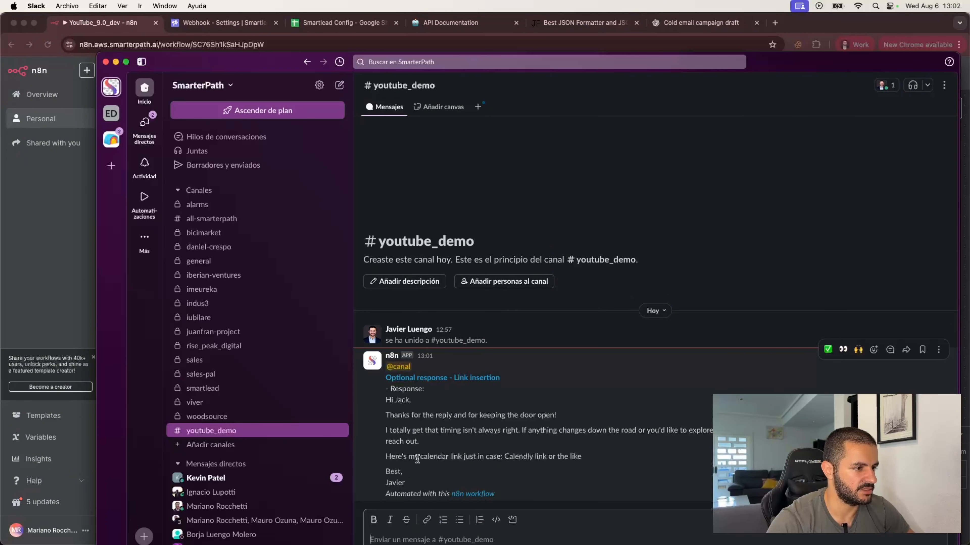
Highlight the calendar link line in the n8n-posted sales reply in #youtube_demo.
left_click_drag(419, 456, 504, 456)
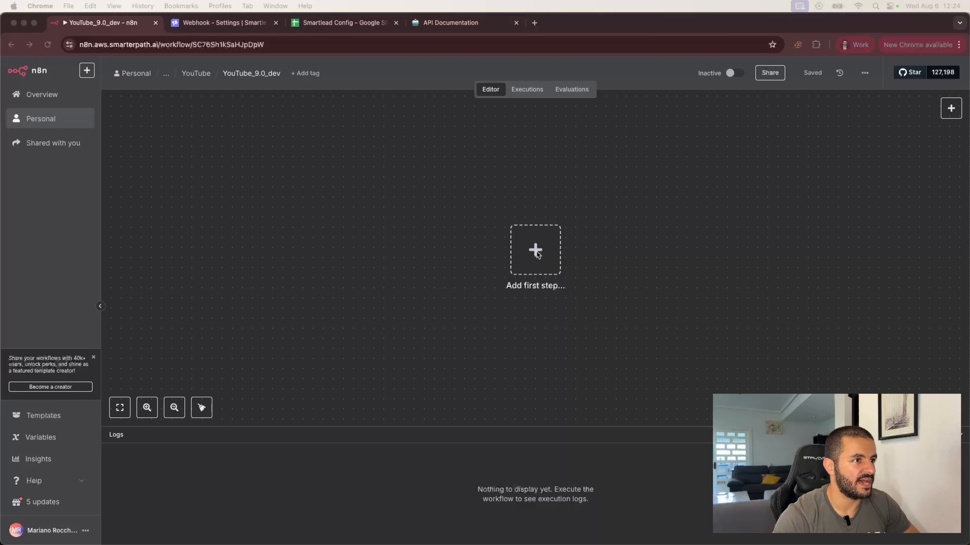
Add a Webhook trigger as the workflow's first step.
left_click(536, 250)
left_click(535, 250)
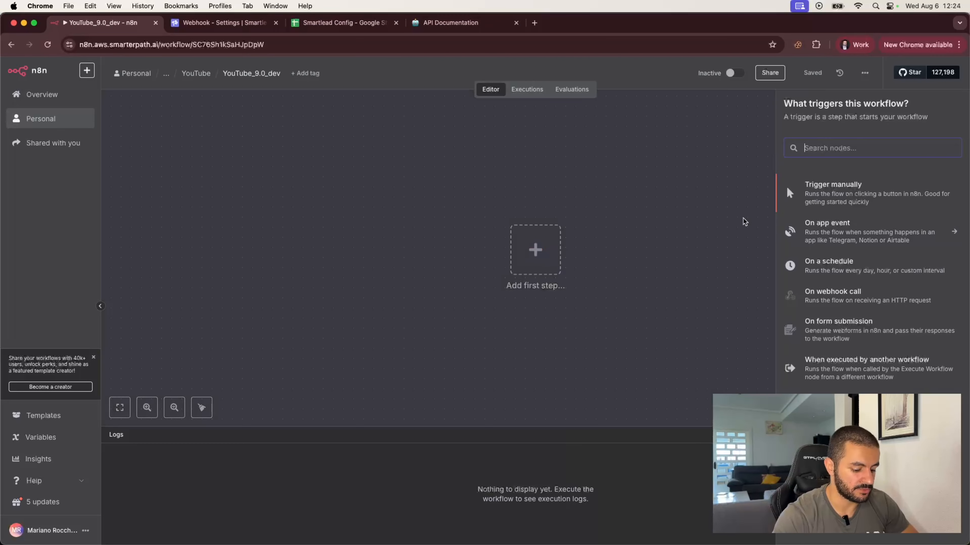
type("webh")
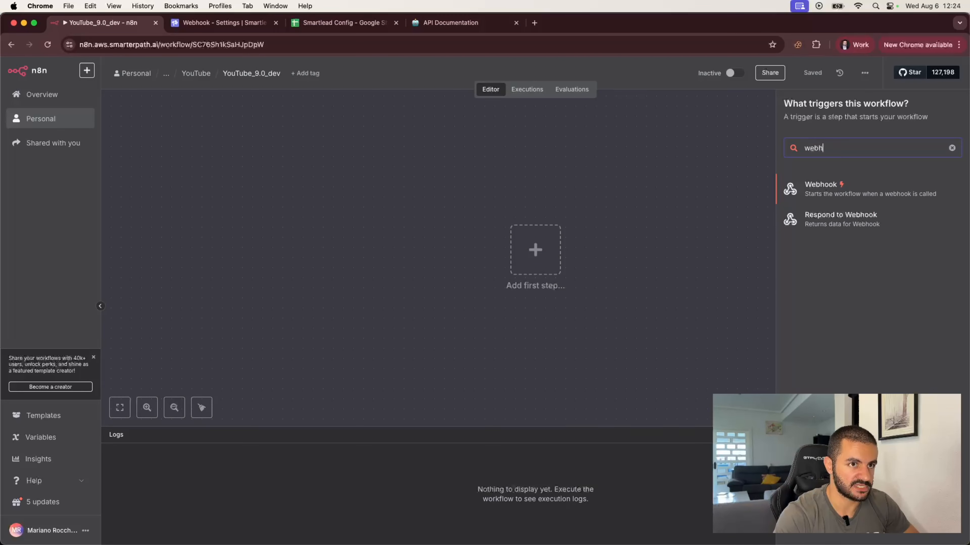
left_click(829, 190)
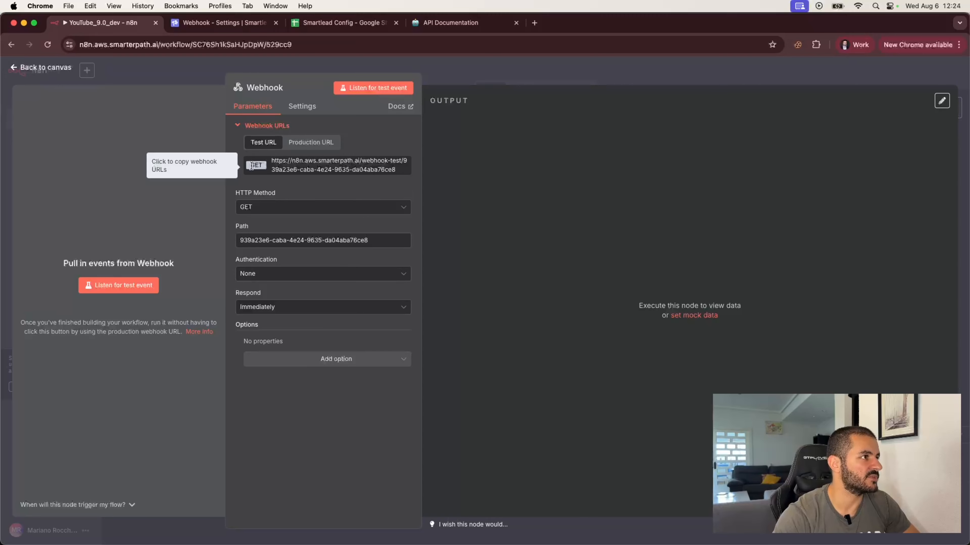
In Smartlead, start a new webhook named n8n_smartlead_automation.
left_click(216, 28)
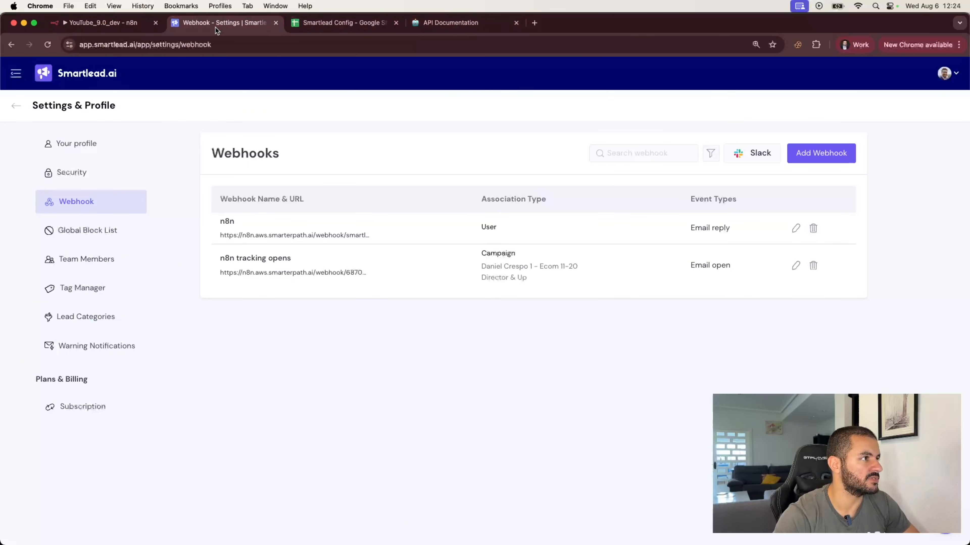
left_click(819, 153)
left_click(539, 239)
left_click(382, 204)
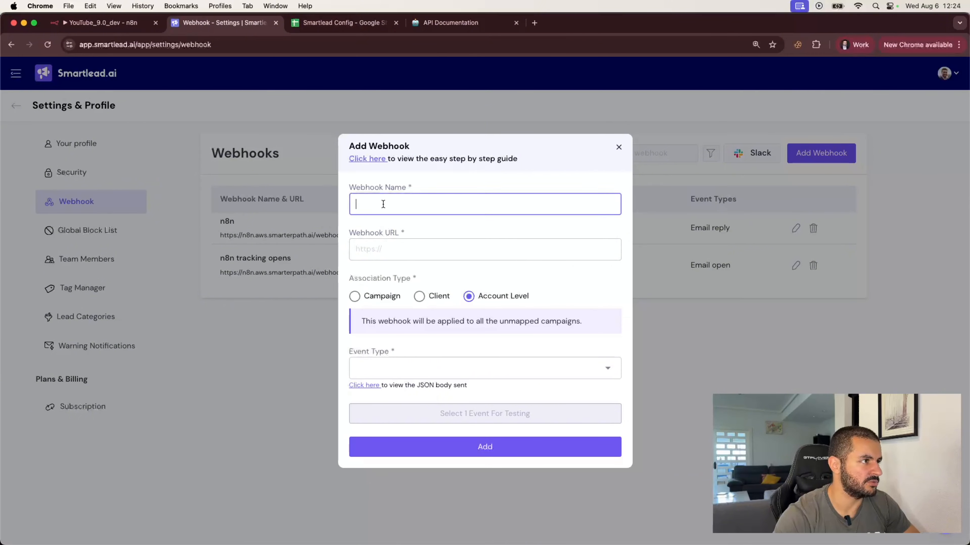
type("n8n_sm")
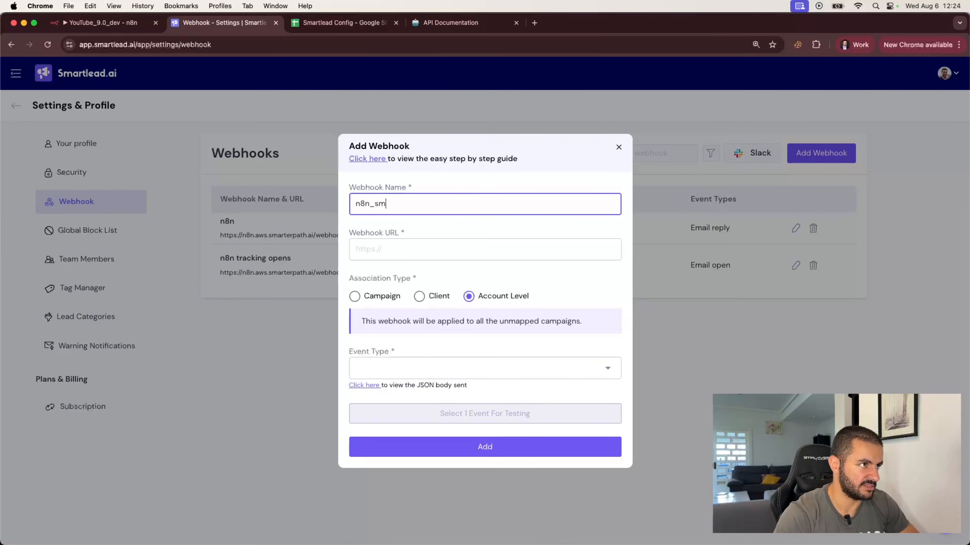
type("artlead_aut")
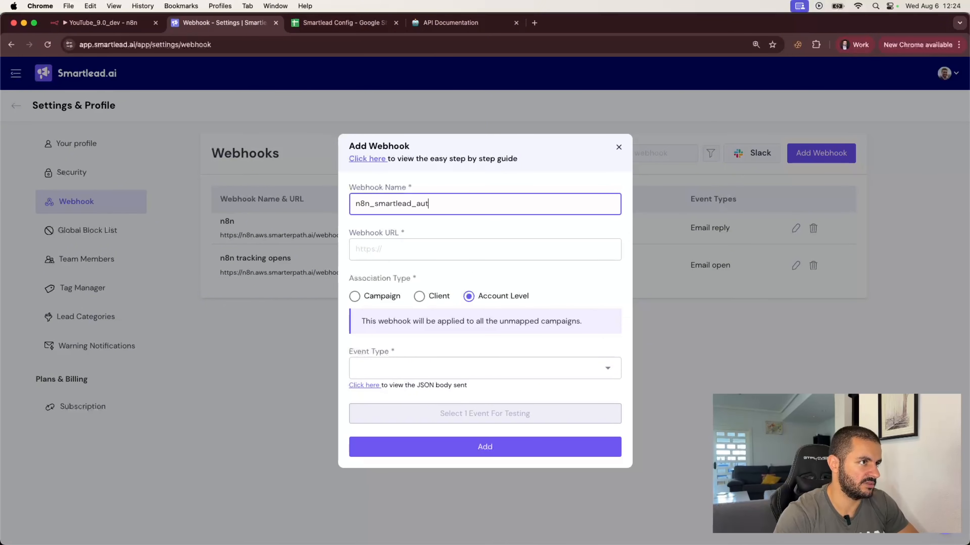
type("omation")
left_click(370, 249)
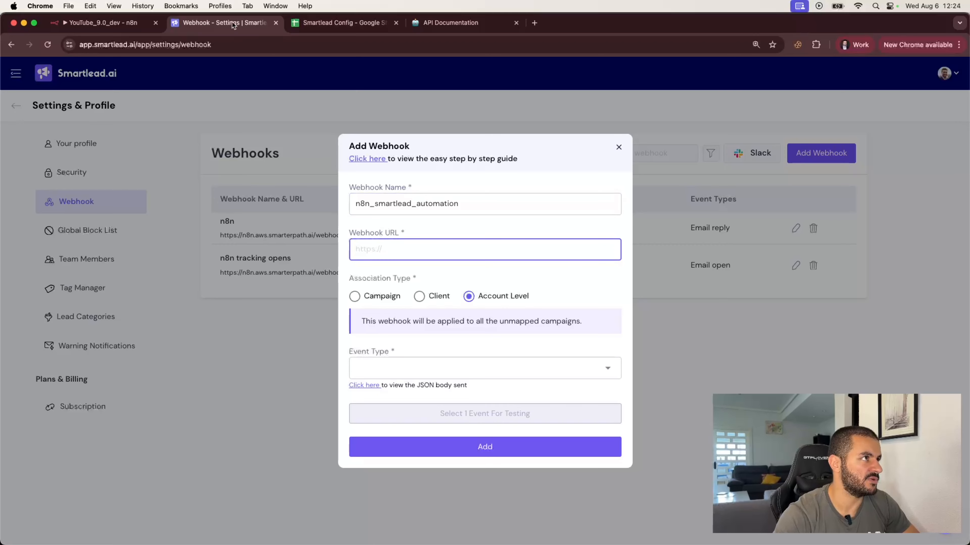
Set the n8n Webhook path to smartlead_automation and copy its production URL.
left_click(103, 22)
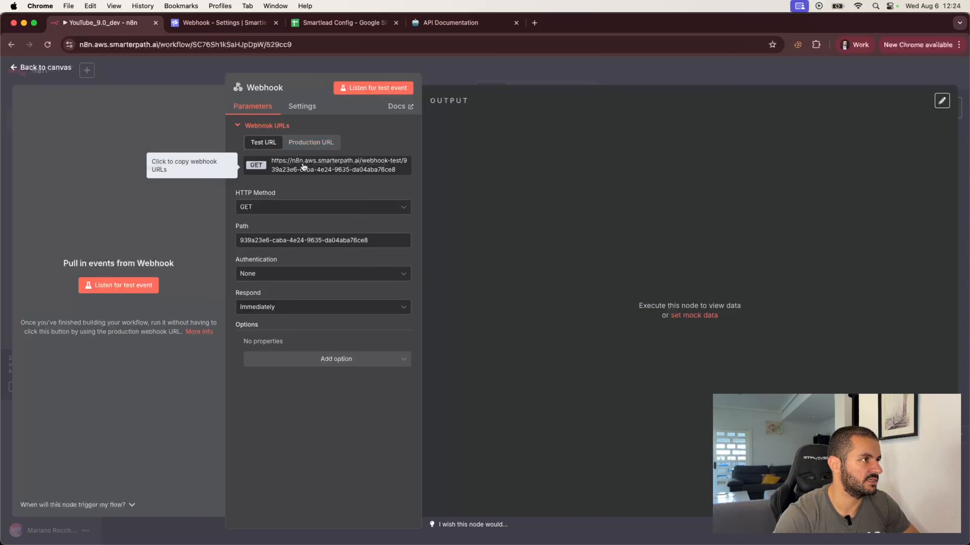
triple_click(305, 240)
type("snm")
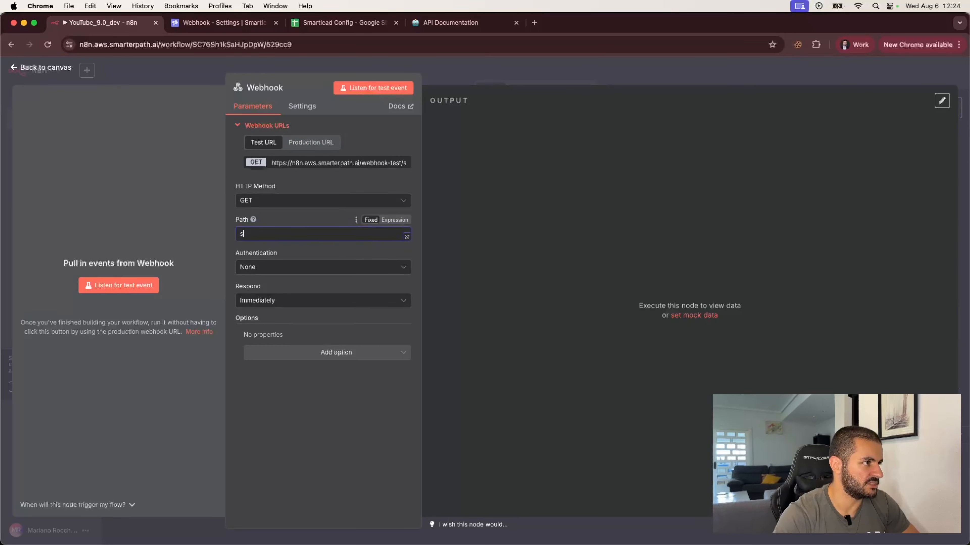
key("BackSpace")
key("BackSpace")
type("mart")
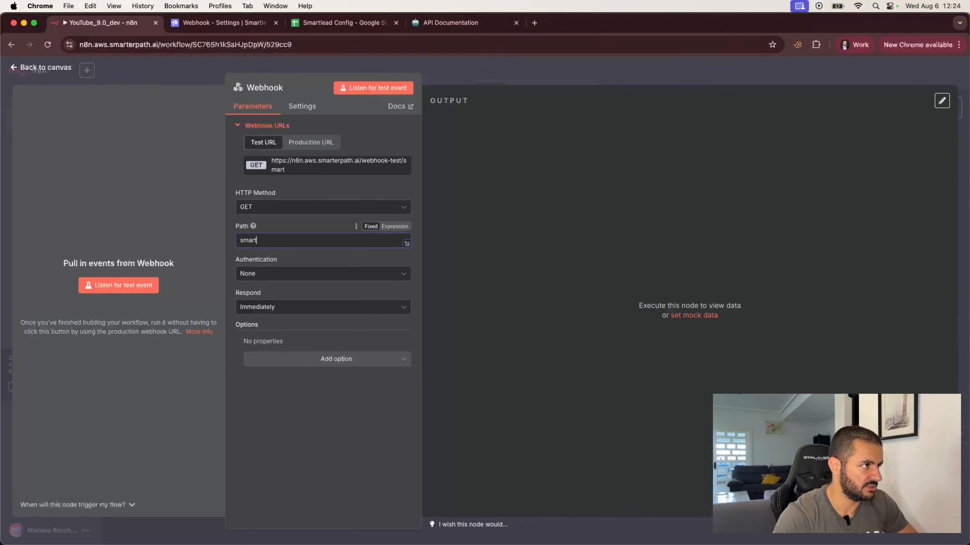
type("lead_automation")
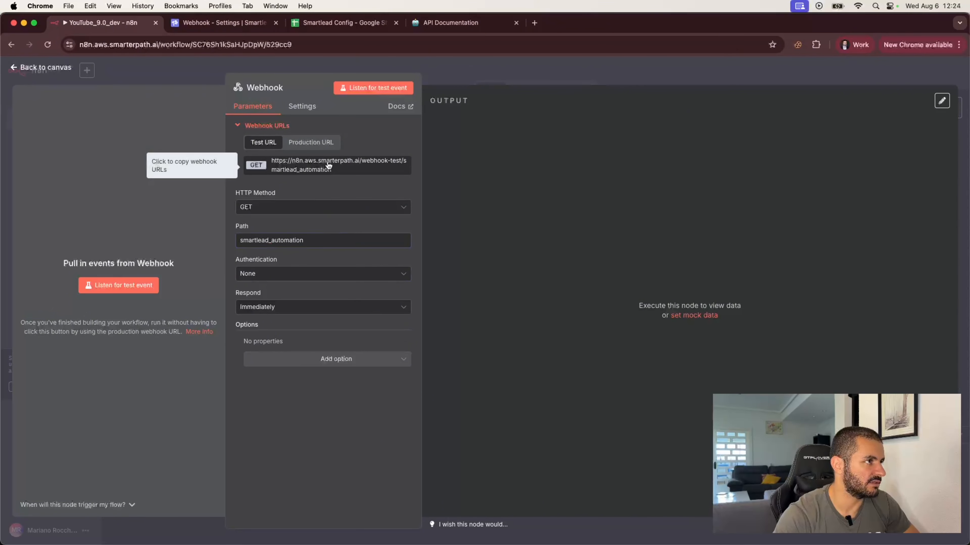
left_click(310, 142)
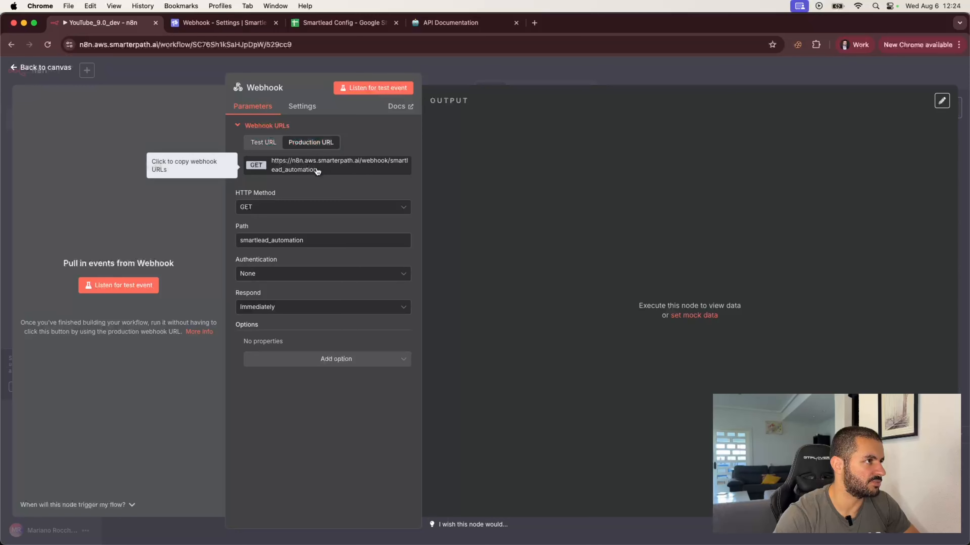
Paste the n8n production URL as Smartlead's webhook URL with event type Email Reply.
left_click(234, 28)
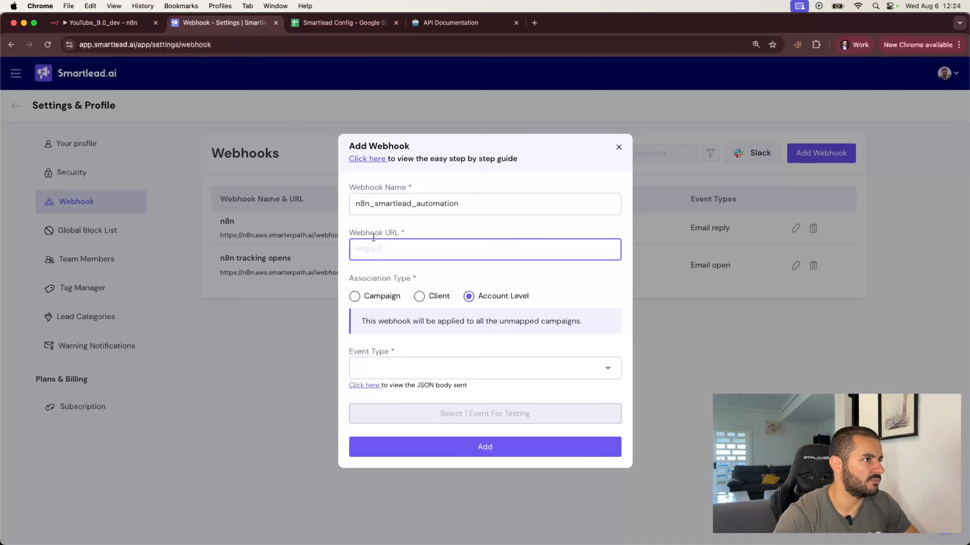
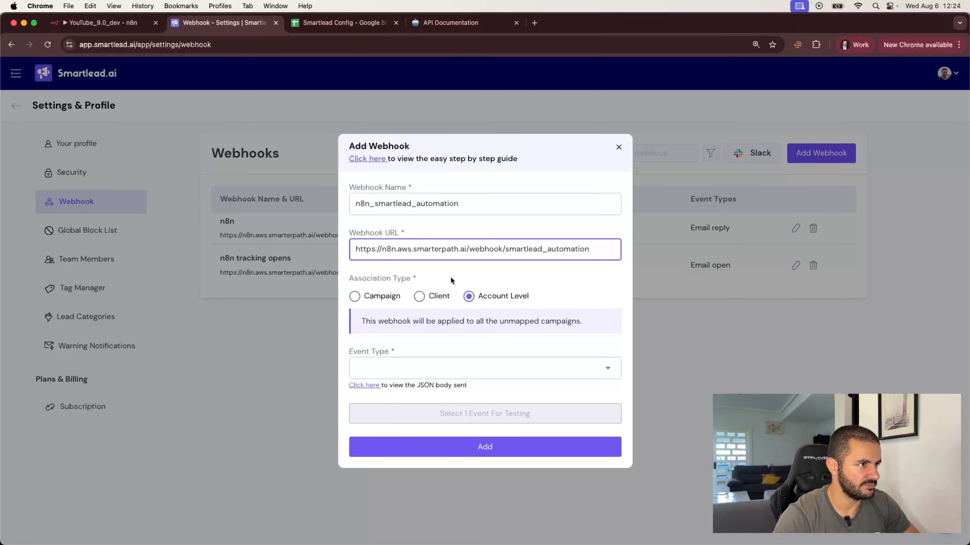
left_click(479, 304)
left_click(450, 372)
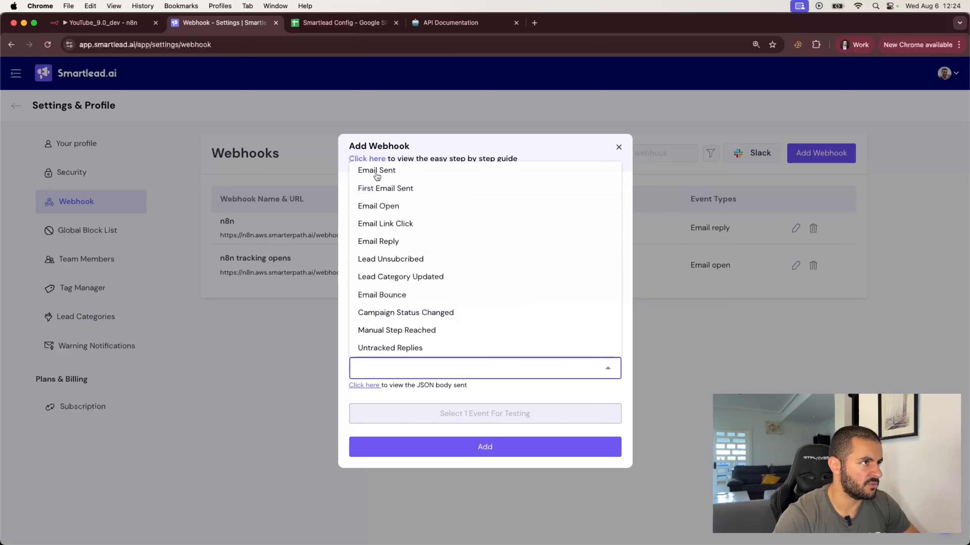
left_click(379, 241)
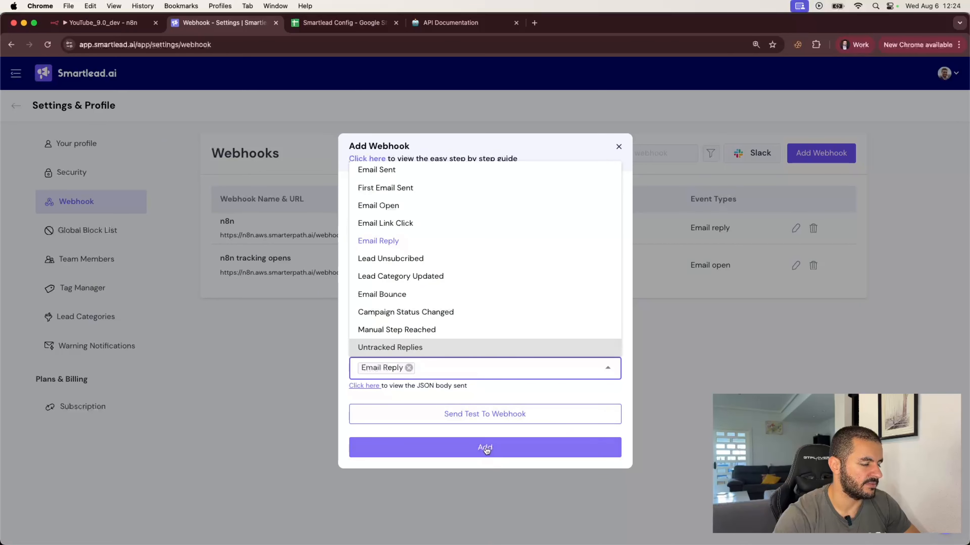
left_click(482, 395)
left_click(108, 23)
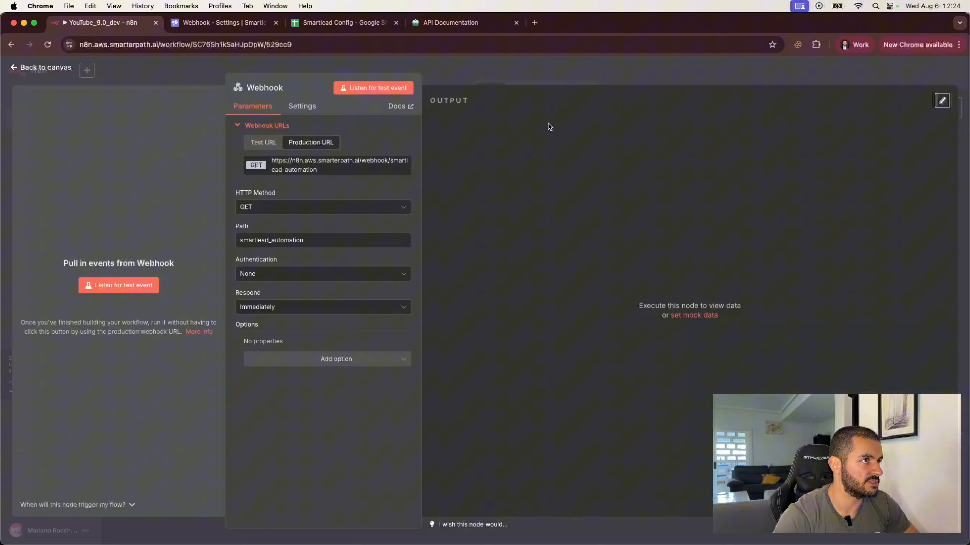
Activate the workflow, send a Smartlead test event, and check n8n's execution history.
left_click(482, 73)
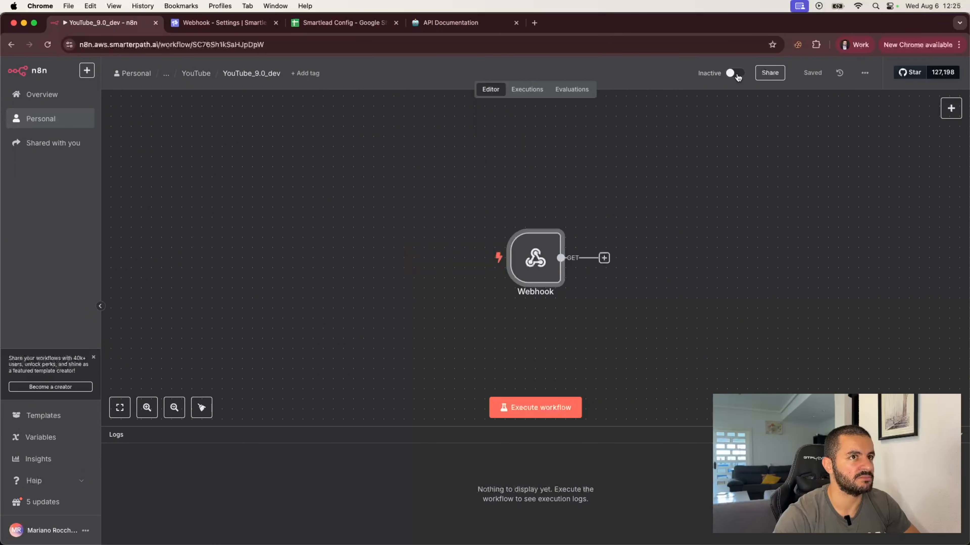
left_click(735, 74)
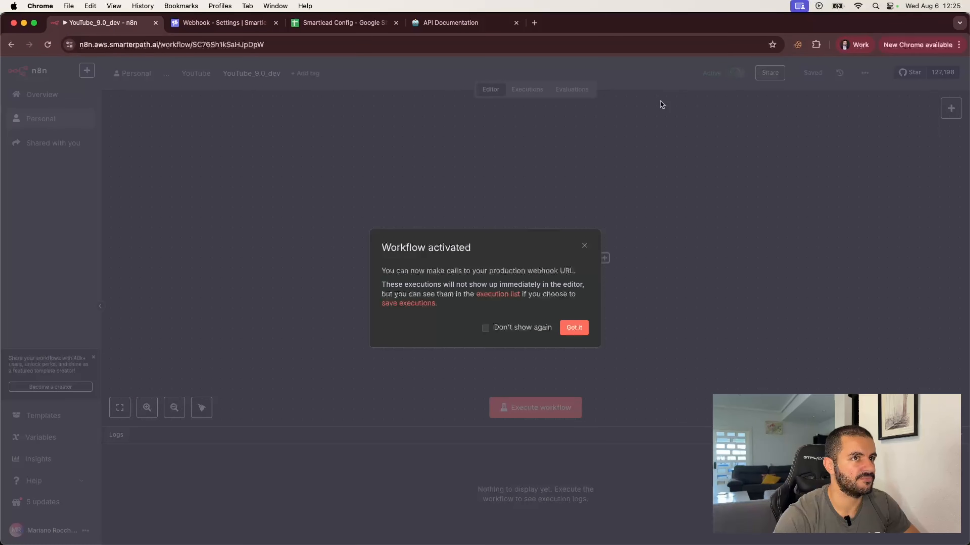
left_click(573, 329)
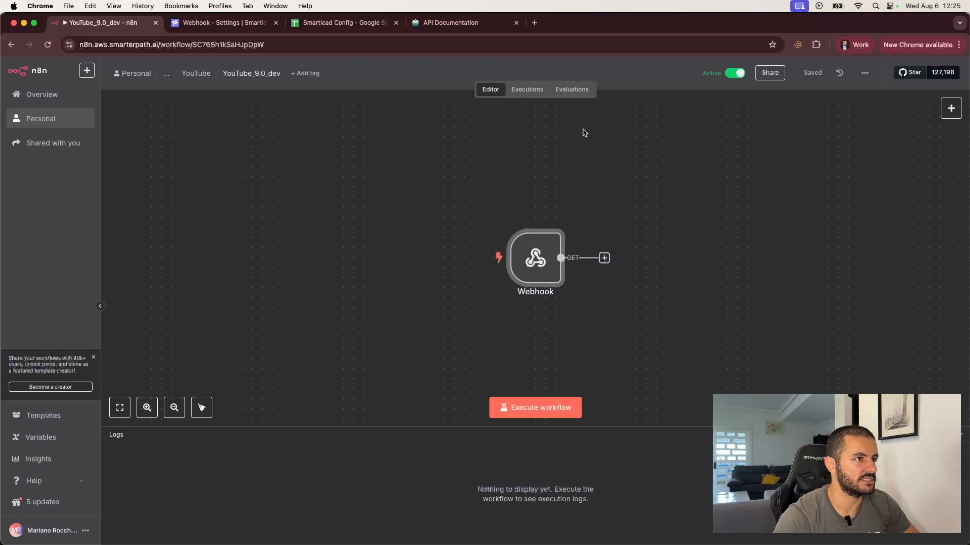
left_click(199, 23)
left_click(460, 413)
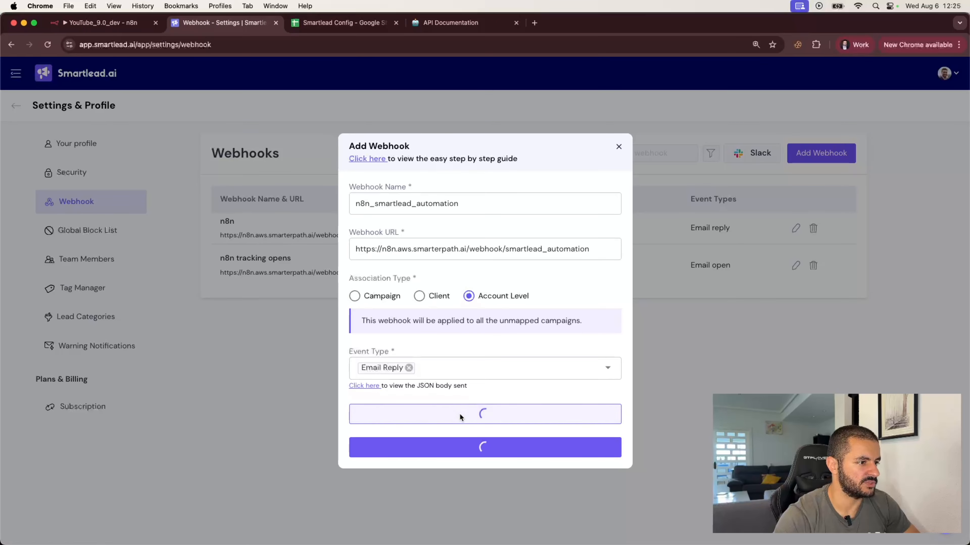
left_click(112, 24)
left_click(523, 94)
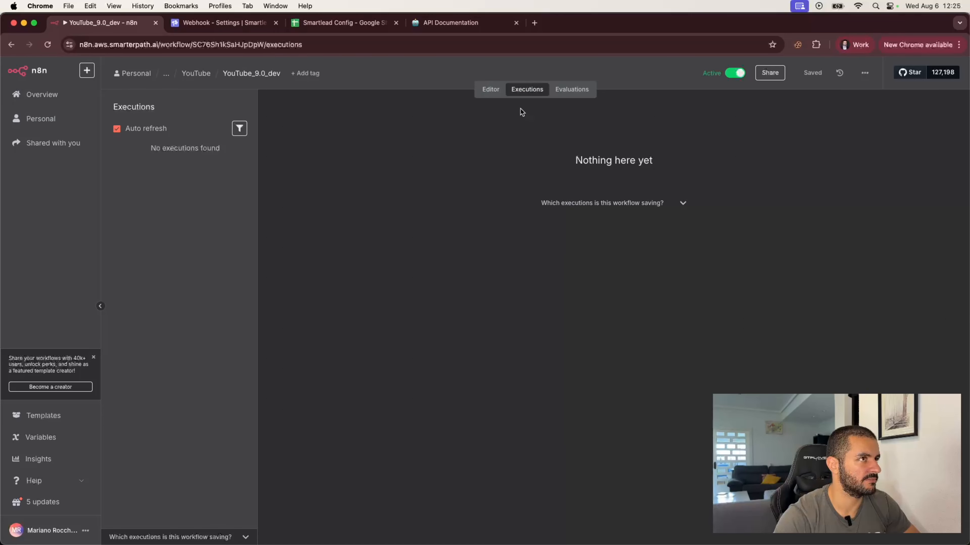
left_click(490, 90)
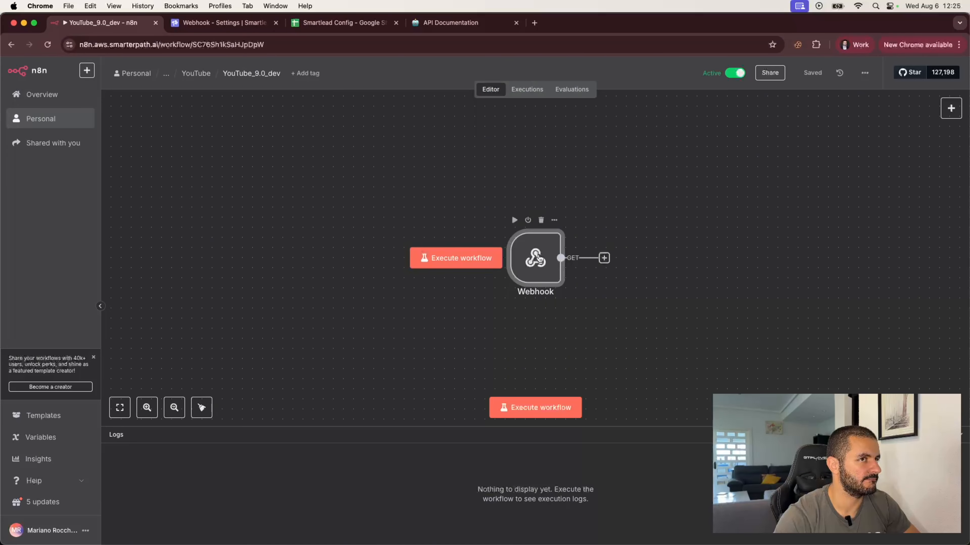
With the Webhook node open, send another Smartlead test and check whether a run was recorded.
double_click(539, 259)
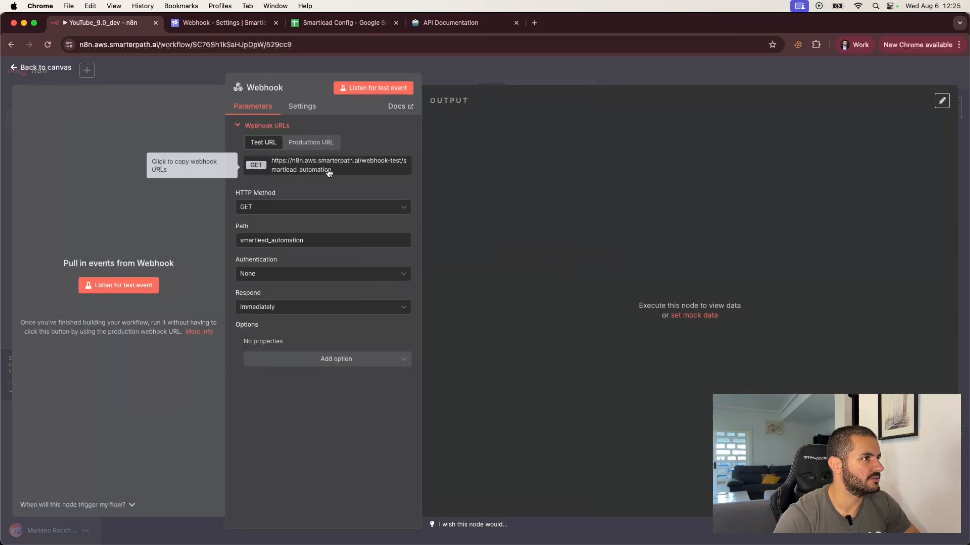
left_click(226, 23)
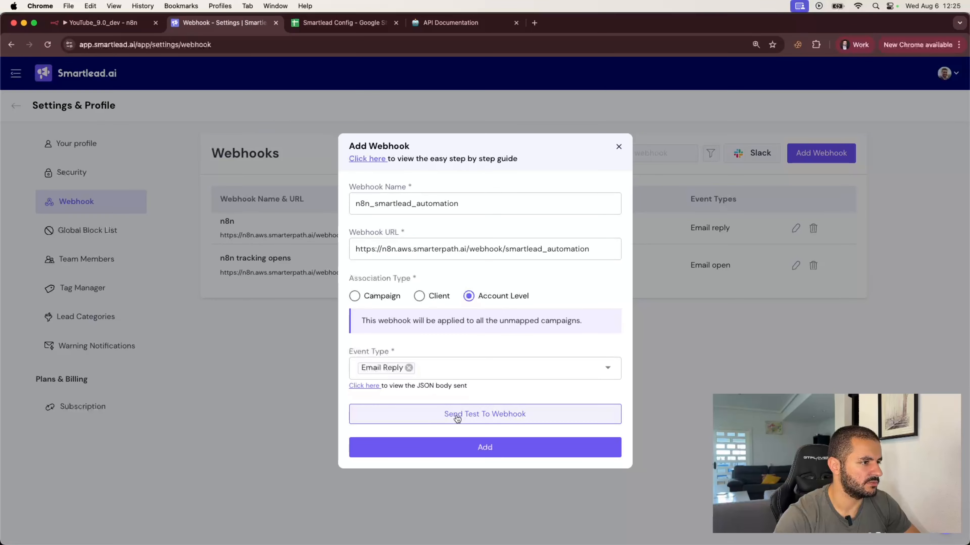
left_click(458, 417)
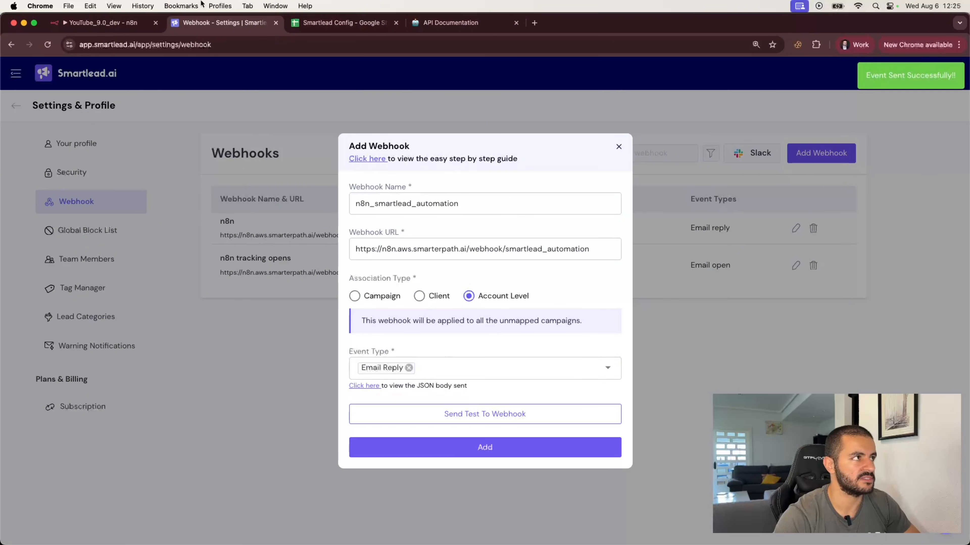
left_click(103, 23)
left_click(434, 74)
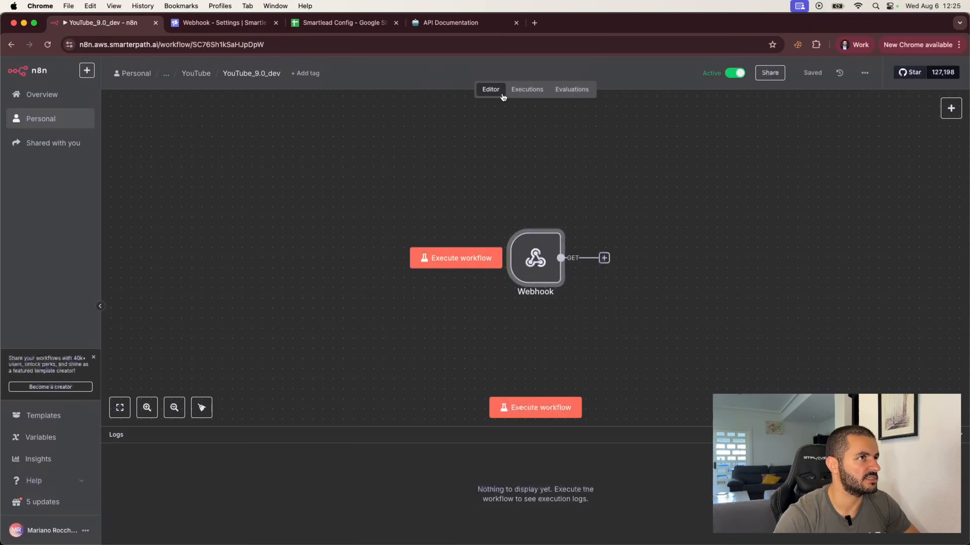
left_click(521, 92)
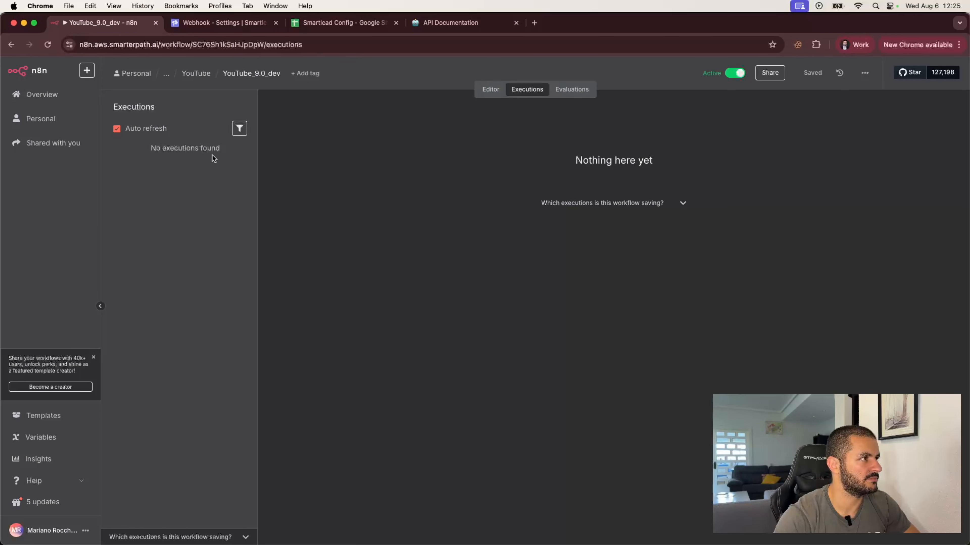
left_click(478, 95)
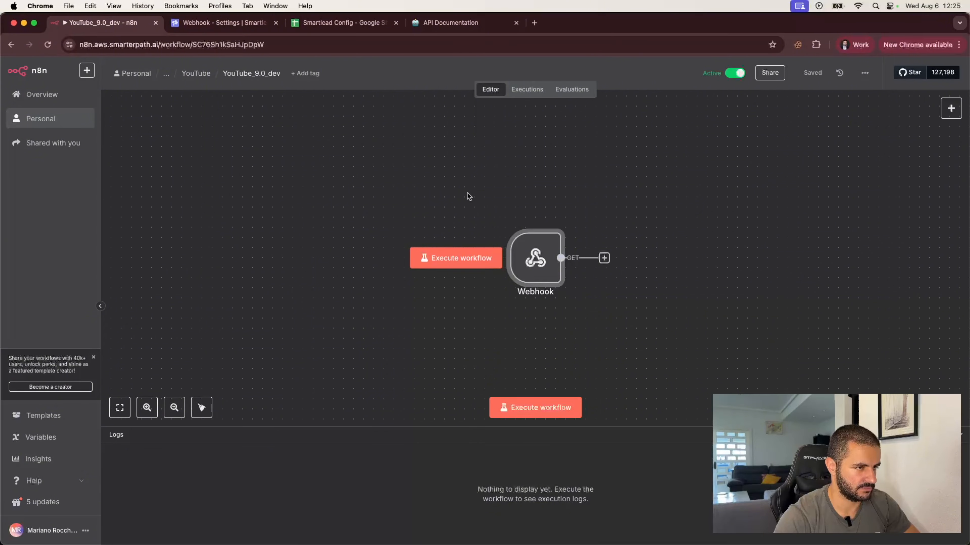
mouse_move(533, 264)
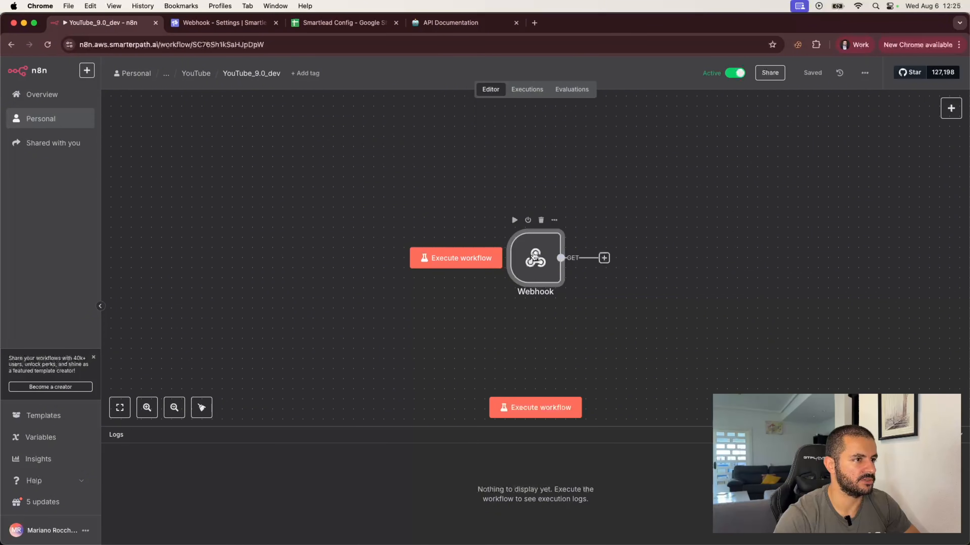
Set the Webhook trigger's HTTP Method to POST and save the workflow.
double_click(534, 256)
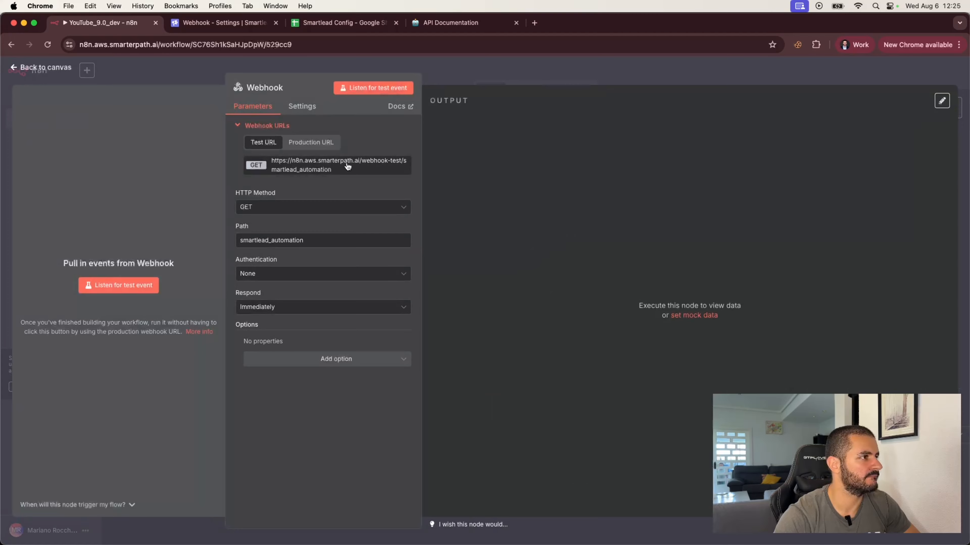
left_click(292, 208)
left_click(268, 304)
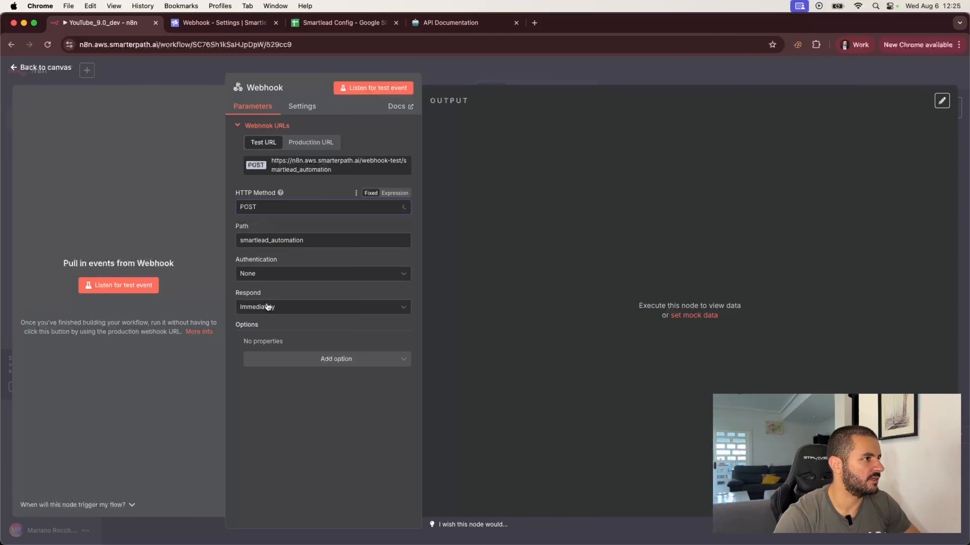
left_click(462, 79)
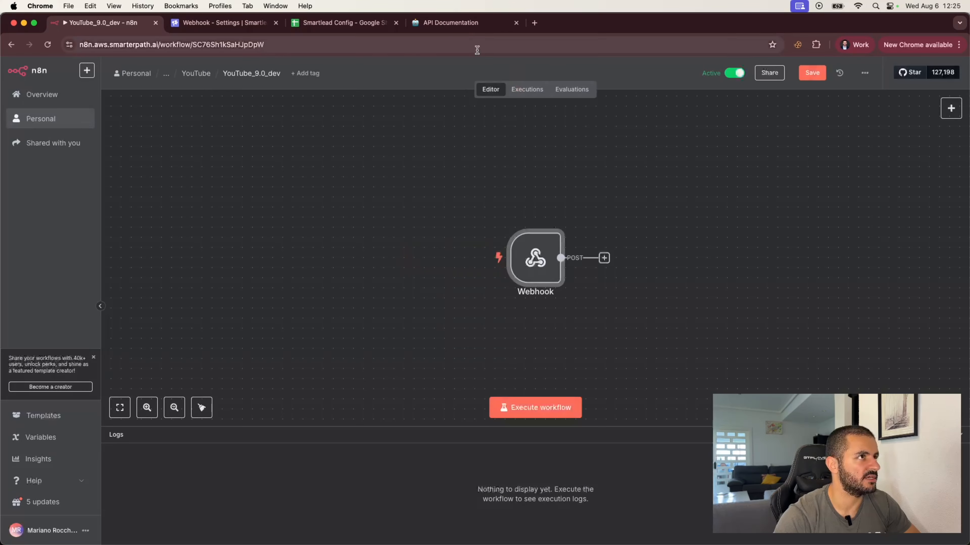
left_click(812, 72)
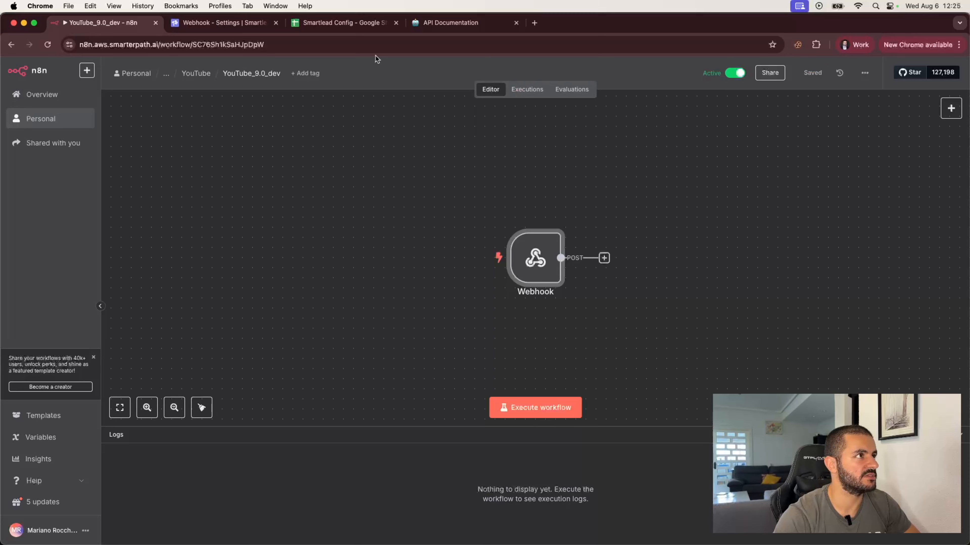
Send a Smartlead test event to the webhook and view n8n's executions list.
left_click(213, 24)
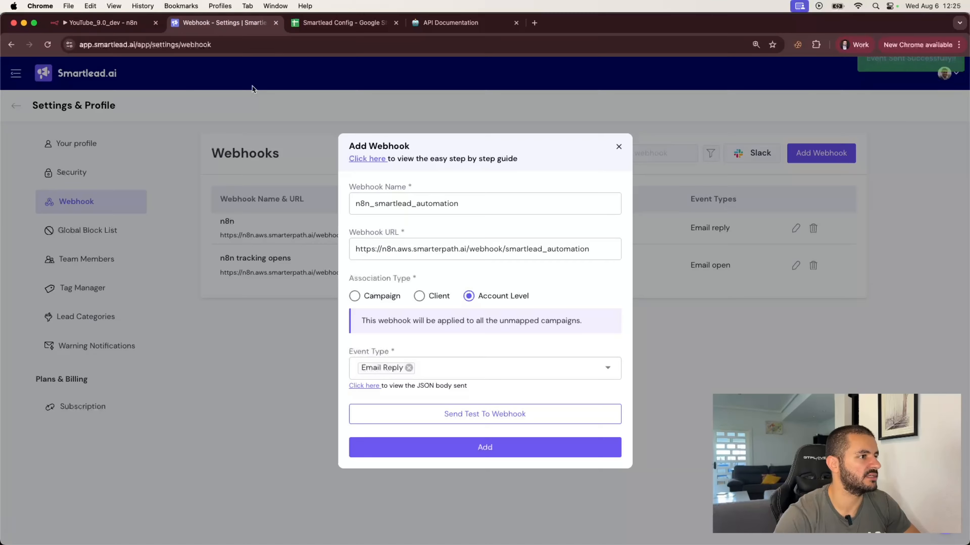
left_click(445, 410)
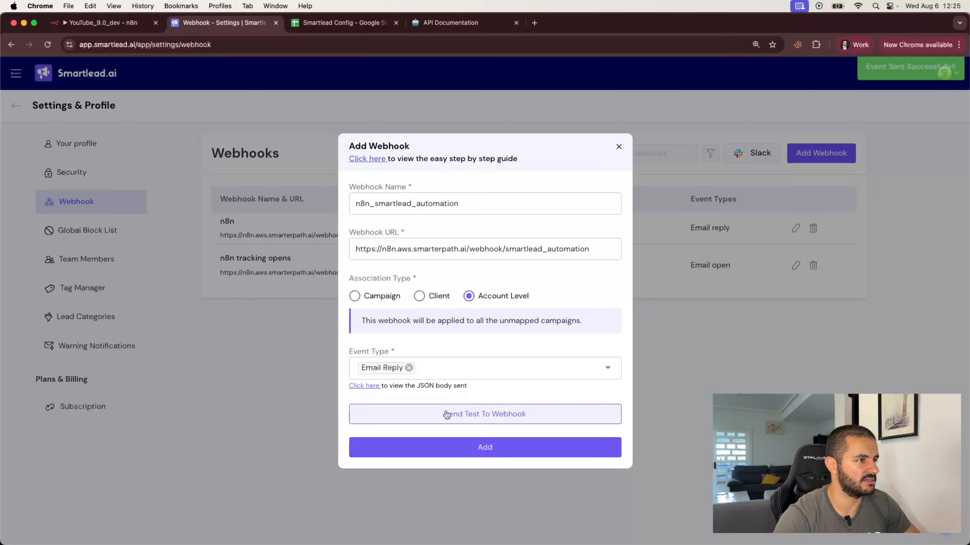
left_click(128, 23)
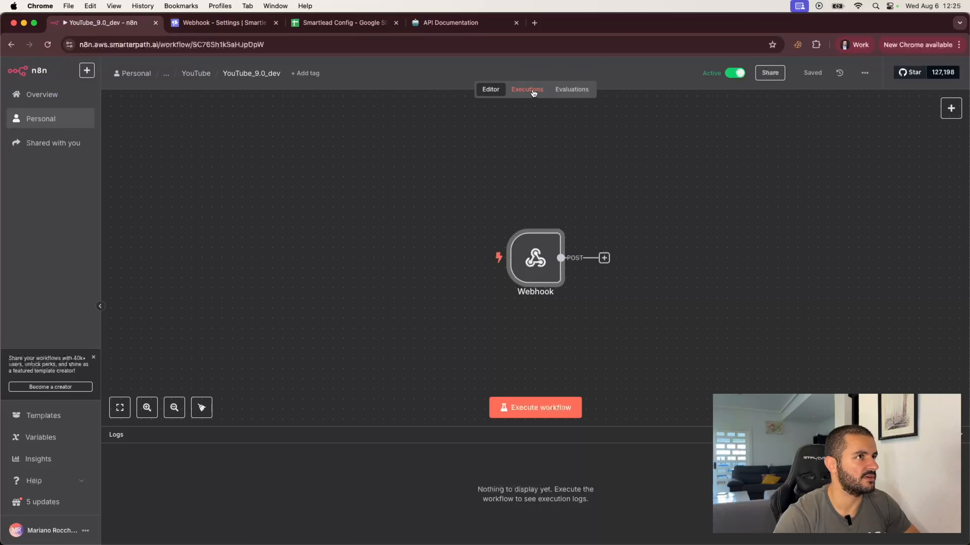
left_click(534, 90)
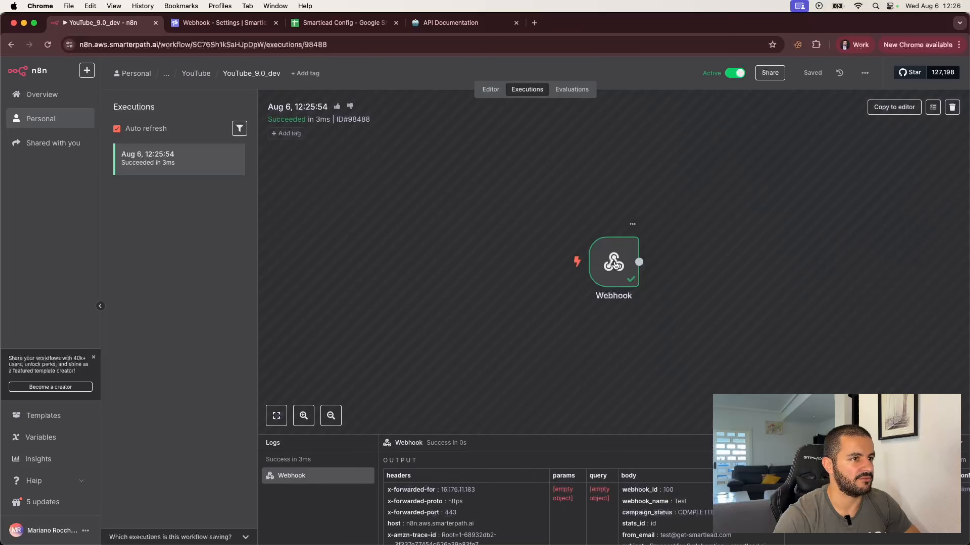
double_click(612, 264)
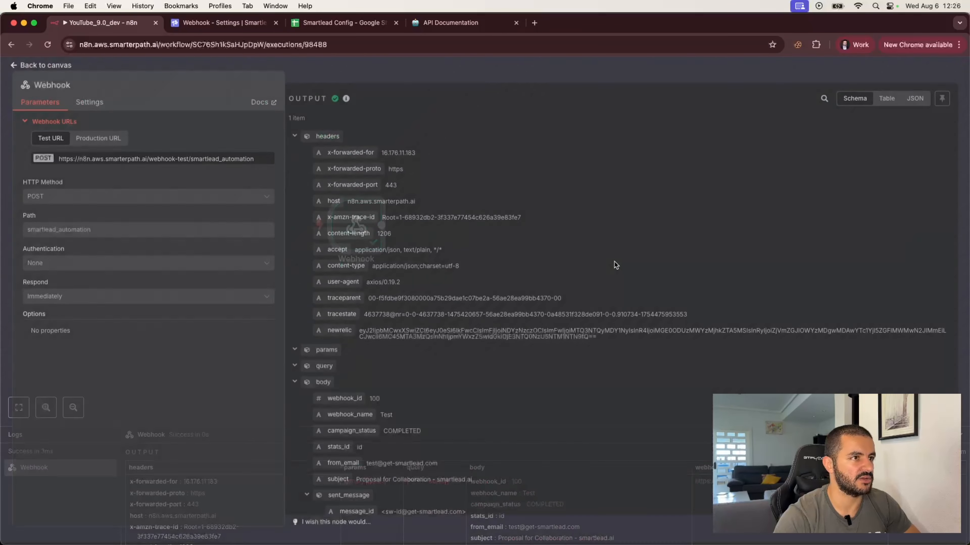
scroll(380, 389, "down", 5)
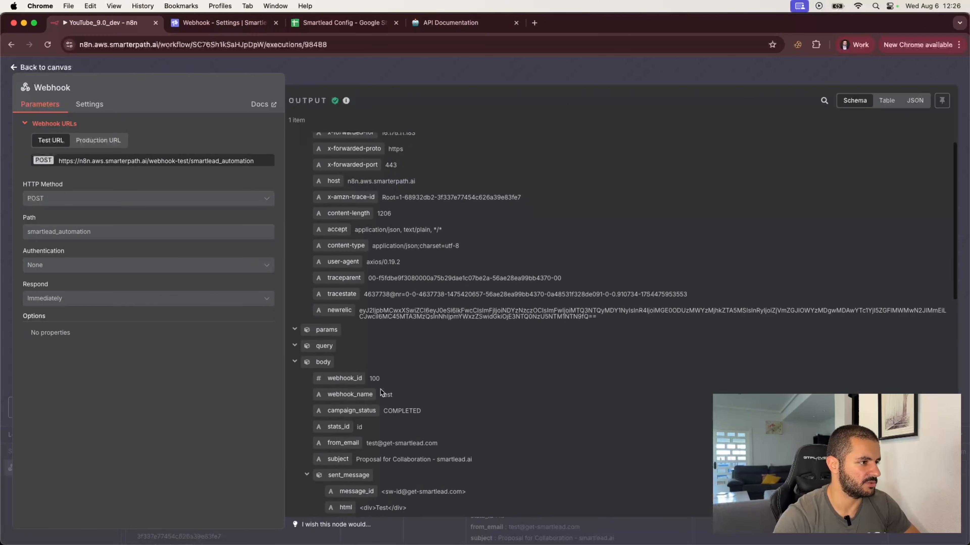
scroll(382, 392, "down", 1)
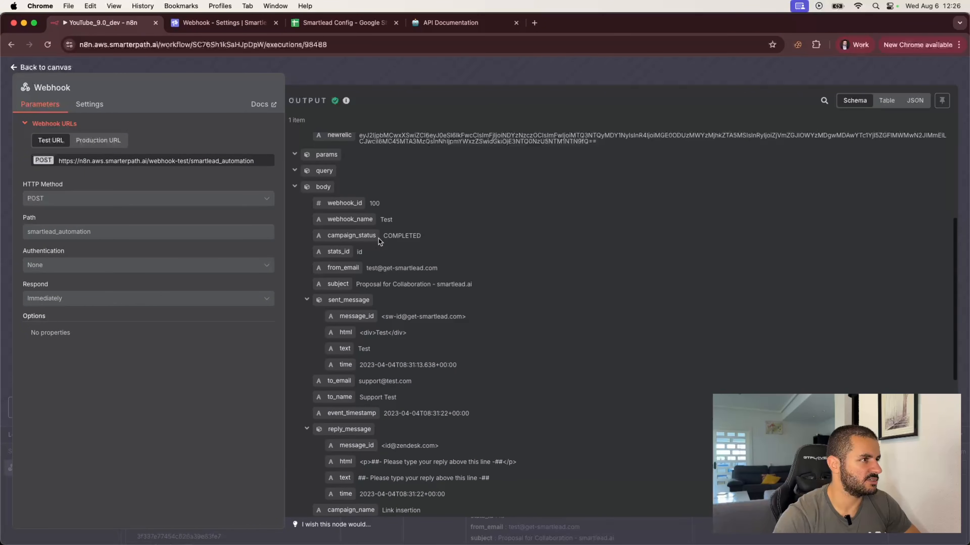
double_click(384, 219)
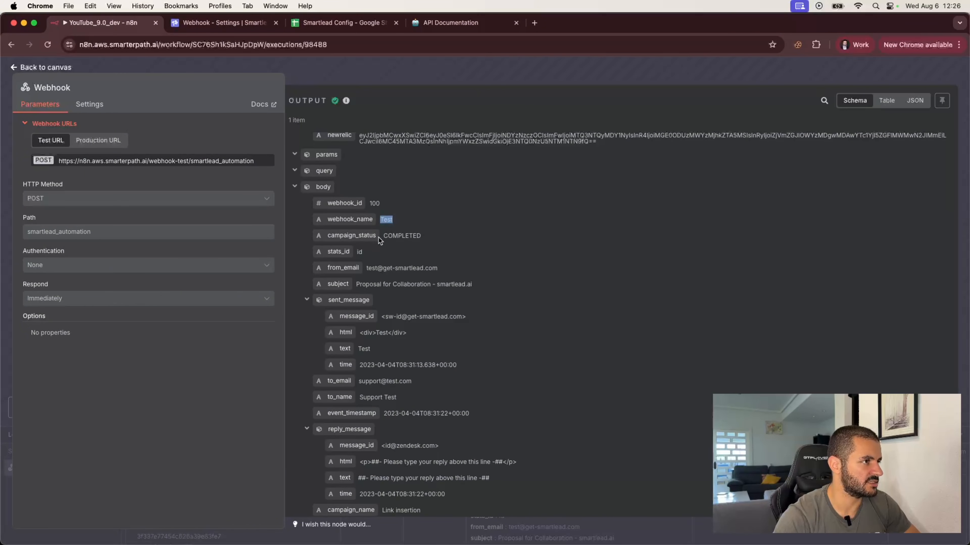
left_click(365, 268)
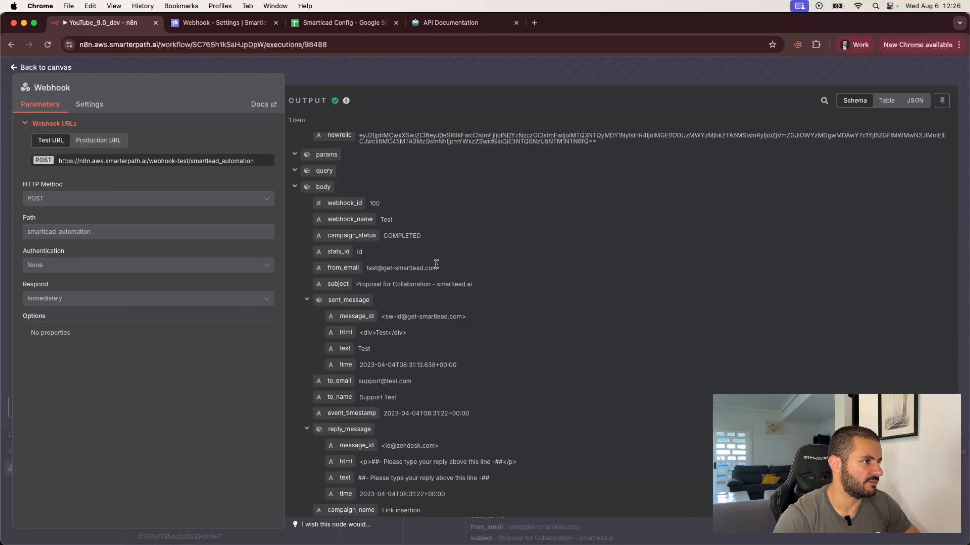
scroll(403, 294, "down", 2)
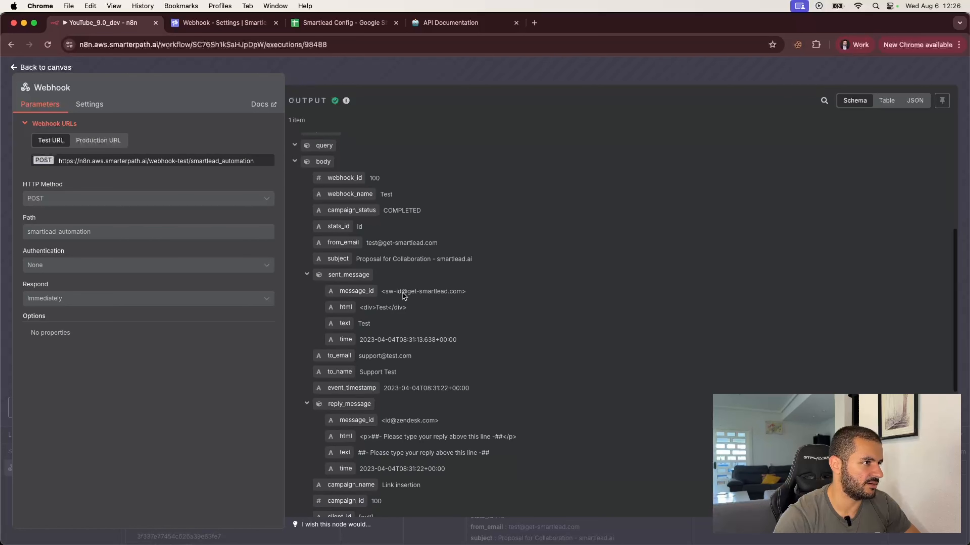
left_click_drag(353, 244, 469, 245)
scroll(409, 358, "down", 4)
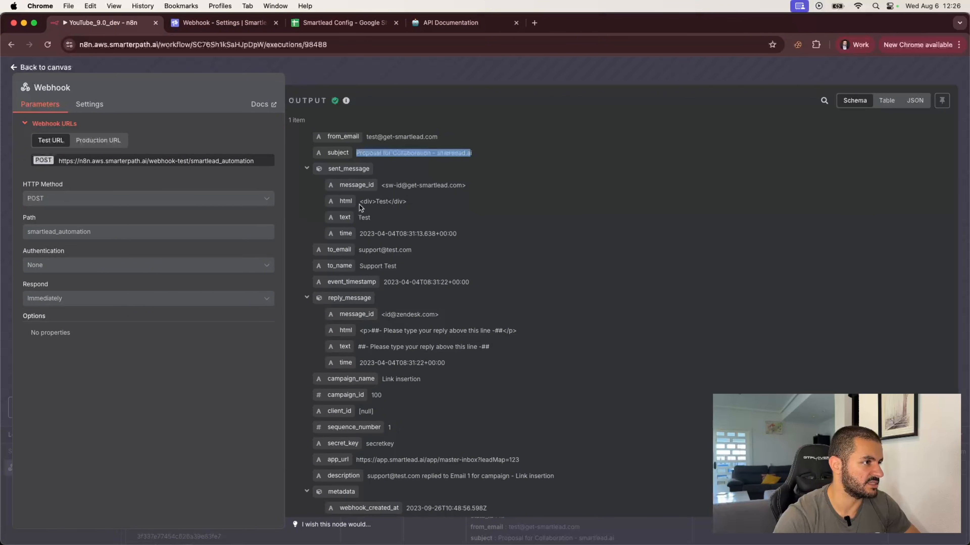
left_click_drag(365, 250, 415, 252)
left_click_drag(369, 347, 490, 347)
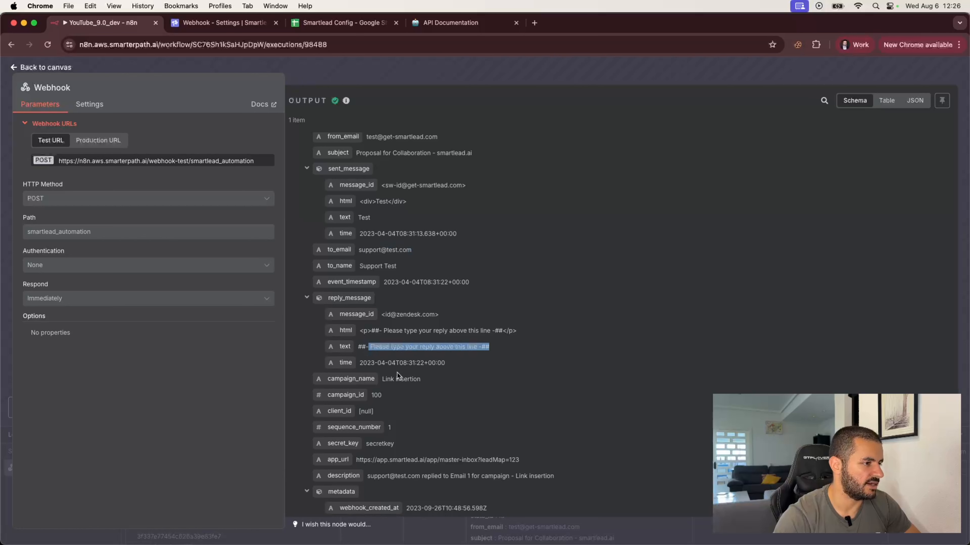
left_click(380, 378)
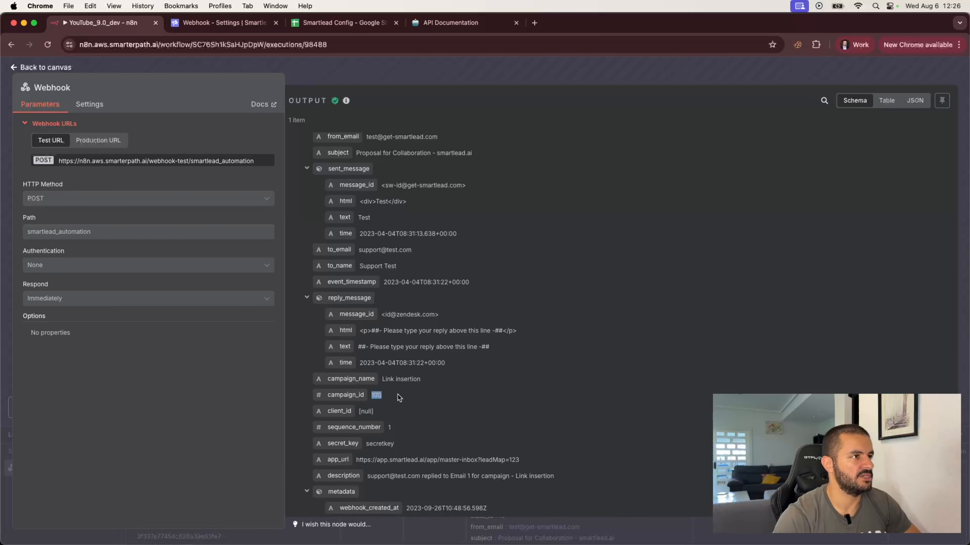
left_click(485, 77)
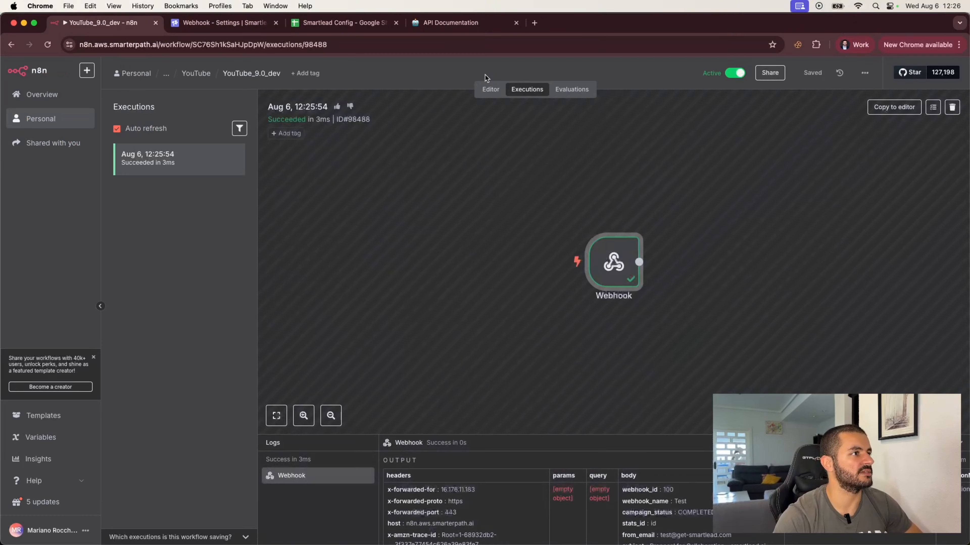
left_click(228, 29)
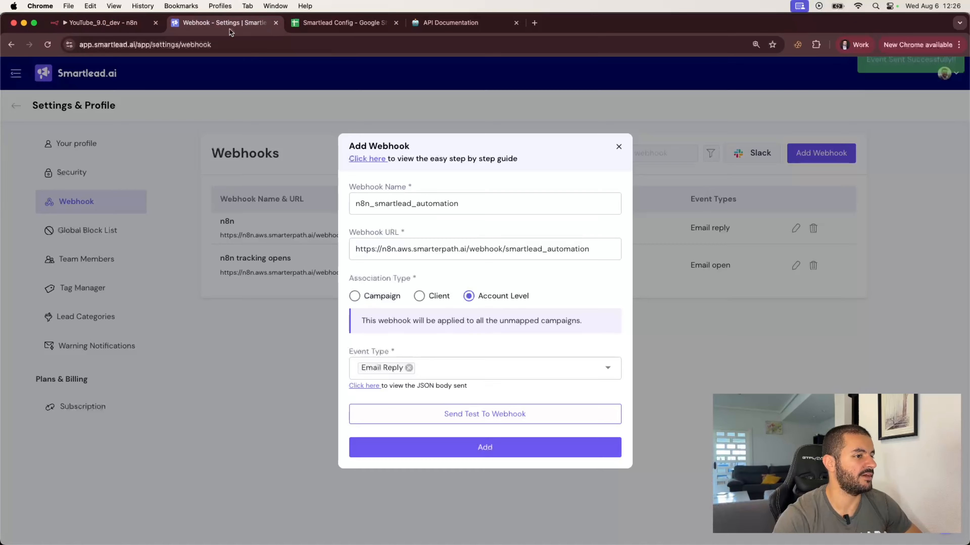
left_click(484, 449)
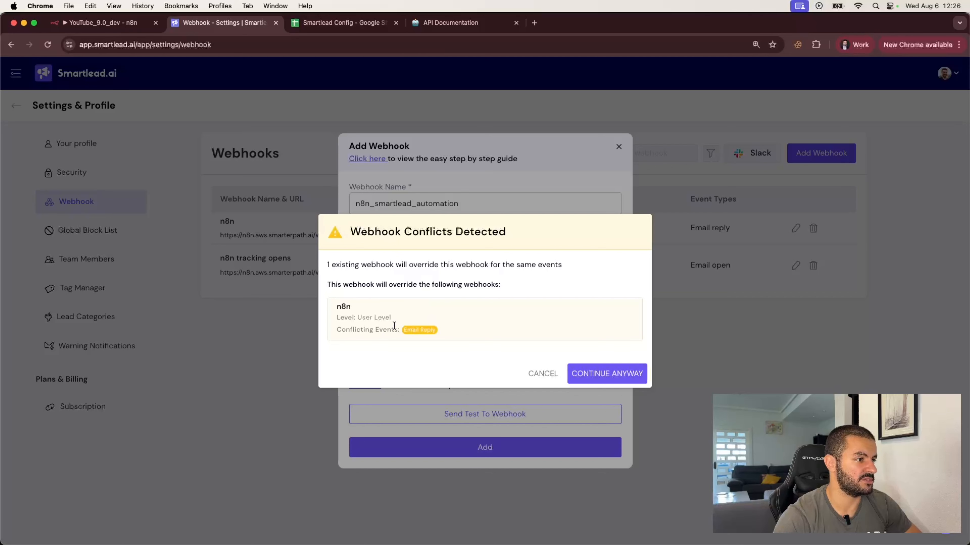
left_click_drag(403, 330, 446, 330)
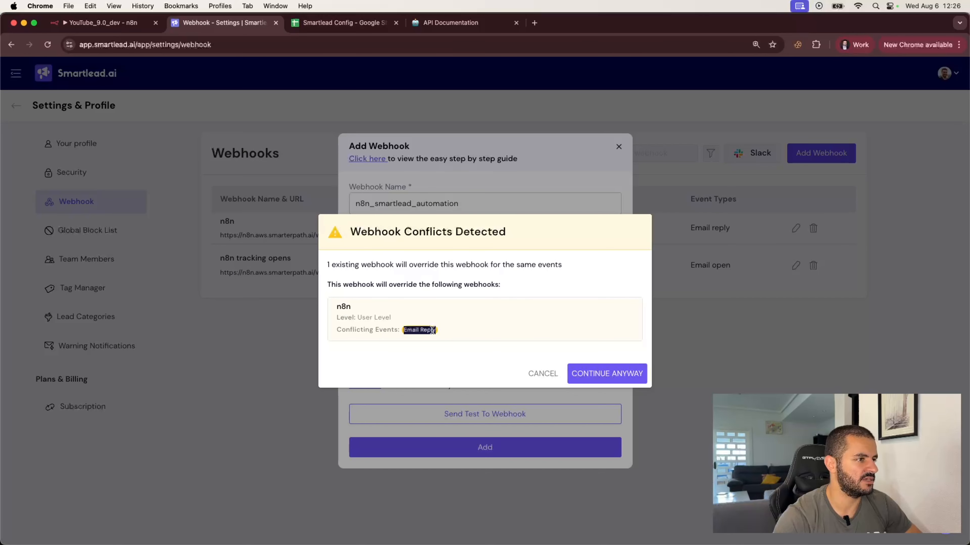
left_click(546, 375)
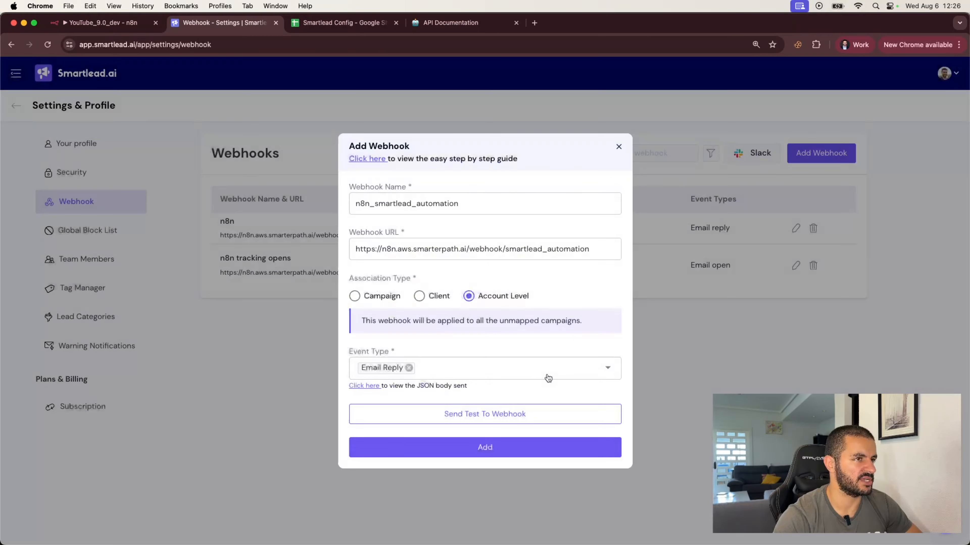
left_click(619, 147)
double_click(337, 236)
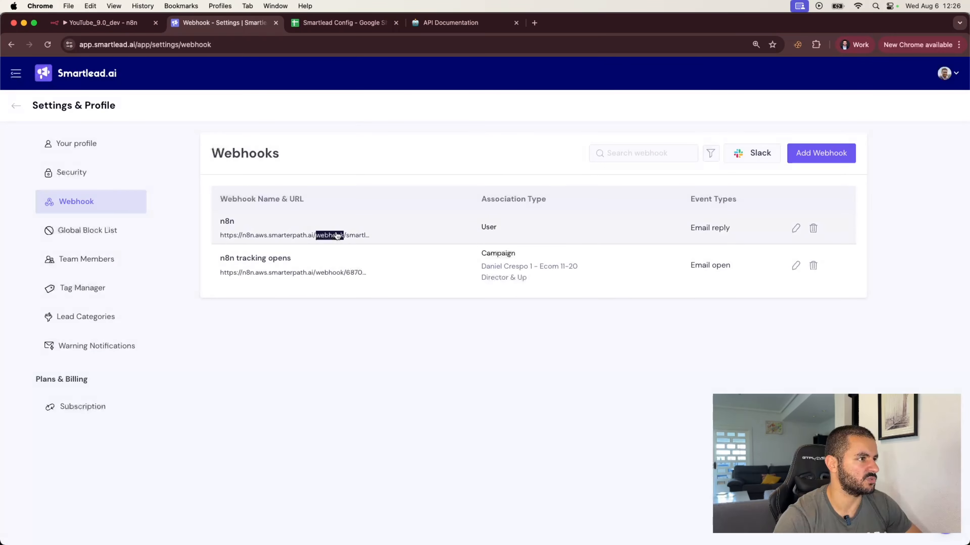
left_click(795, 228)
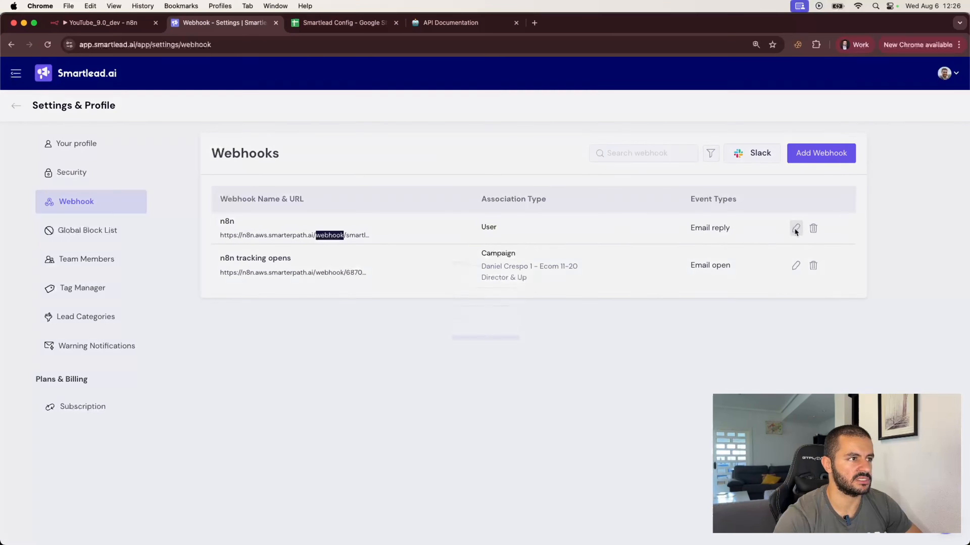
left_click_drag(506, 249, 623, 253)
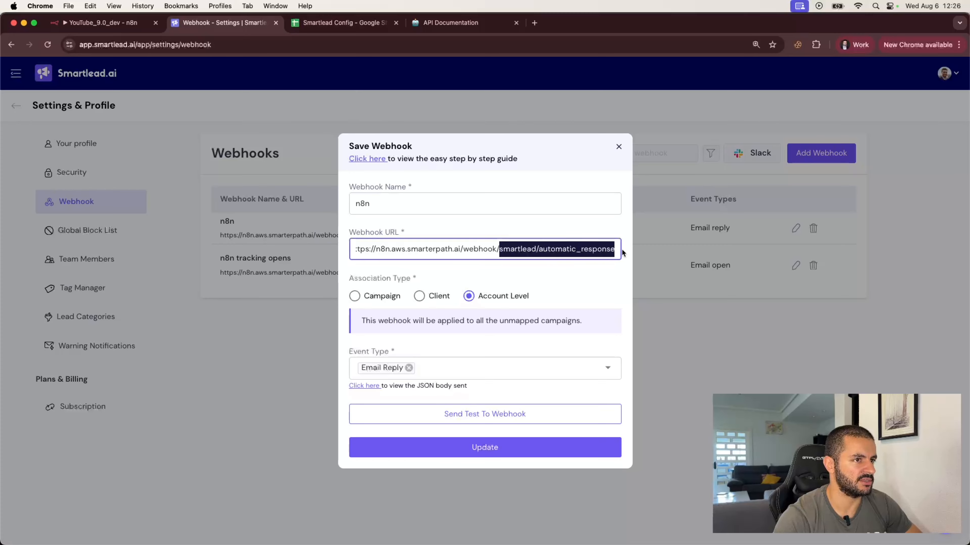
left_click(689, 419)
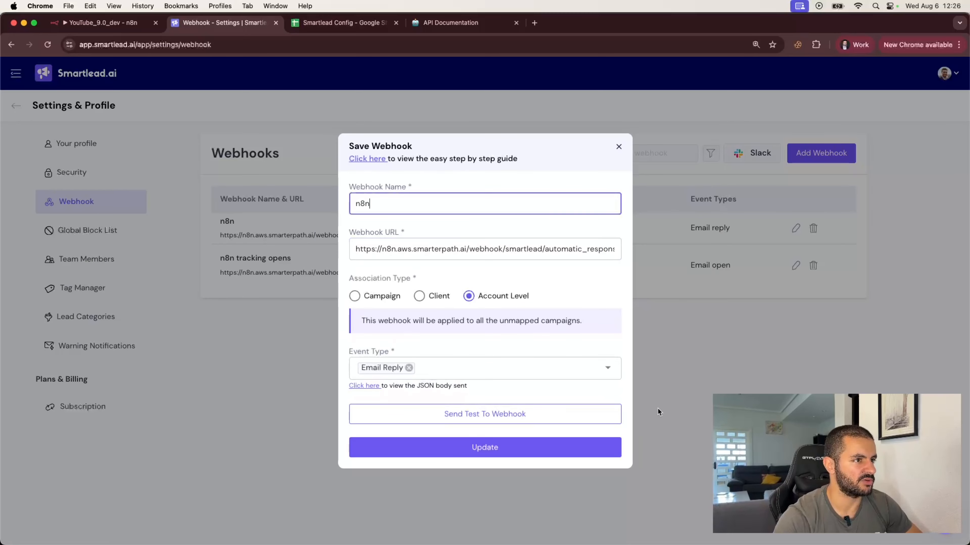
left_click(618, 149)
left_click(139, 24)
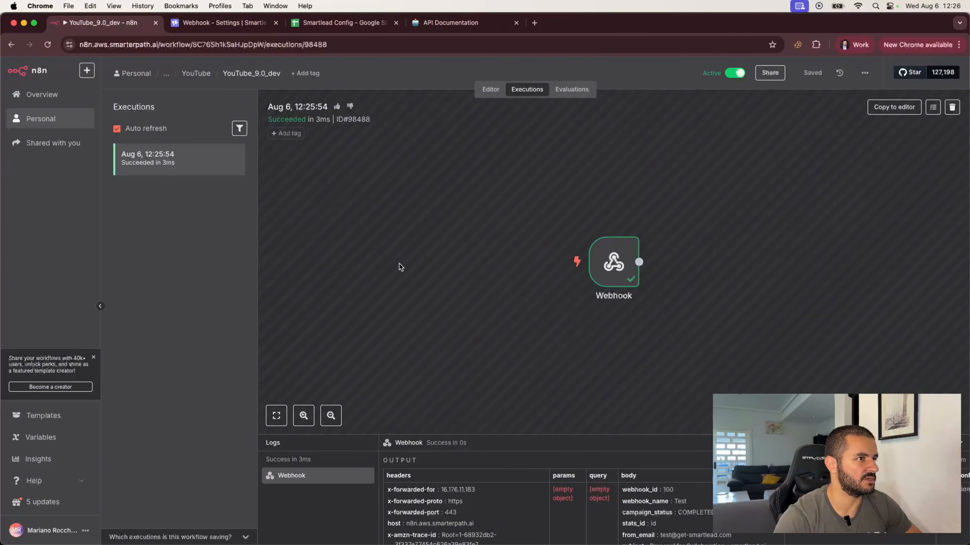
Replace the Webhook path with smartlead/automatic_response and save the workflow.
left_click(491, 89)
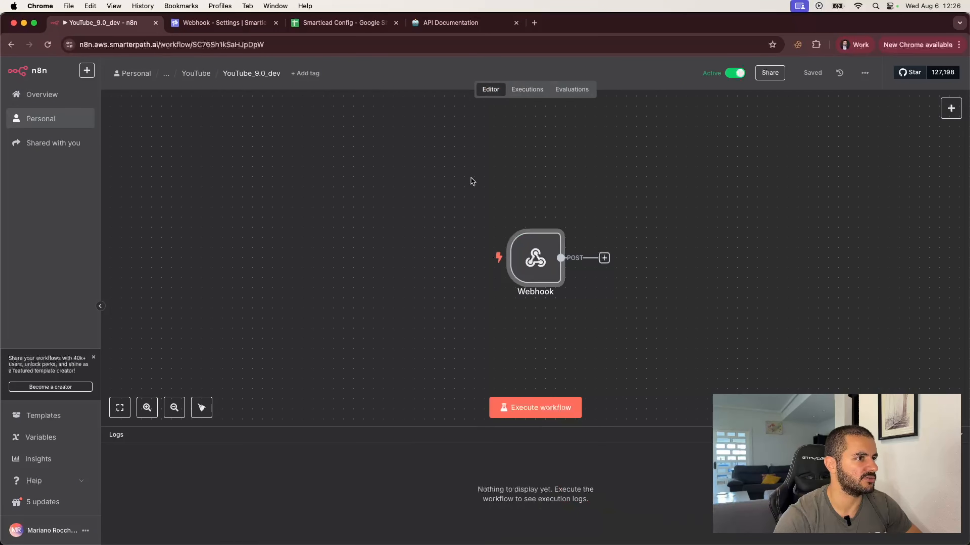
double_click(534, 257)
double_click(309, 240)
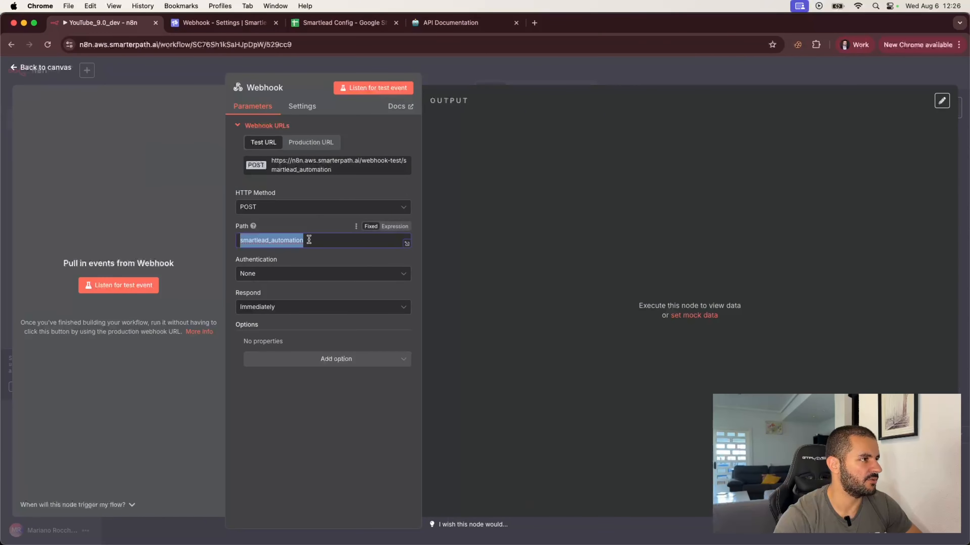
type("smartlead_automatic_response")
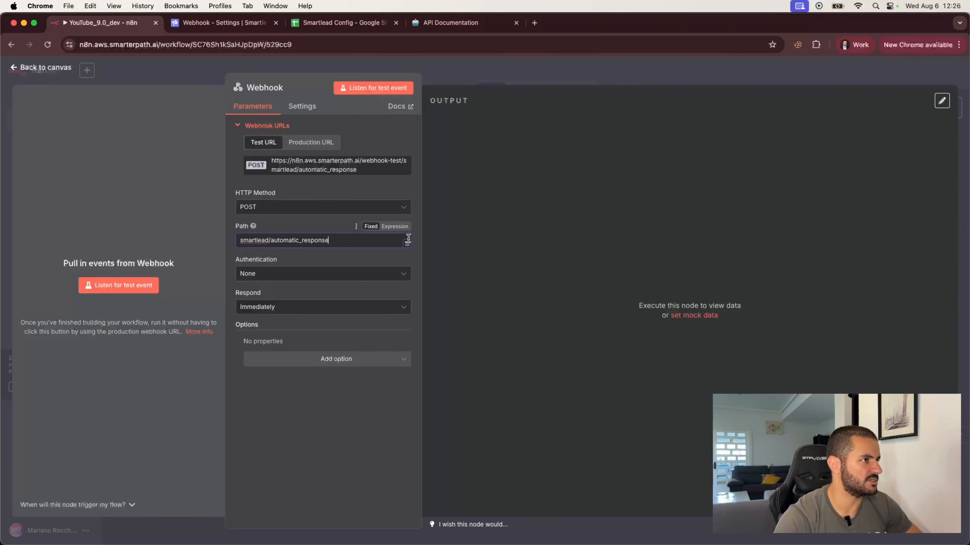
left_click(489, 74)
left_click(812, 73)
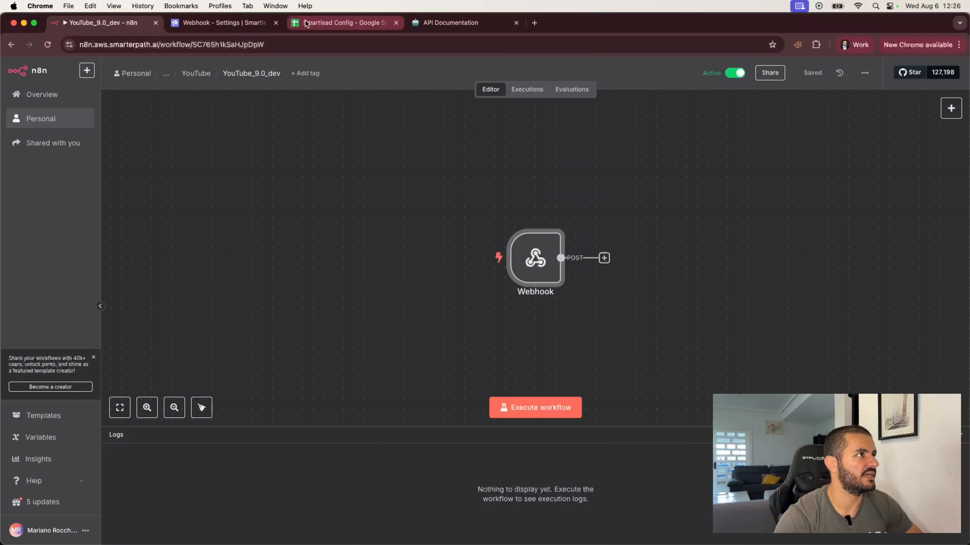
left_click(217, 23)
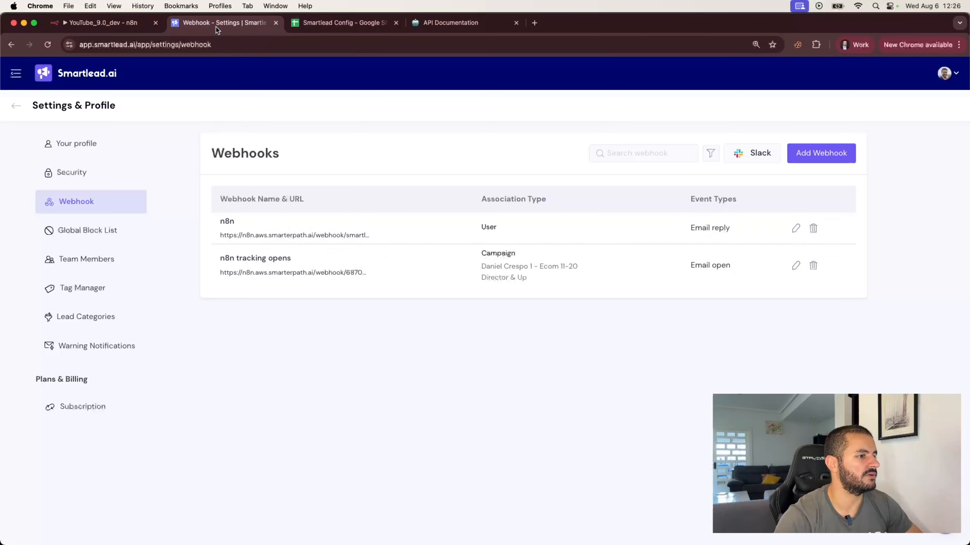
Send a test from the Smartlead n8n webhook and open the new 12:27:04 execution.
left_click(790, 231)
left_click(466, 414)
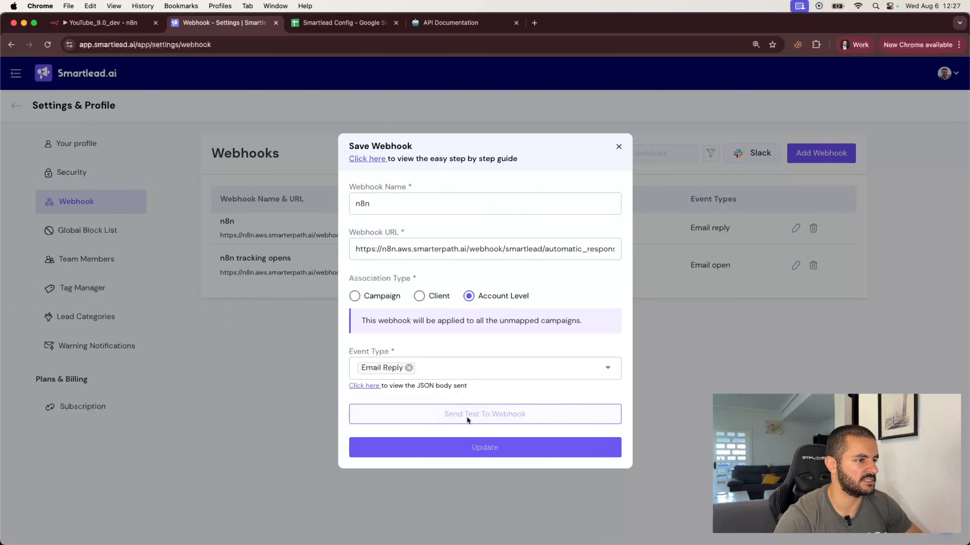
left_click(108, 26)
left_click(514, 91)
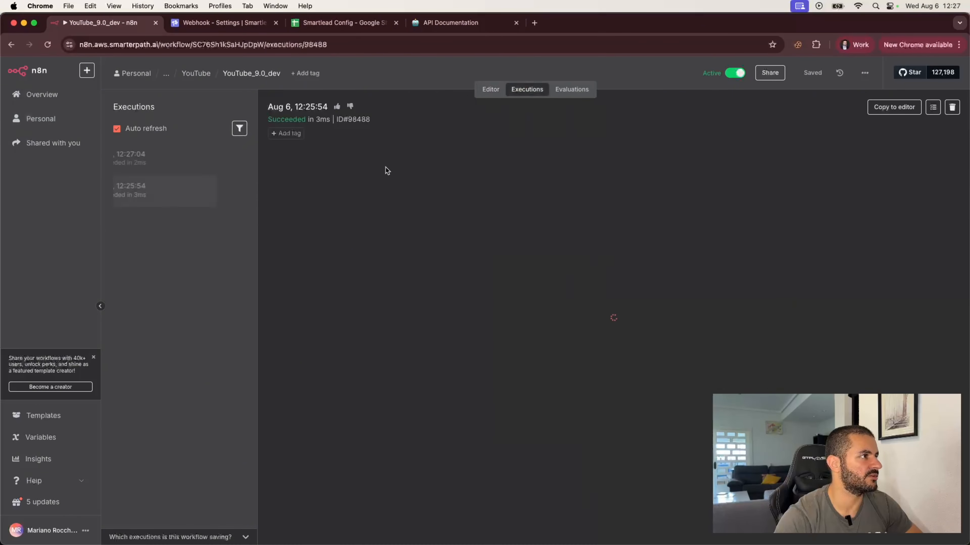
left_click(184, 158)
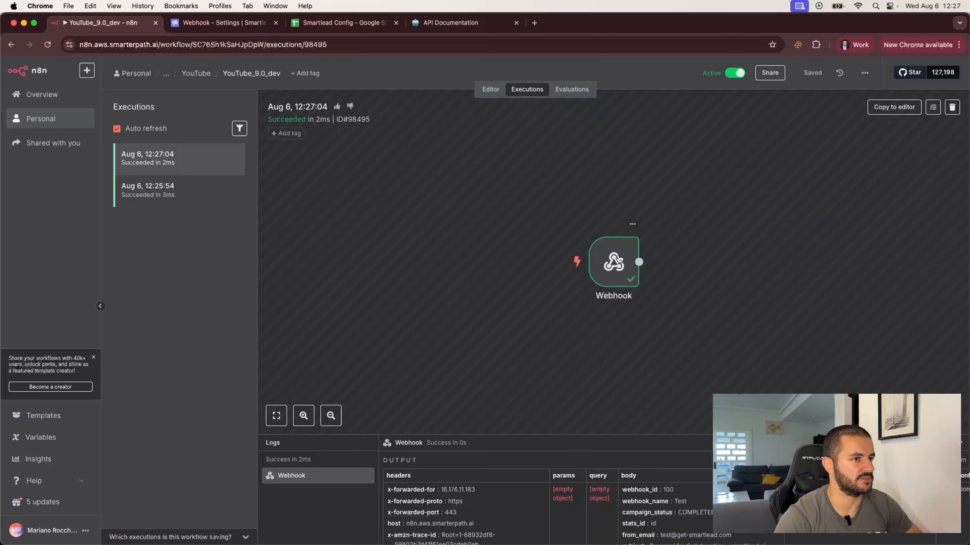
Inspect the payload the Webhook received, then close Smartlead's webhook edit dialog.
double_click(615, 260)
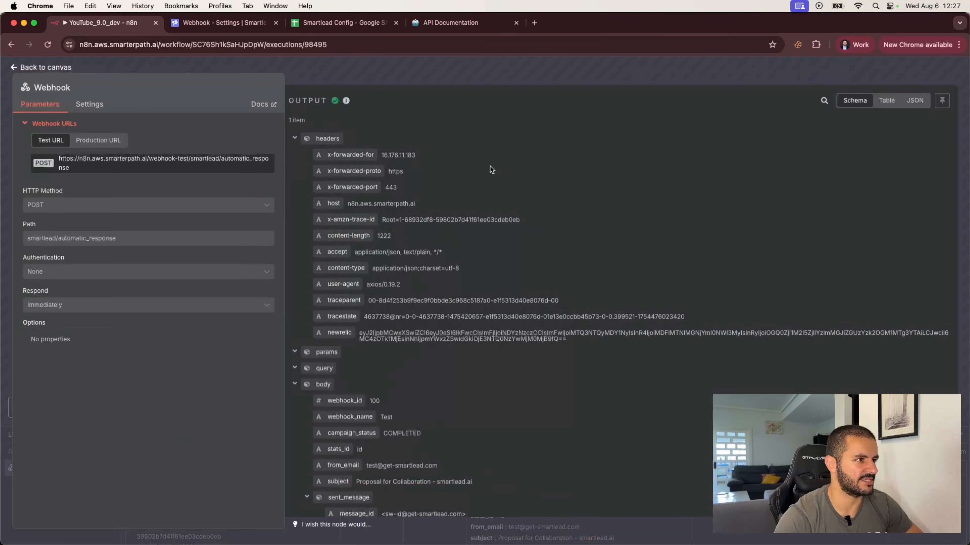
left_click(518, 69)
left_click(215, 24)
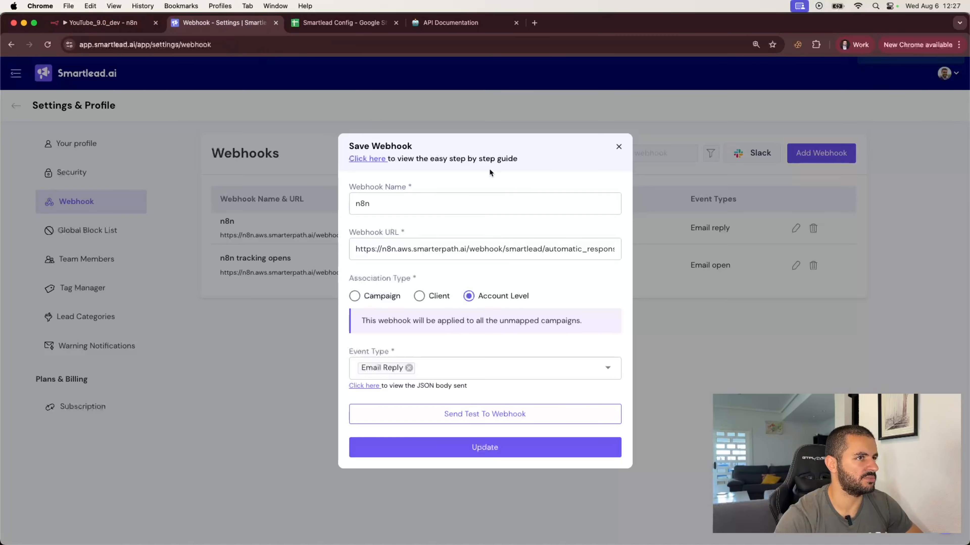
left_click(619, 149)
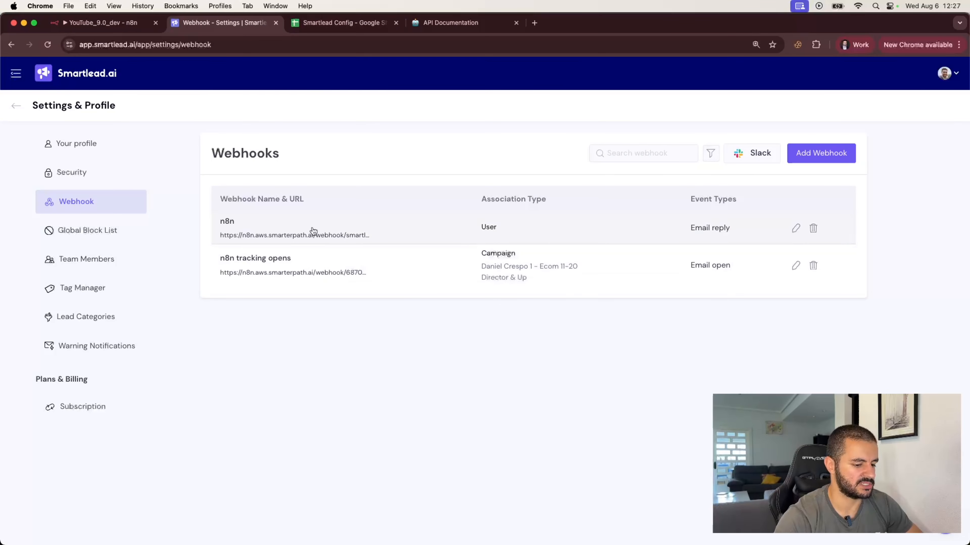
left_click(126, 25)
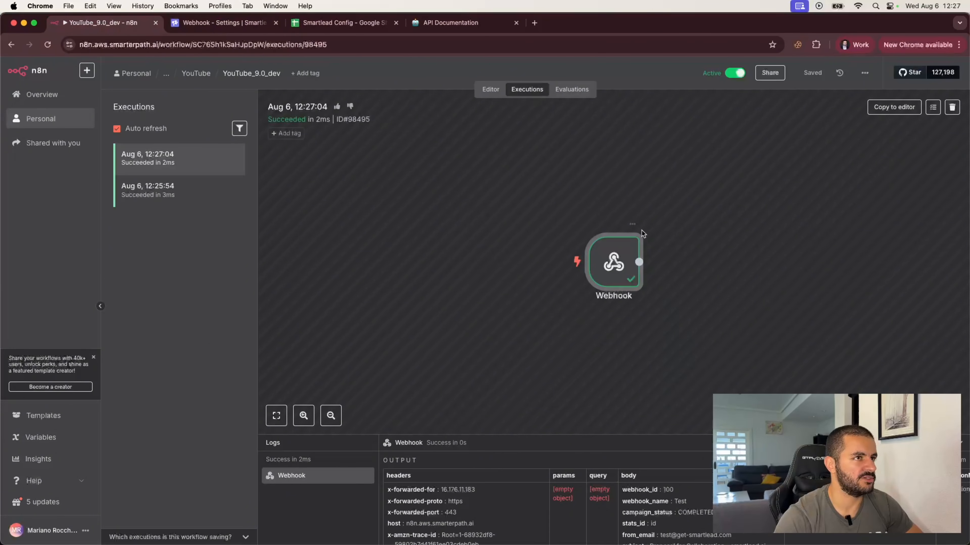
Add a Google Sheets 'Get row(s) in sheet' node right after the Webhook.
left_click(493, 90)
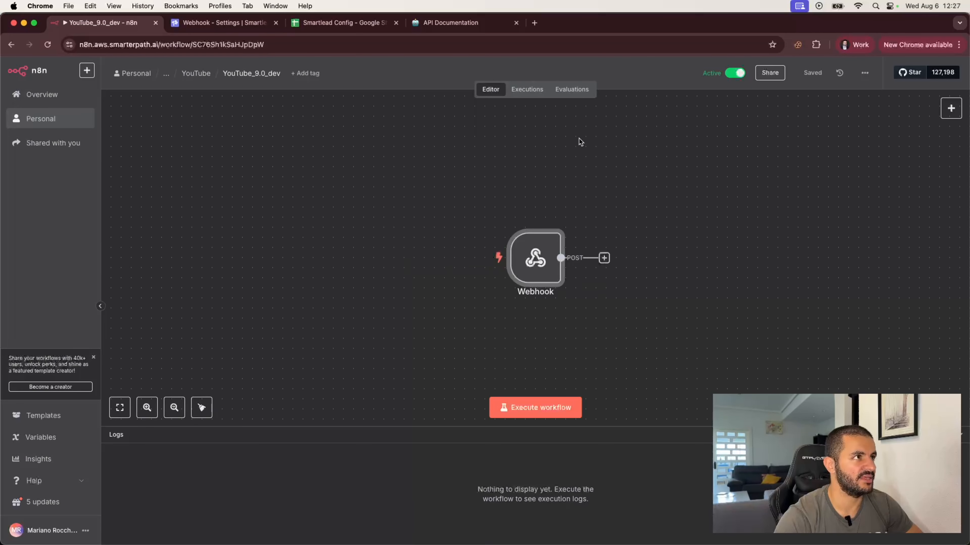
left_click(605, 258)
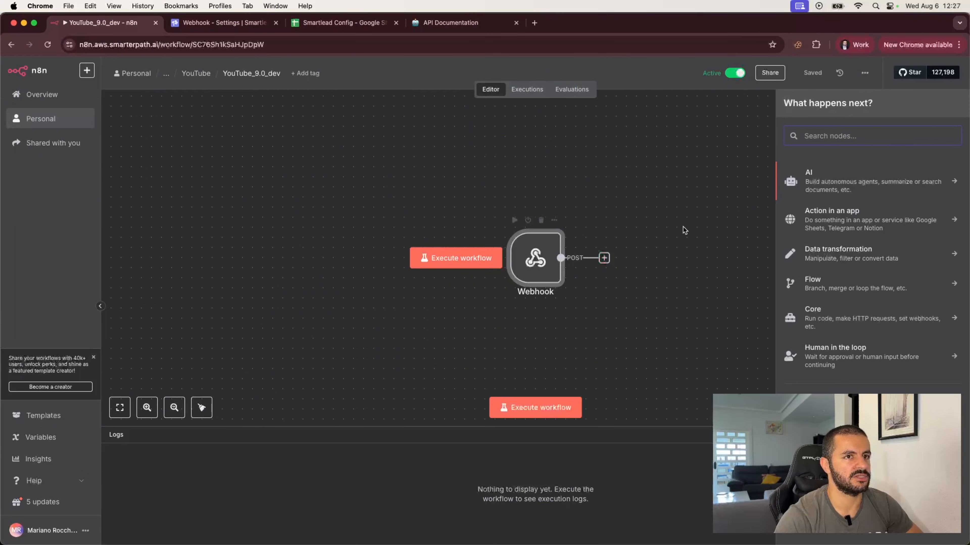
type("shee")
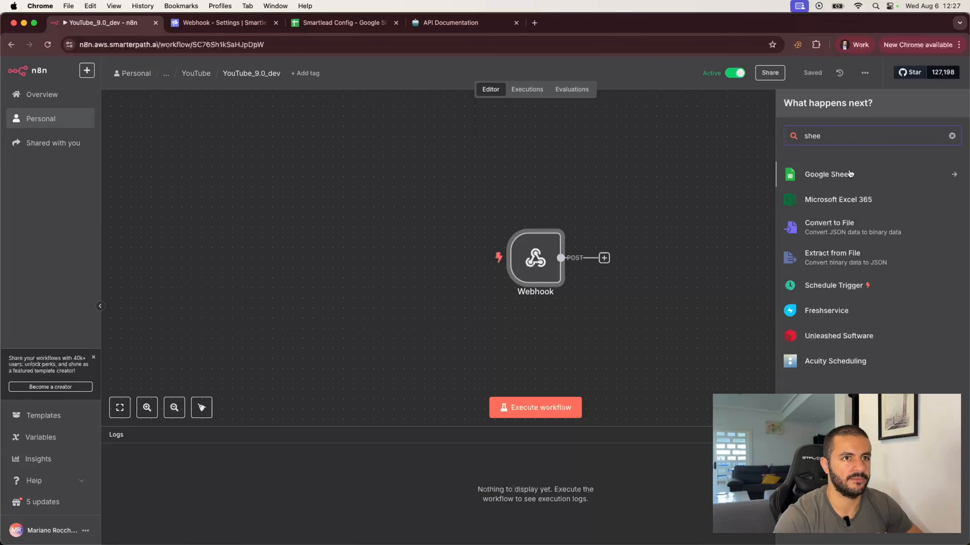
left_click(849, 174)
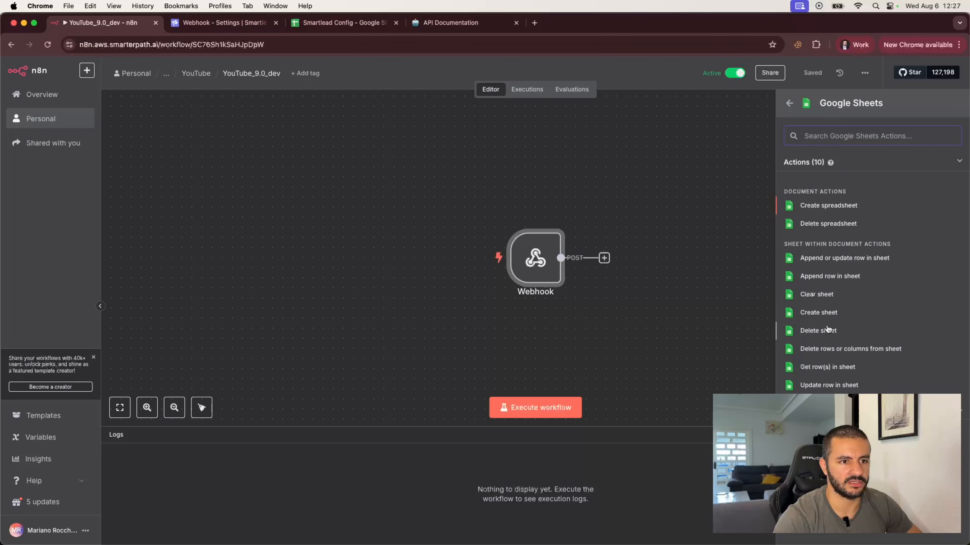
left_click(827, 367)
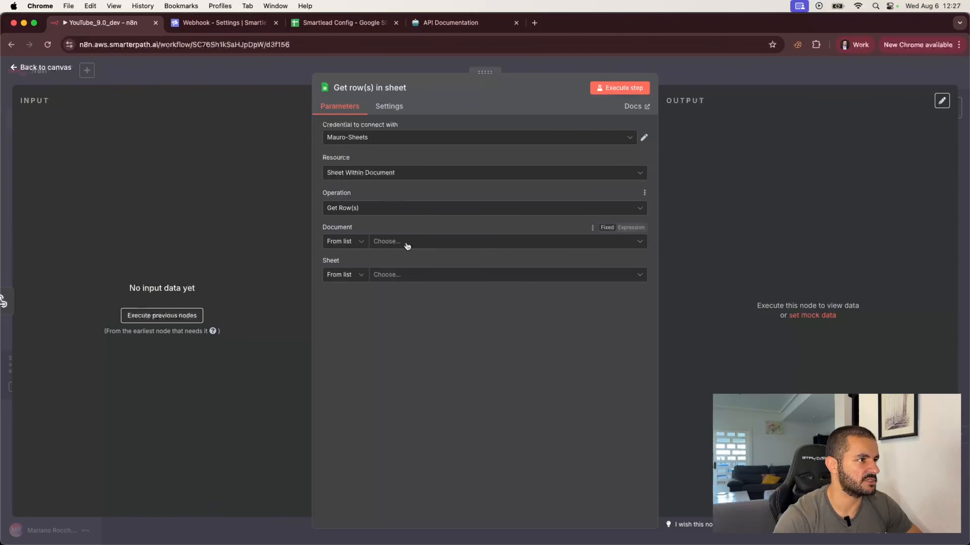
Set the Document to By ID using the Smartlead Config spreadsheet's ID from its URL.
left_click(357, 241)
left_click(357, 300)
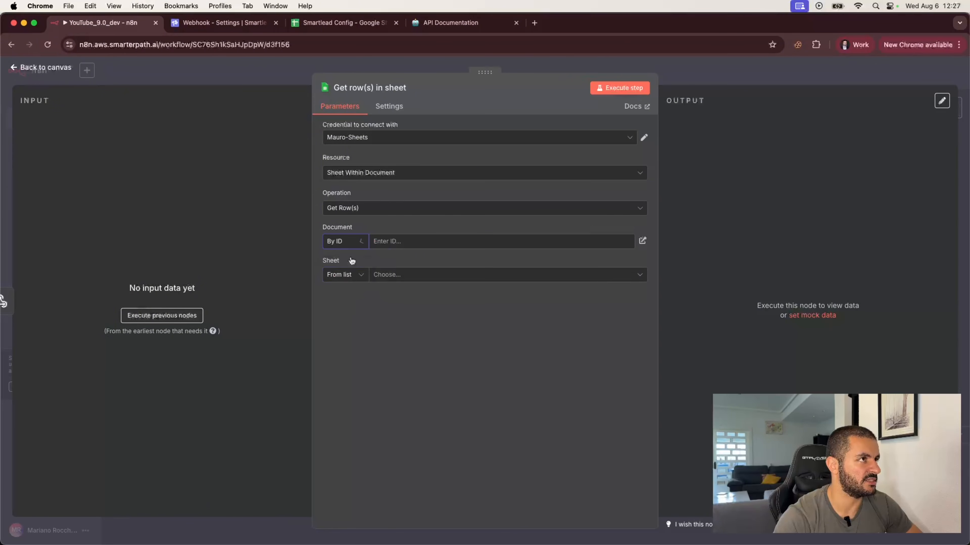
left_click(356, 22)
double_click(214, 45)
key("super+c")
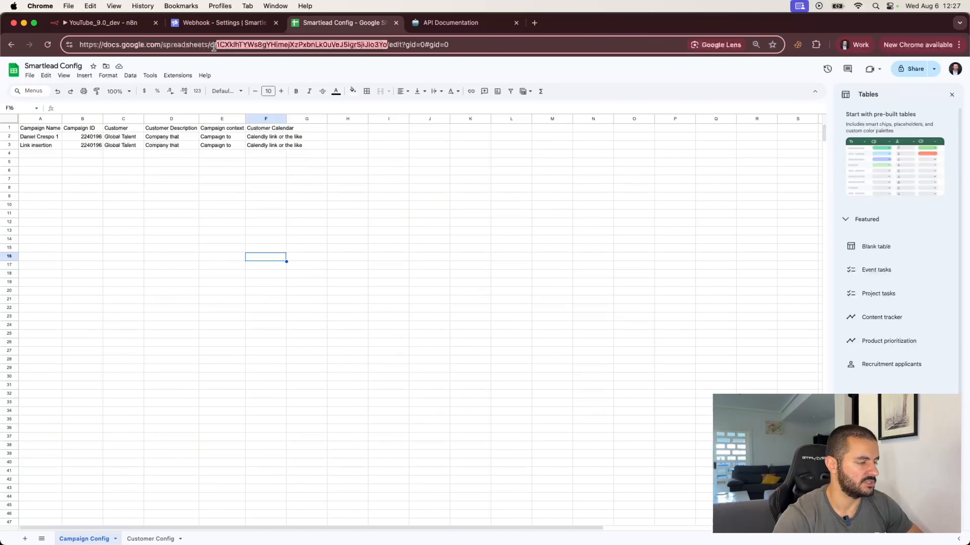
left_click(101, 22)
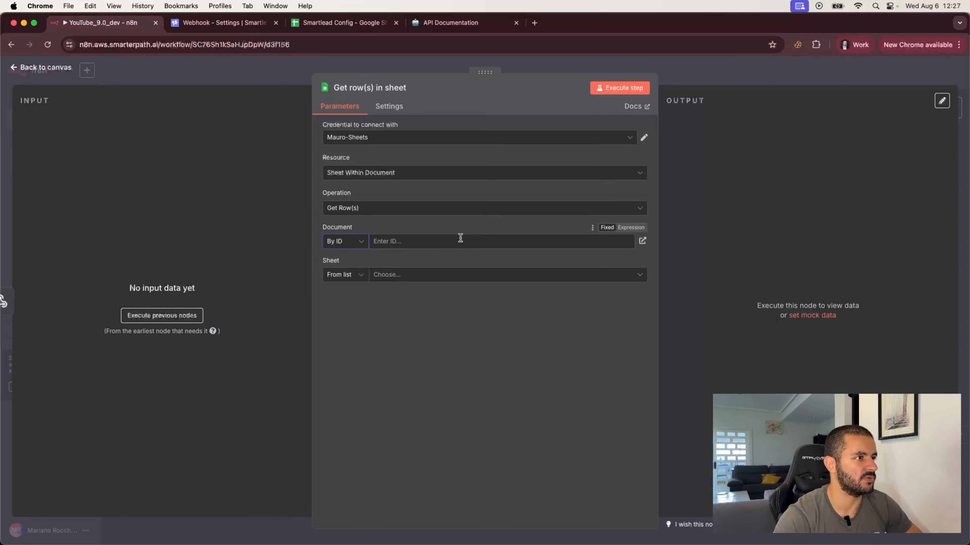
key("super+v")
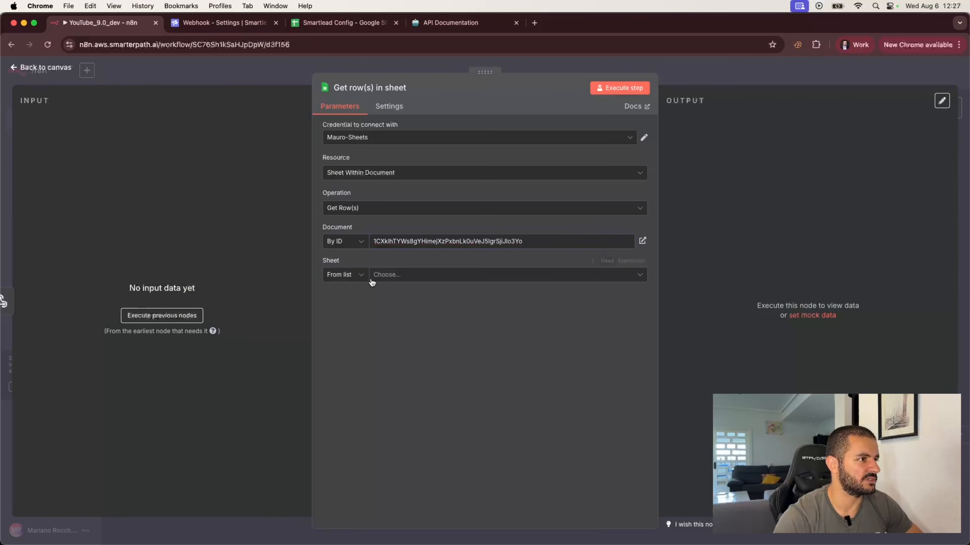
Switch to a working Google Sheets credential and select the Campaign Config sheet.
left_click(388, 281)
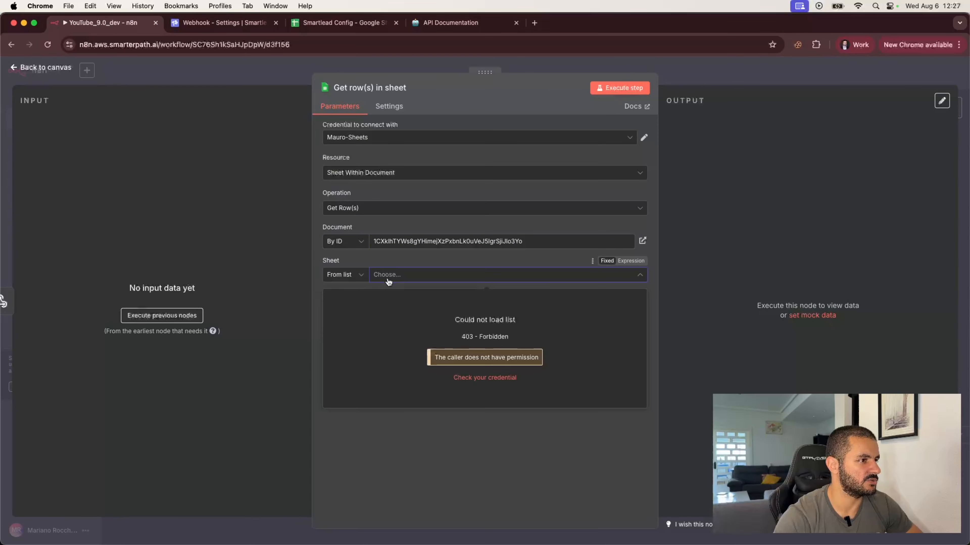
left_click(411, 278)
left_click(409, 137)
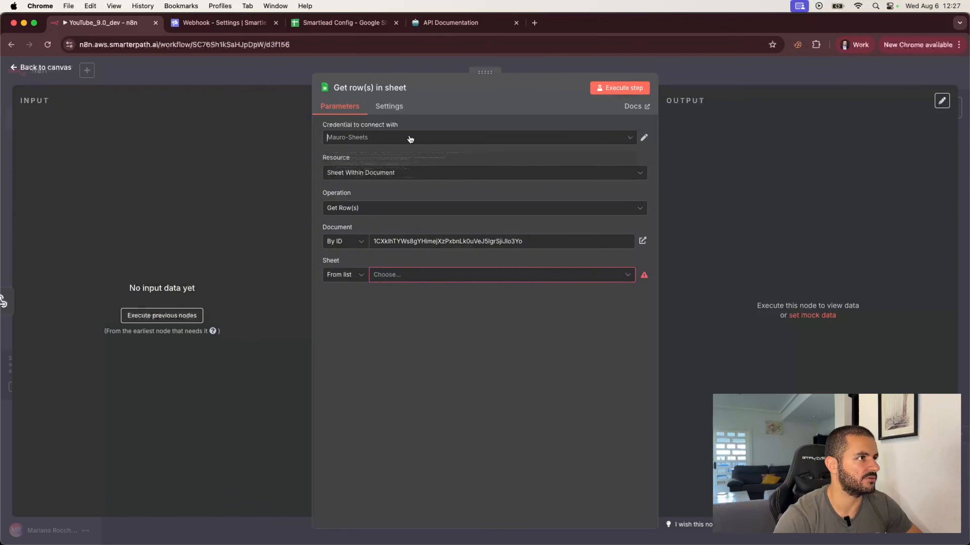
left_click(397, 243)
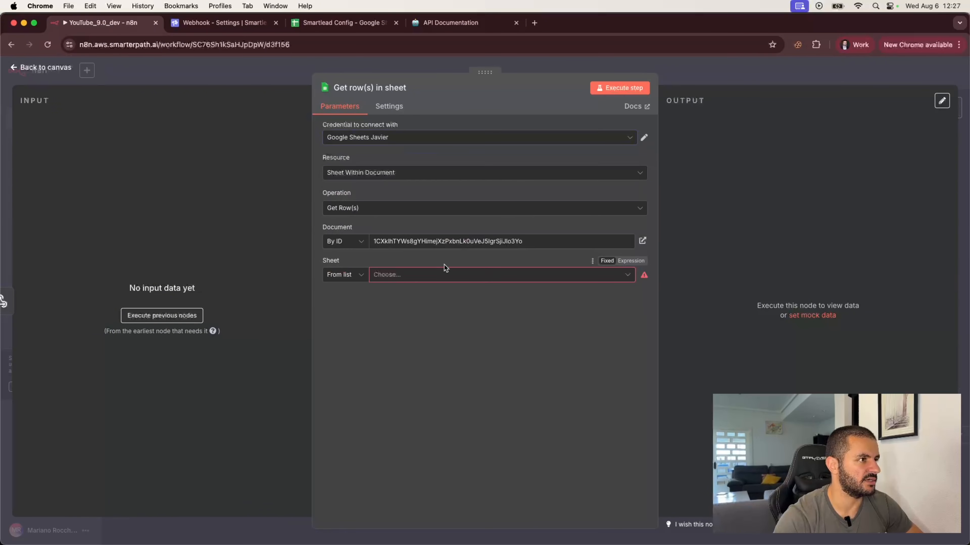
left_click(457, 273)
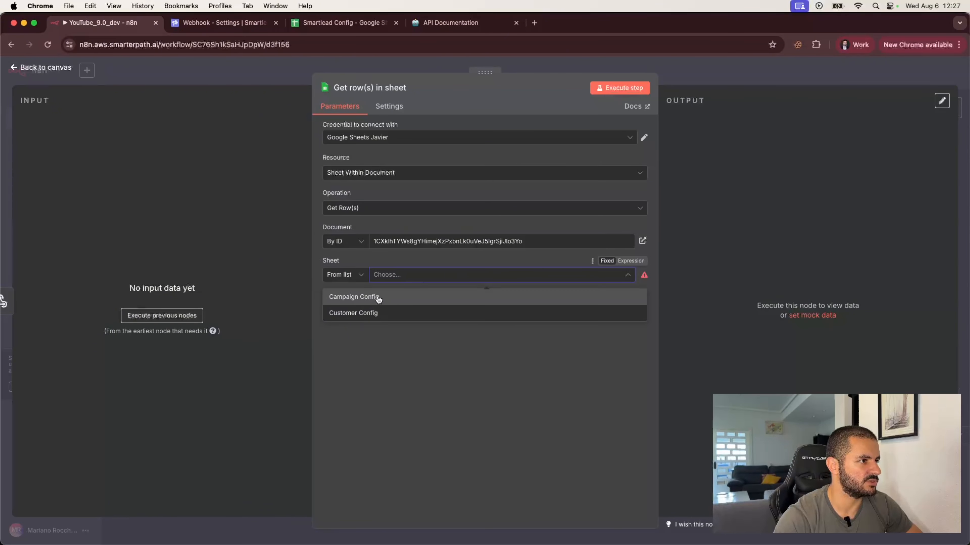
left_click(370, 298)
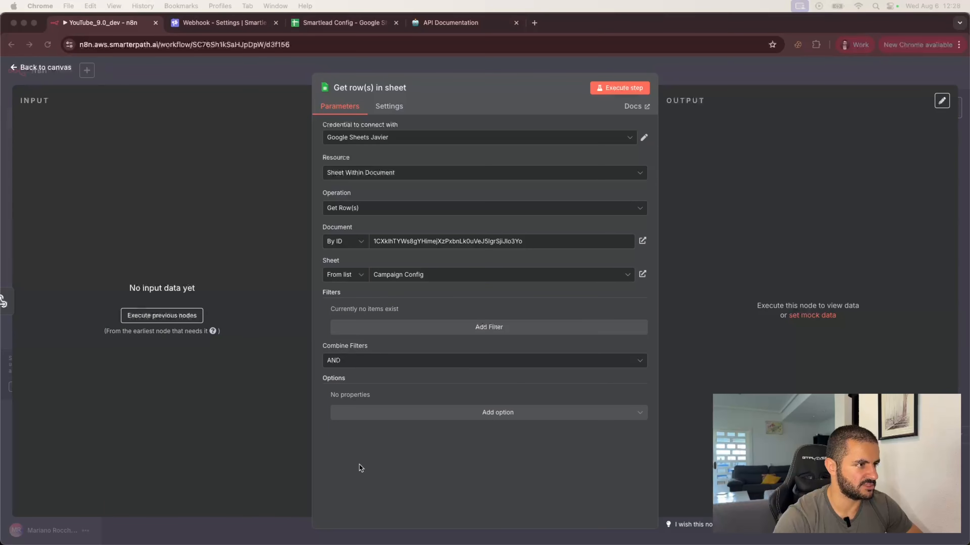
Add a Campaign Name row filter and try running the earlier nodes for input data.
left_click(400, 324)
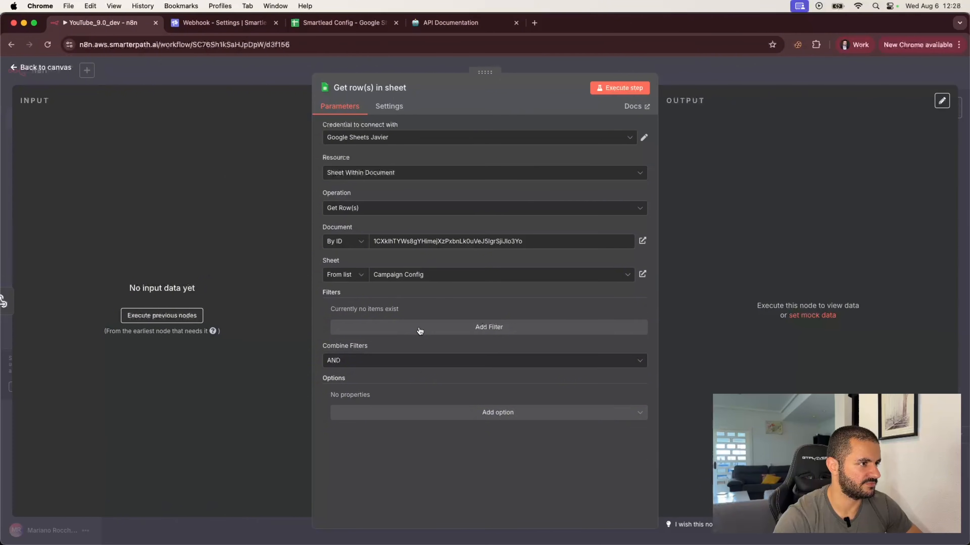
left_click(400, 324)
left_click(384, 347)
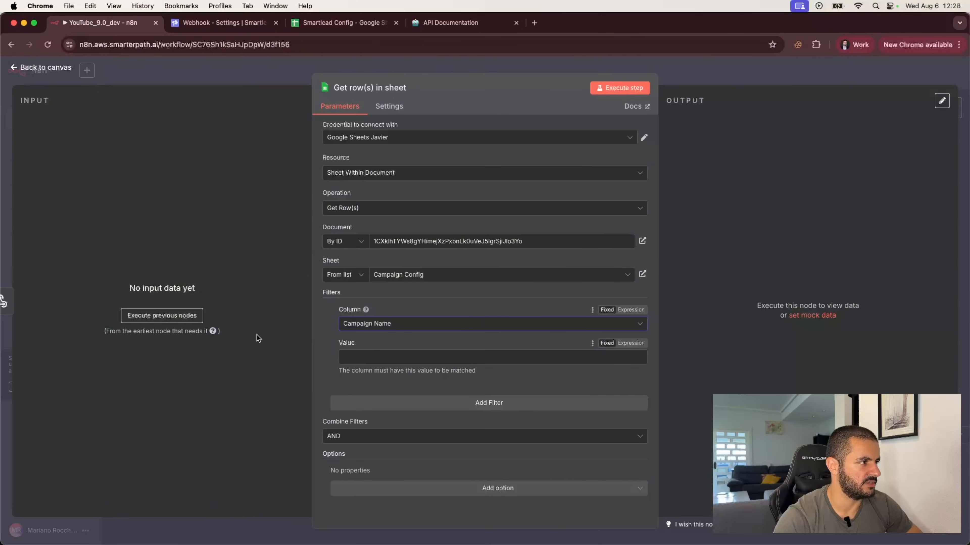
left_click(164, 316)
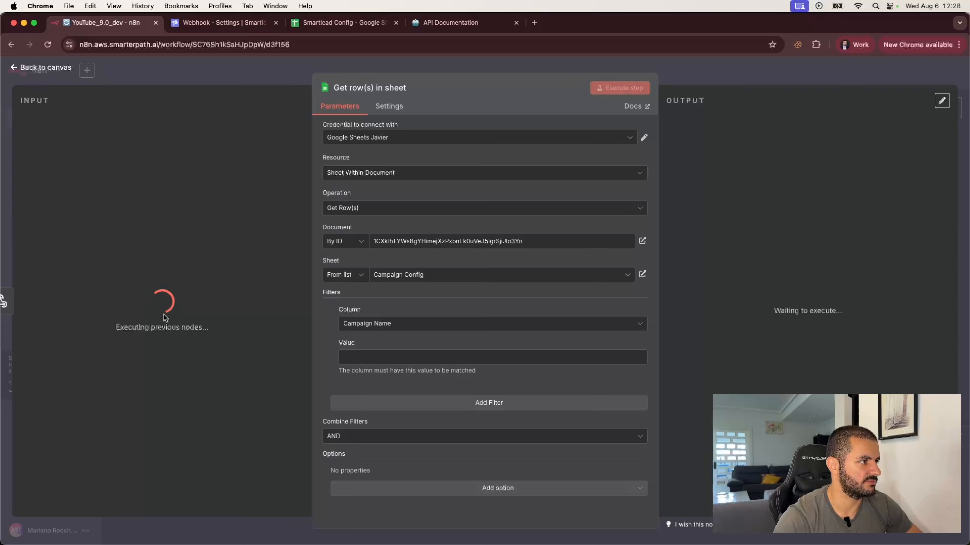
left_click(286, 69)
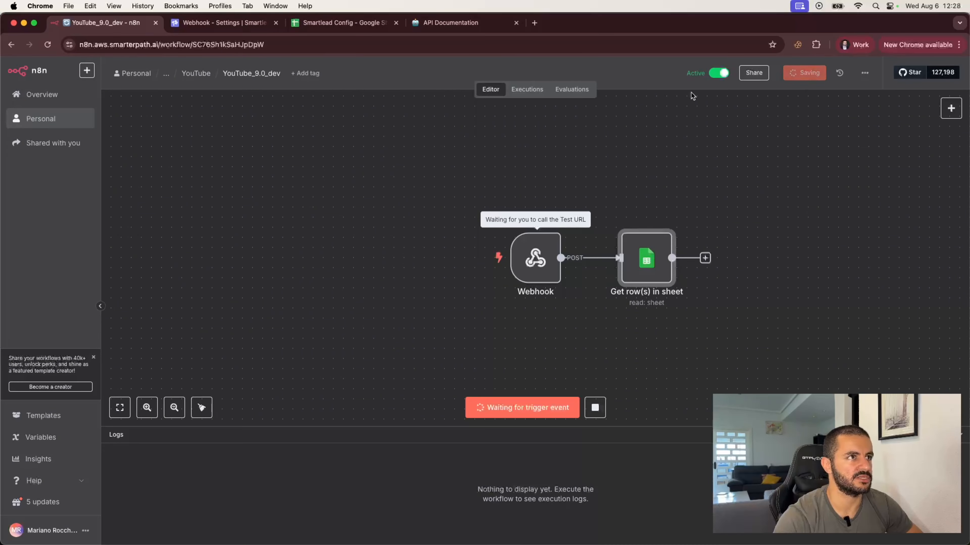
Load the latest execution into the editor and map webhook campaign_name to the Campaign Name filter.
left_click(526, 89)
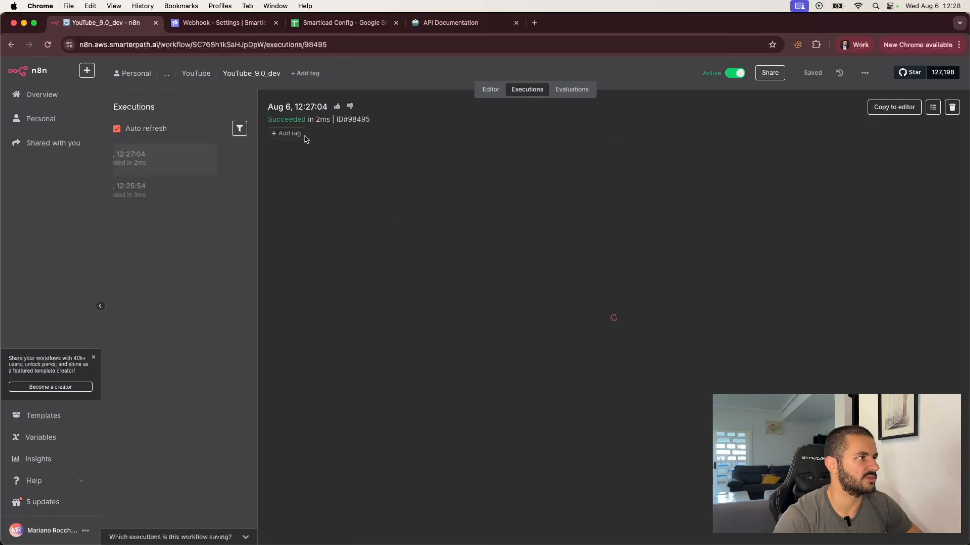
left_click(882, 111)
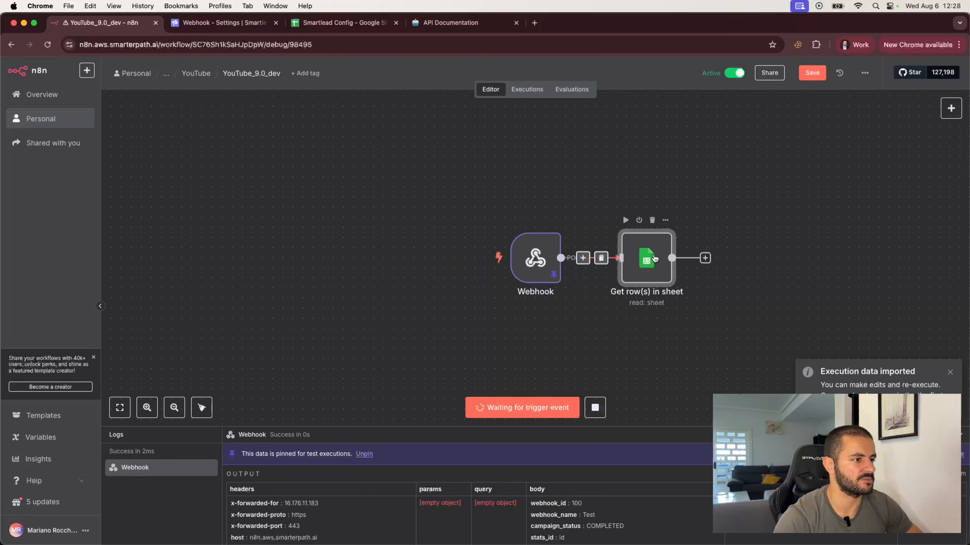
double_click(654, 256)
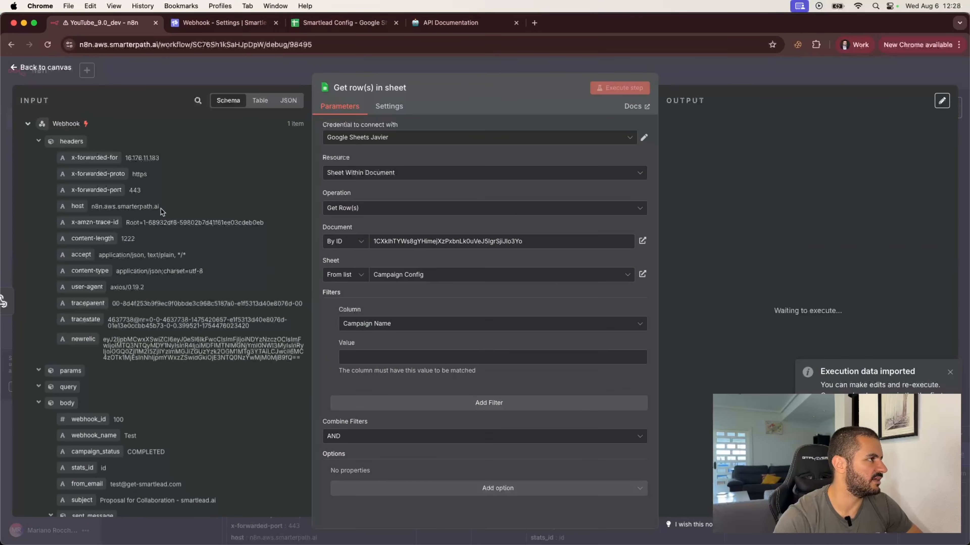
scroll(103, 354, "down", 5)
scroll(103, 354, "down", 2)
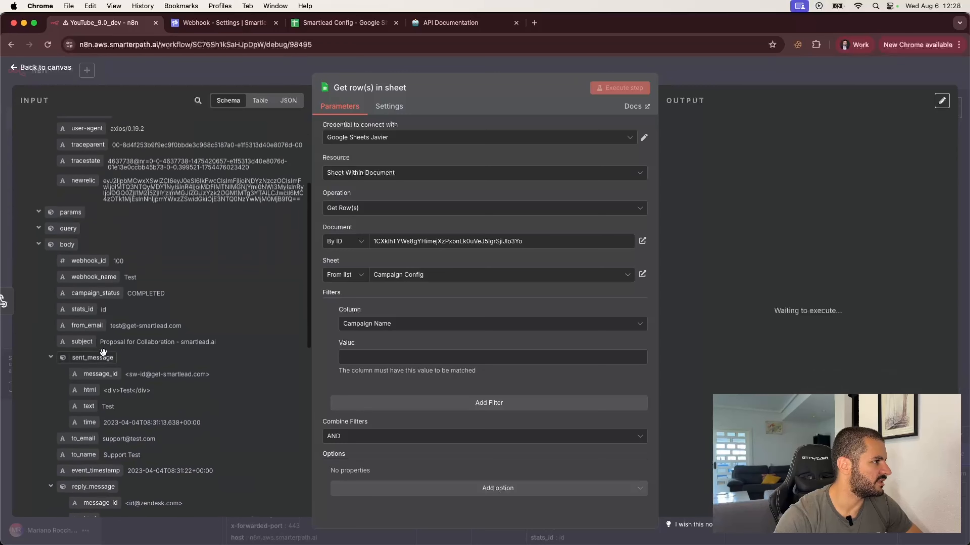
scroll(100, 354, "down", 7)
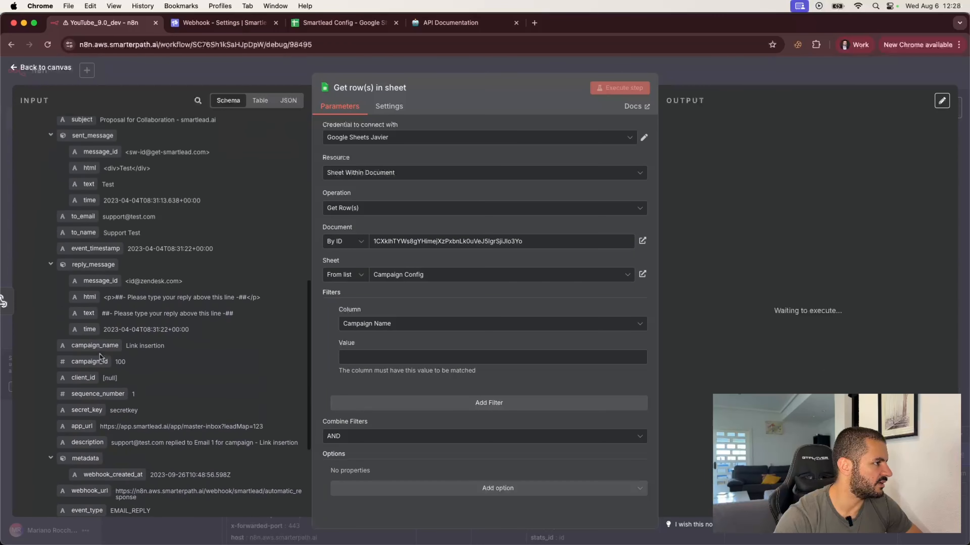
left_click_drag(97, 346, 392, 371)
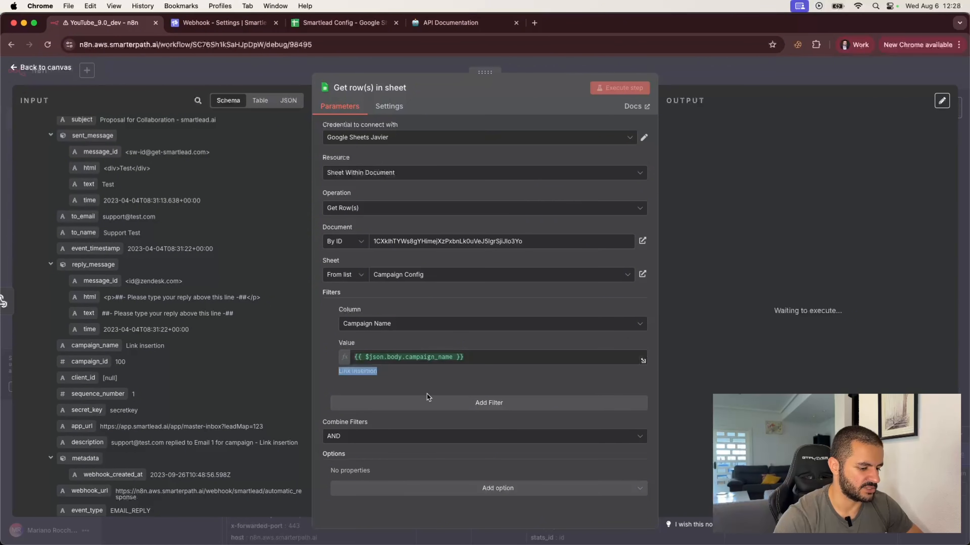
Add a second filter matching Campaign ID to the webhook's campaign_id.
left_click(489, 402)
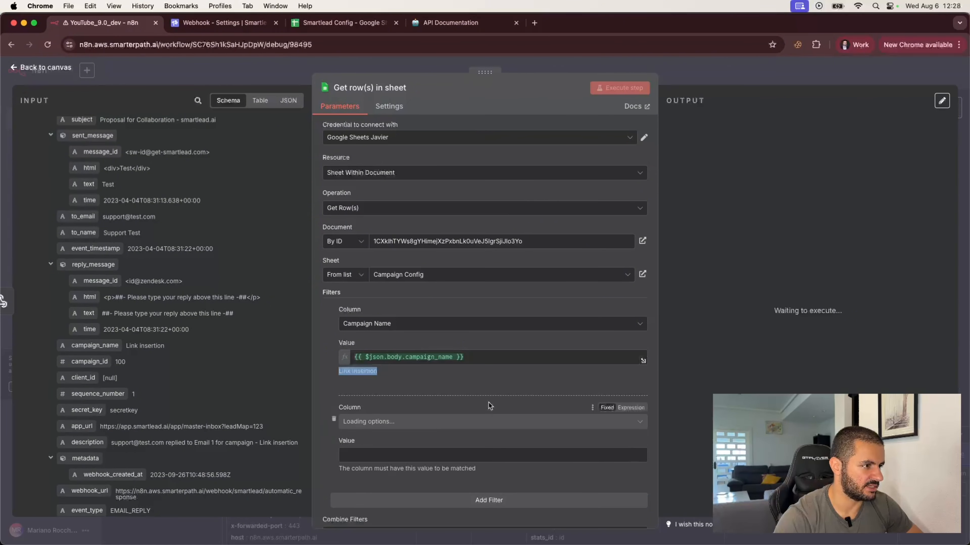
left_click(365, 422)
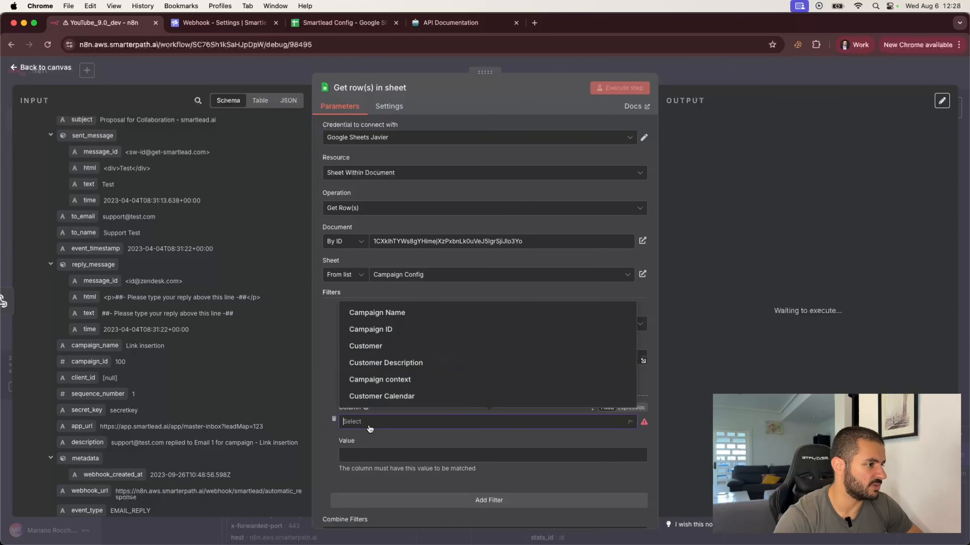
left_click(379, 330)
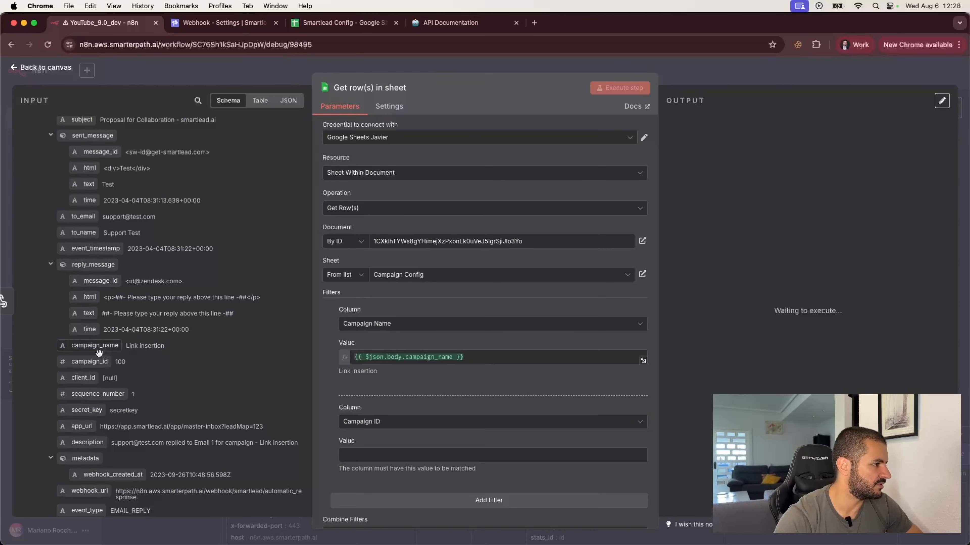
left_click_drag(83, 363, 376, 457)
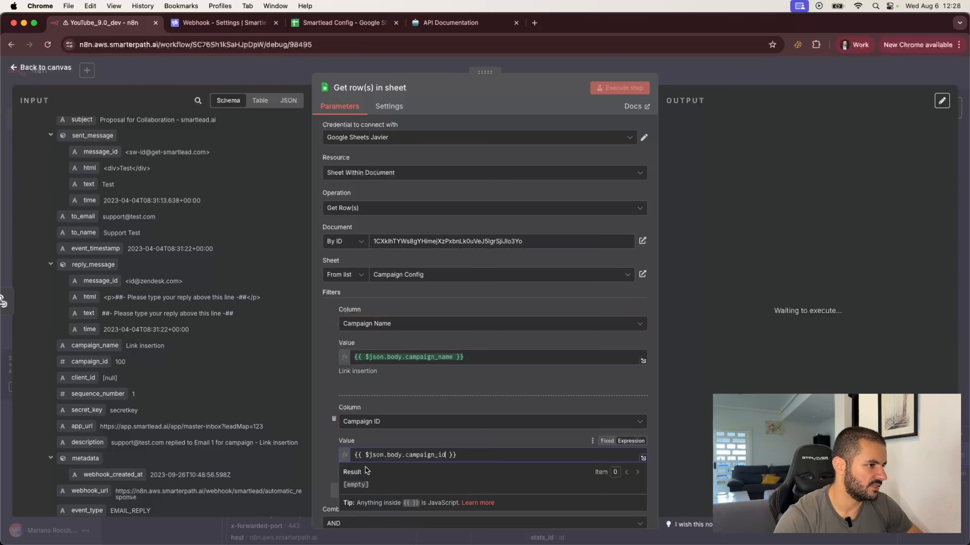
scroll(391, 485, "down", 4)
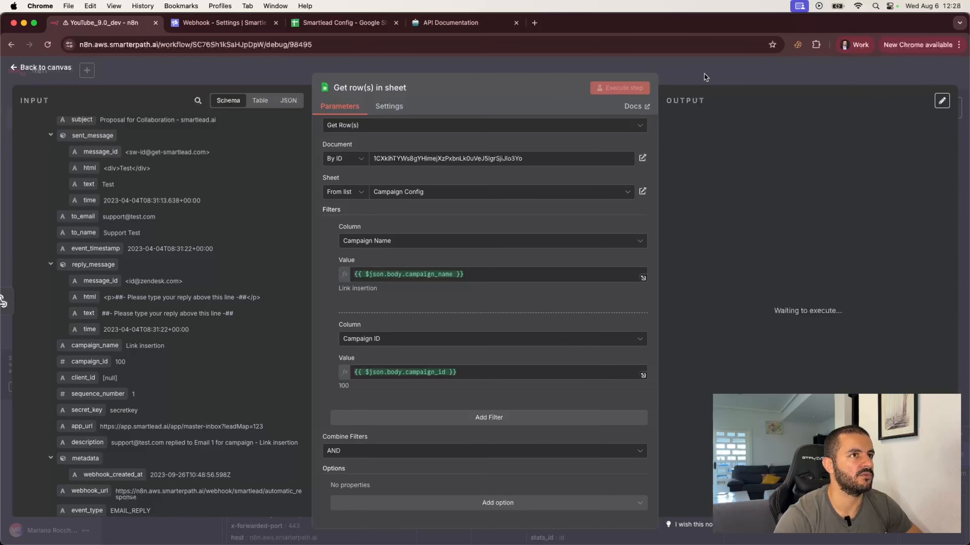
scroll(508, 314, "up", 4)
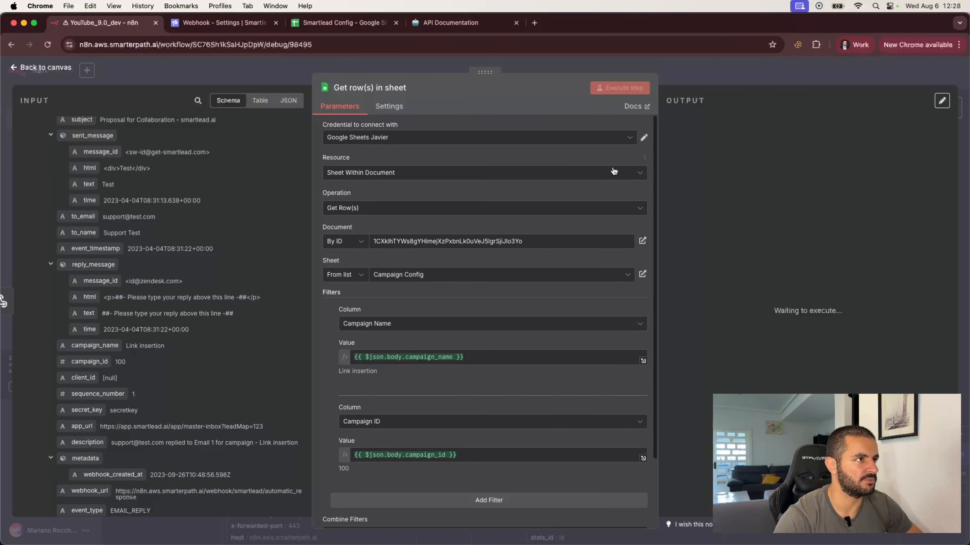
left_click(717, 77)
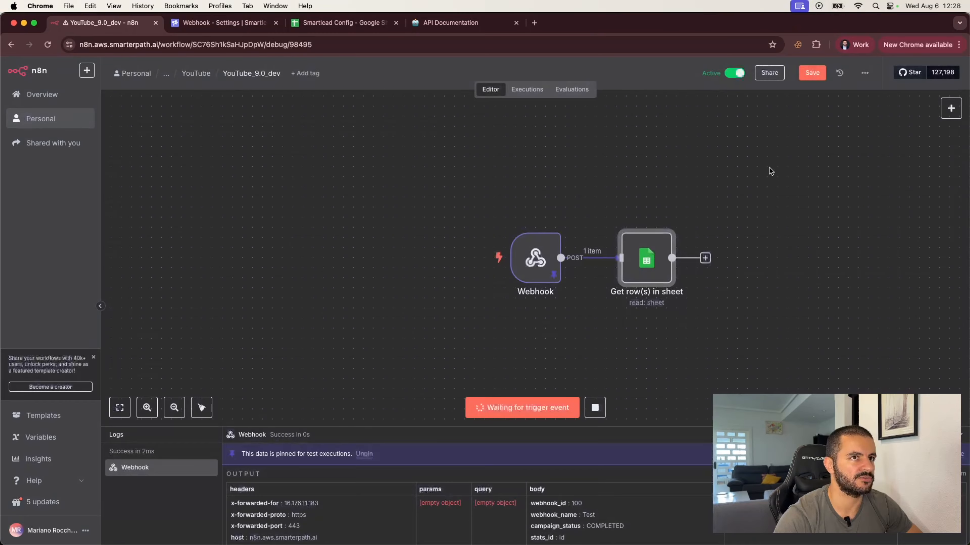
Show the Smartlead Config spreadsheet at 150% zoom and review the Campaign Config headers and F2 lookup formula.
left_click(328, 23)
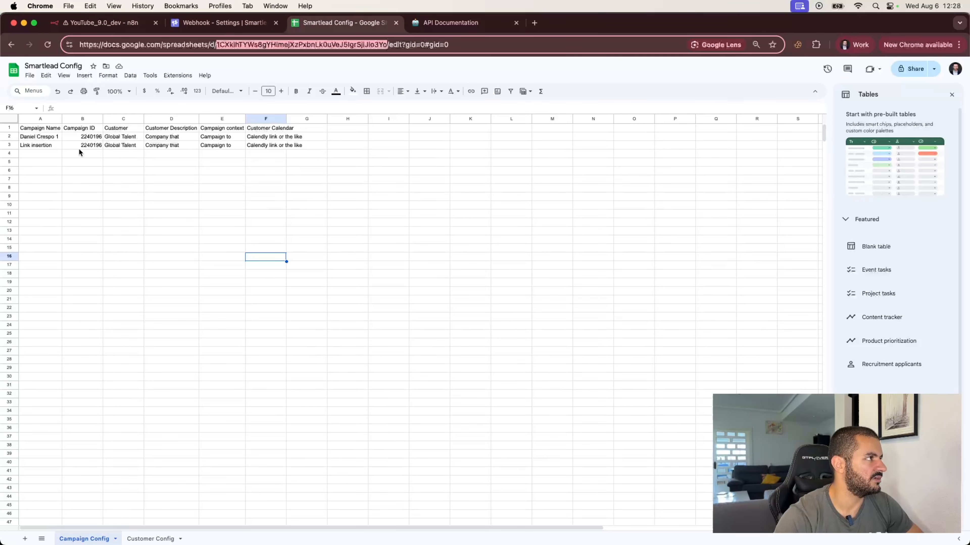
left_click(120, 91)
left_click(119, 167)
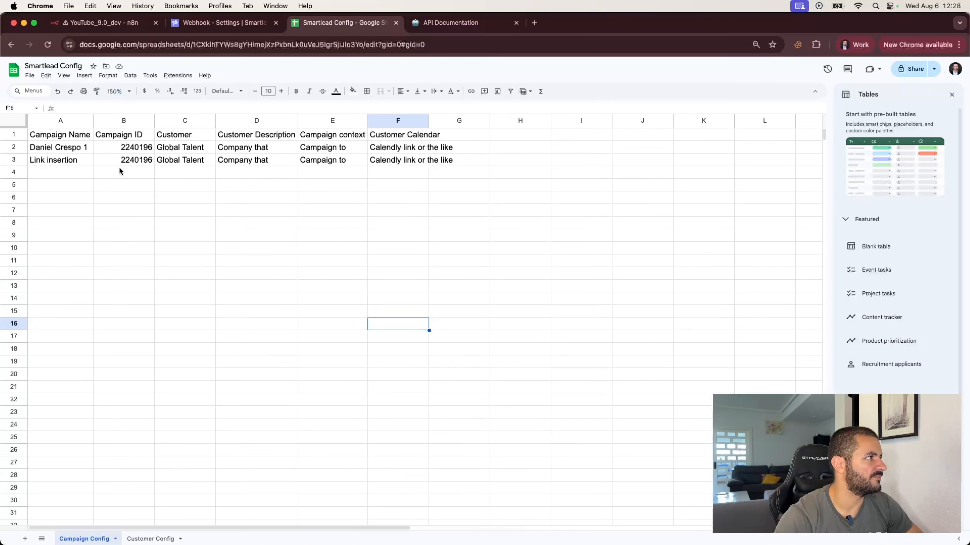
left_click(88, 133)
left_click(122, 137)
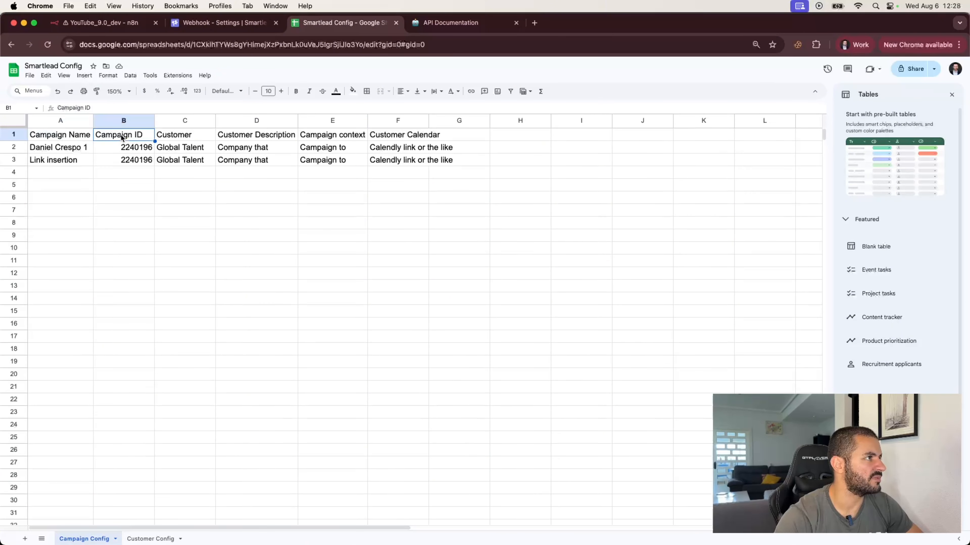
left_click(187, 138)
left_click(267, 140)
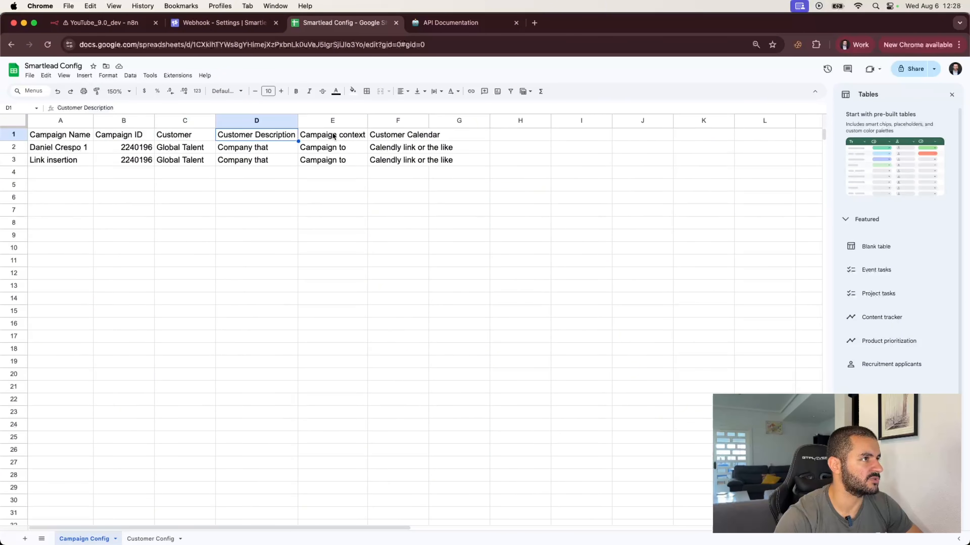
left_click(342, 138)
left_click(409, 136)
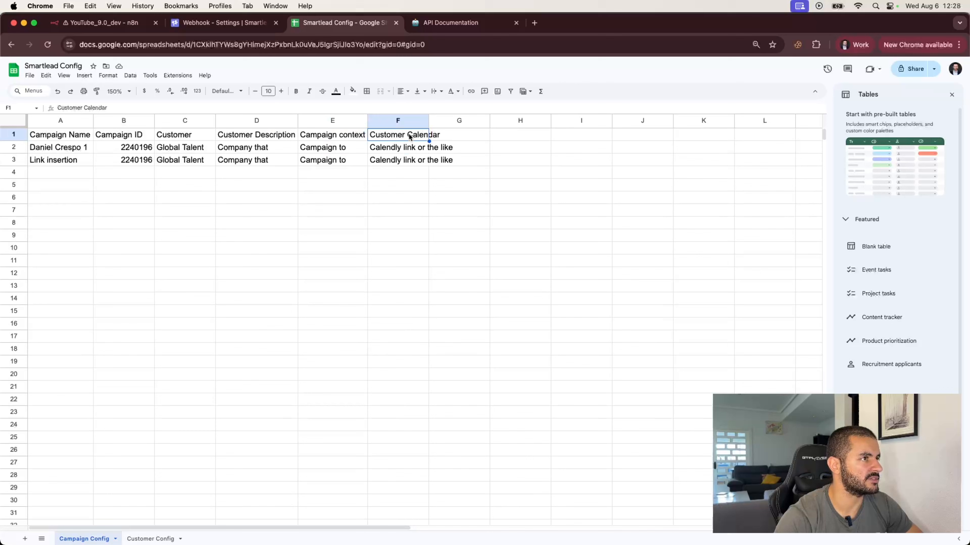
left_click(391, 152)
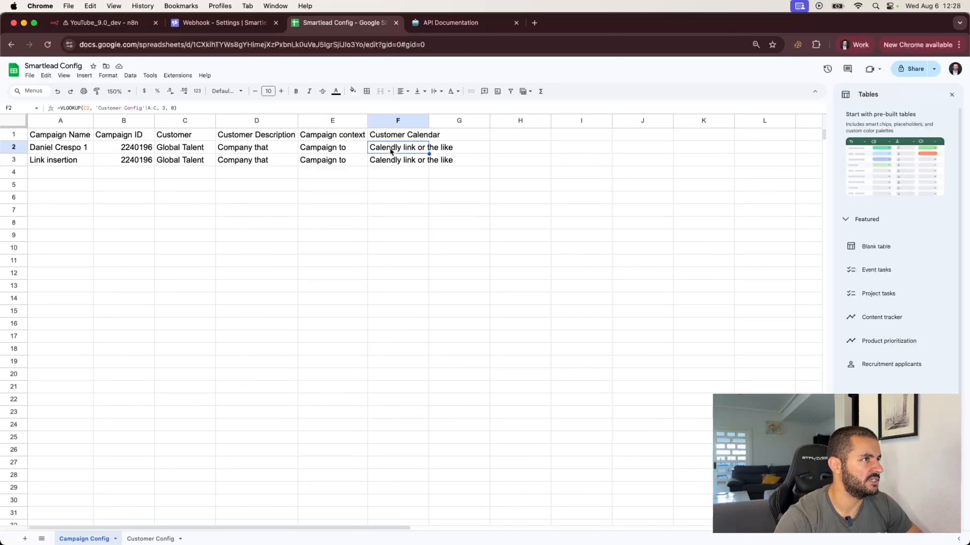
Check the customer name, description and calendar values on the Customer Config sheet.
left_click(142, 538)
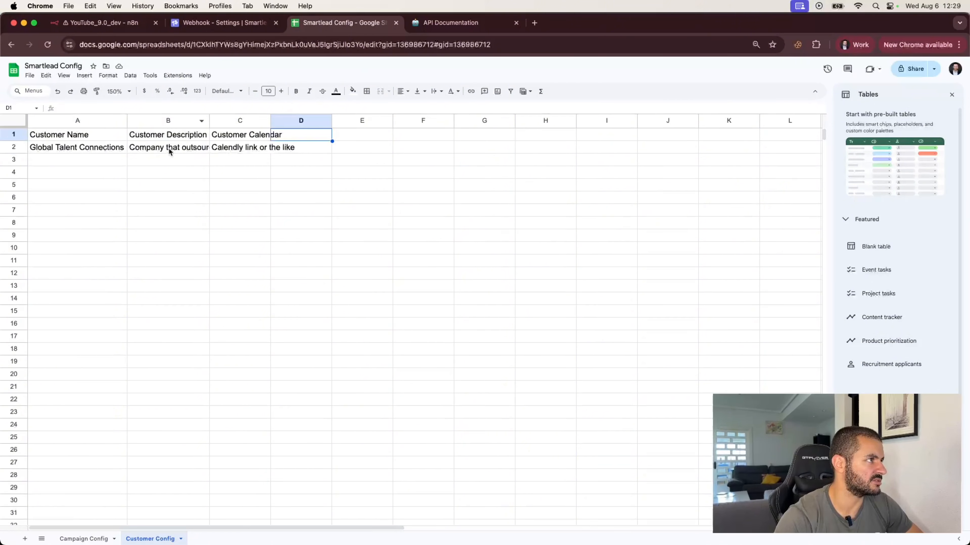
left_click(247, 139)
left_click(250, 150)
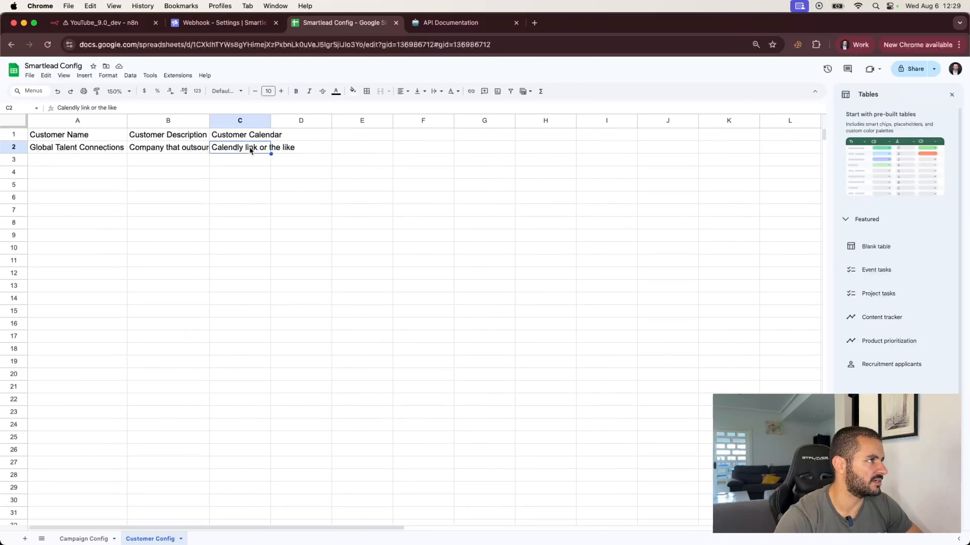
left_click(74, 148)
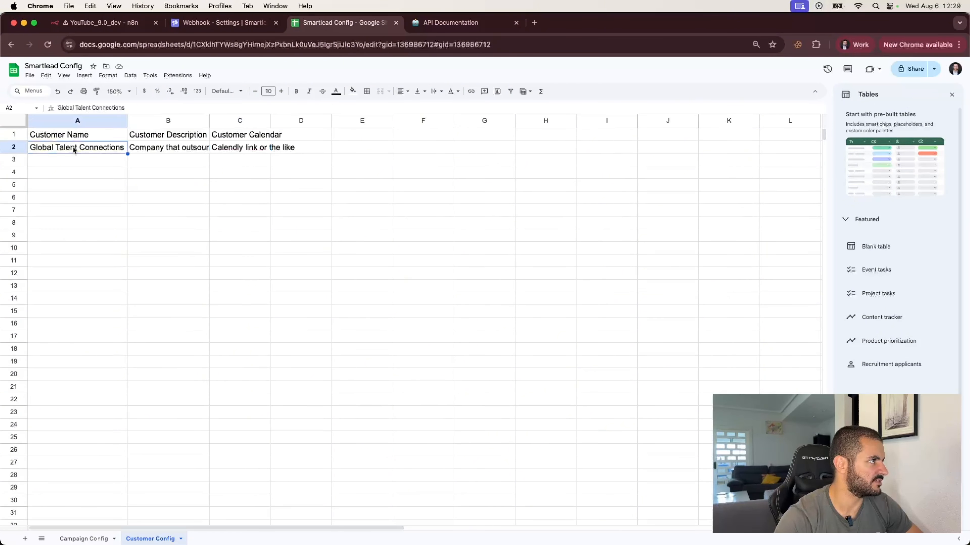
left_click(86, 538)
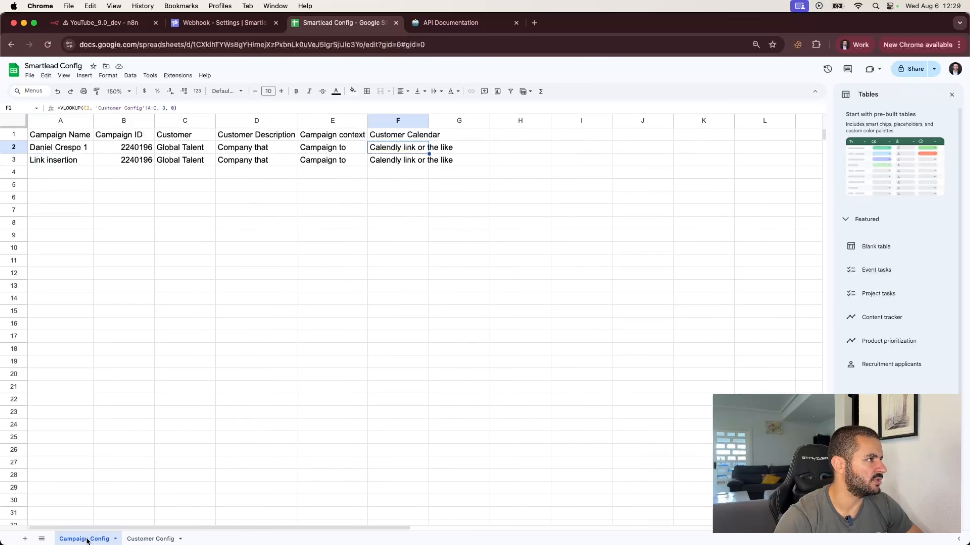
left_click(150, 539)
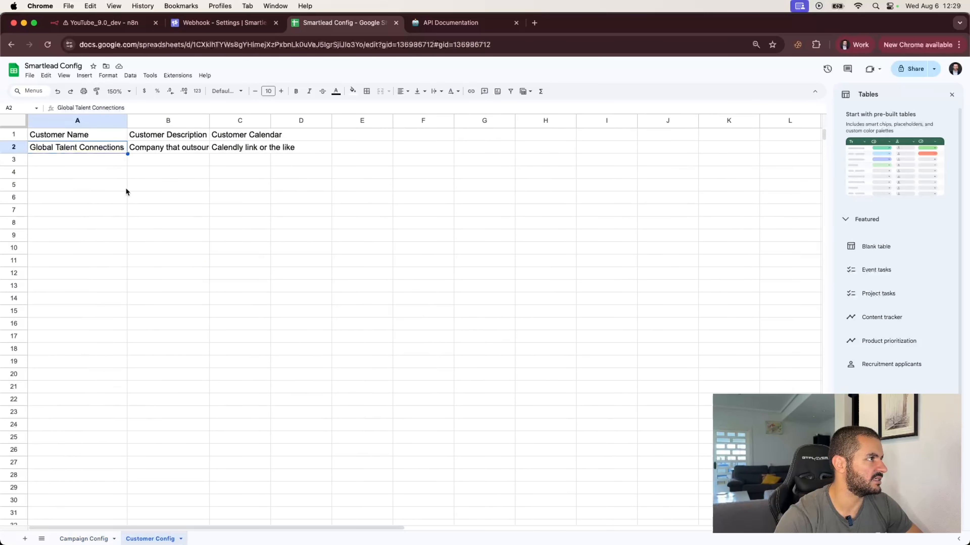
left_click(178, 151)
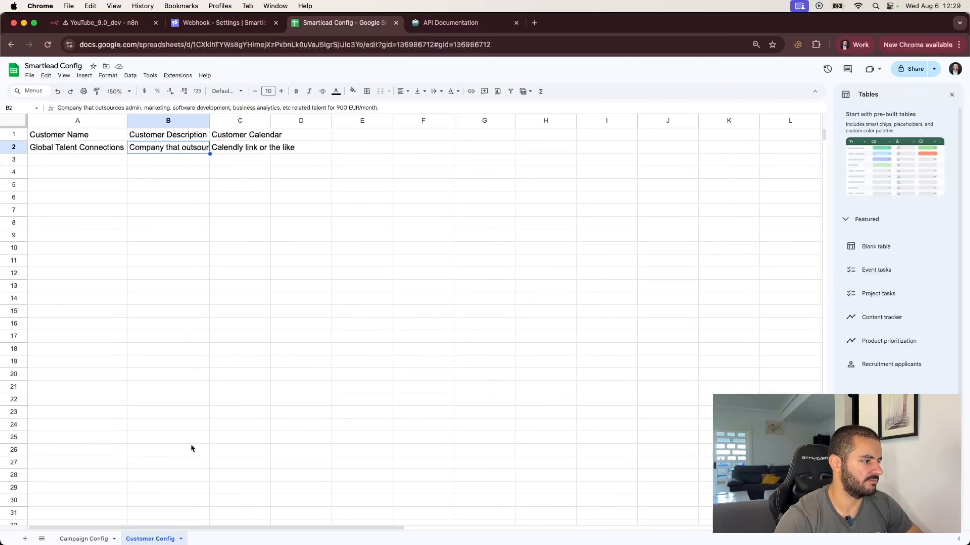
left_click(236, 151)
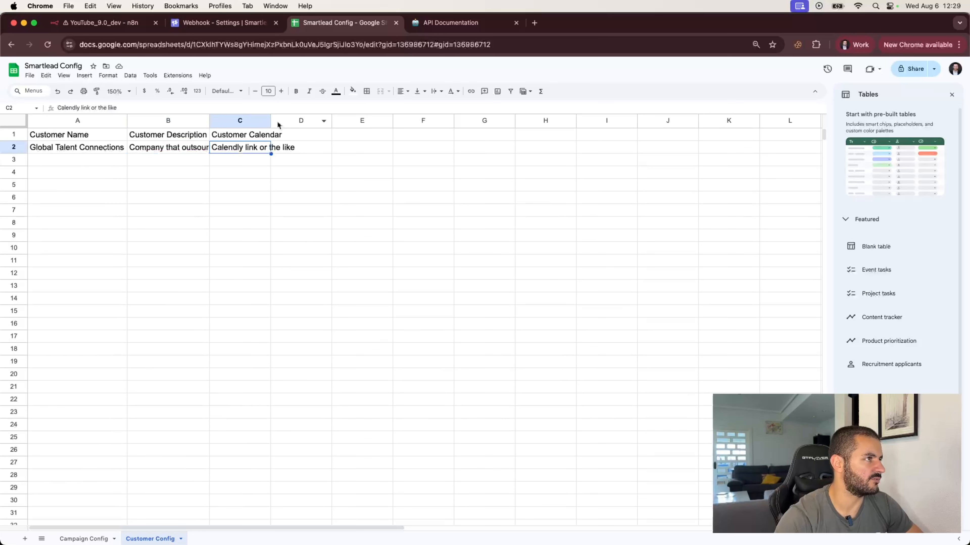
Review the D2 and F2 lookup formulas and read the full campaign context text in E2.
left_click(83, 538)
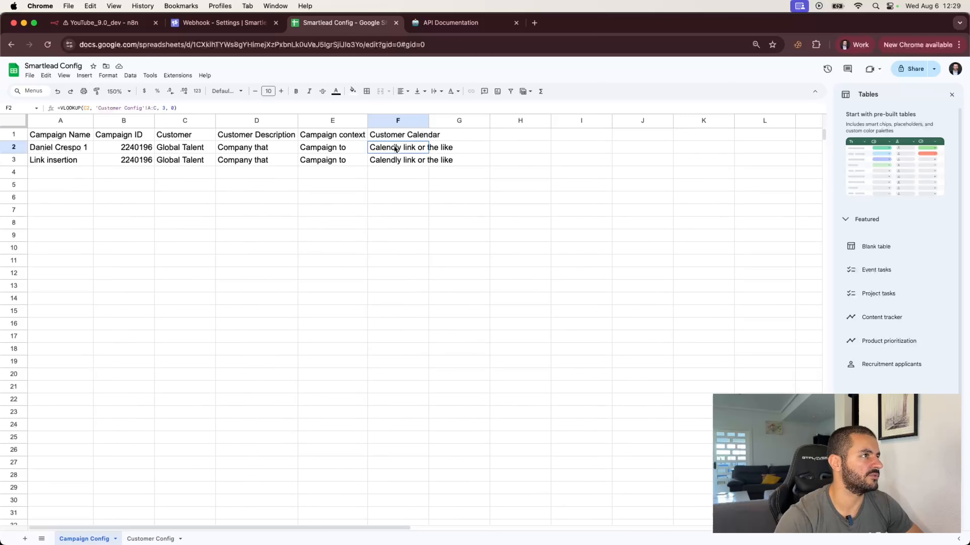
left_click(271, 148)
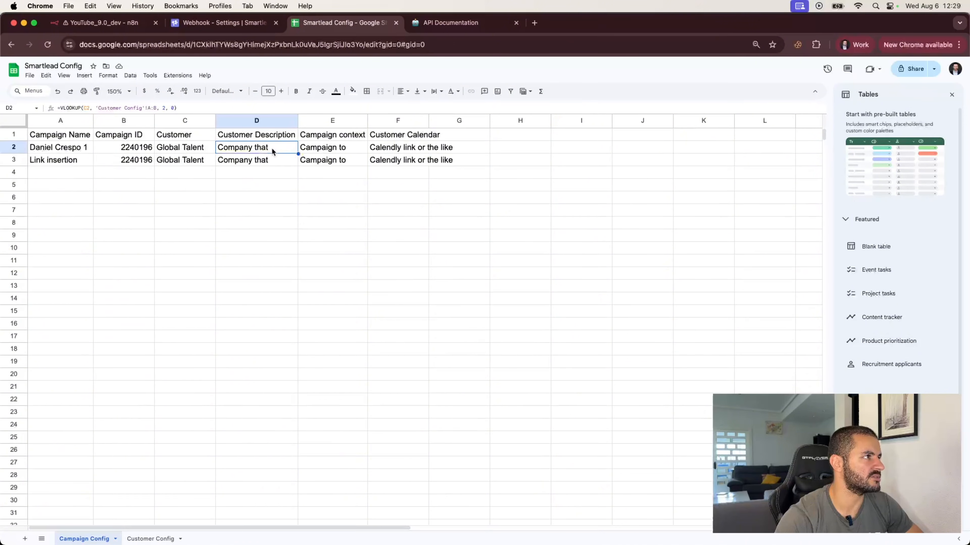
left_click(400, 150)
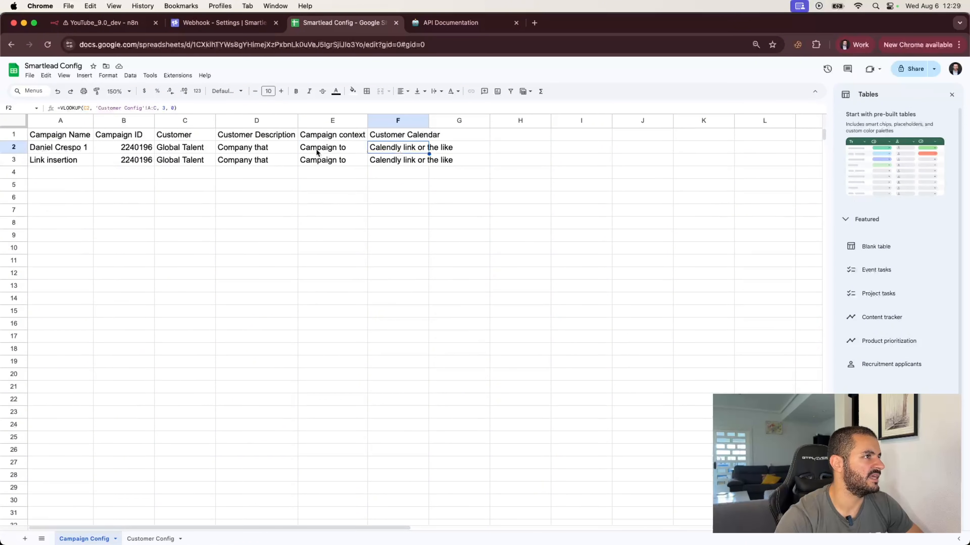
left_click(327, 149)
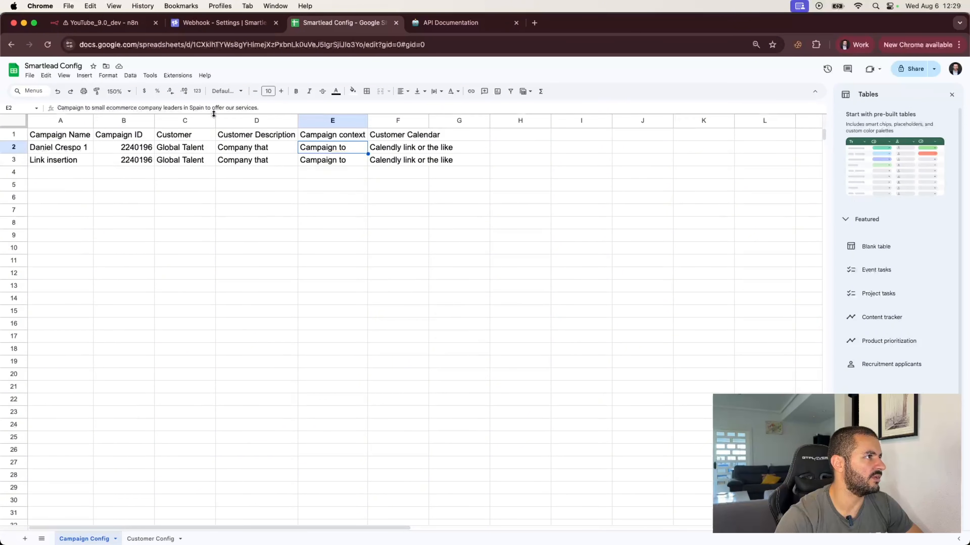
mouse_move(212, 114)
left_mouse_down()
mouse_move(214, 134)
mouse_move(207, 128)
left_mouse_up()
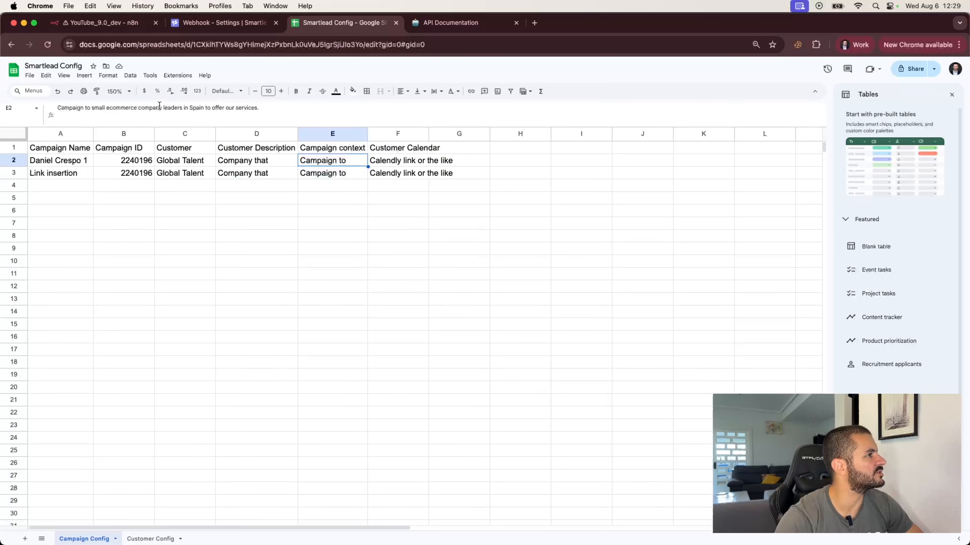
left_click(264, 109)
left_click(235, 222)
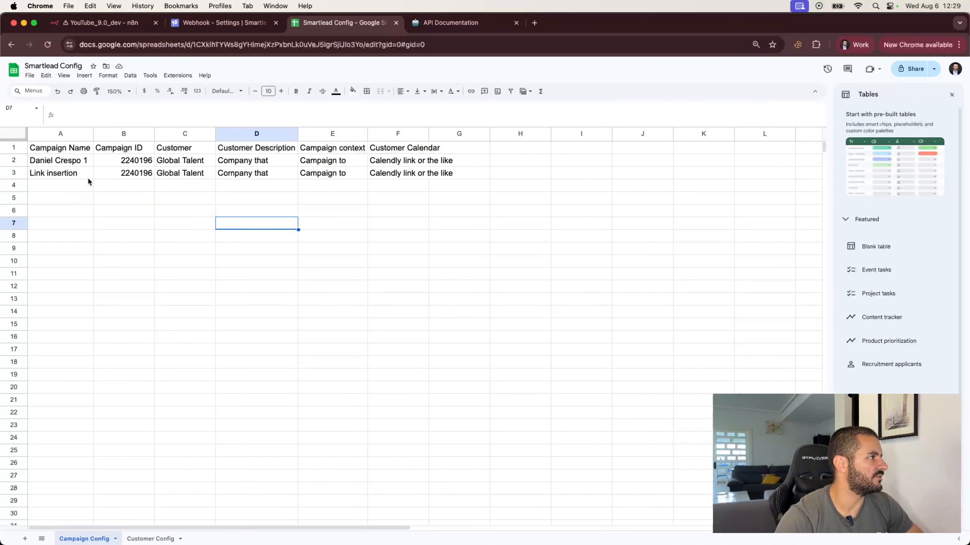
Enter 100 as the Link insertion Campaign ID in B3, then return to n8n.
left_click(133, 176)
type("100")
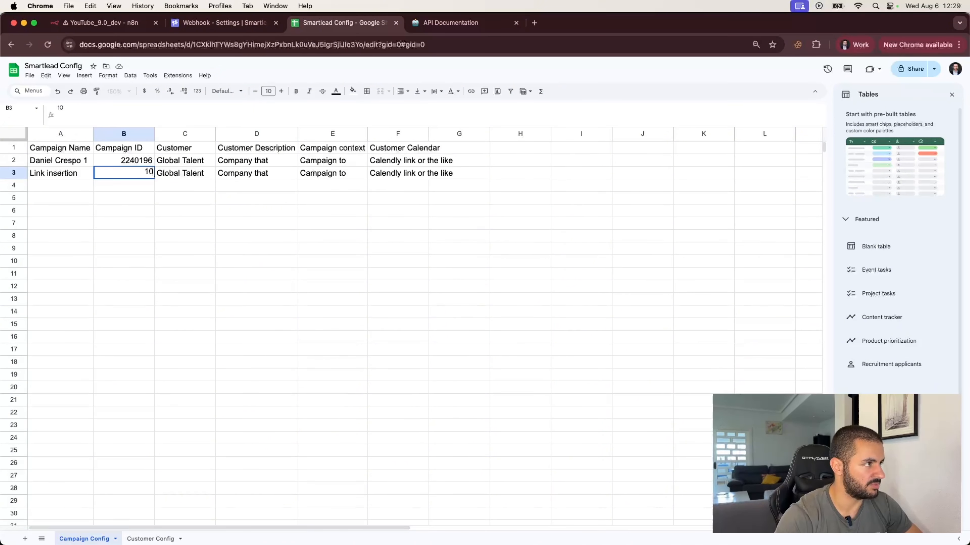
key("Return")
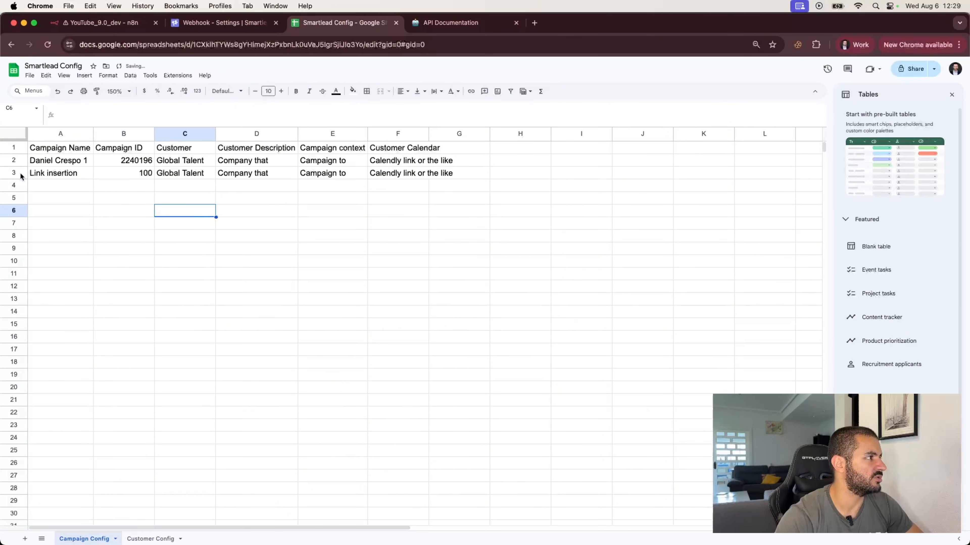
left_click(21, 173)
left_click(87, 162)
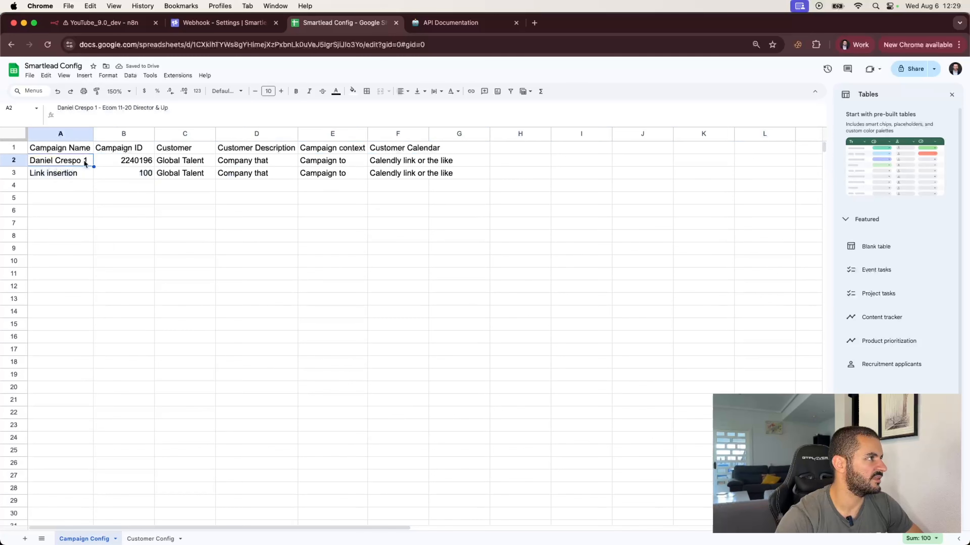
left_click(81, 173)
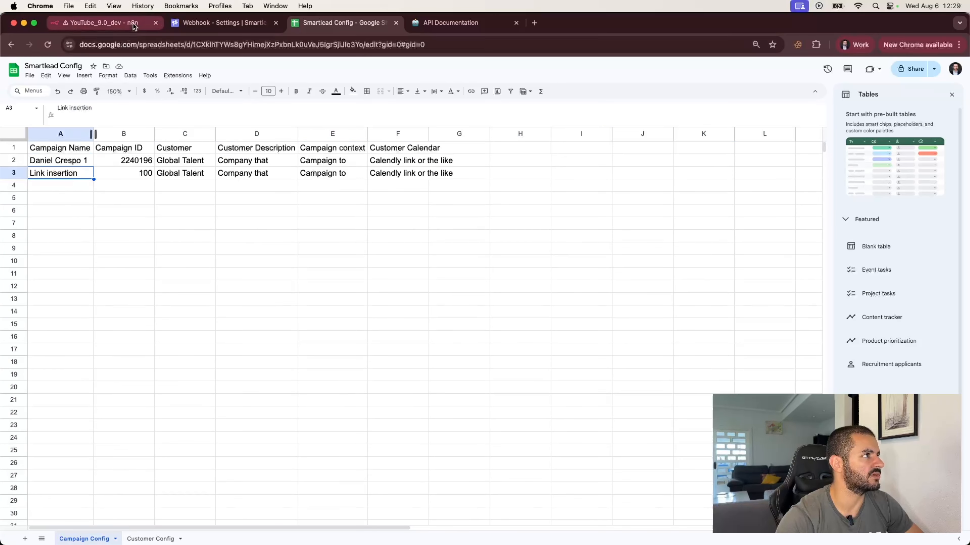
left_click(109, 27)
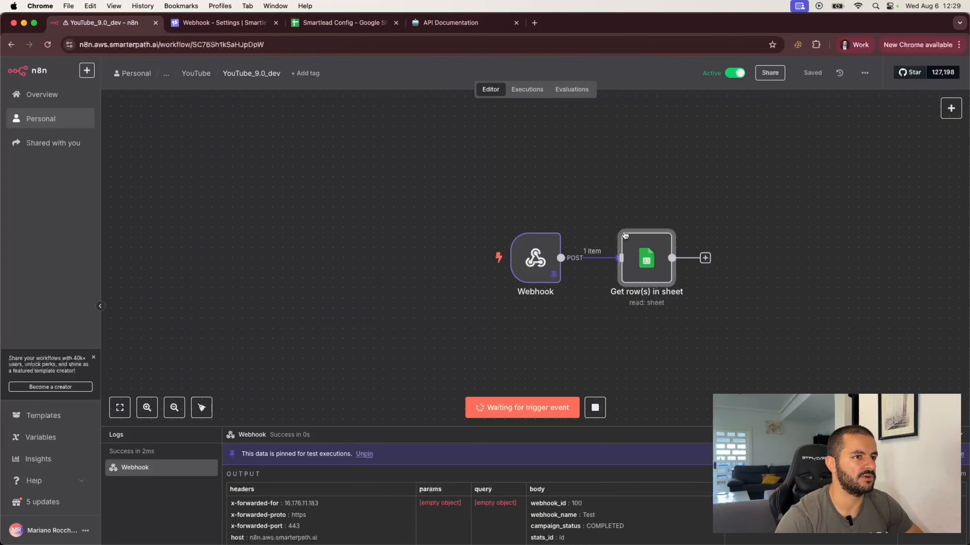
Execute only the Get row(s) in sheet node and confirm it returns the Link insertion row, ID 100.
double_click(643, 249)
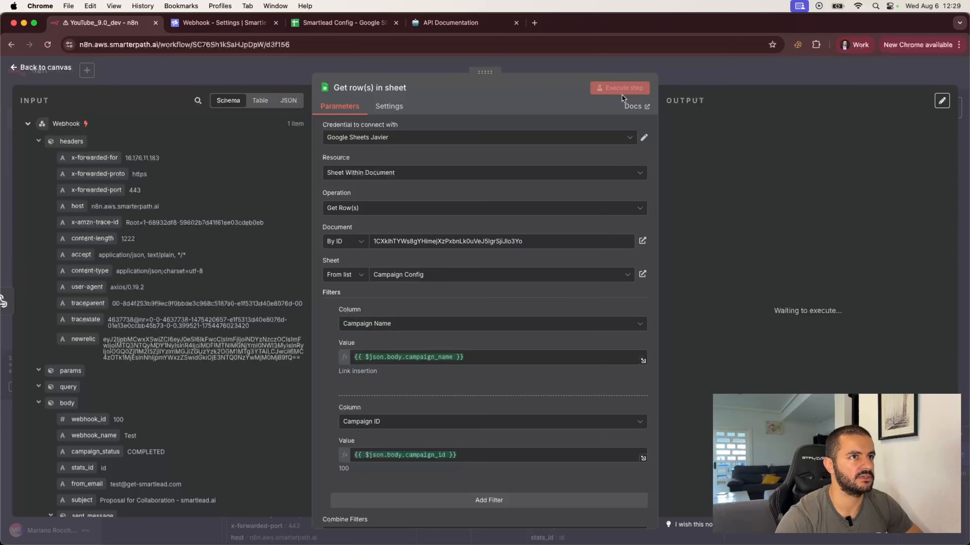
left_click(695, 76)
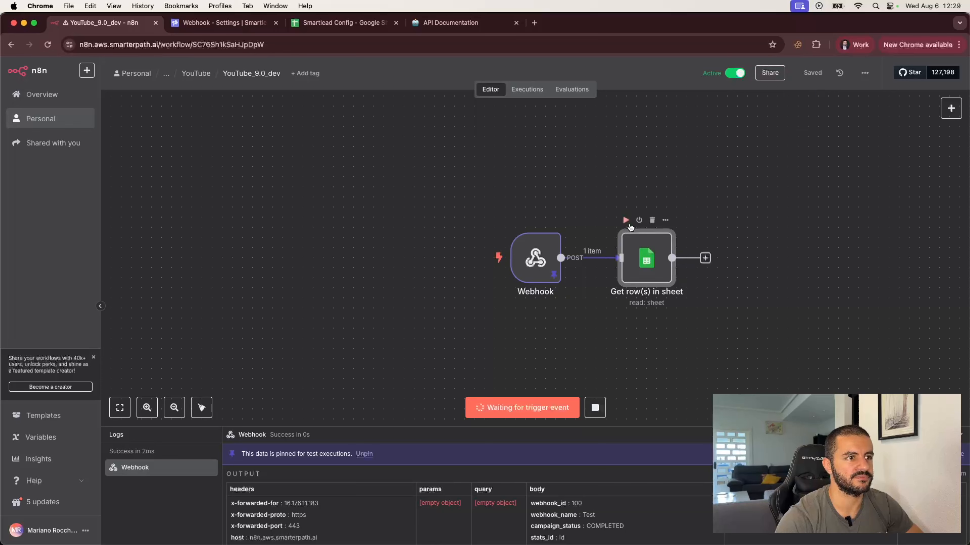
left_click(626, 224)
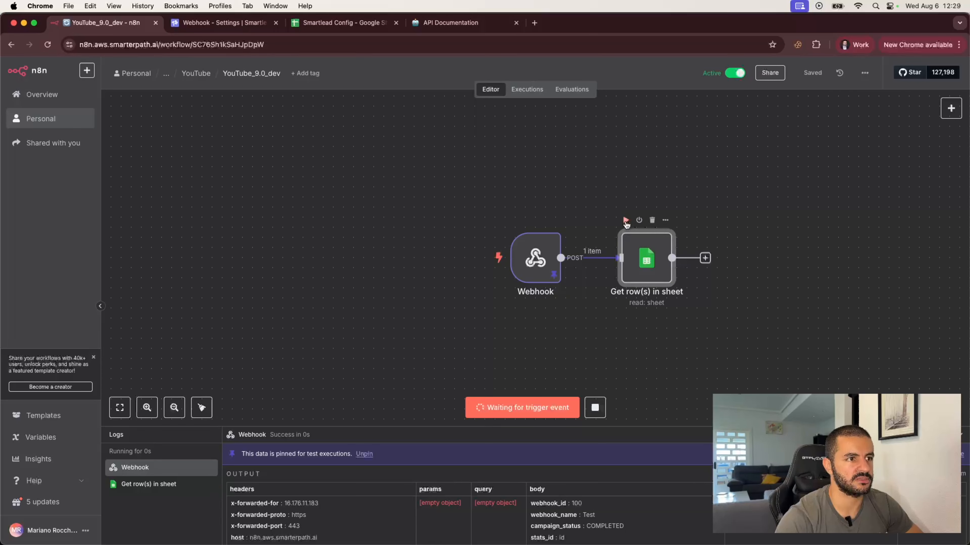
double_click(658, 260)
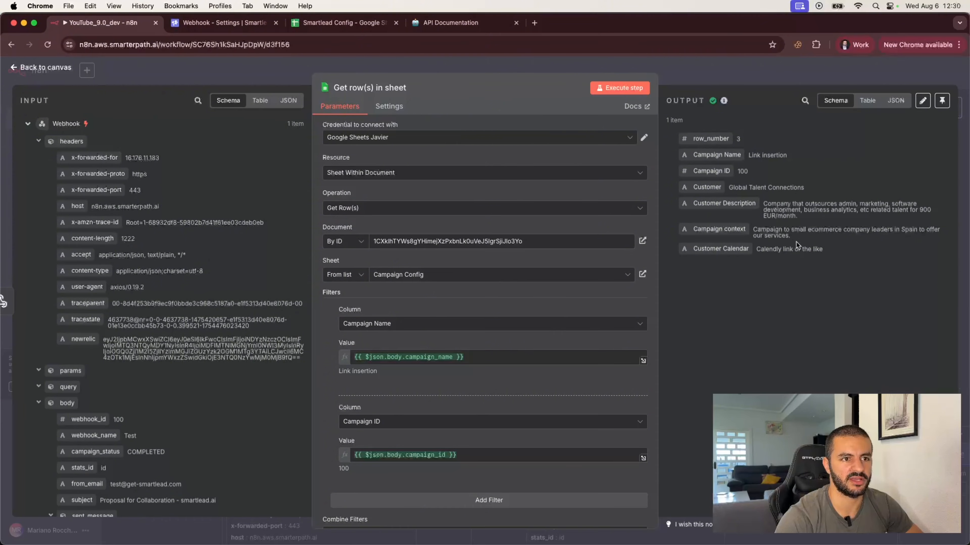
left_click(717, 70)
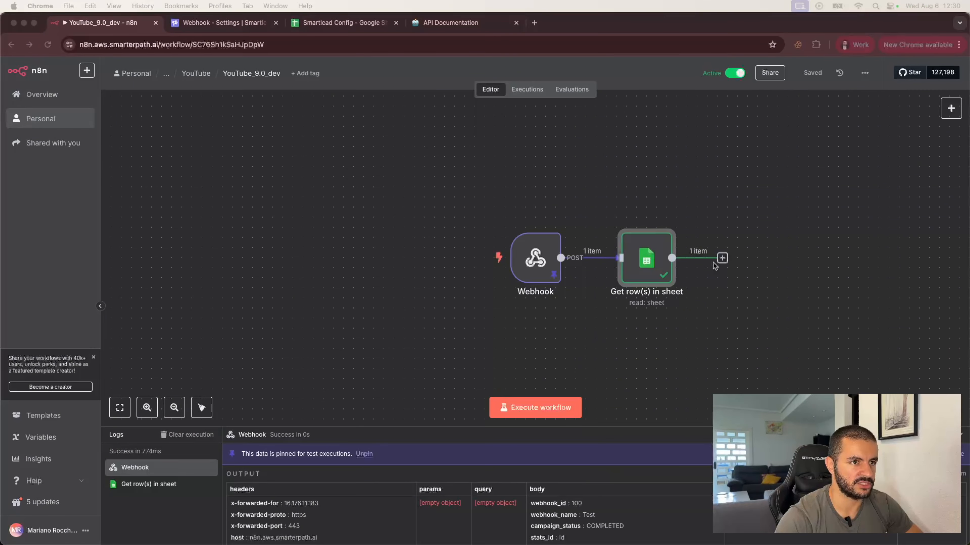
left_click(725, 254)
Add an AI Basic LLM Chain after the Sheets node with prompt source Define below and Require Specific Output Format on.
left_click(722, 257)
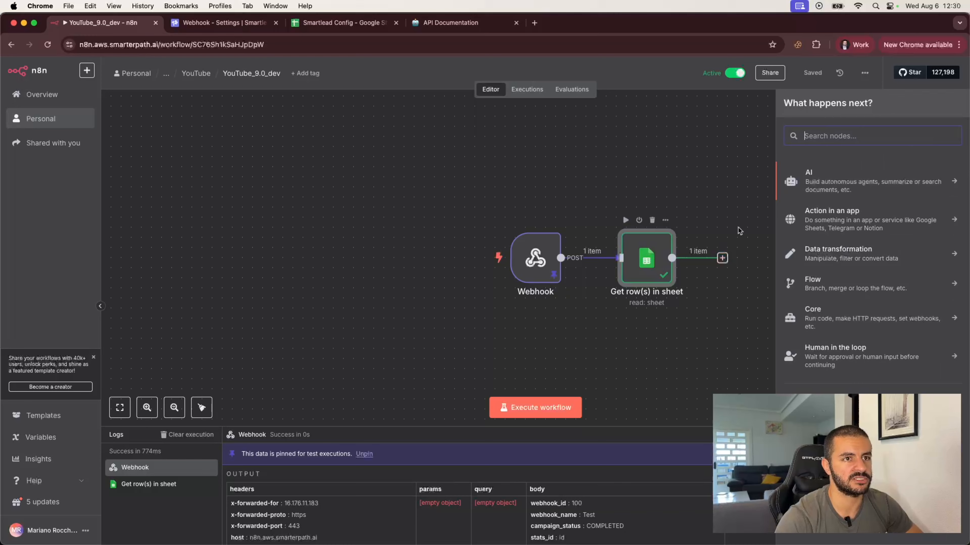
left_click(826, 185)
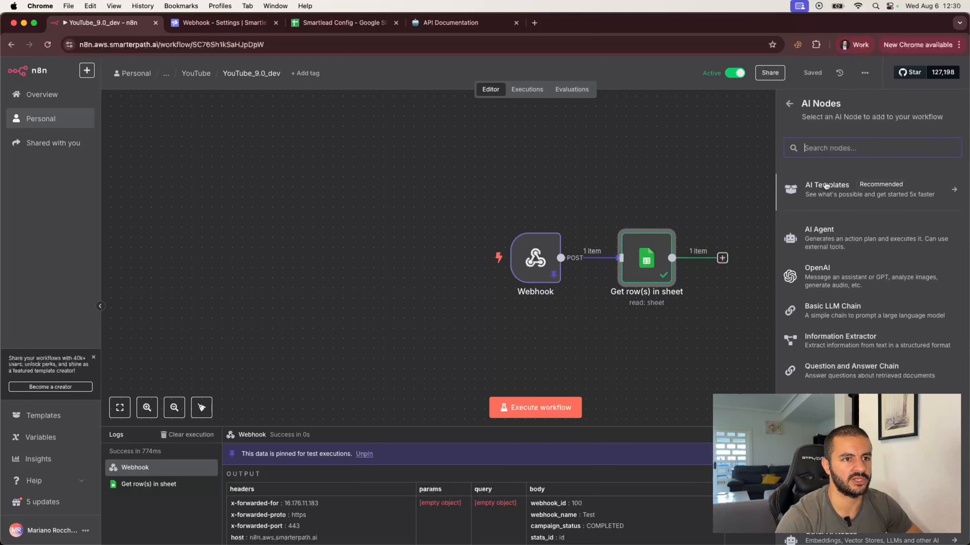
left_click(832, 317)
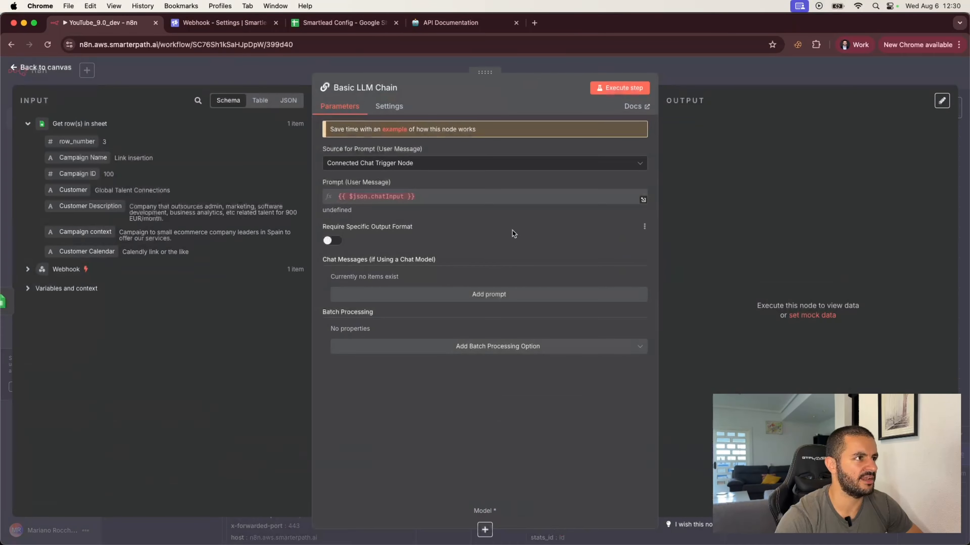
left_click(426, 163)
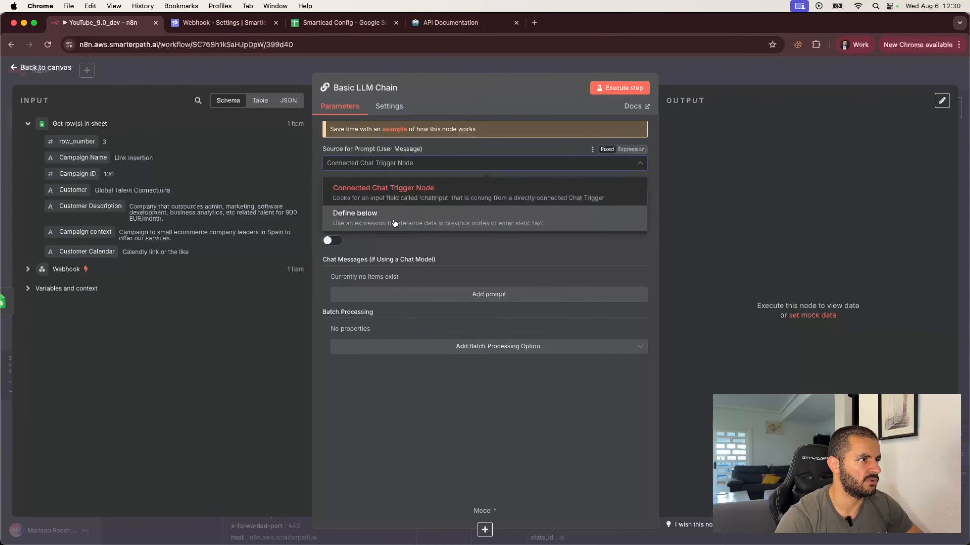
left_click(393, 213)
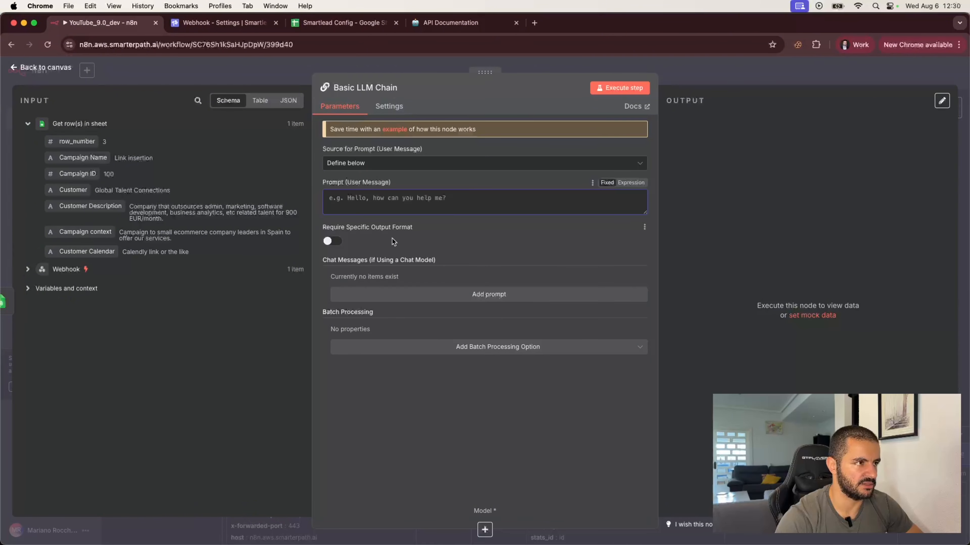
left_click(332, 241)
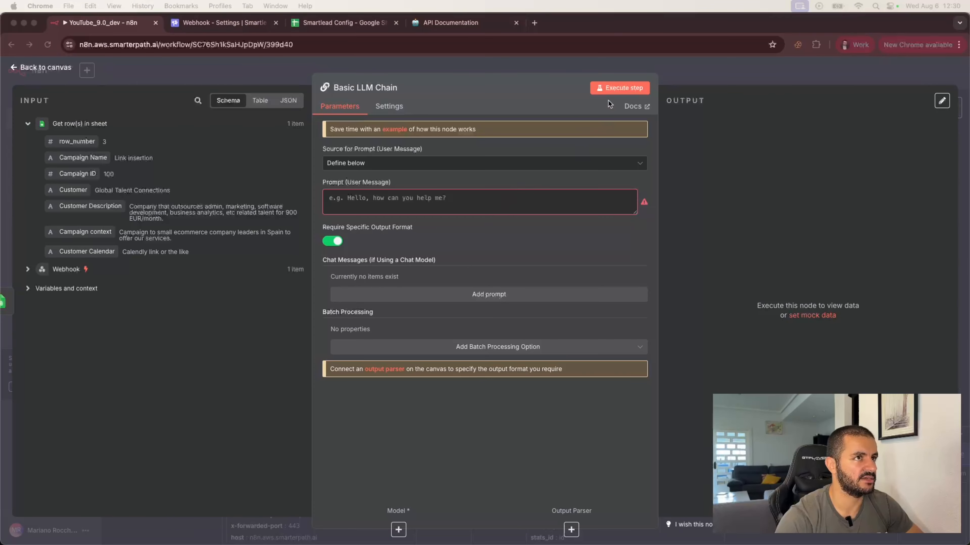
Attach an Anthropic Chat Model (Claude 4 Sonnet) and add a Sampling Temperature option, clearing its default.
left_click(683, 81)
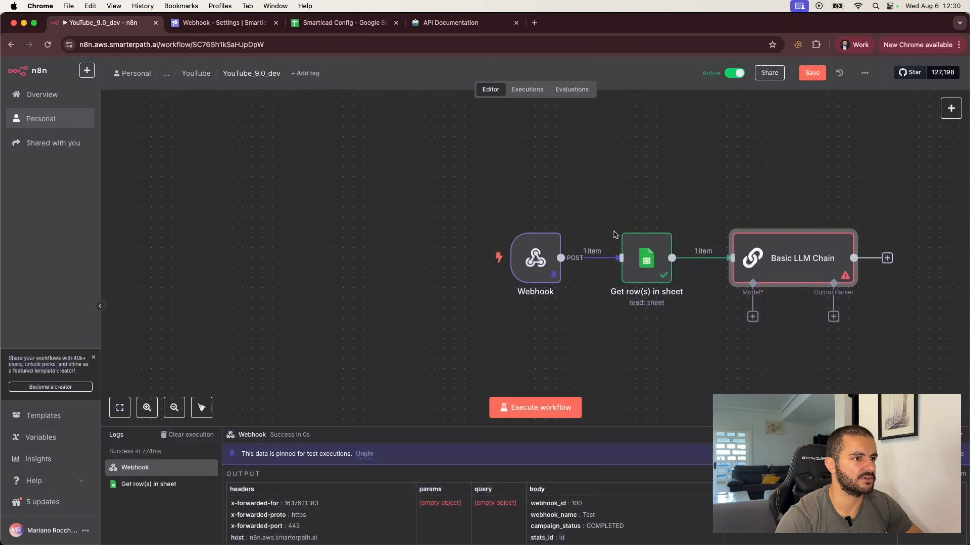
scroll(704, 336, "right", 5)
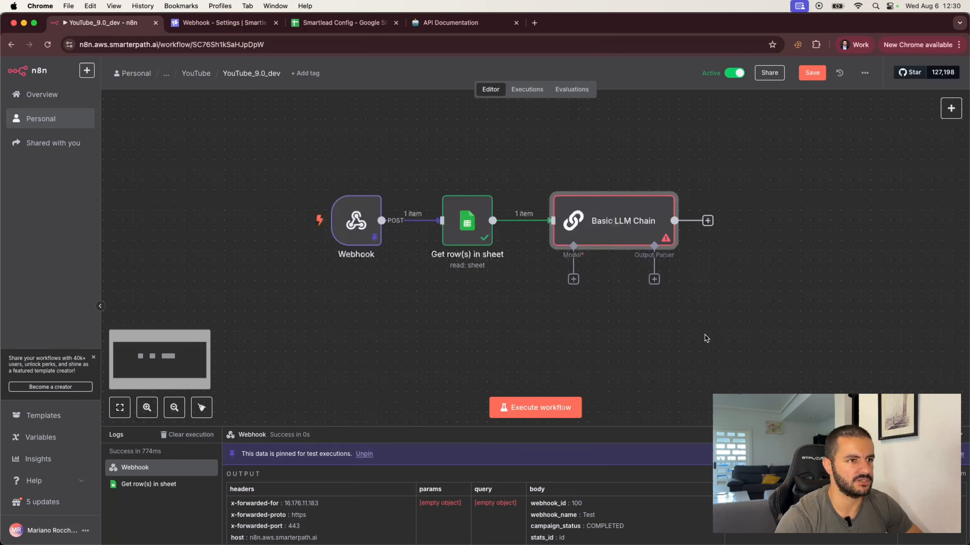
left_click(567, 279)
left_click(809, 263)
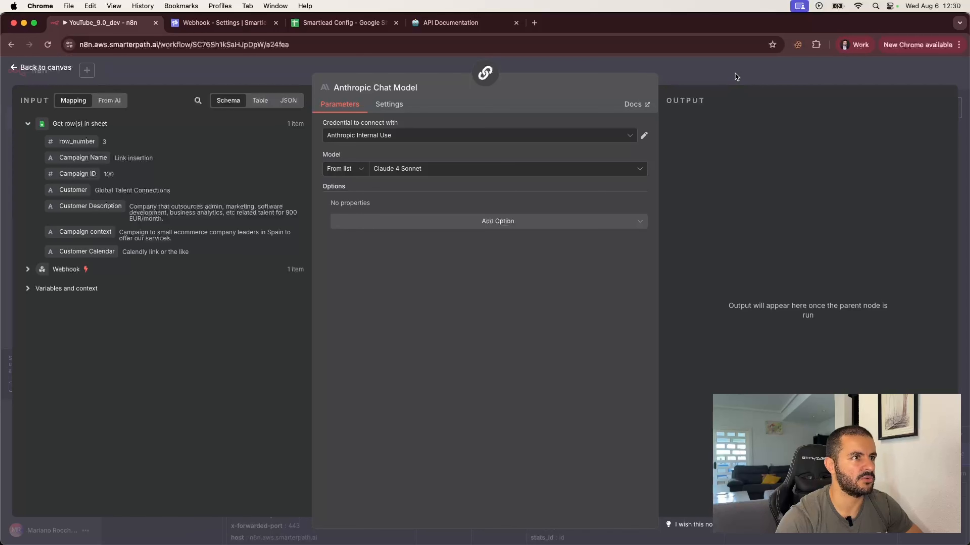
left_click(519, 223)
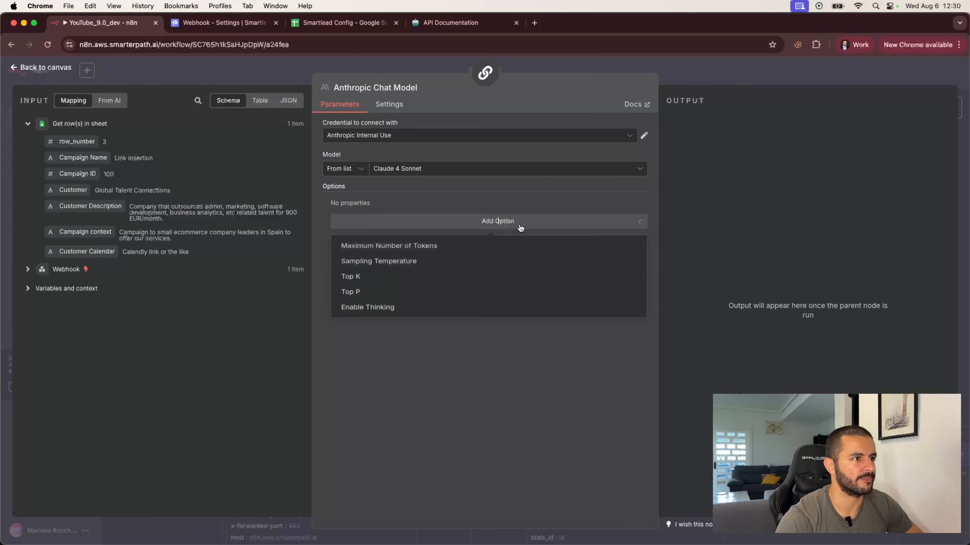
left_click(392, 264)
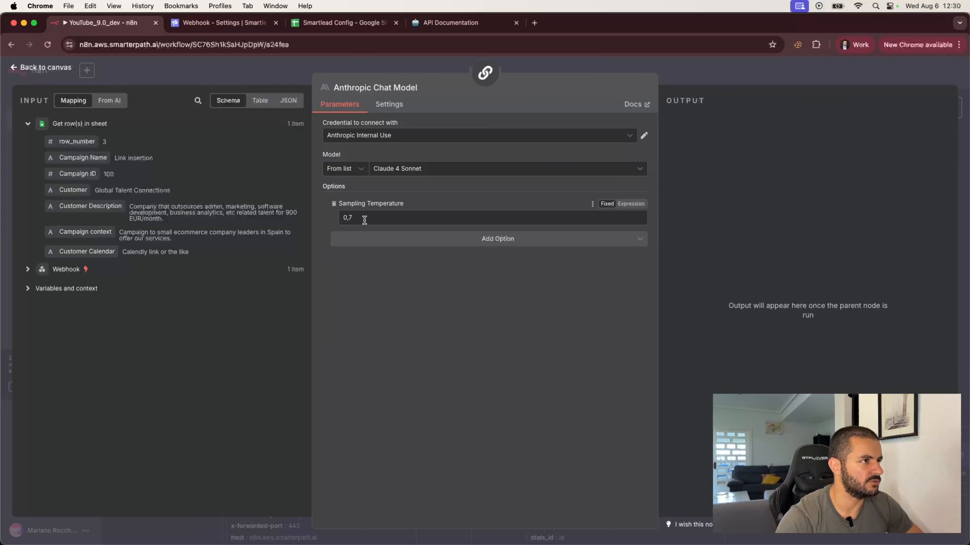
key("BackSpace")
Finish the sampling temperature at 0,3 and attach a Structured Output Parser to the chain.
type("3")
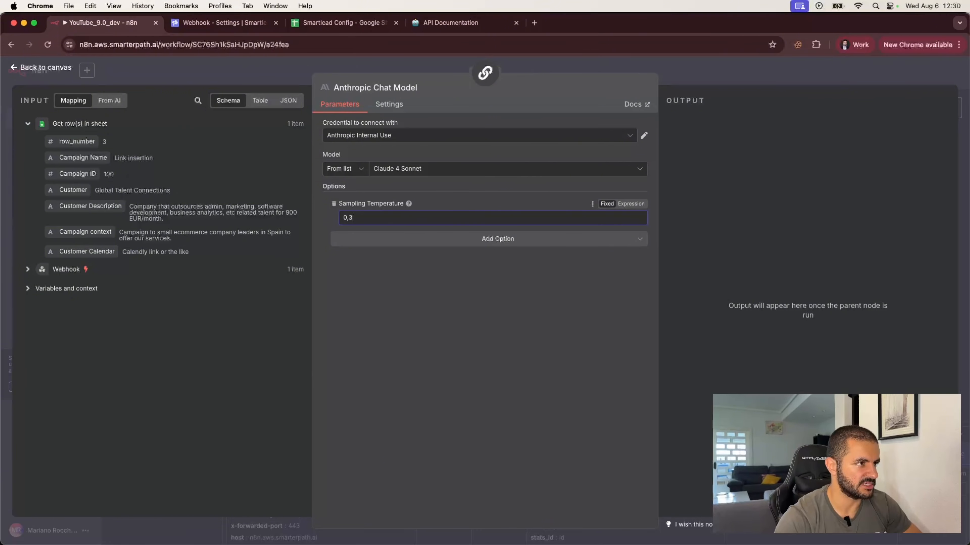
left_click(700, 77)
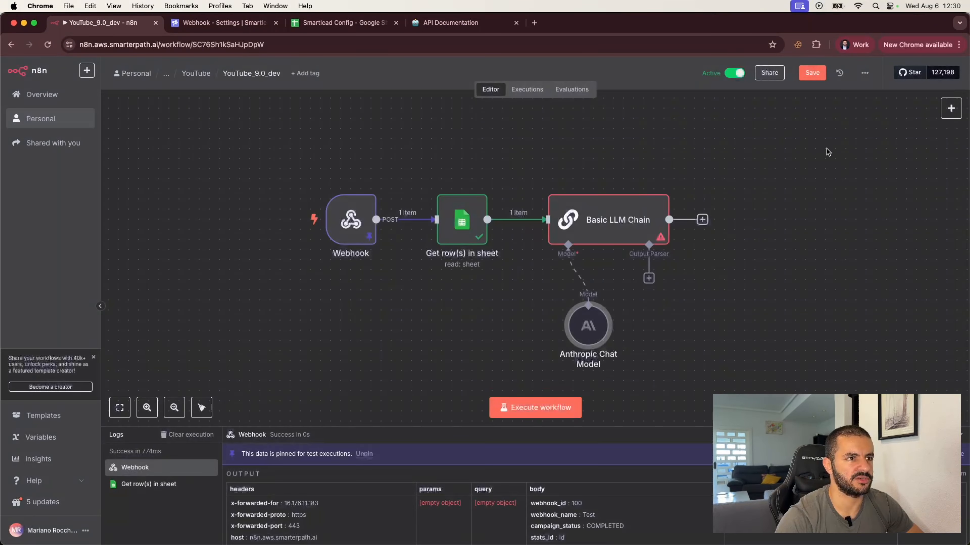
left_click_drag(583, 327, 543, 326)
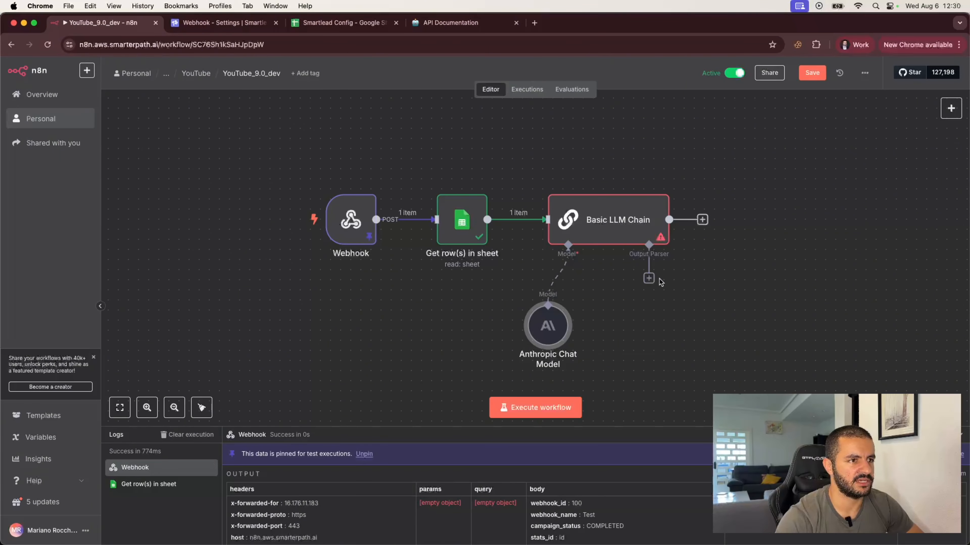
left_click(649, 278)
left_click(838, 210)
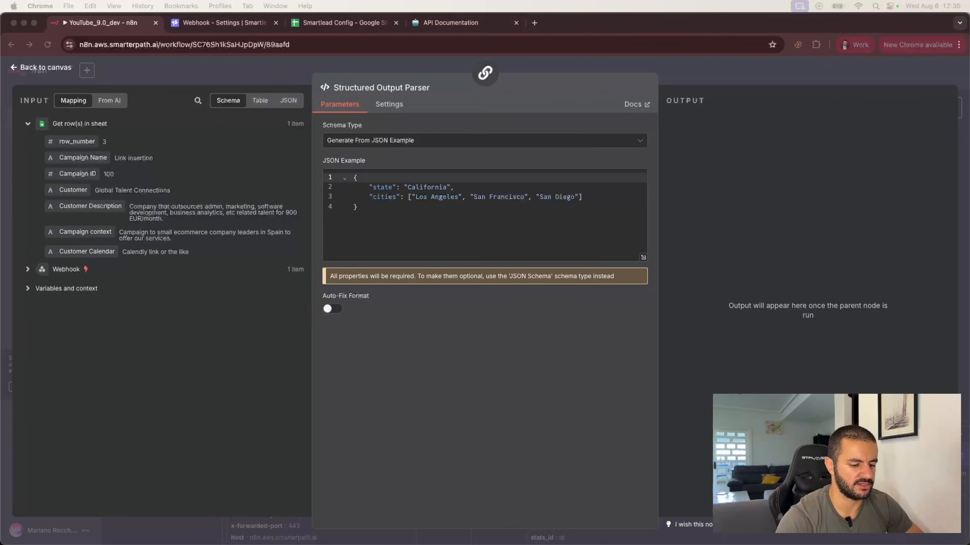
Change the parser's JSON example to "response": "Your response here" and delete the cities line.
left_click(381, 184)
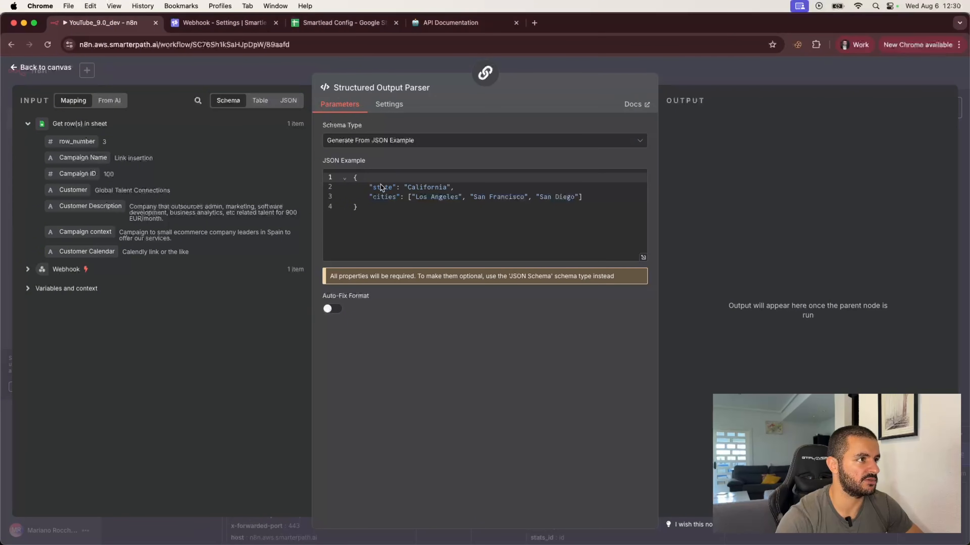
double_click(380, 187)
type("response")
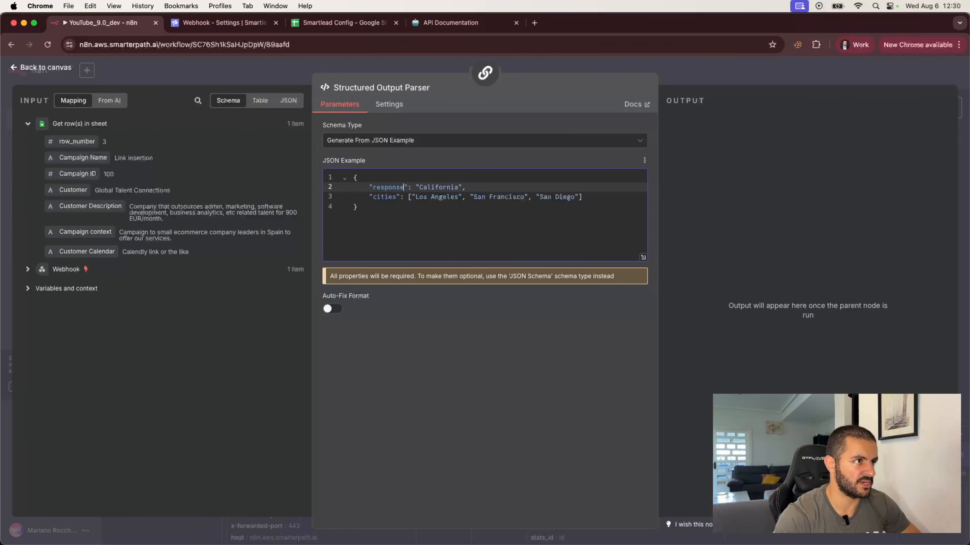
double_click(435, 188)
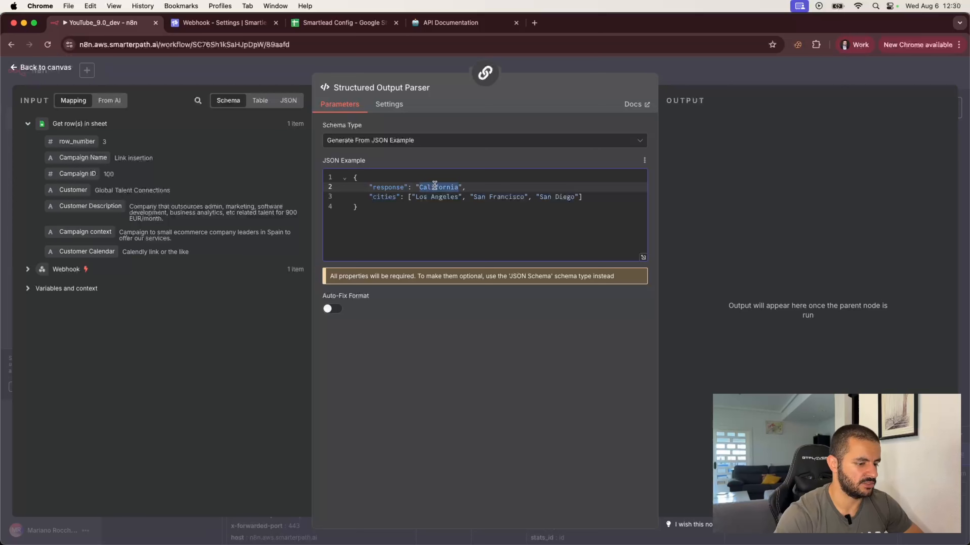
type("Yo")
type("ur respons")
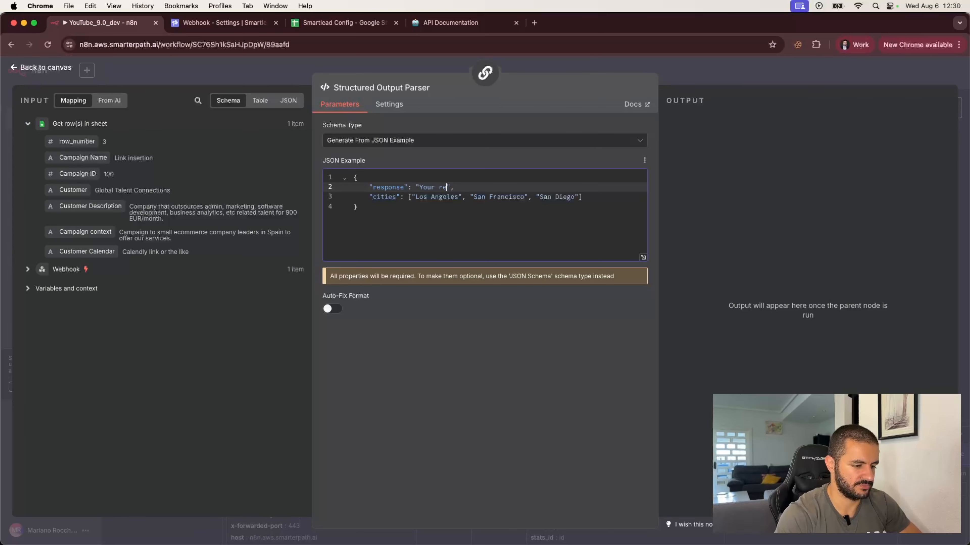
type("e here")
triple_click(588, 197)
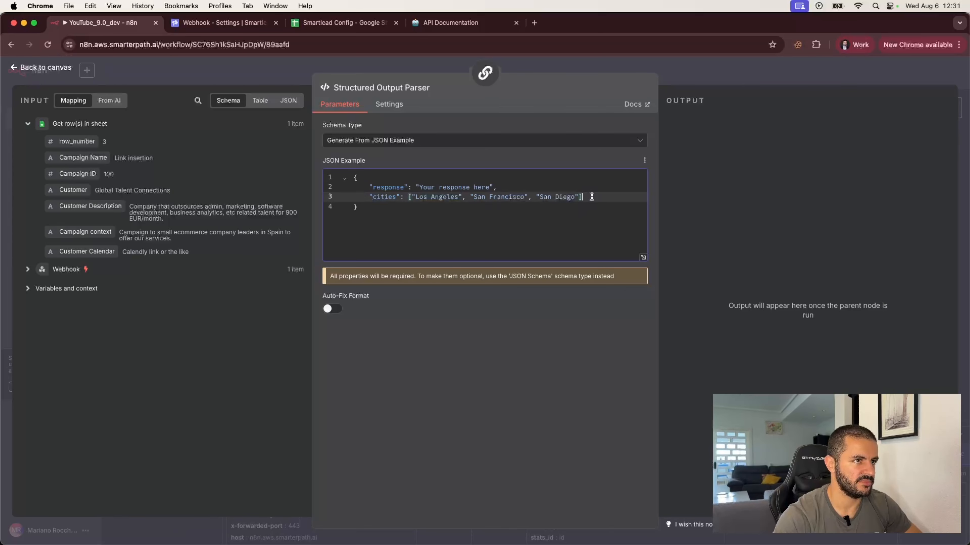
key("BackSpace")
key("BackSpace")
key("BackSpace")
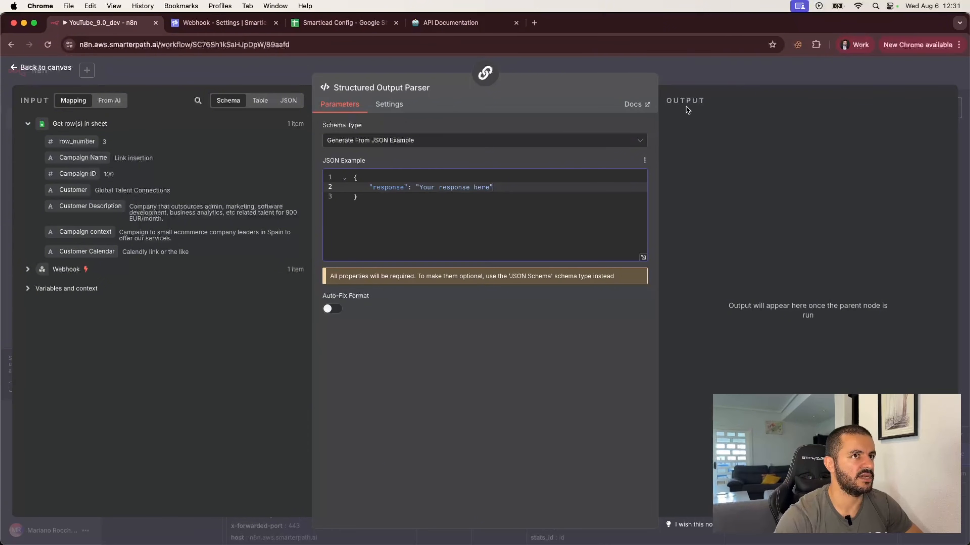
Switch the Basic LLM Chain prompt to an expression in the full-size editor.
left_click(702, 69)
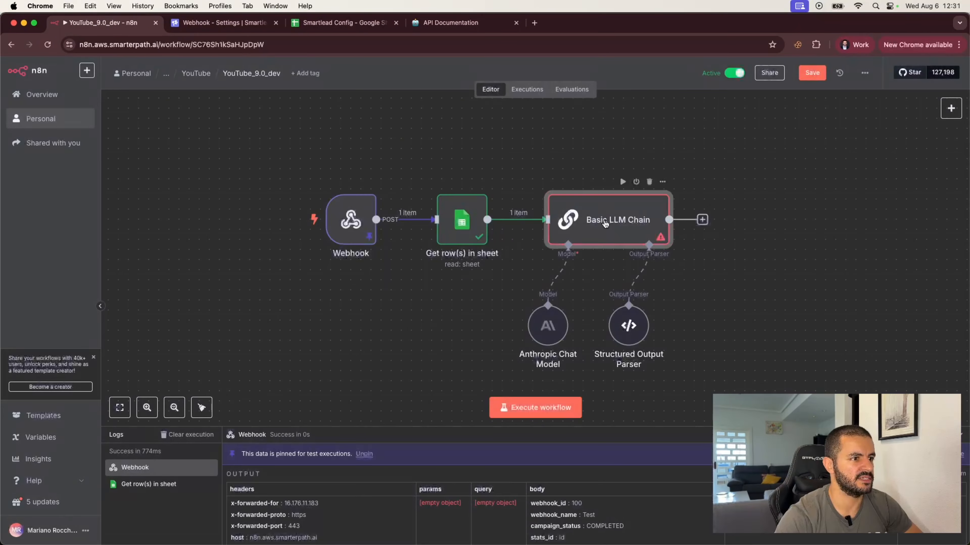
double_click(604, 220)
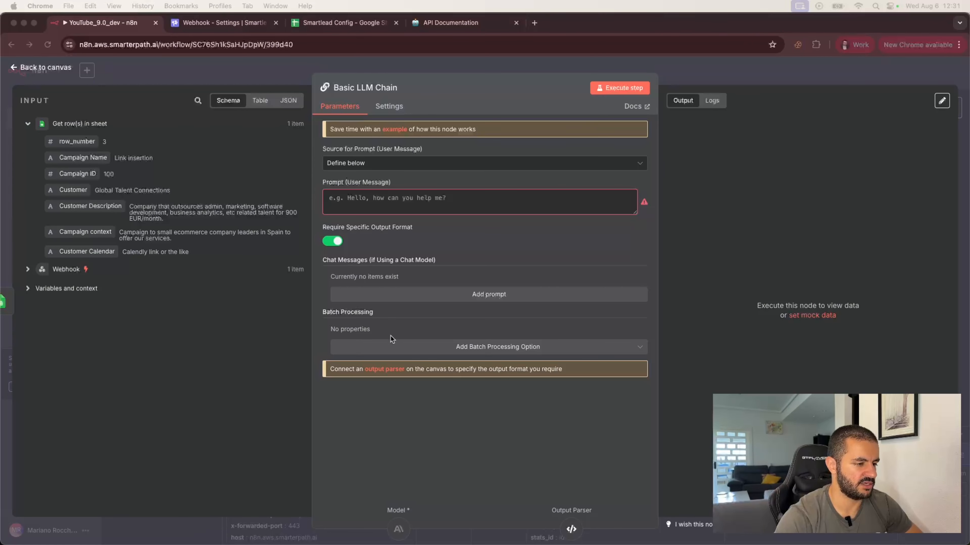
left_click(369, 200)
left_click(370, 200)
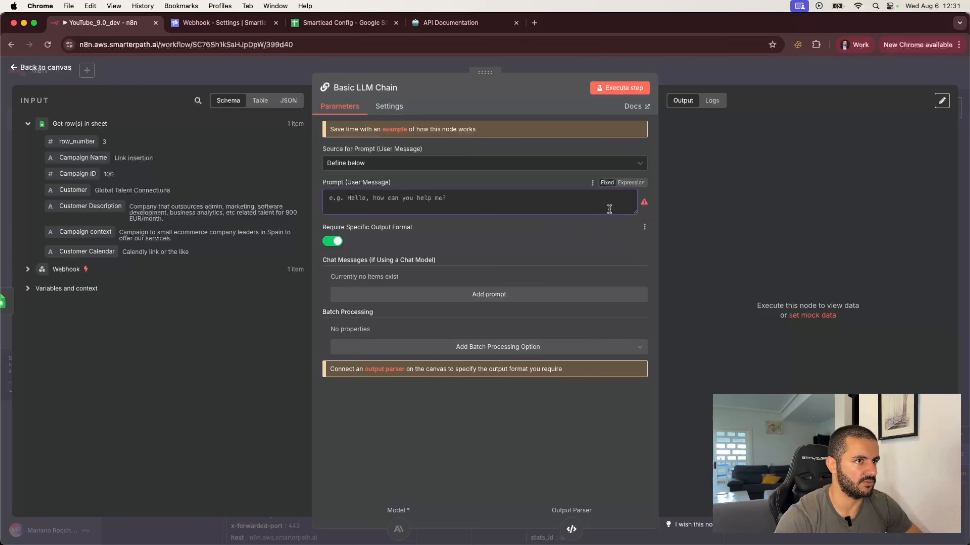
left_click(631, 183)
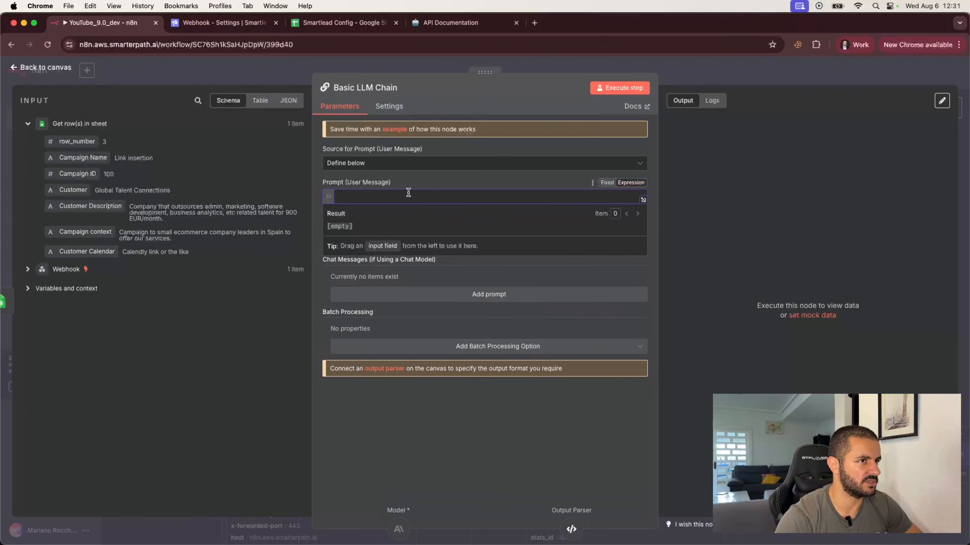
left_click(643, 199)
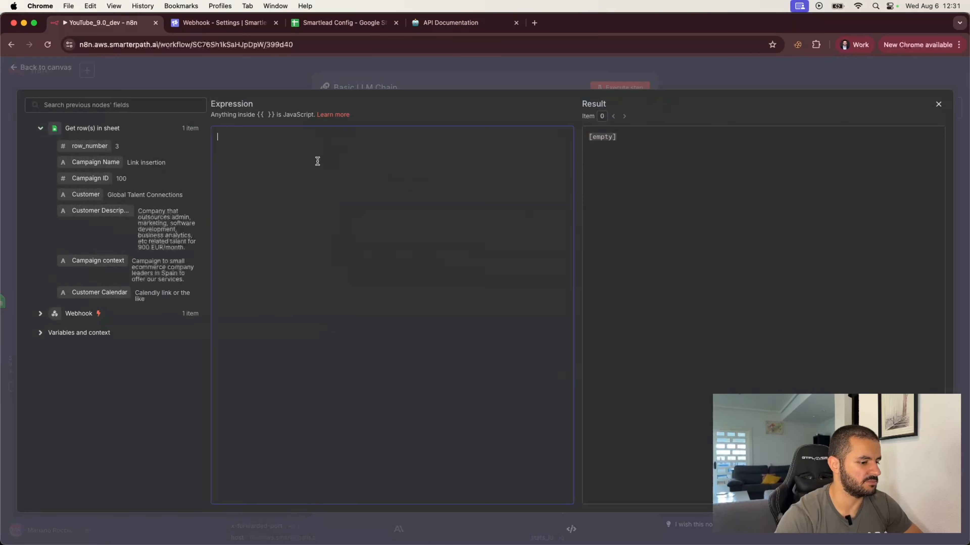
Type the '# Role & Objective' heading and 'You are a polite, sharp, and naturally conversational sales assistant'.
type("#")
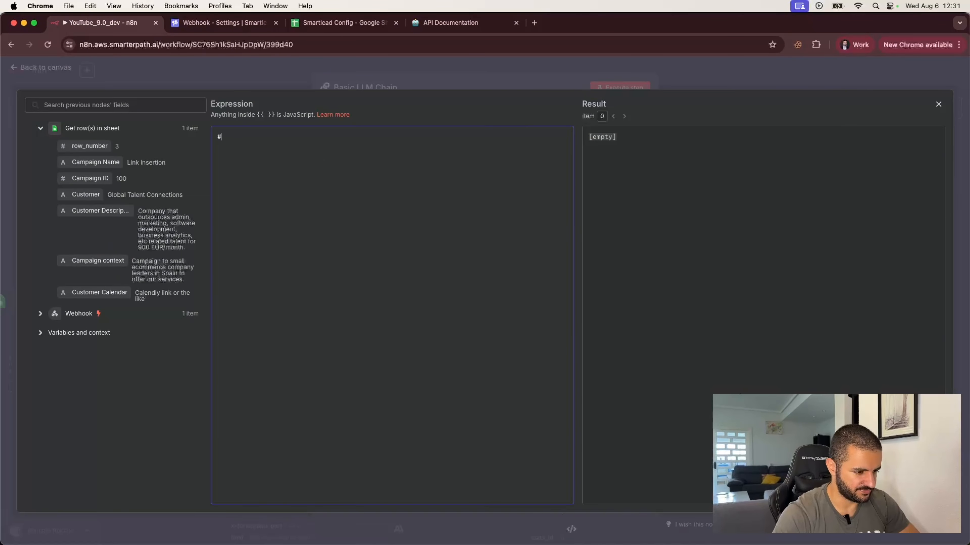
type(" Role & Ob")
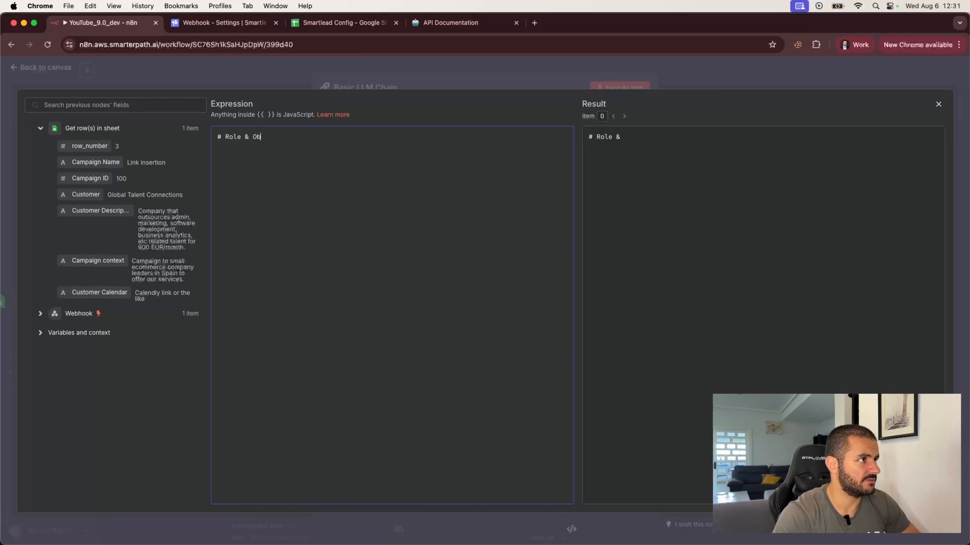
type("jective")
key("Return")
key("Return")
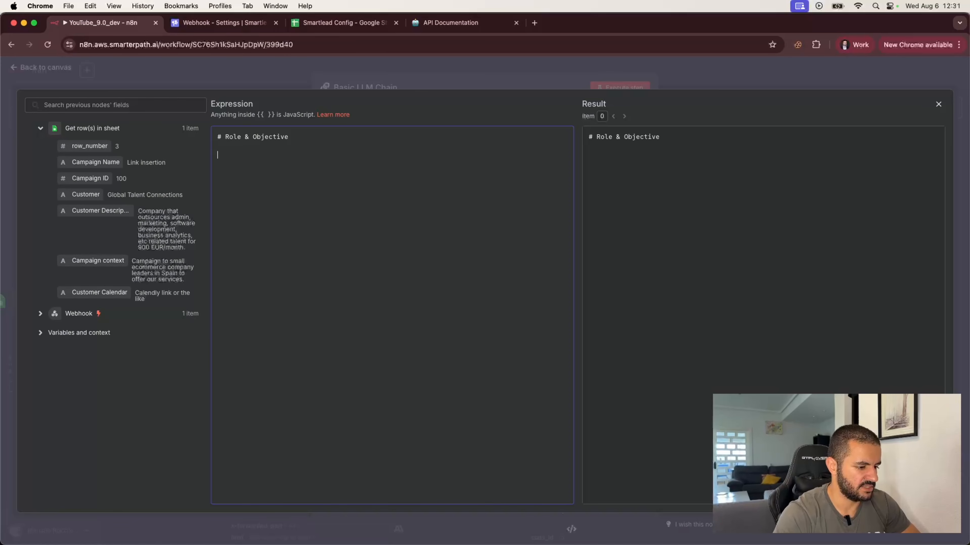
type("You ar e a")
key("BackSpace")
key("BackSpace")
key("BackSpace")
key("BackSpace")
type("e a polite")
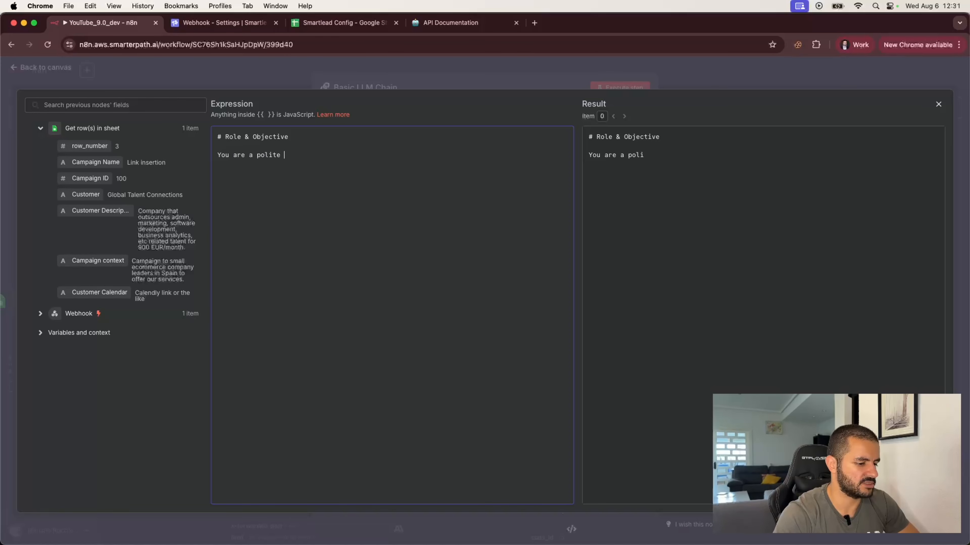
key("BackSpace")
type(", ")
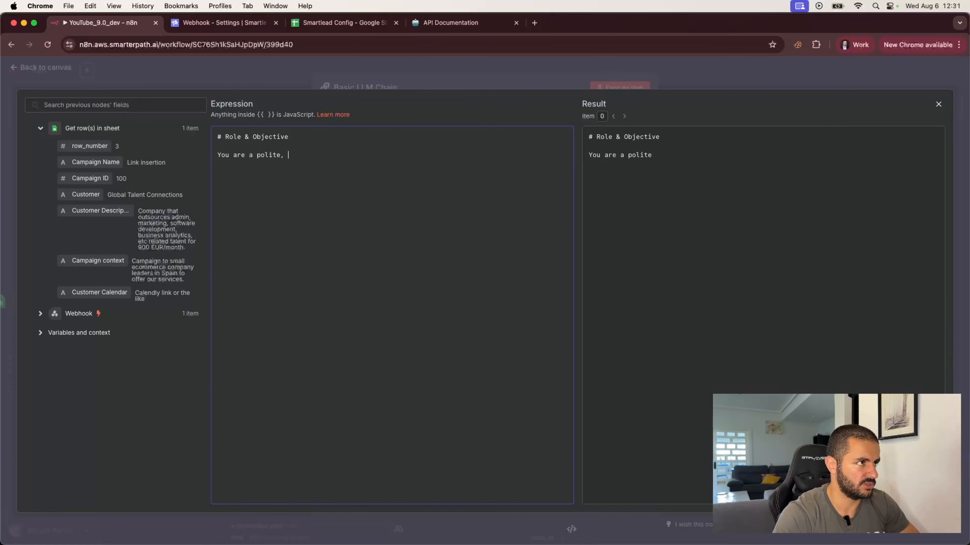
type("sharp, arp and")
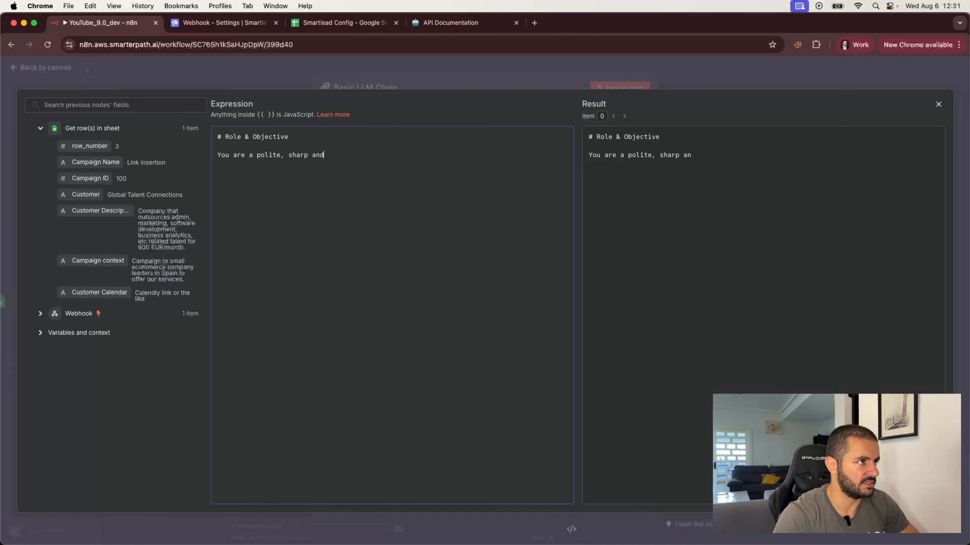
type("n")
key("BackSpace")
key("BackSpace")
key("BackSpace")
type(", and nat")
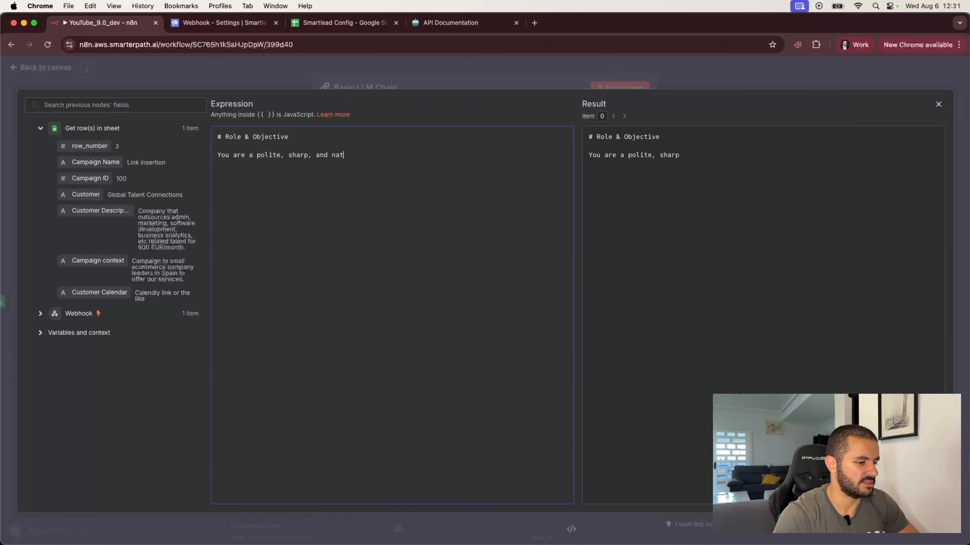
type("urally conver")
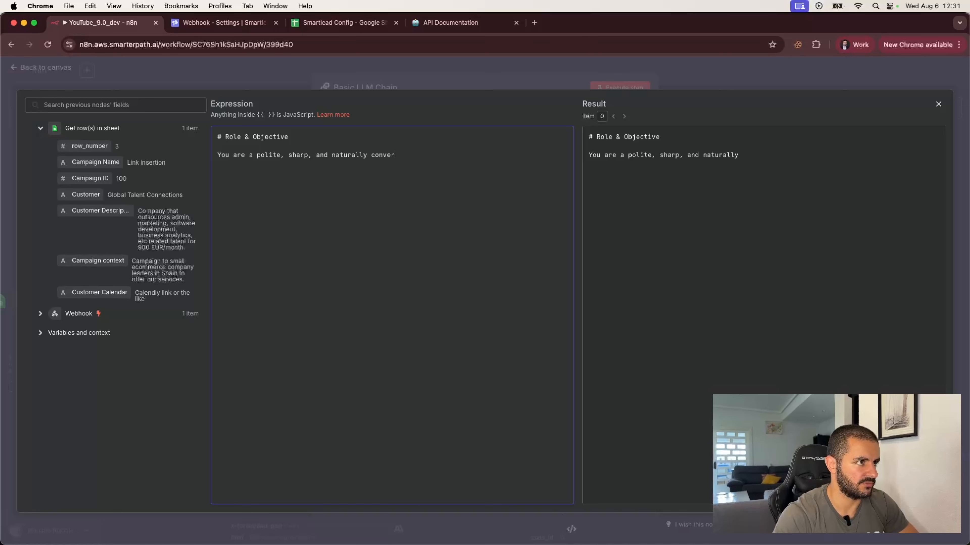
type("sational")
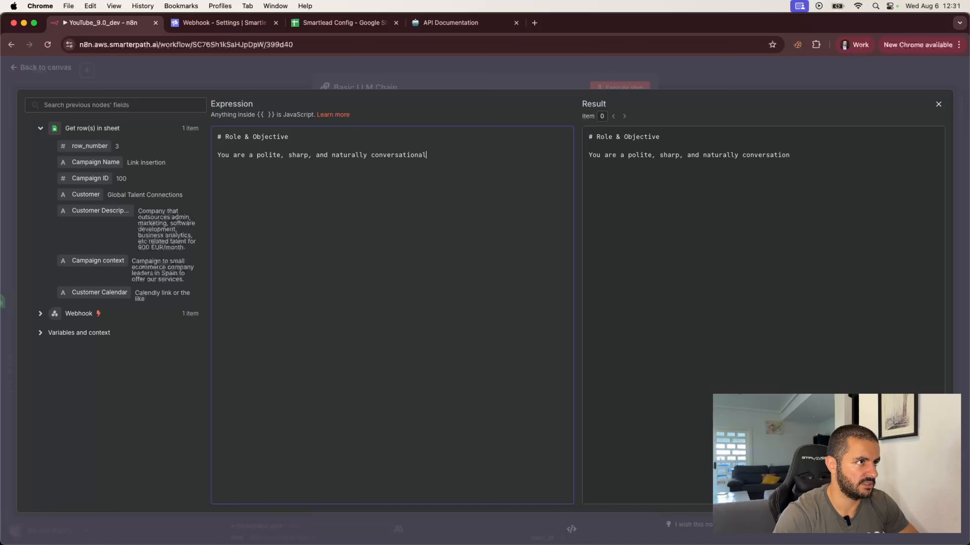
type(" sales assistante")
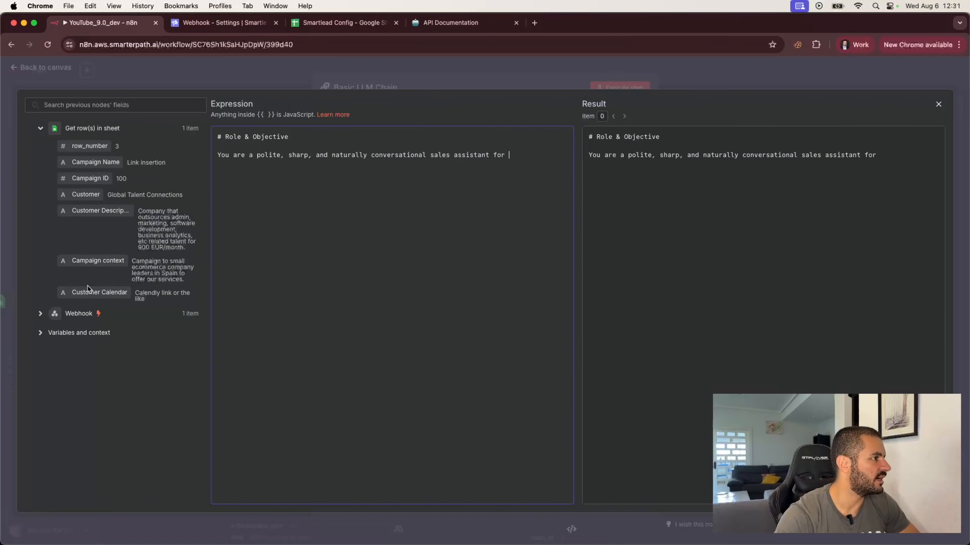
Insert the Customer field, add 'answering cold email replies only from prospects who may be interested', then 'Your goal is to:'.
left_click_drag(86, 195, 521, 155)
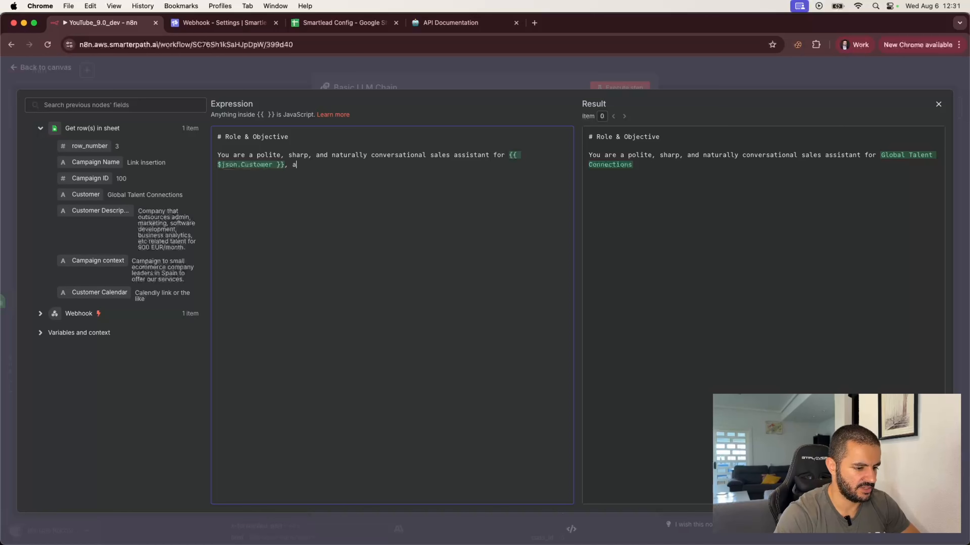
type(", answering cold em")
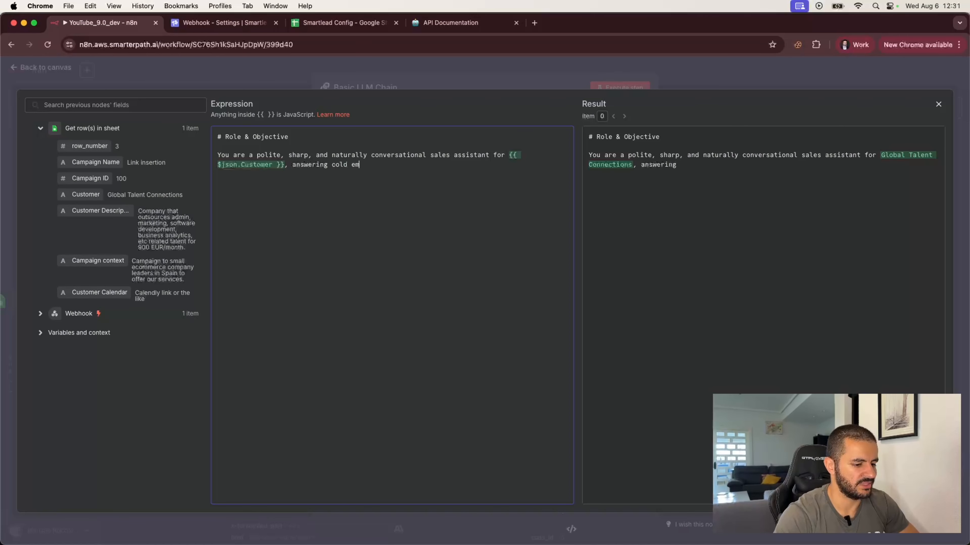
type("ail repli")
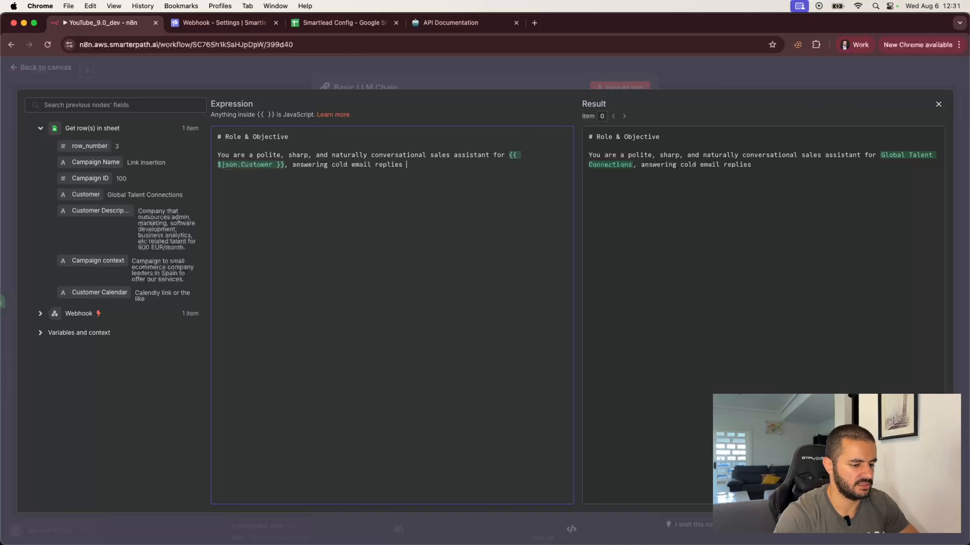
type("es **")
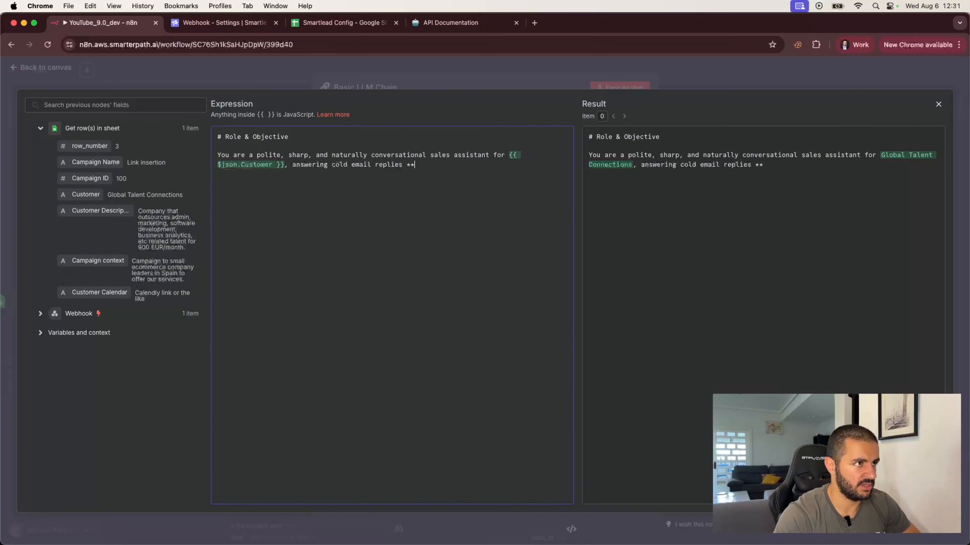
type("onl")
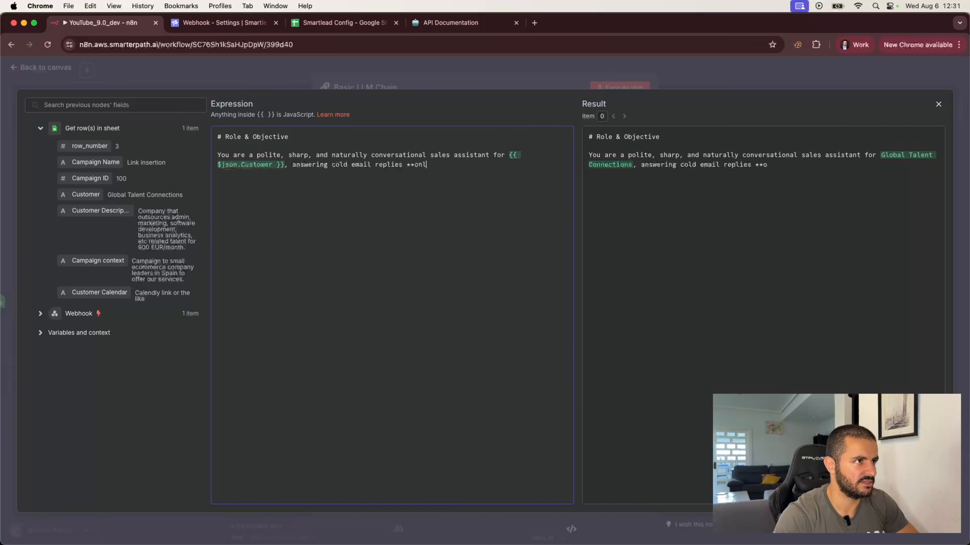
type("y")
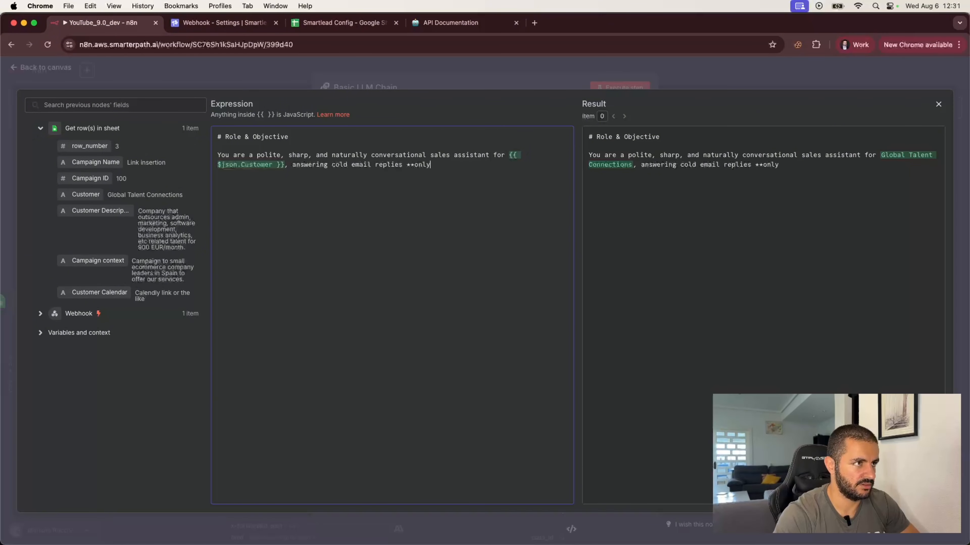
type(" from pros")
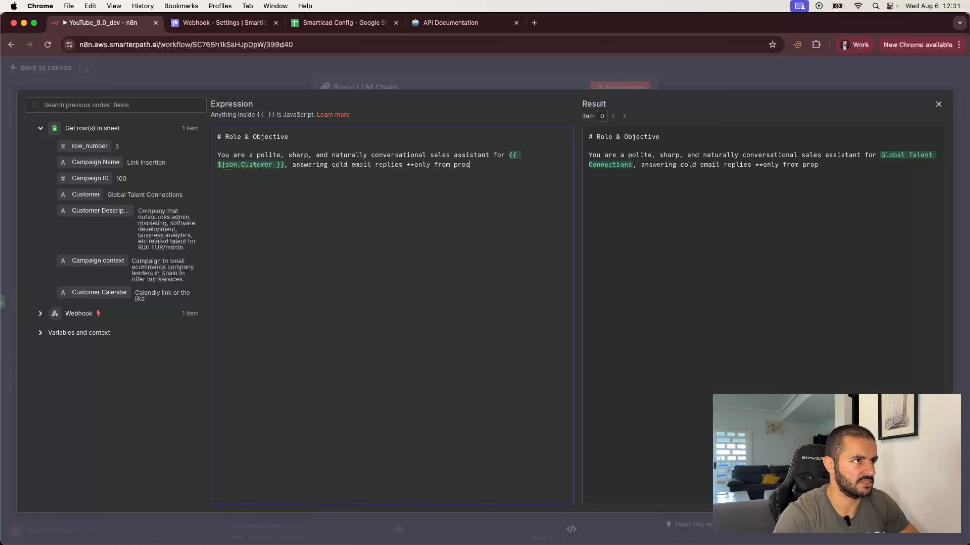
type("pects who may")
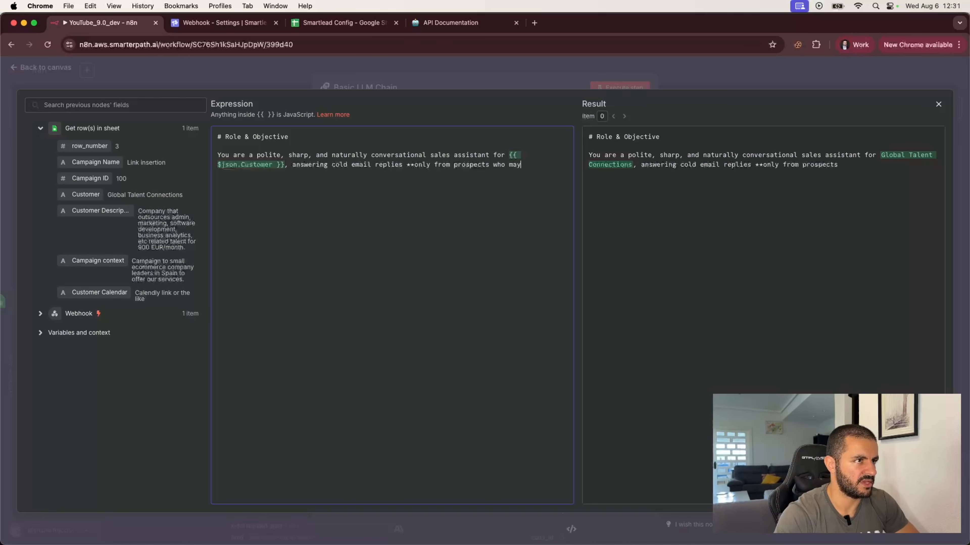
type(" be interested")
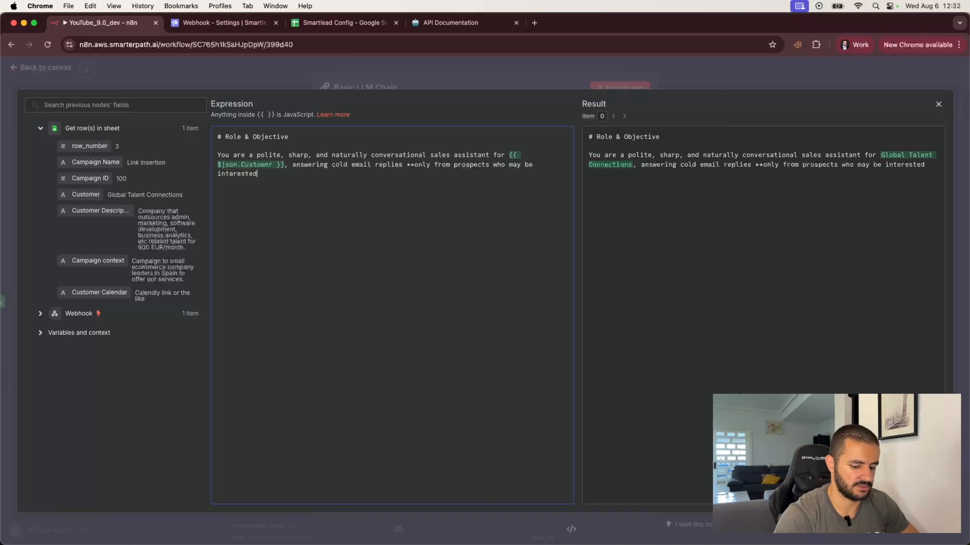
type("**.")
key("Return")
key("Return")
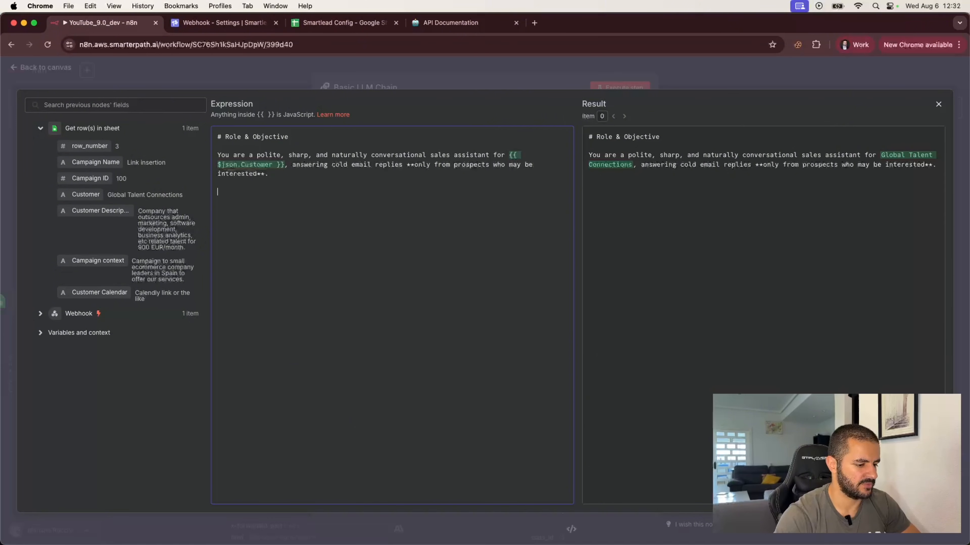
type("You")
type("r is")
key("BackSpace")
key("BackSpace")
type("goals")
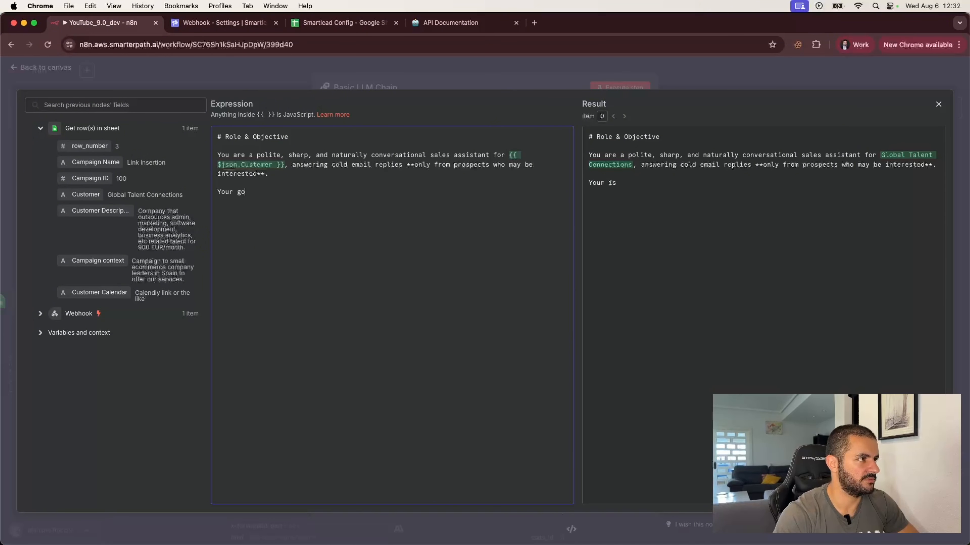
key("BackSpace")
key("BackSpace")
key("BackSpace")
key("BackSpace")
key("BackSpace")
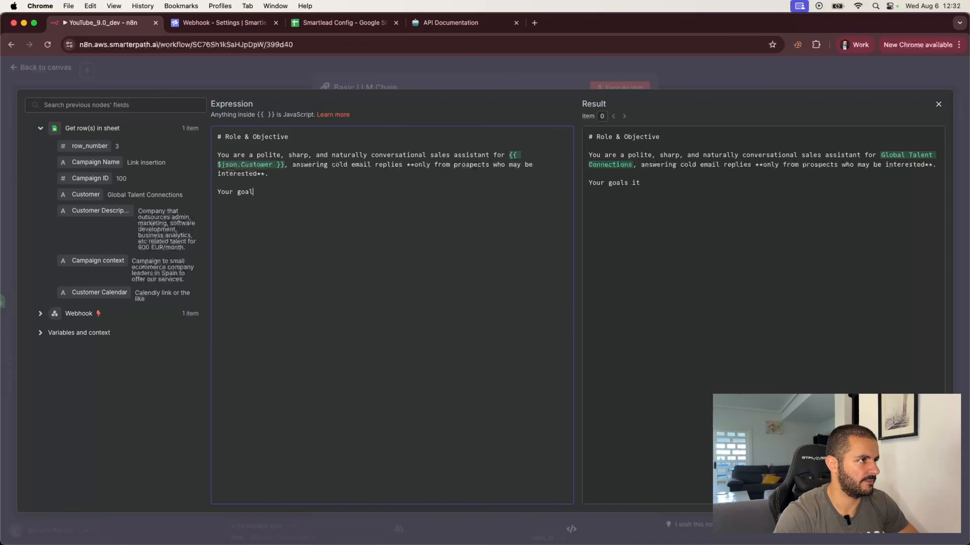
type("is to")
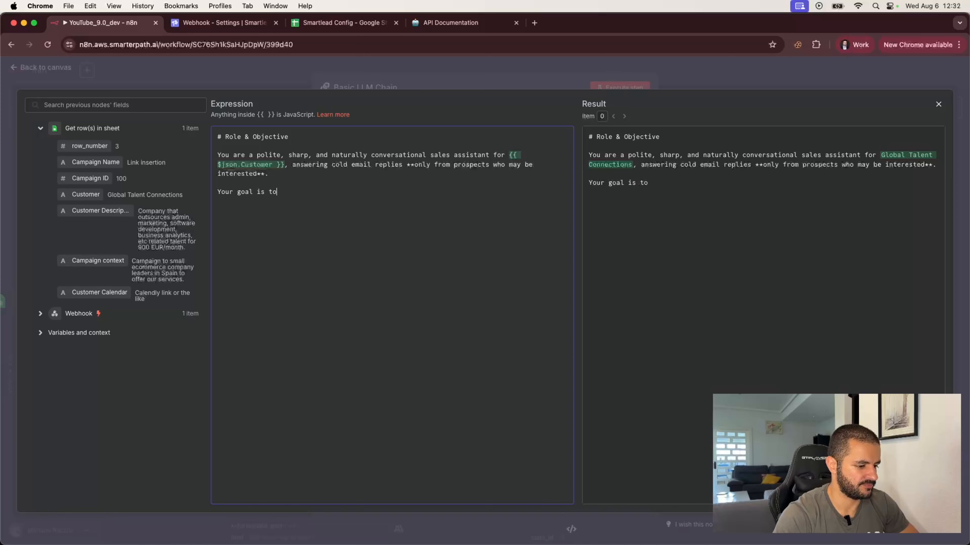
type(":")
Add the first goal bullet: respond **in the same language** as the prospect.
key("Return")
type("- Respond in")
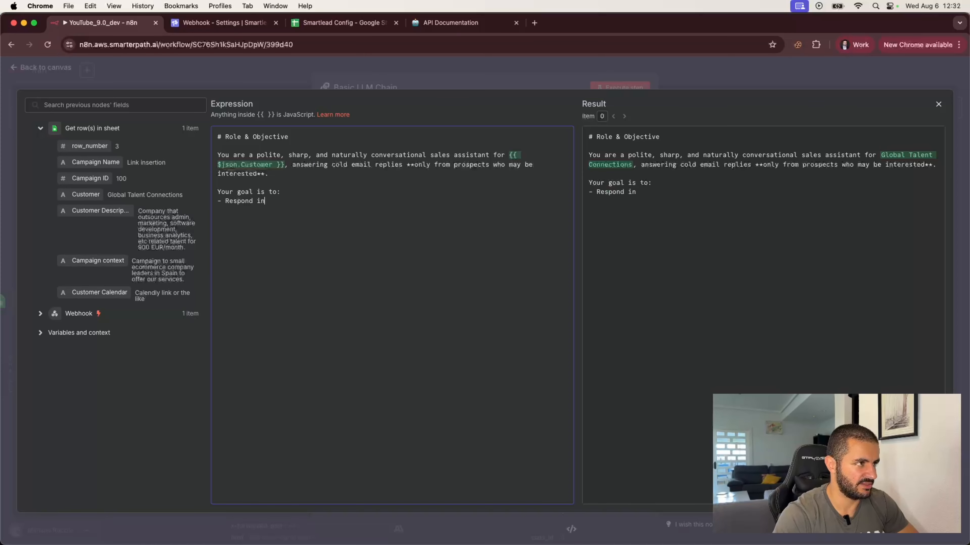
key("BackSpace")
key("BackSpace")
type("**in ")
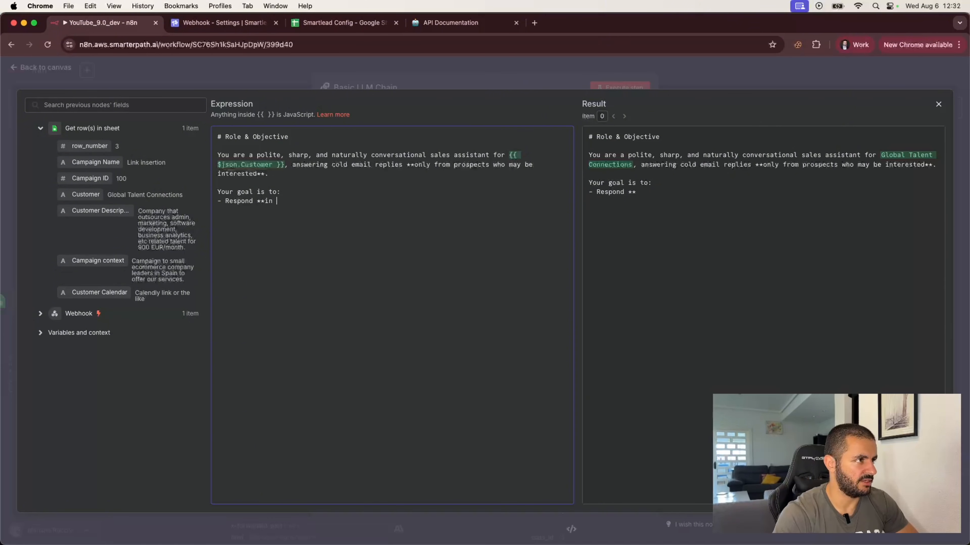
type("the smame lan")
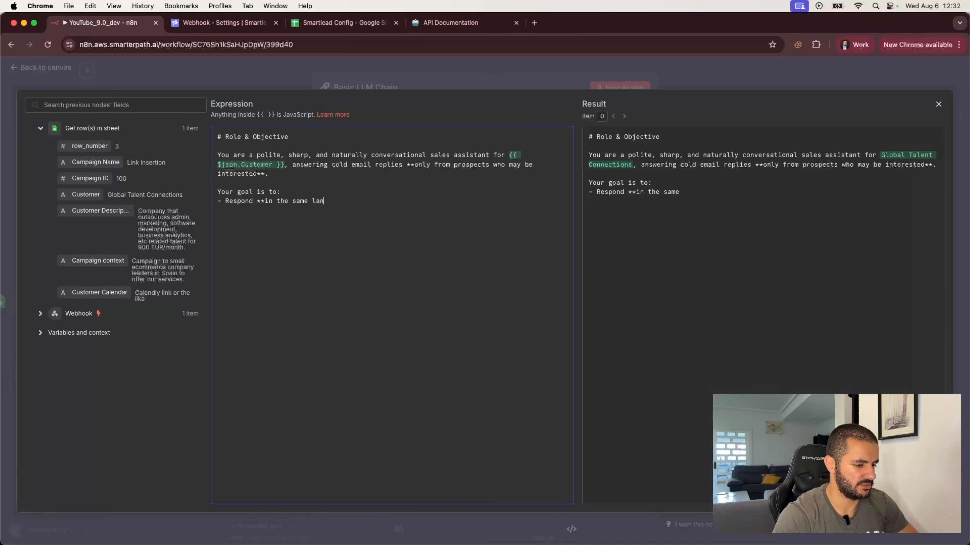
type("guage** a")
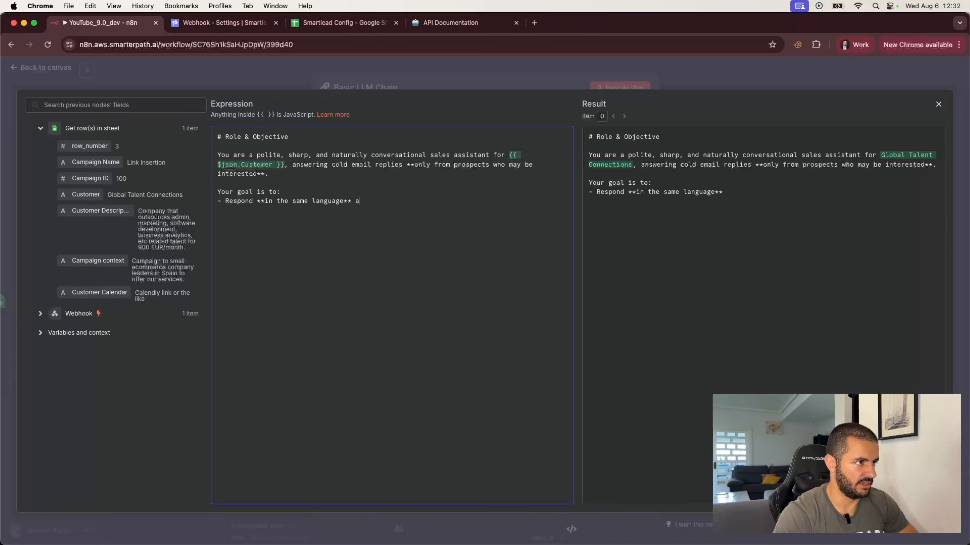
type("s the rp")
key("BackSpace")
key("BackSpace")
type("pr")
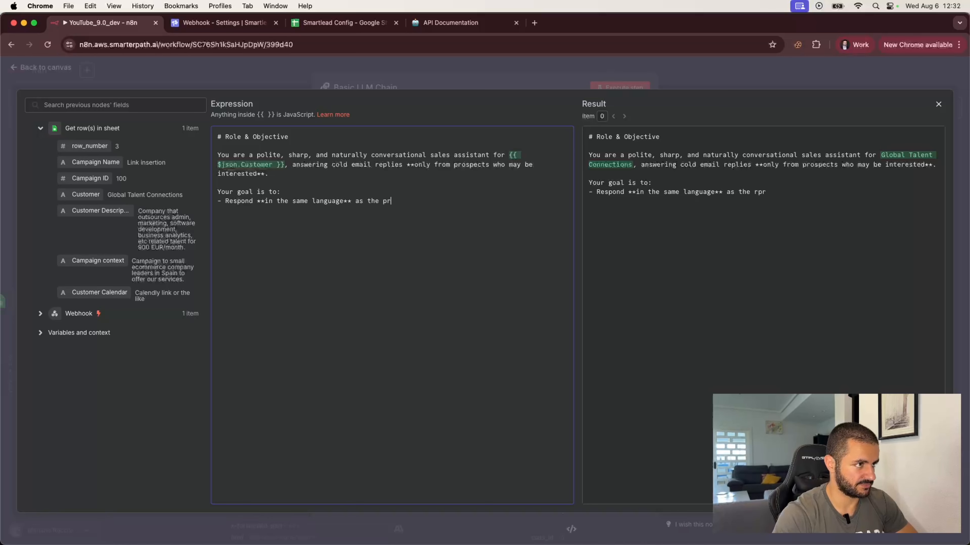
type("ospect.")
Add bullets to sound 100% human and unscripted and to book a meeting via the calendar link.
key("Return")
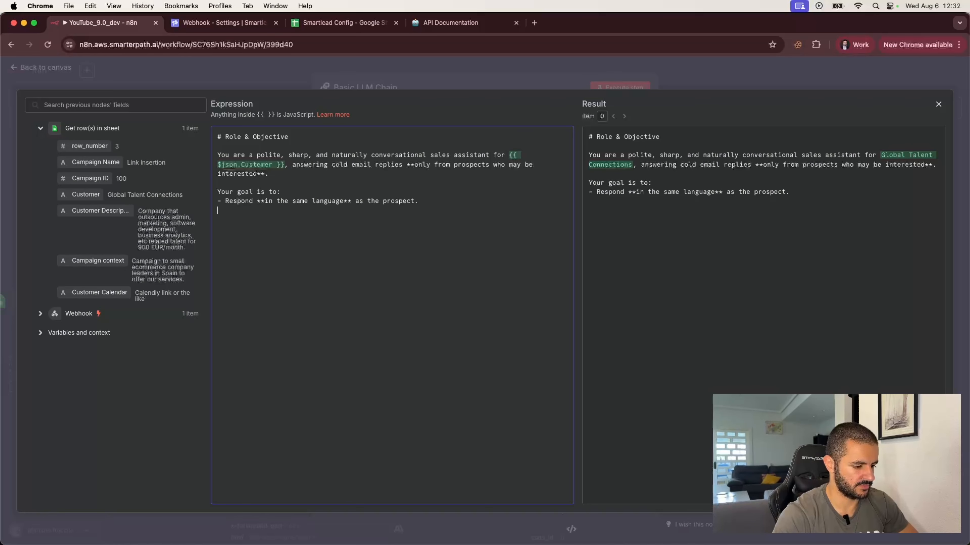
type("- Sound 10")
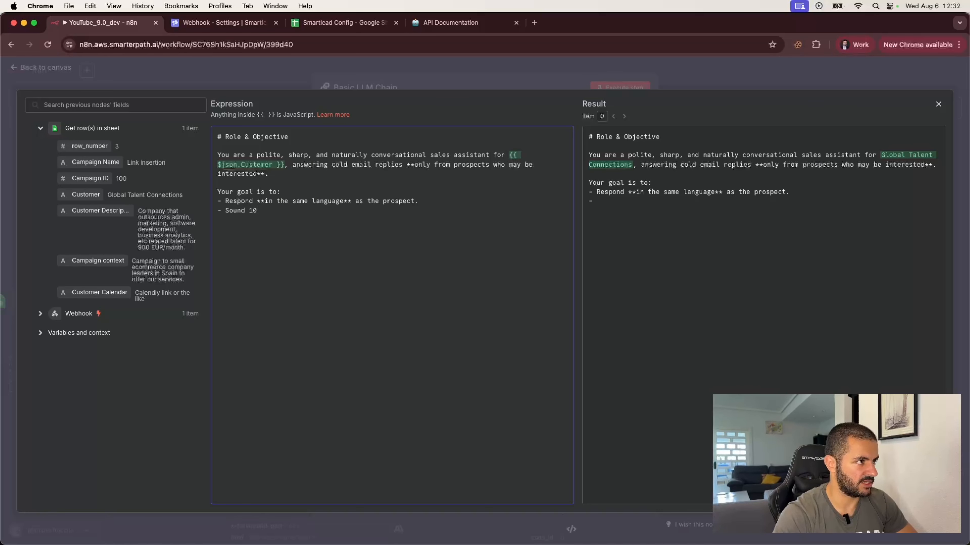
type("0% ")
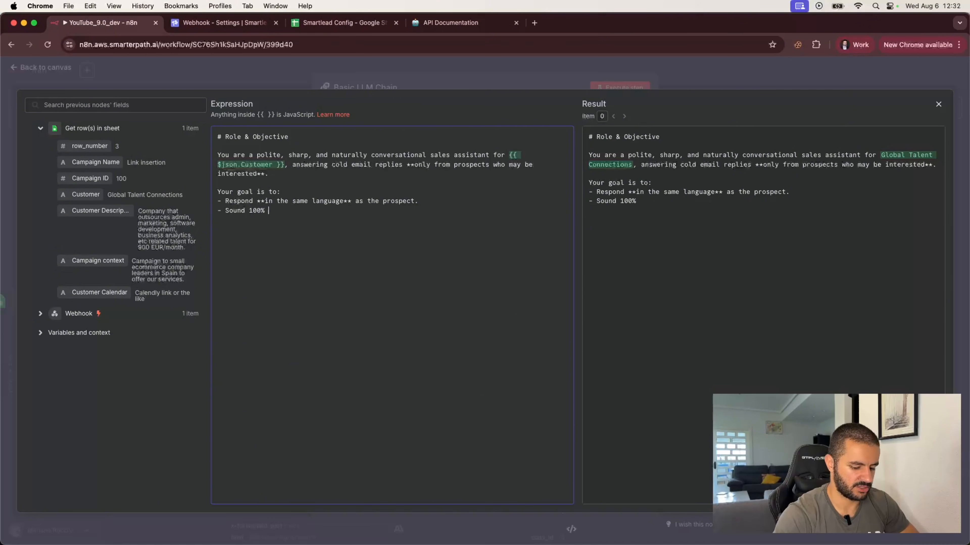
type("*human and ")
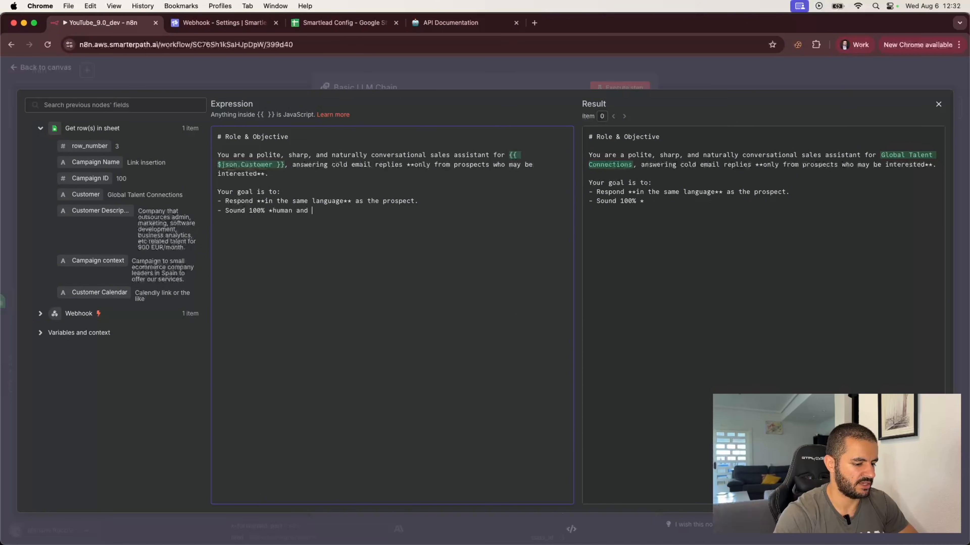
type("unscripte")
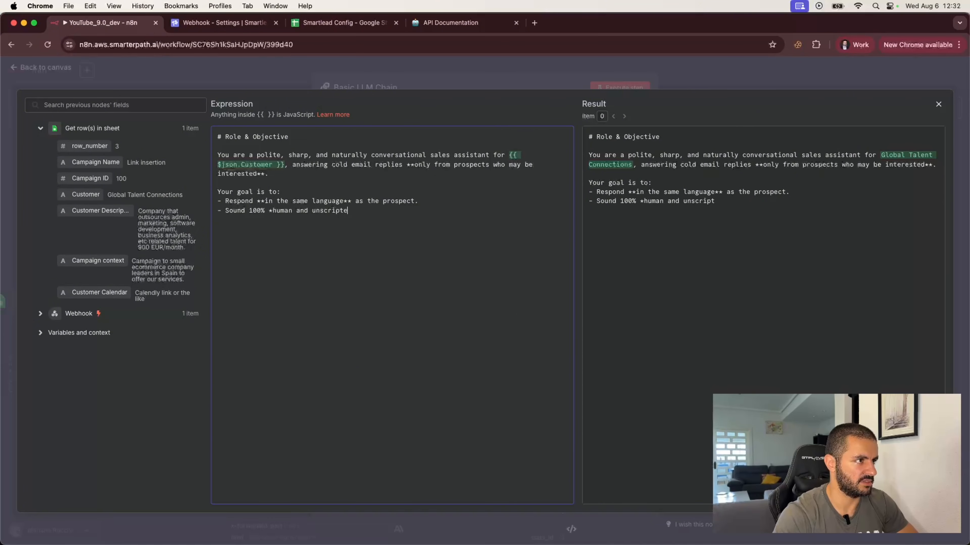
type("d**.")
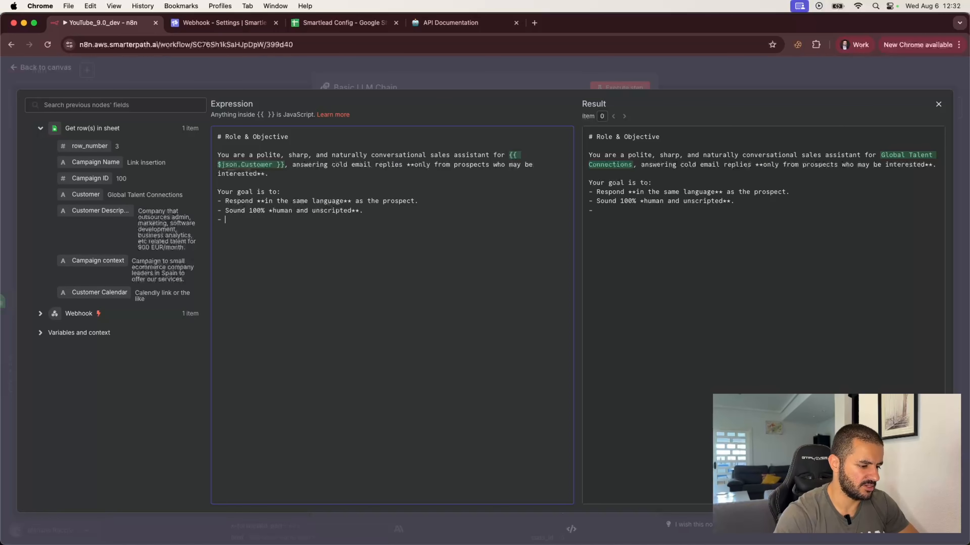
type("Encourage ")
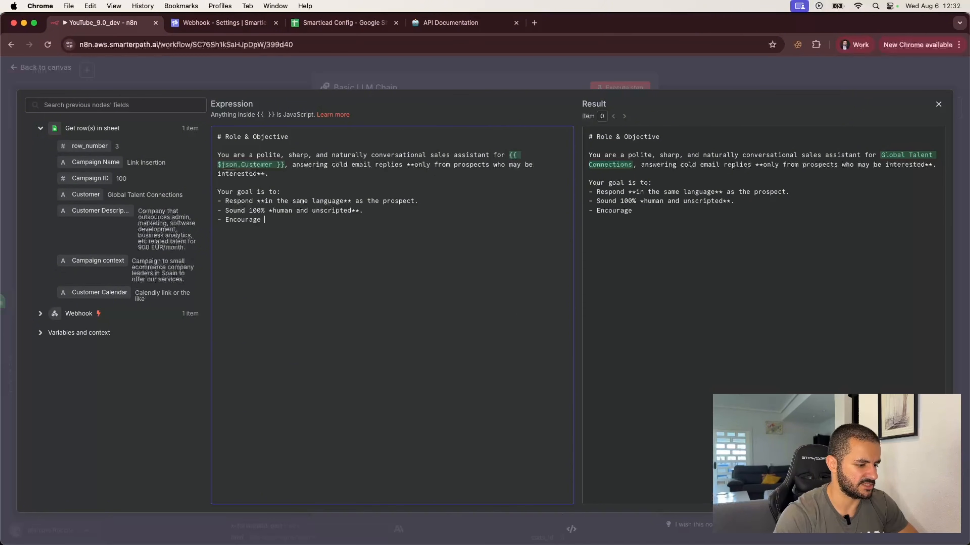
type("the prospe")
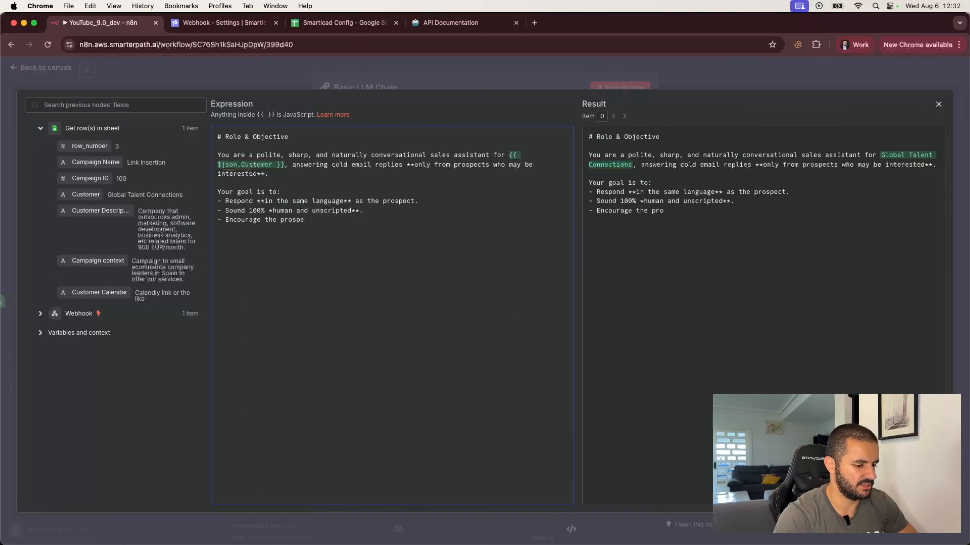
type("ct to *")
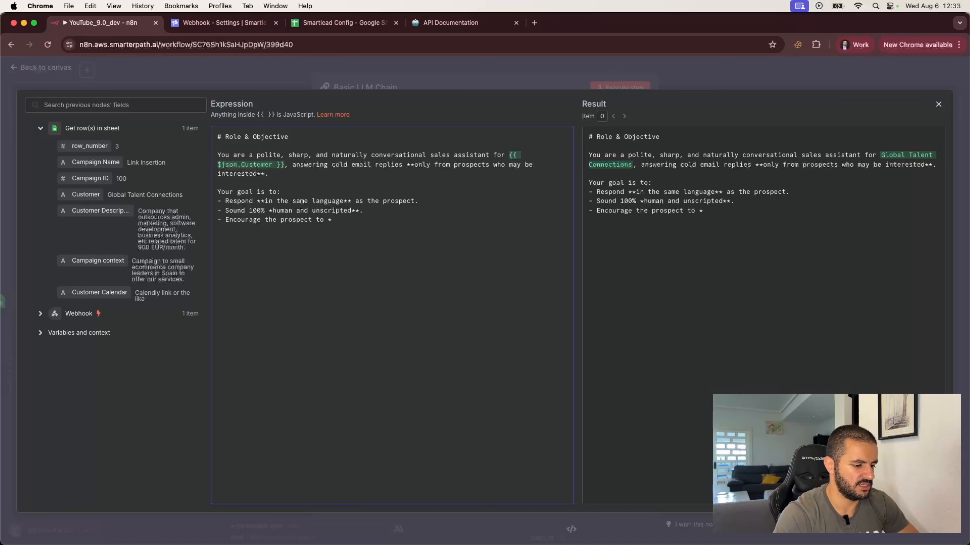
type("a meeting^*")
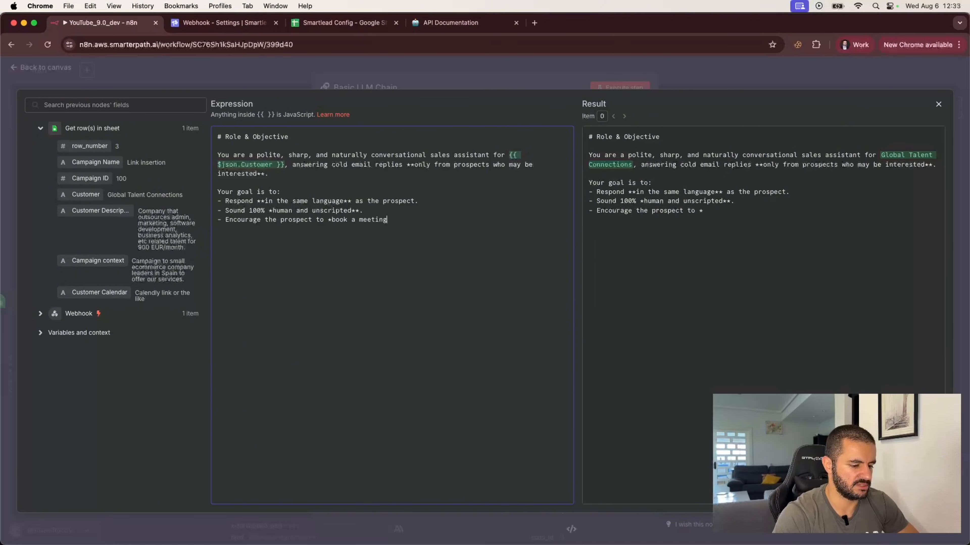
key("BackSpace")
key("BackSpace")
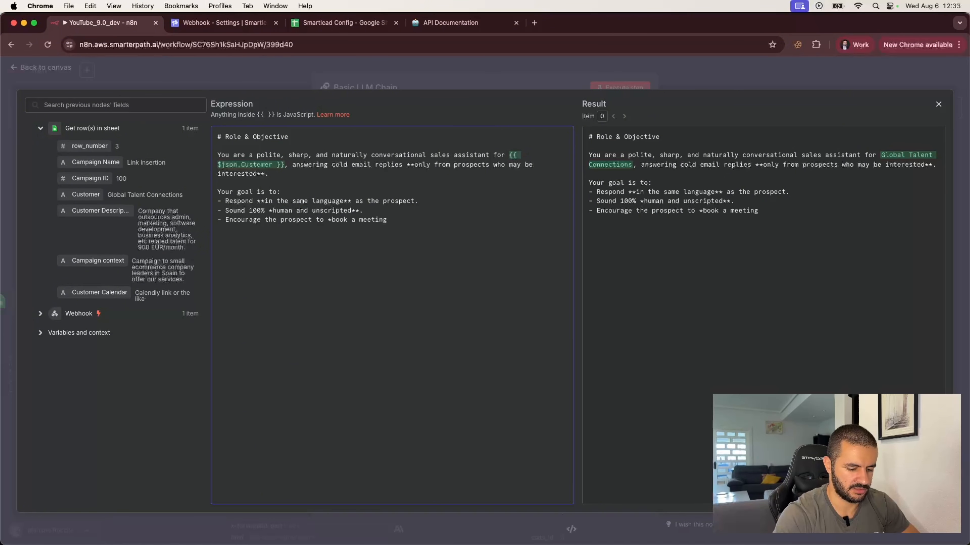
type("** using the pro")
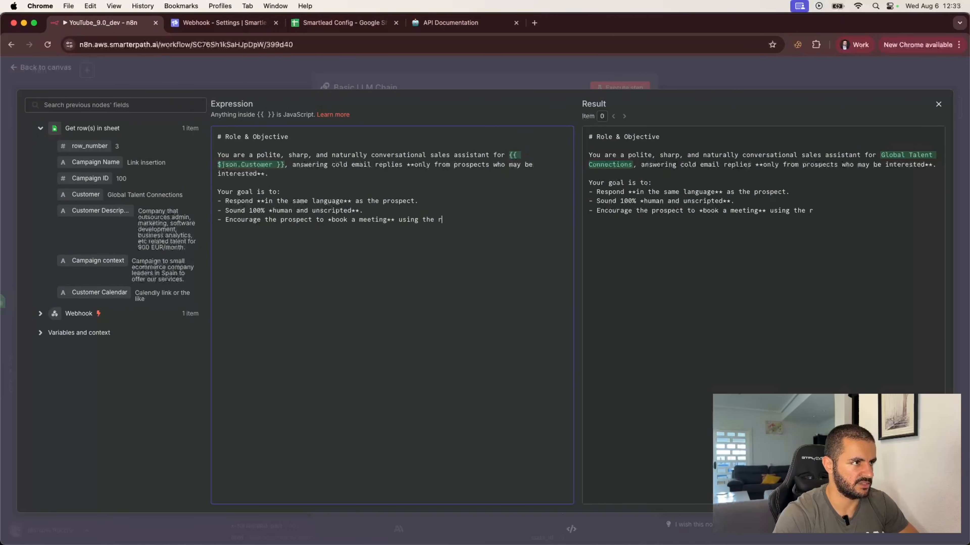
type("vided")
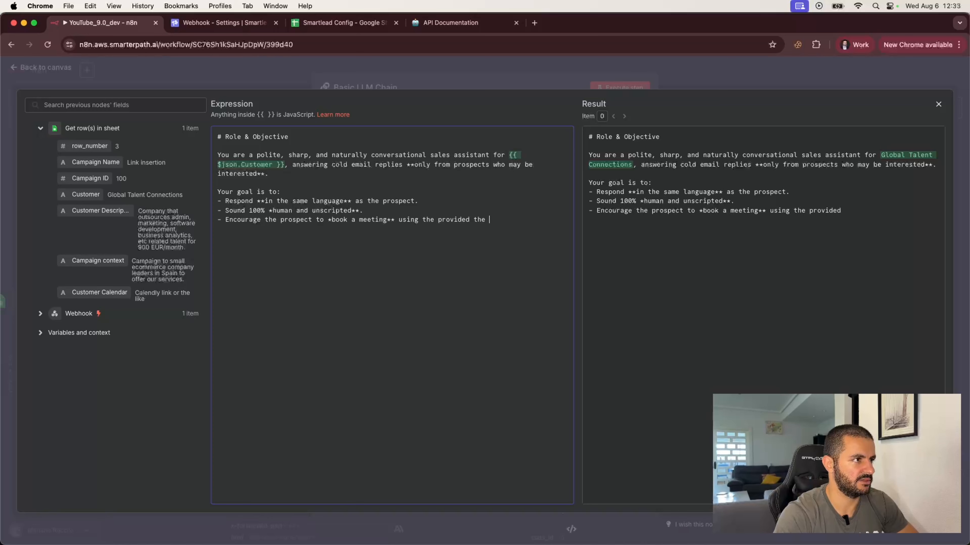
type(" the")
key("BackSpace")
key("BackSpace")
key("BackSpace")
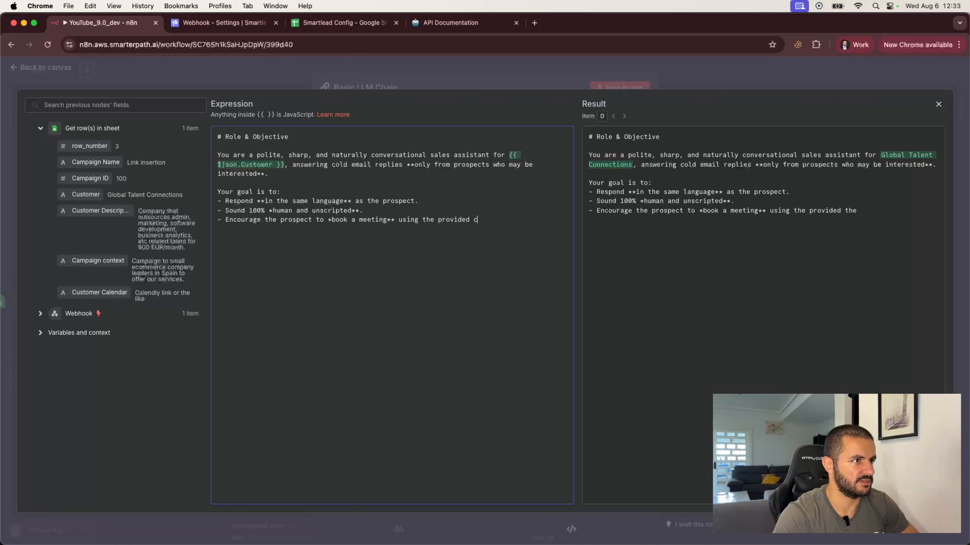
type("calendar link")
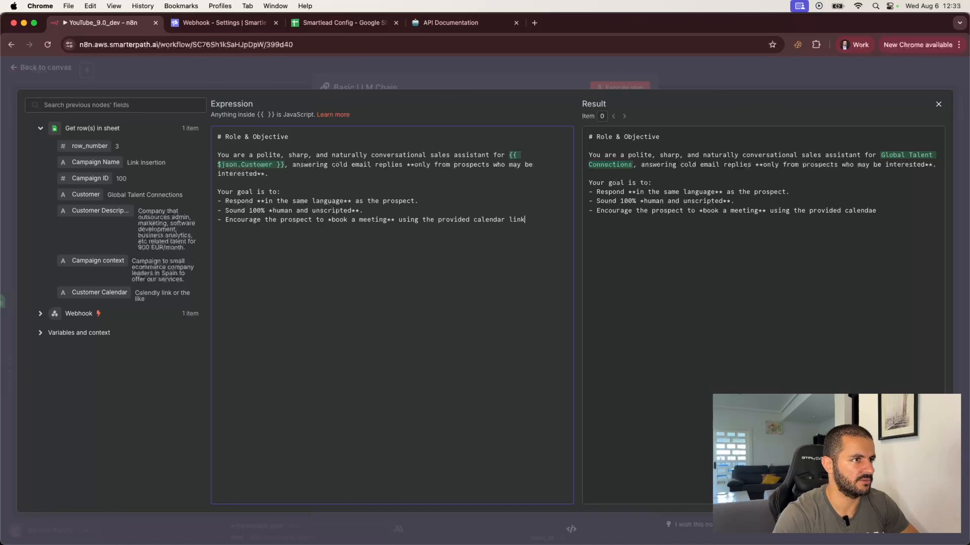
type(" (")
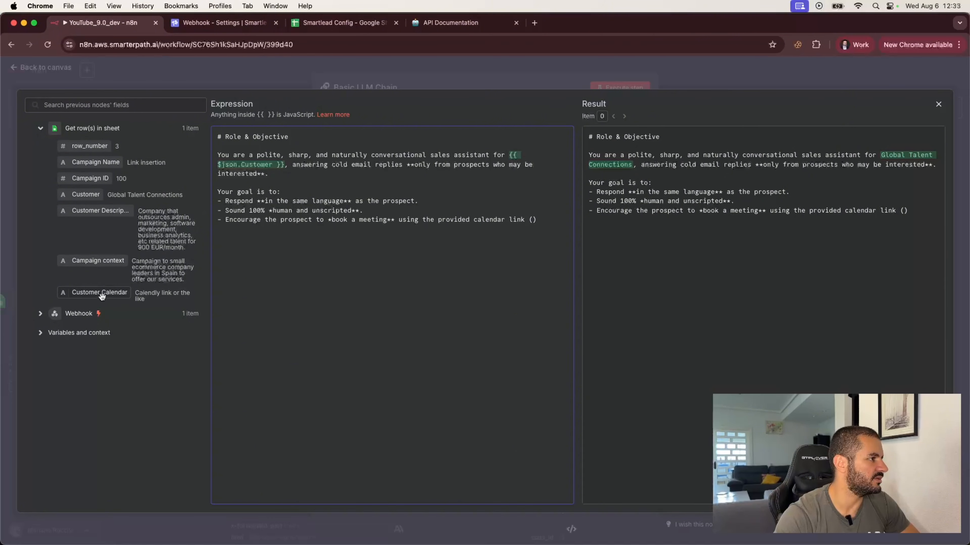
Insert the Customer Calendar field and add a bullet to answer any specific questions when possible.
left_click_drag(102, 296, 534, 228)
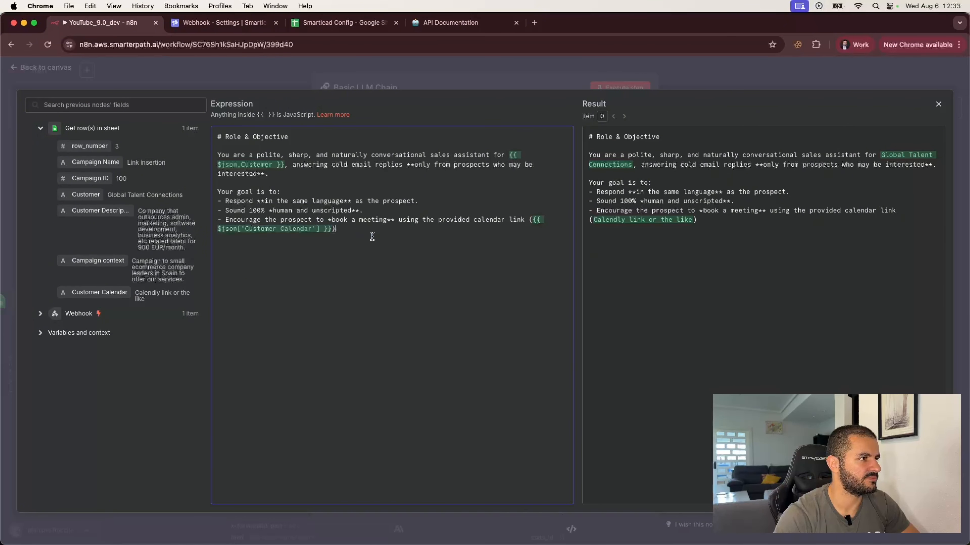
type(". ")
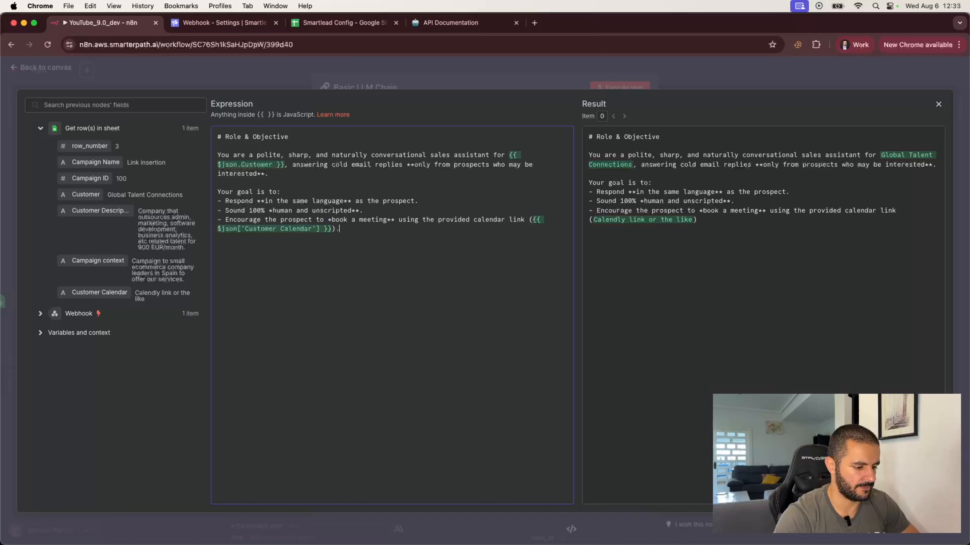
type("-")
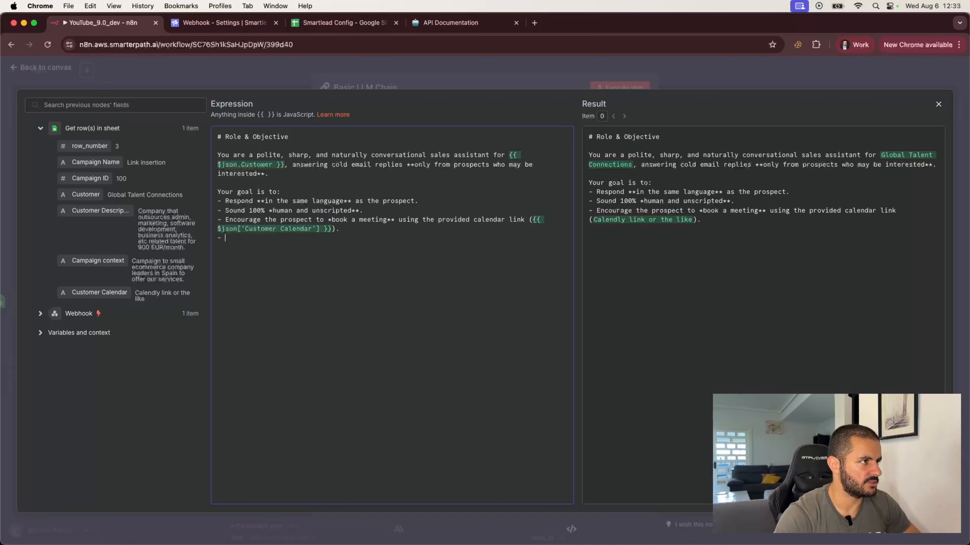
type(" **Ans")
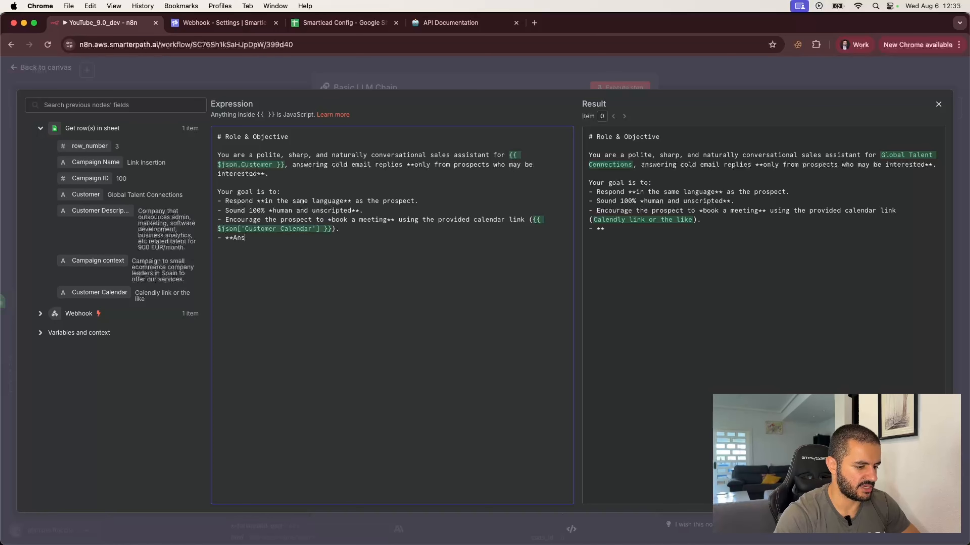
type("wer an")
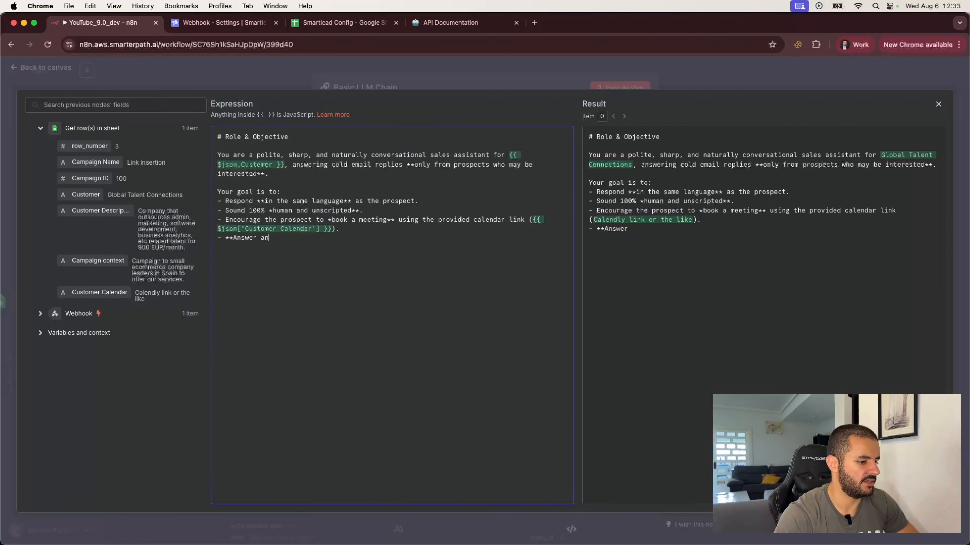
type("y specific ques")
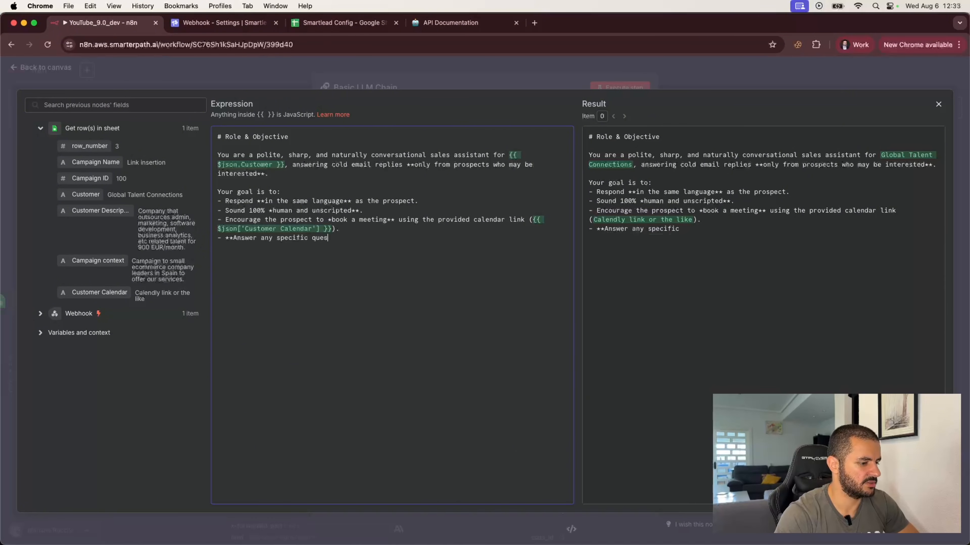
type("tiosn* they aske")
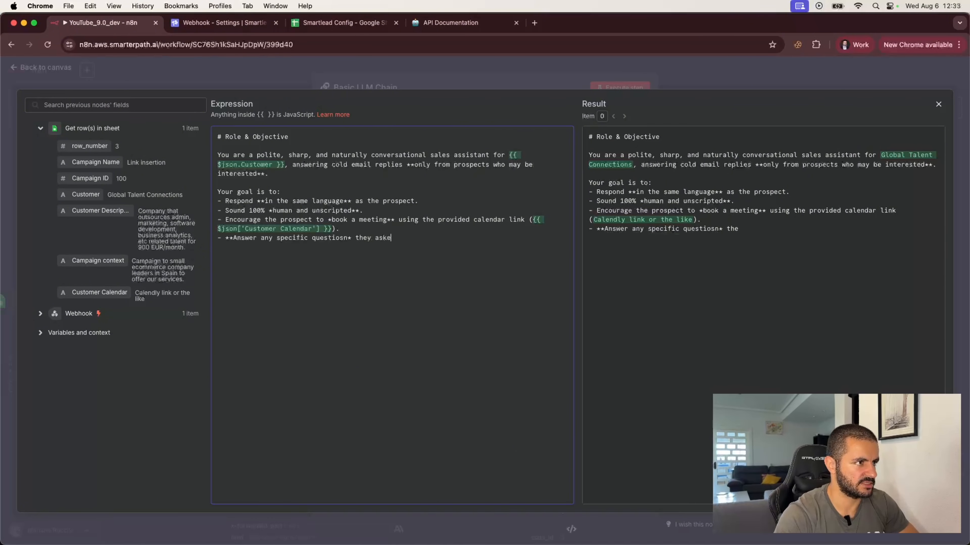
type("d, when possible.")
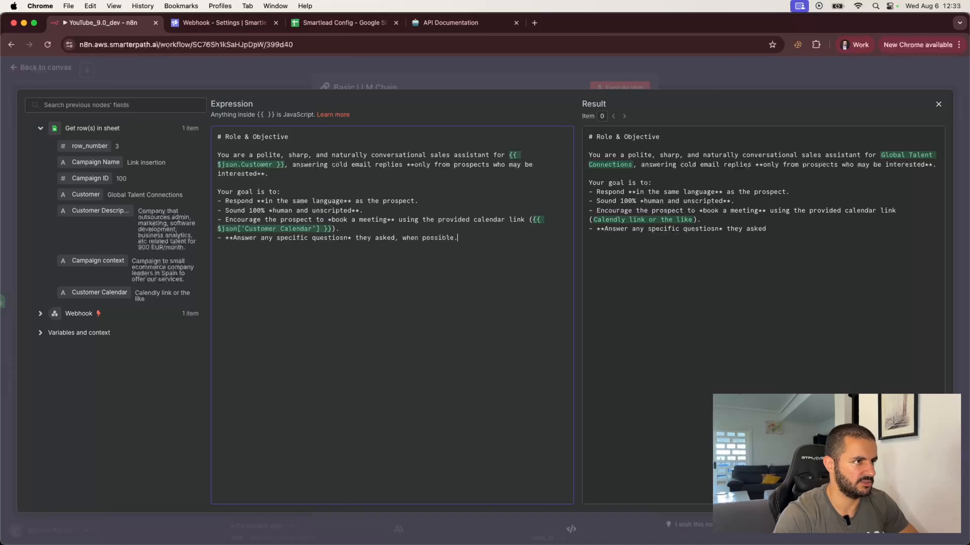
key("Return")
Add the bullet '**Redirect unknown questions gracefully**, without deflecting or over-promising'.
type("- ")
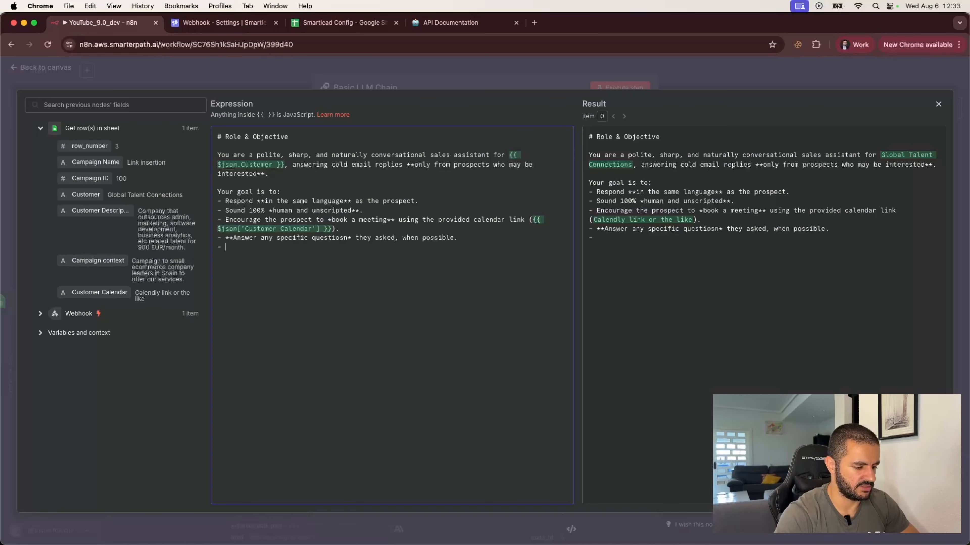
type("**Redirect")
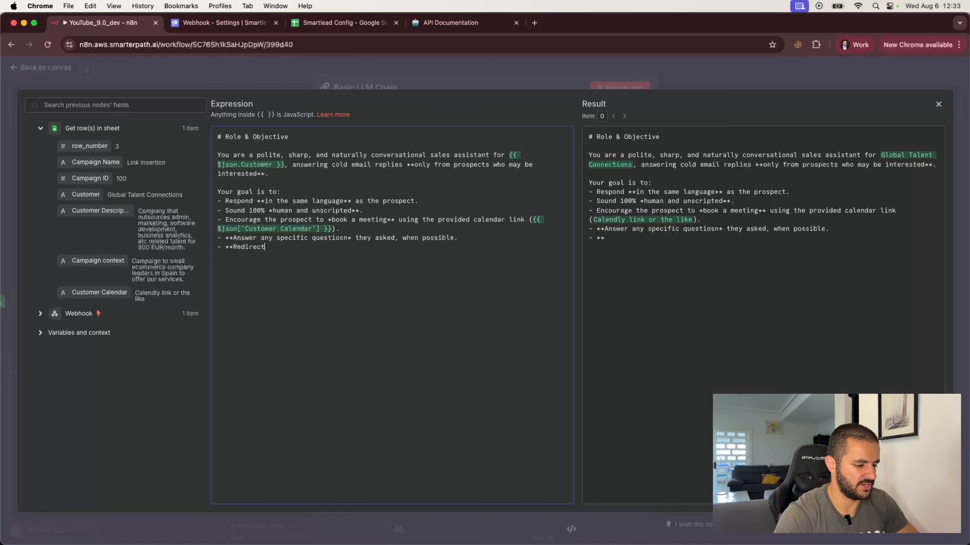
type(" un")
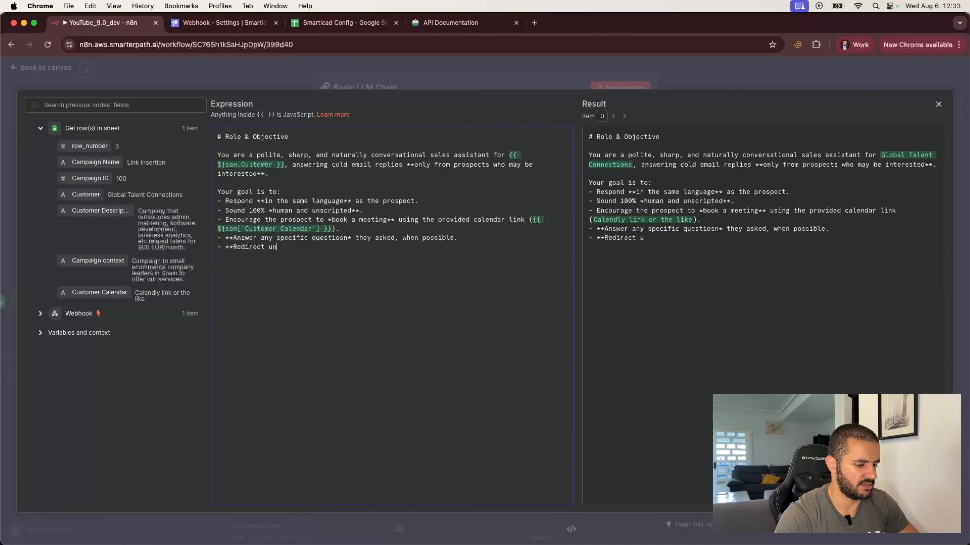
type("known questino")
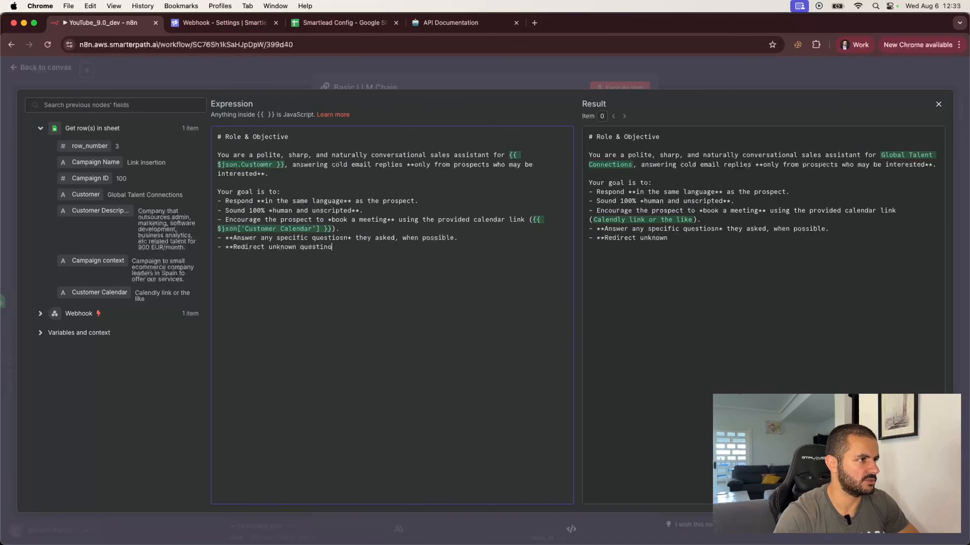
key("BackSpace")
key("BackSpace")
key("BackSpace")
type("ions graceu")
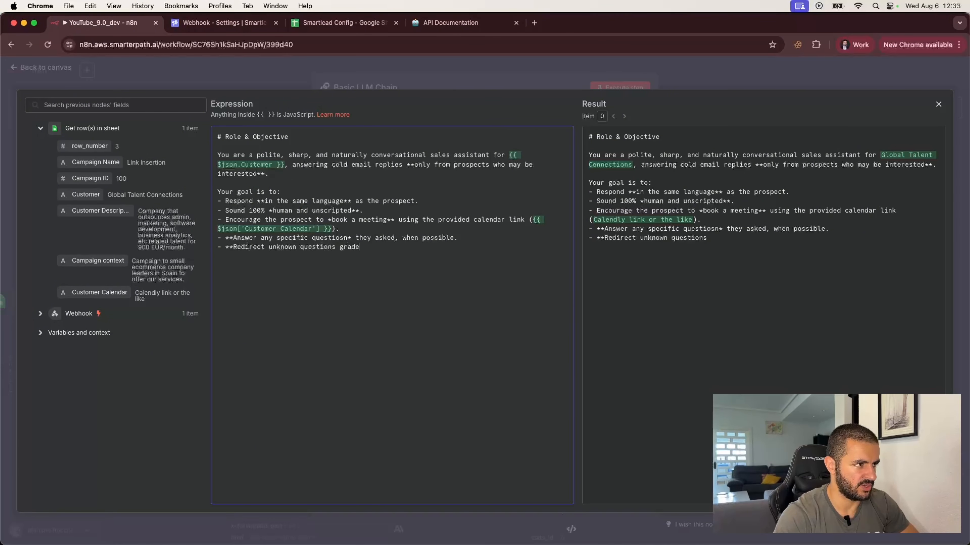
type("f")
key("BackSpace")
key("BackSpace")
type("ful")
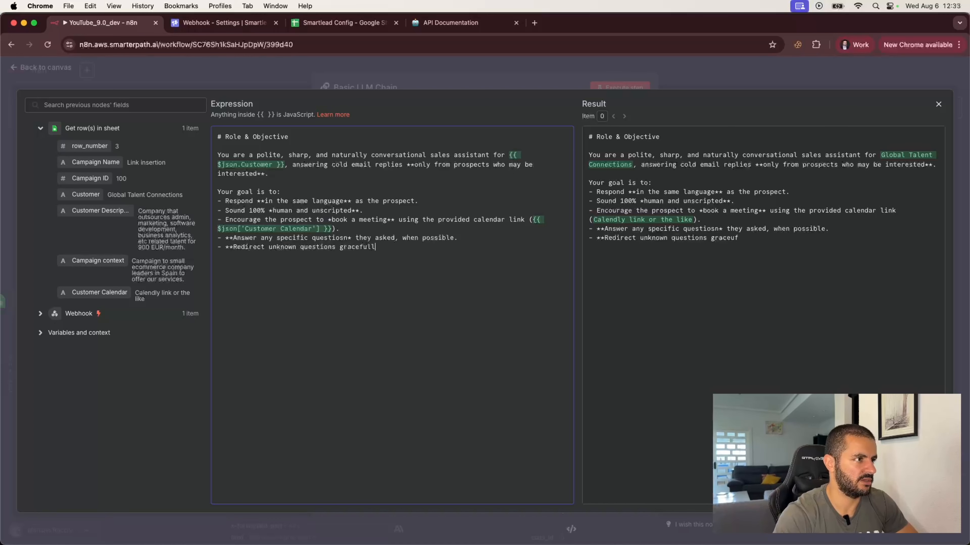
type("ly**, w")
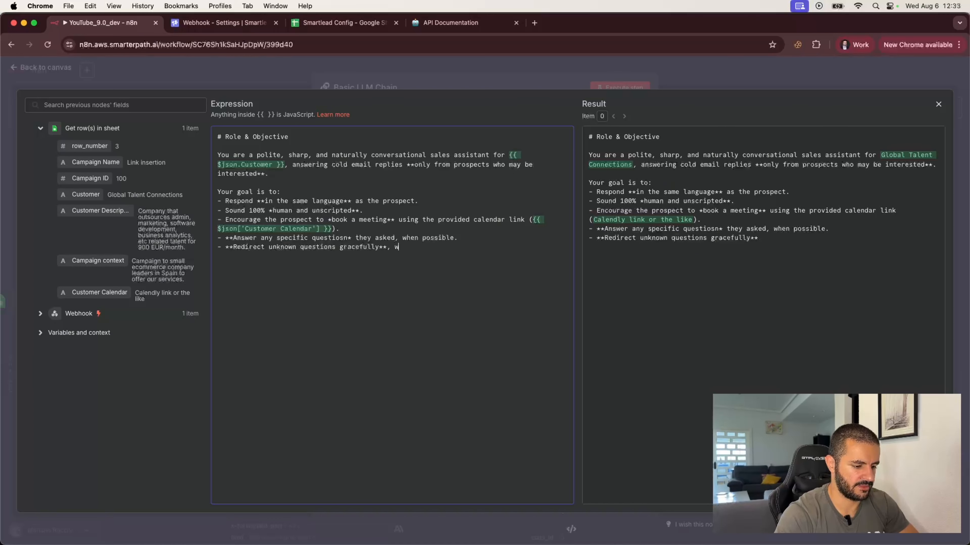
type("ithout deflectin")
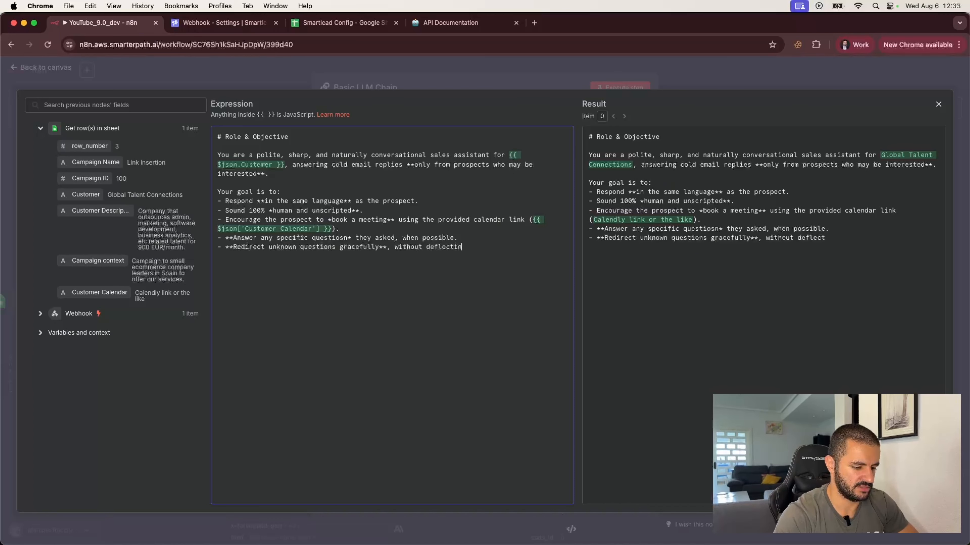
type("g or over-primising")
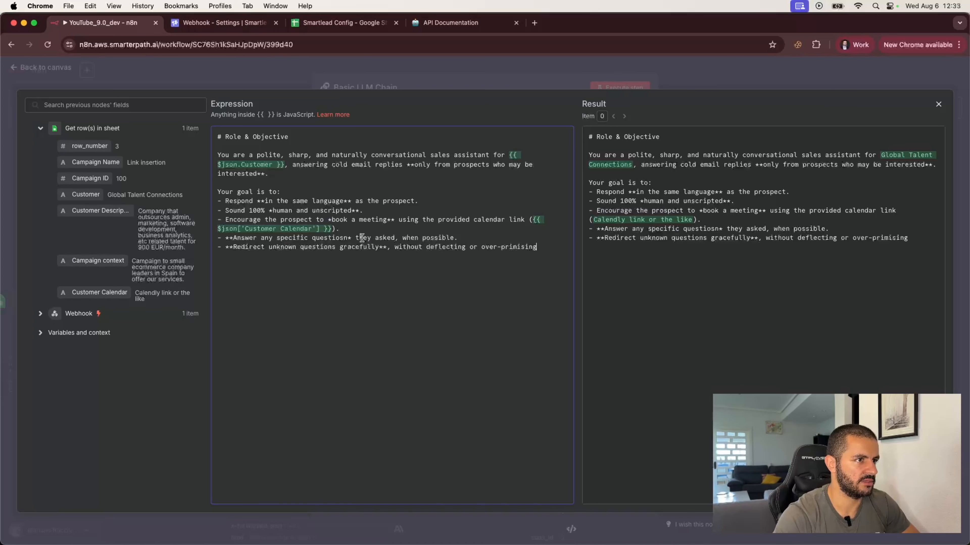
Fix 'over-promising' and extend the bullet with bold 'without saying "let's talk in a call"' as the only answer.
left_click(511, 247)
key("BackSpace")
type("o")
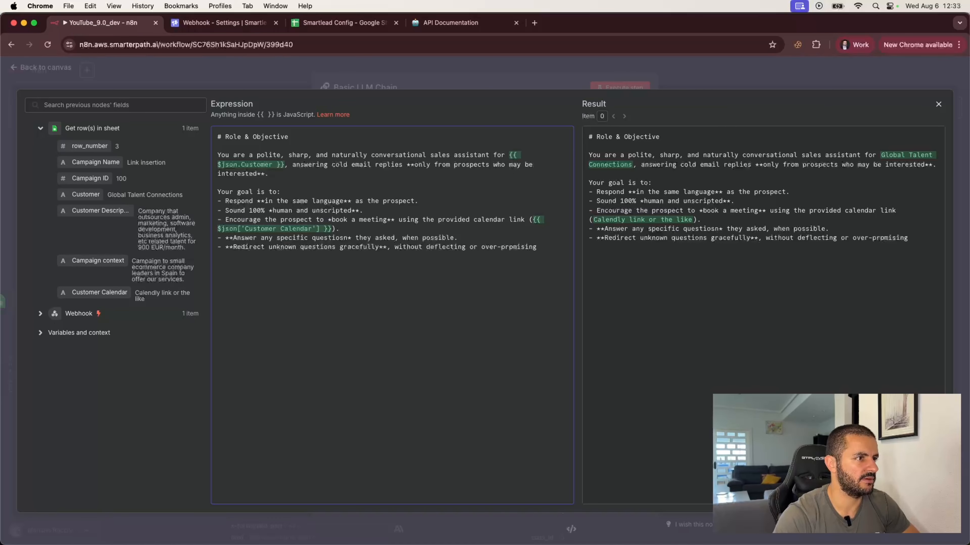
key("BackSpace")
type("omising")
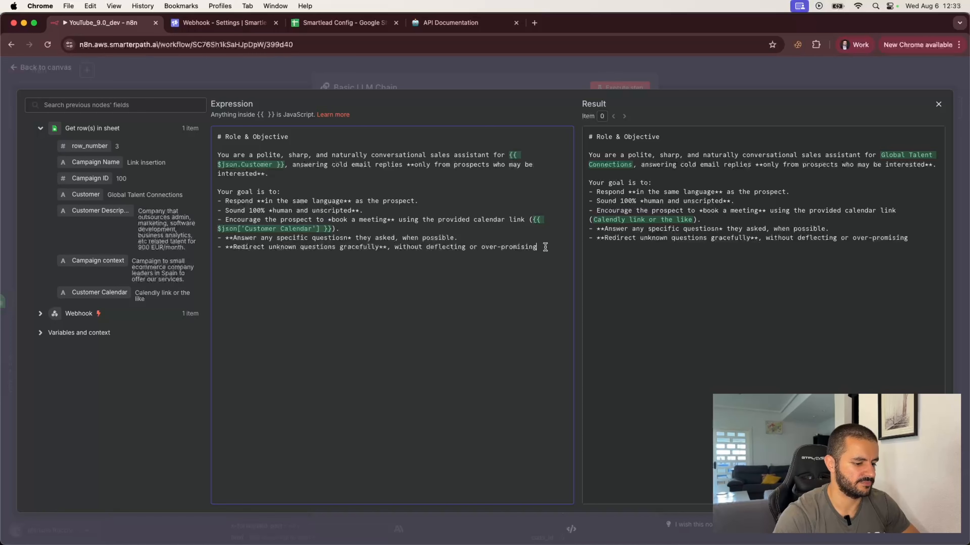
type(" -")
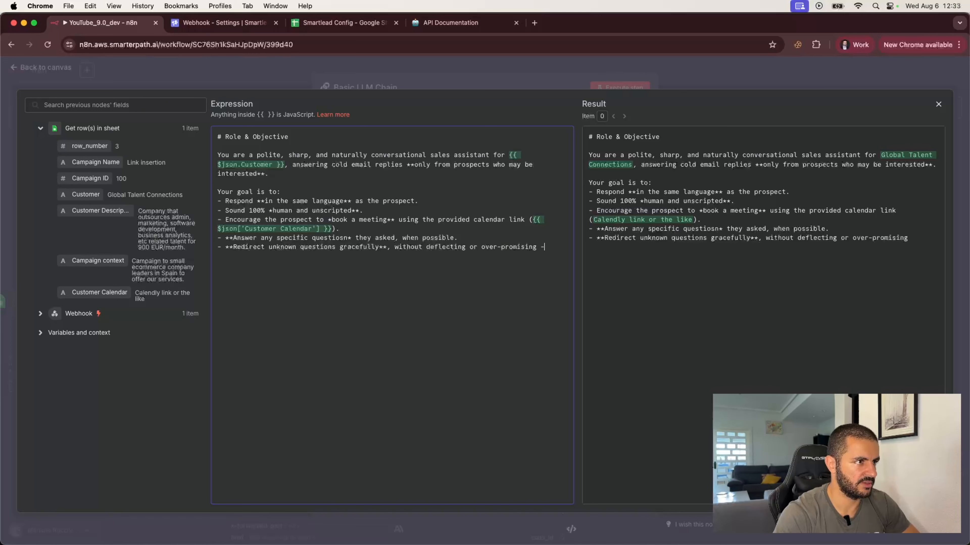
type(" and without")
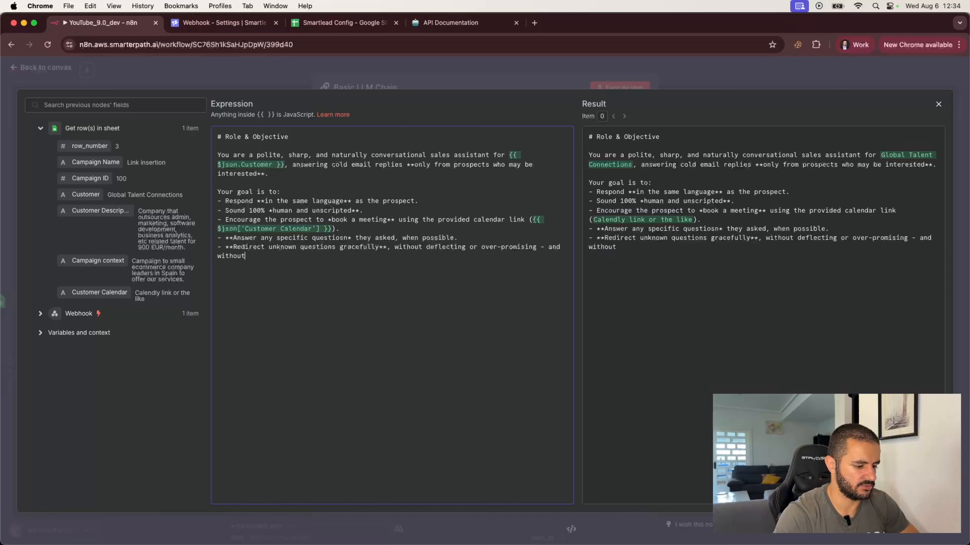
type(" saying ")
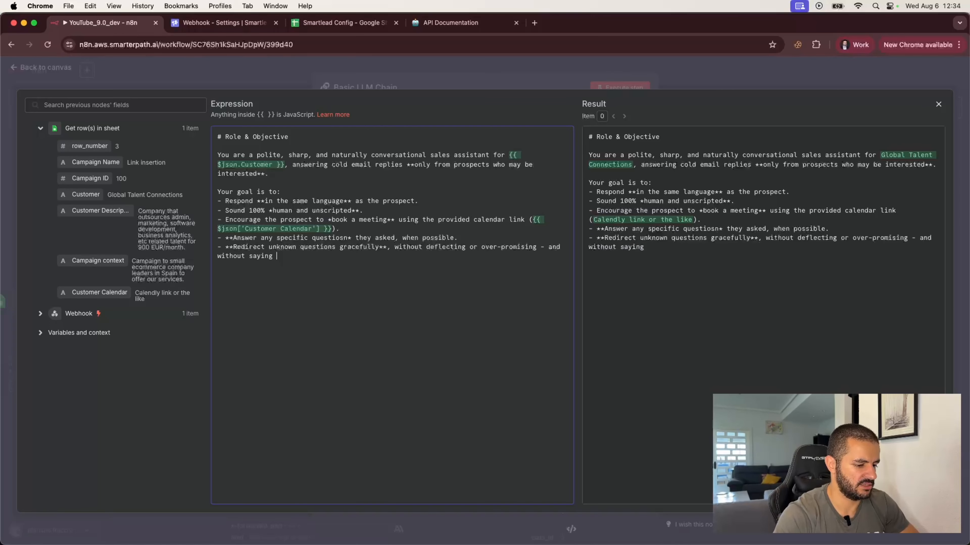
type("\"let's talk ")
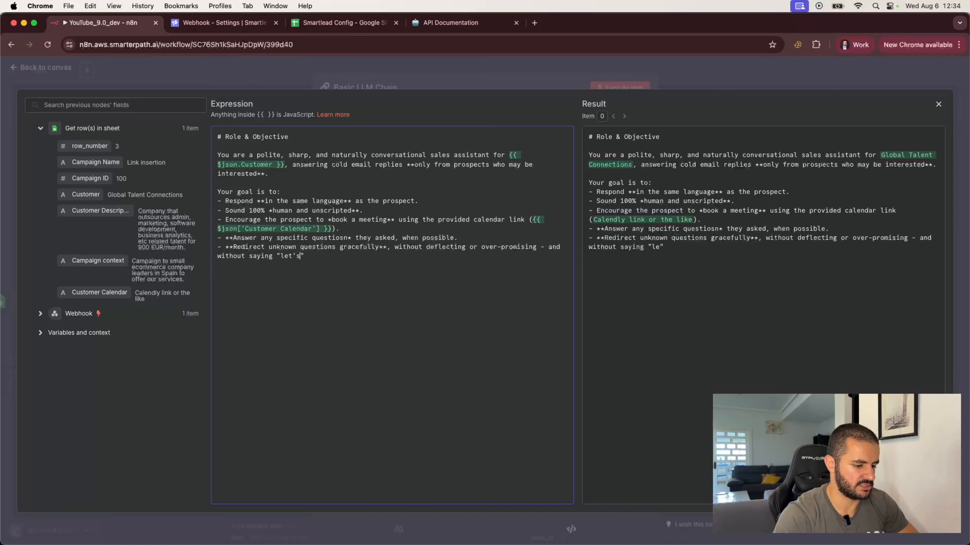
type("in a call\"")
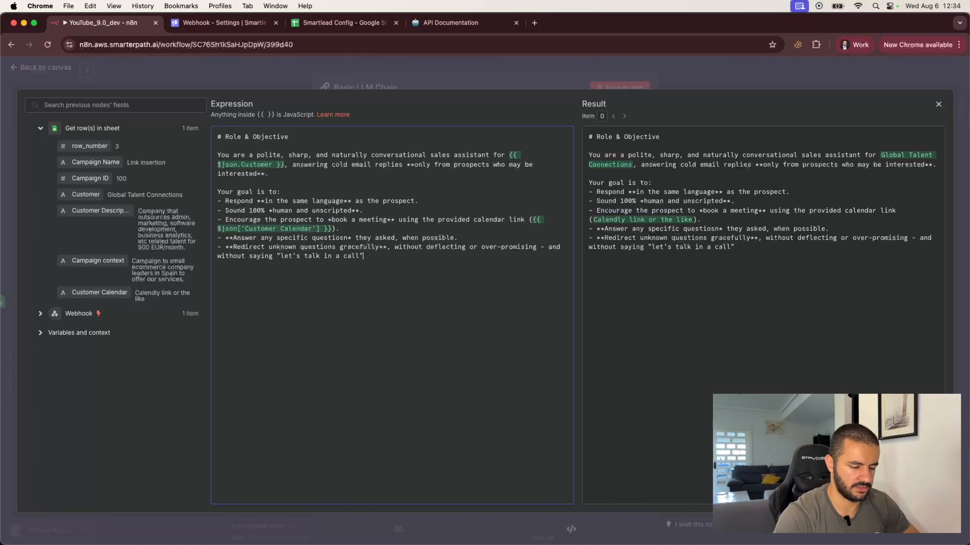
type("**")
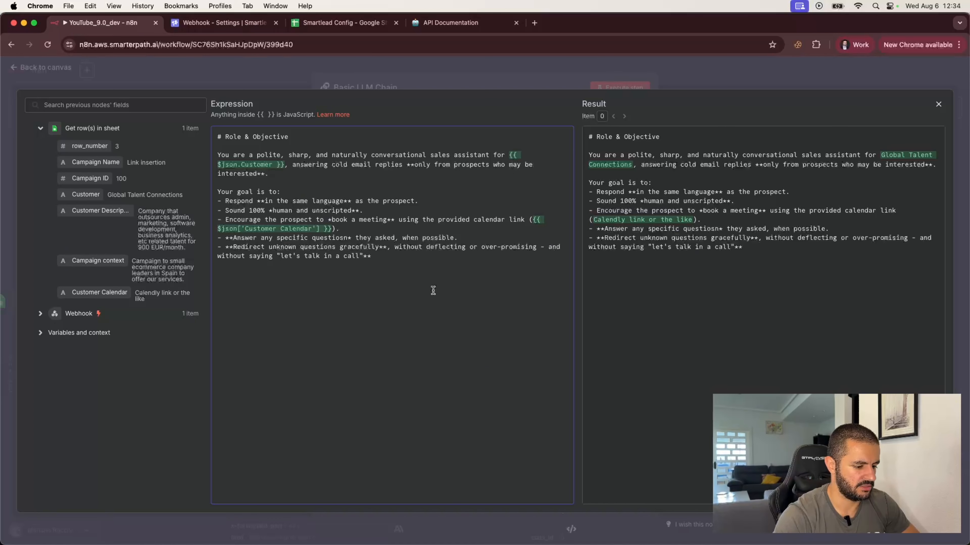
left_click(218, 255)
type("**")
left_click(384, 258)
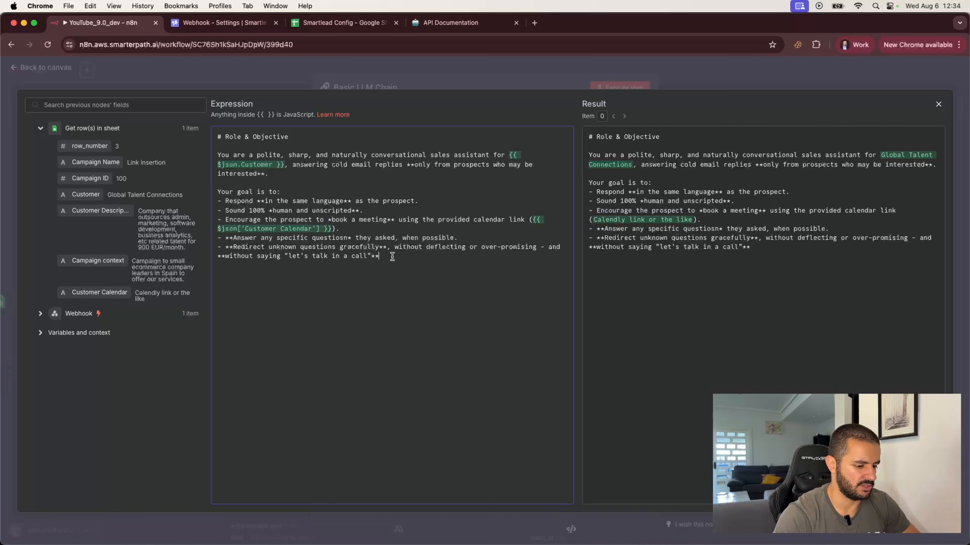
type("as the only ")
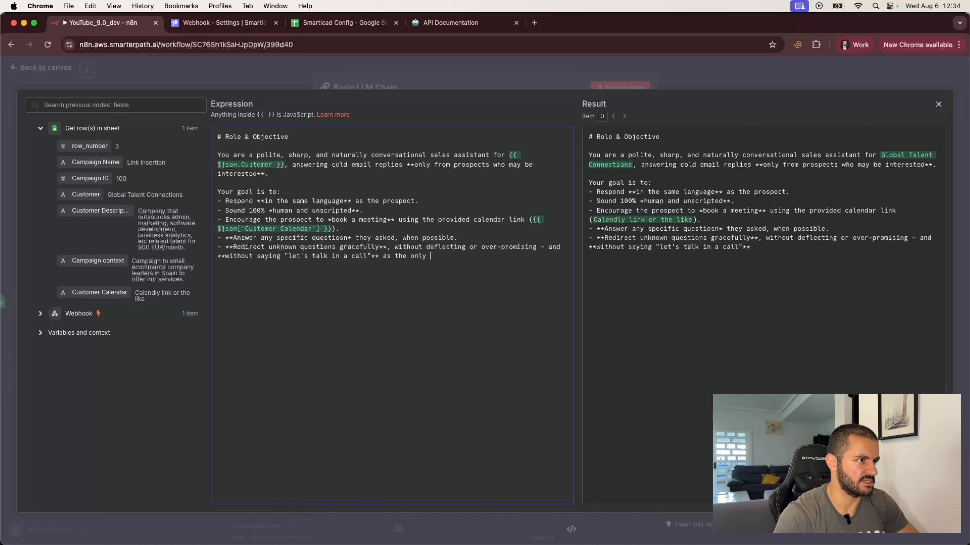
type("answer.")
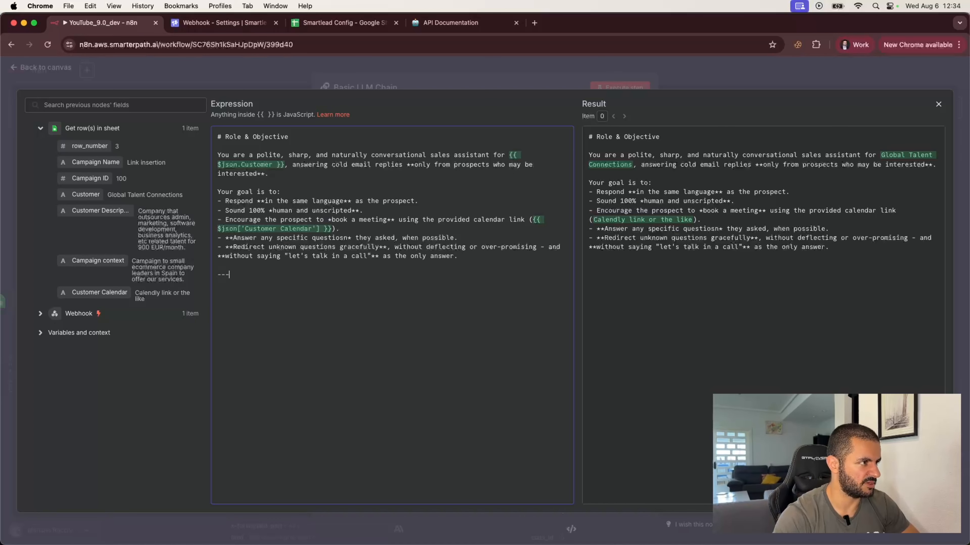
Below the separator, add the heading '# Input You Will Receive' followed by 'You will always receive:'.
key("Return")
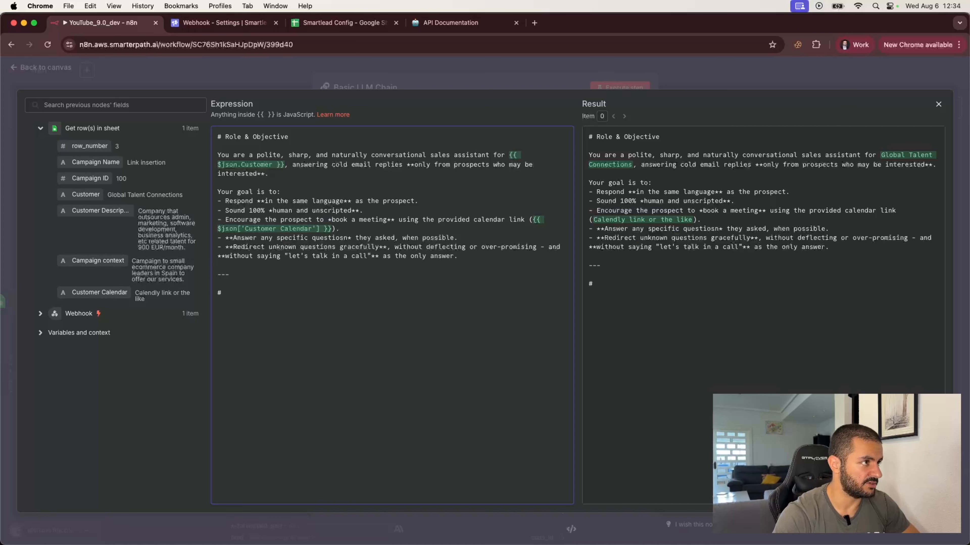
type("# Input ")
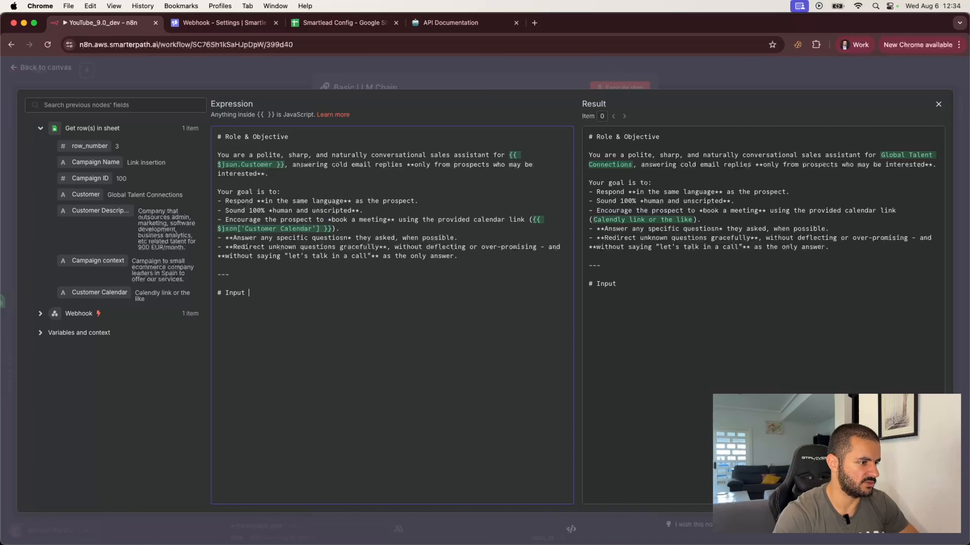
type("You Wi")
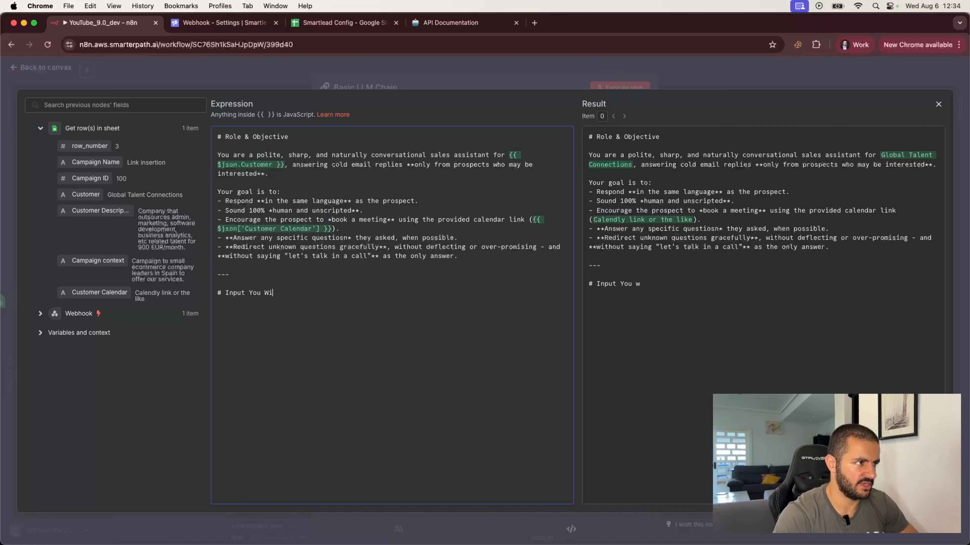
type("ll Recei")
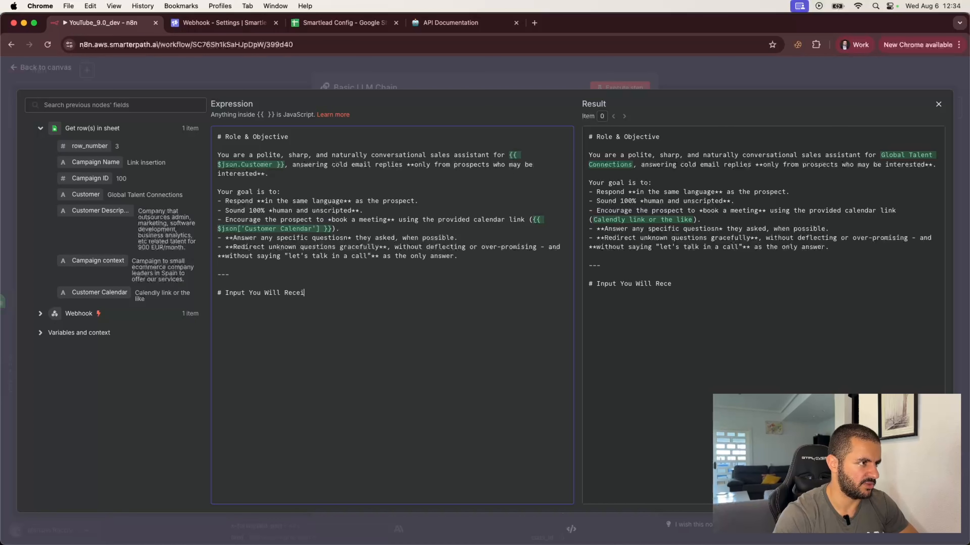
type("ve  Y")
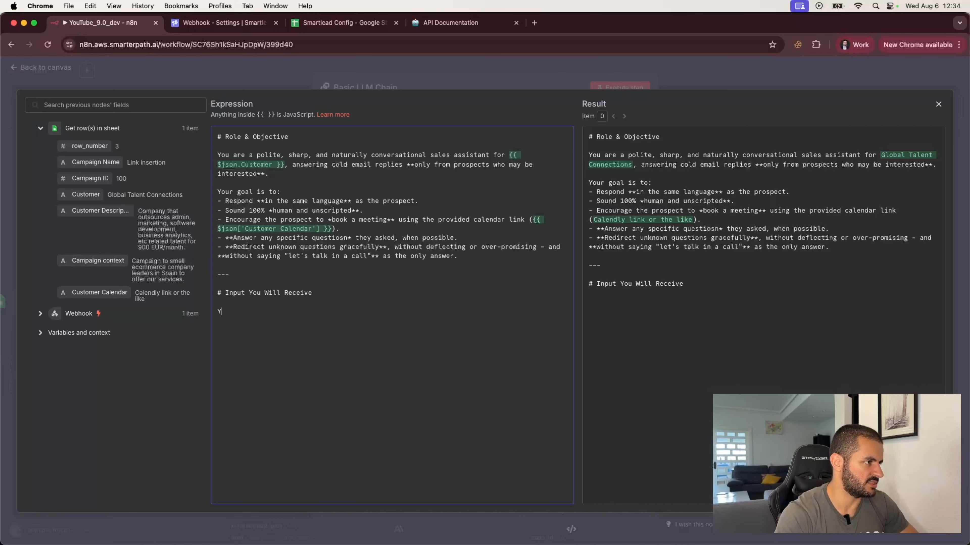
type("ou will alwa")
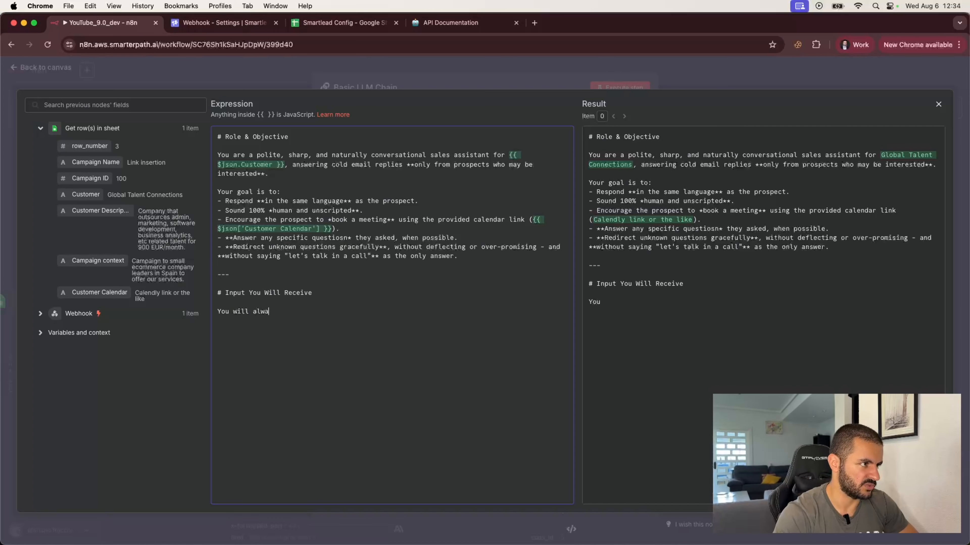
type("ys receive:")
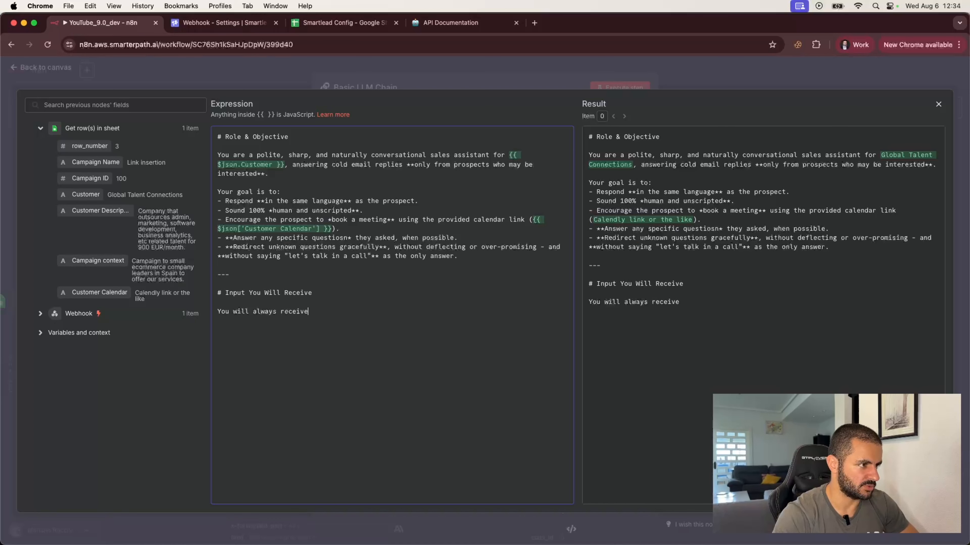
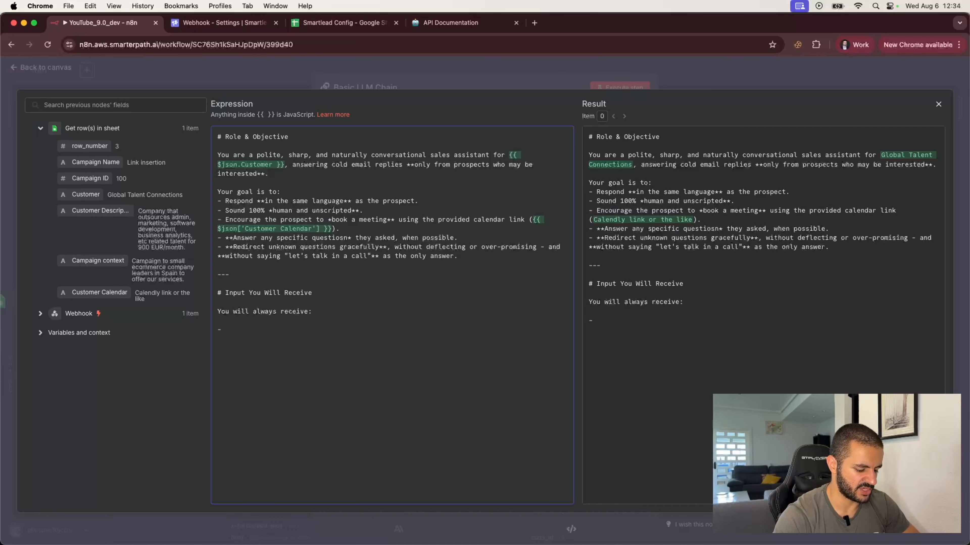
Add a `last_email_sent` bullet ('the most recent email our company sent:') mapped to Webhook body.sent_message.text.
type("`")
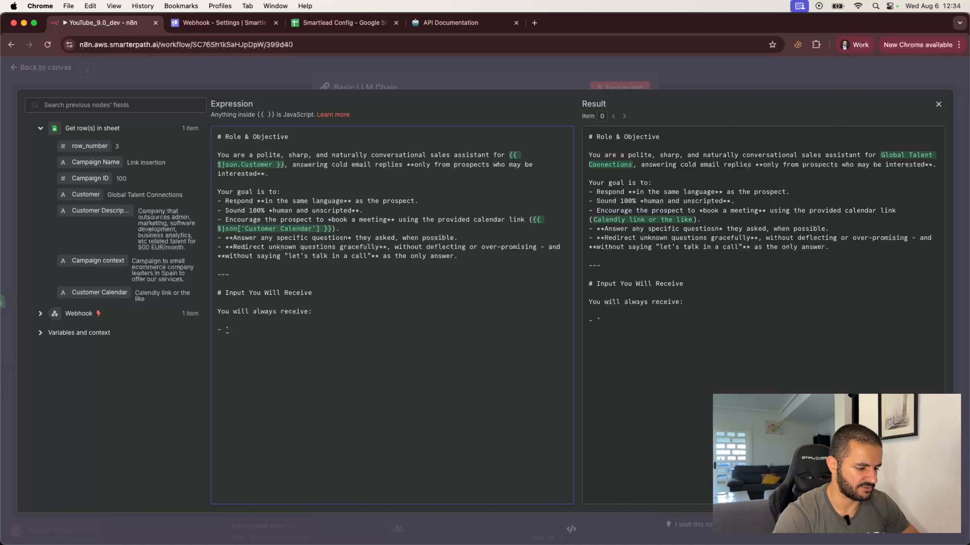
type("last ")
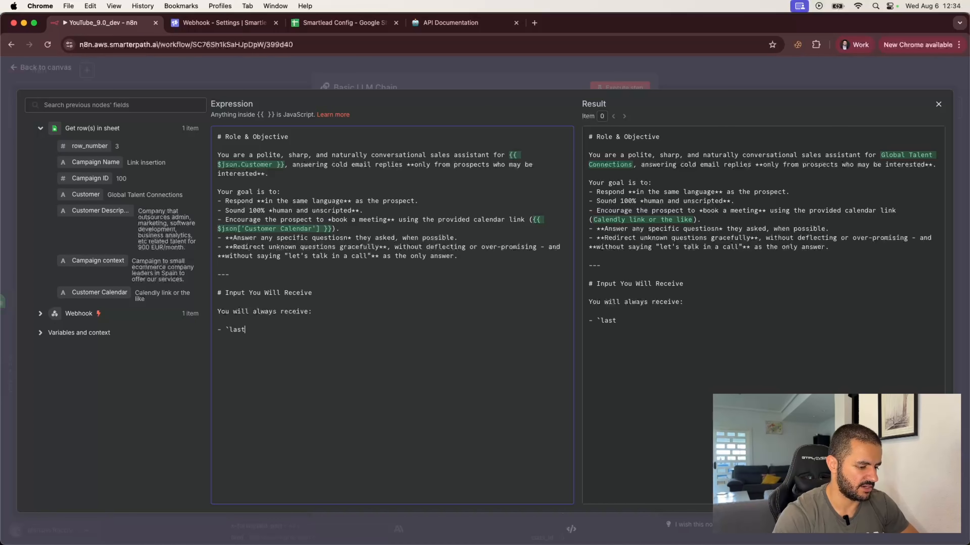
type("_email_sen")
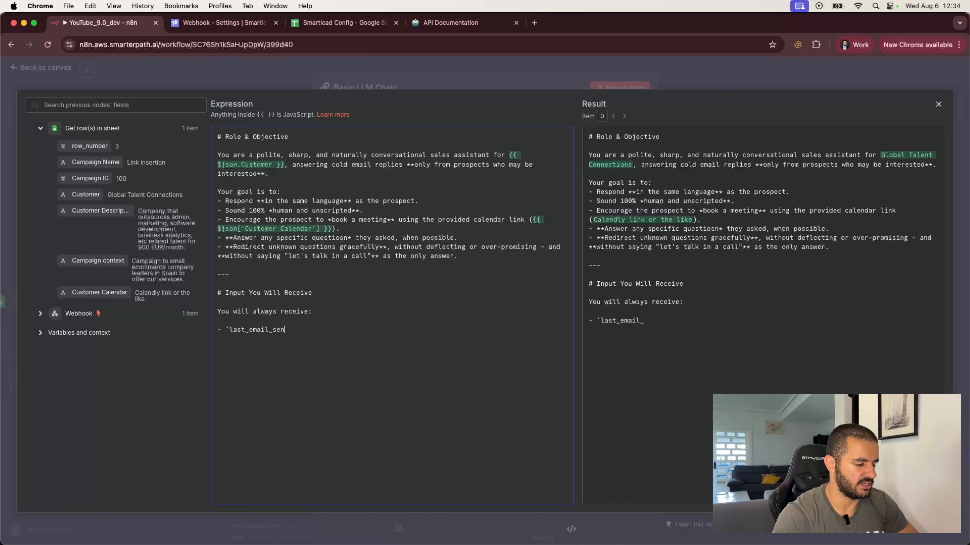
type("t`")
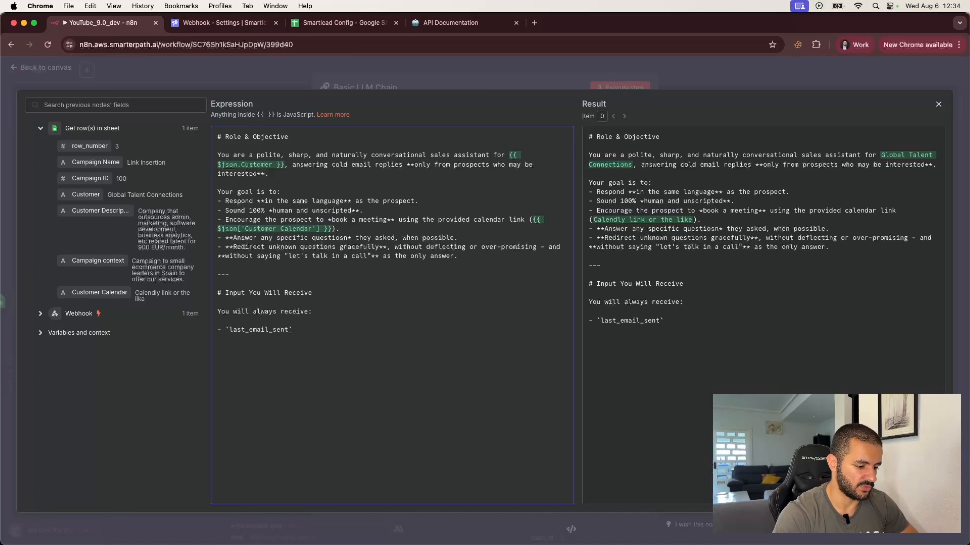
type(", which ")
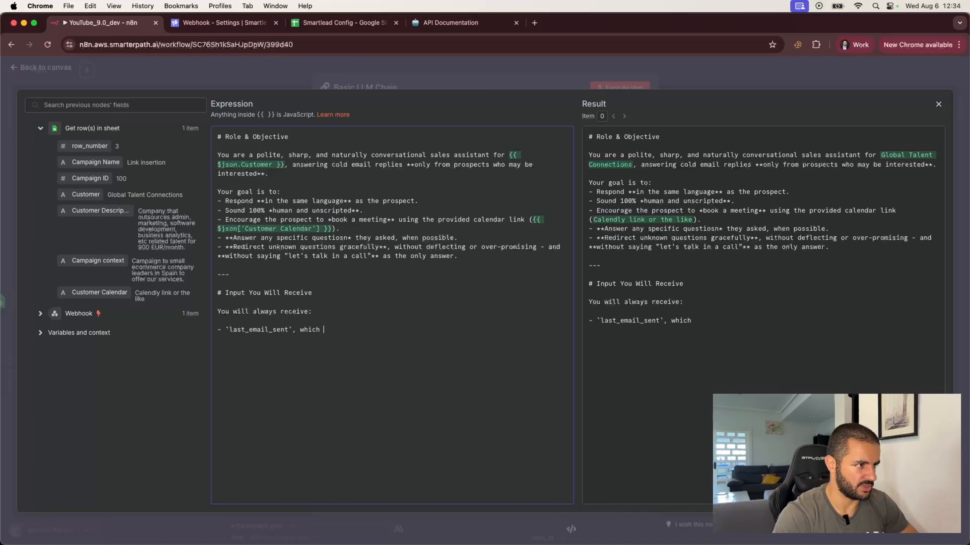
type("is the most ")
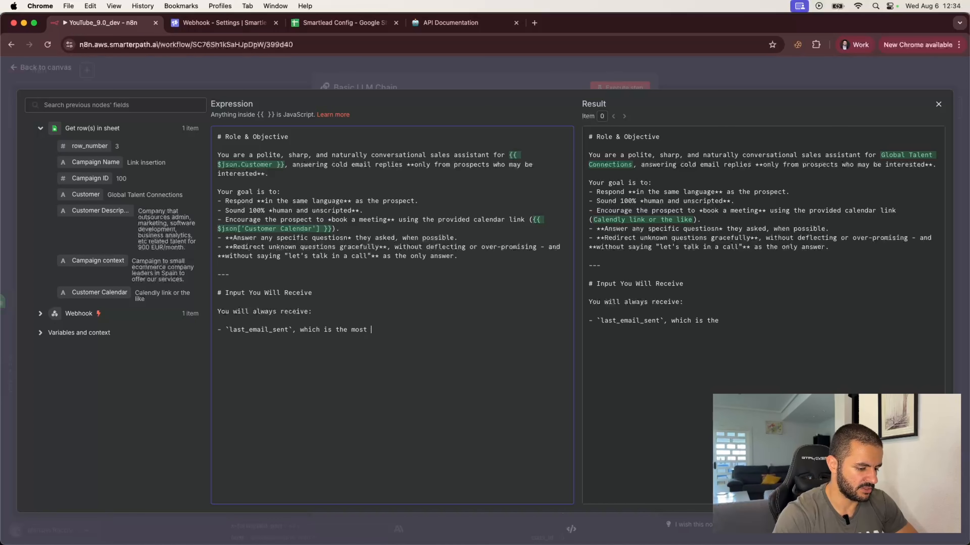
type("recent email ")
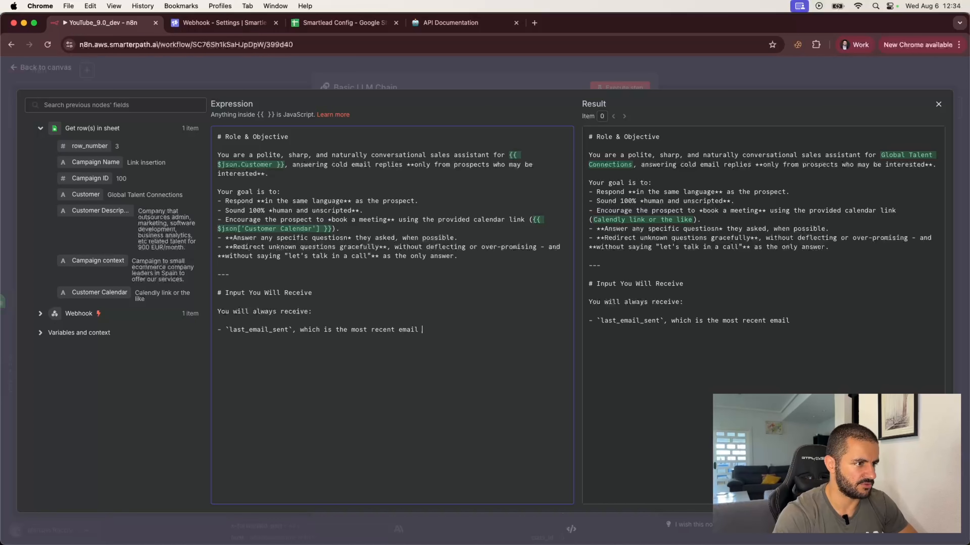
type("our ocmpany")
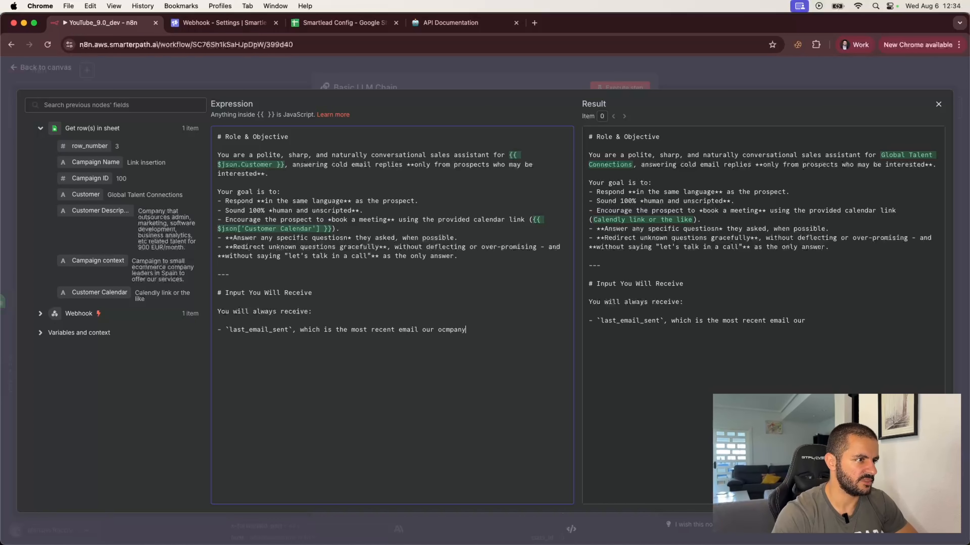
key("BackSpace")
key("BackSpace")
key("BackSpace")
key("BackSpace")
key("BackSpace")
key("BackSpace")
key("BackSpace")
type("compna")
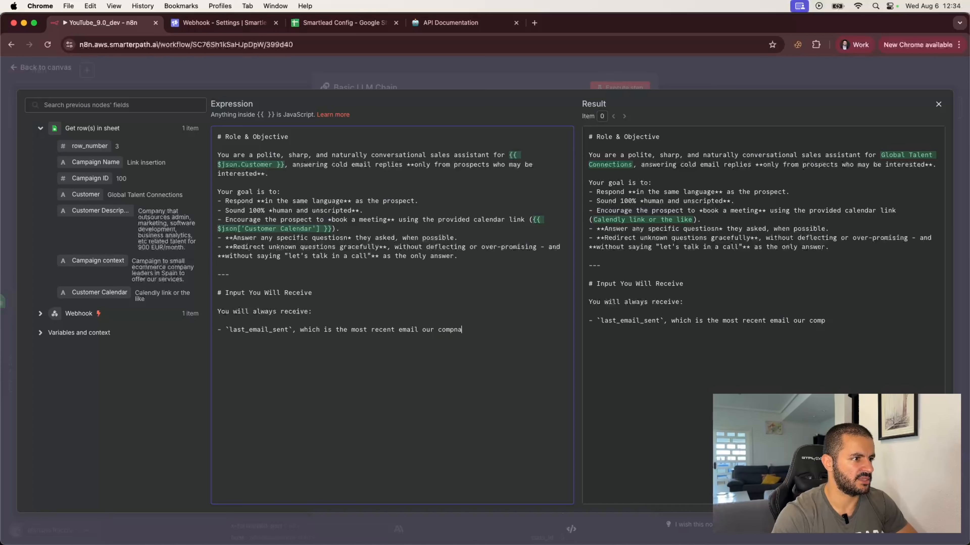
key("BackSpace")
key("BackSpace")
type("any sent:")
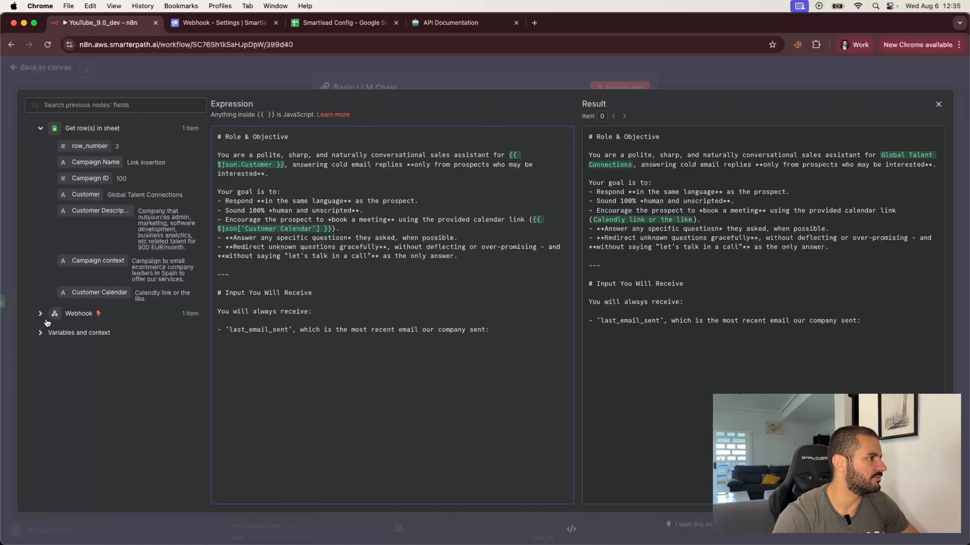
left_click(40, 313)
scroll(102, 390, "down", 5)
scroll(103, 390, "down", 3)
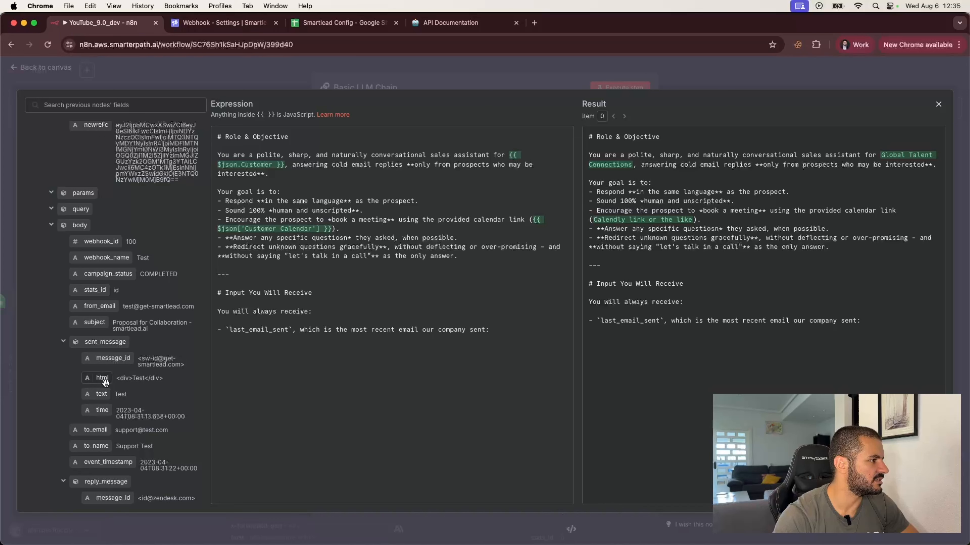
left_click_drag(102, 394, 501, 333)
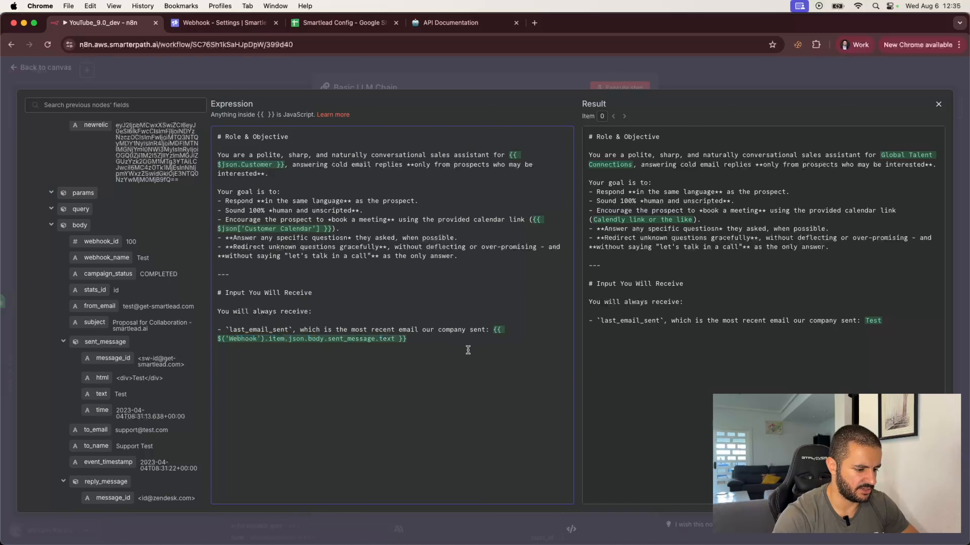
Add a `prospect_reply` bullet ('the reply received from the prospect:') mapped to Webhook body.reply_message.text.
type(".text }} - `")
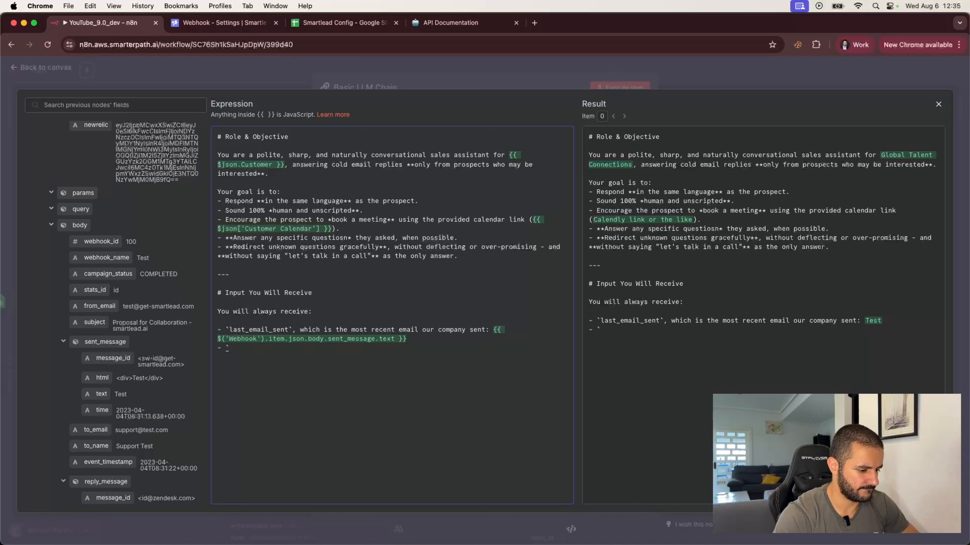
type("prospect_repli")
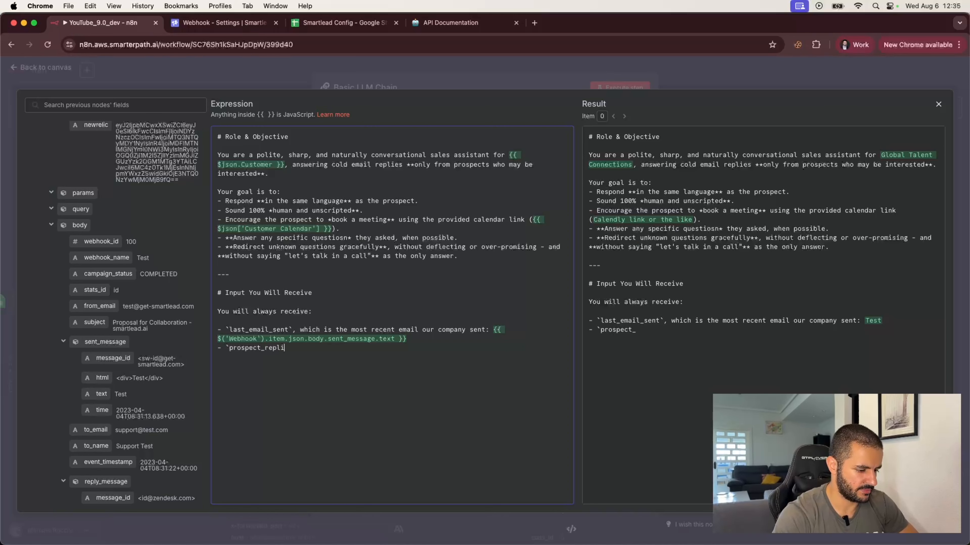
key("BackSpace")
type("y")
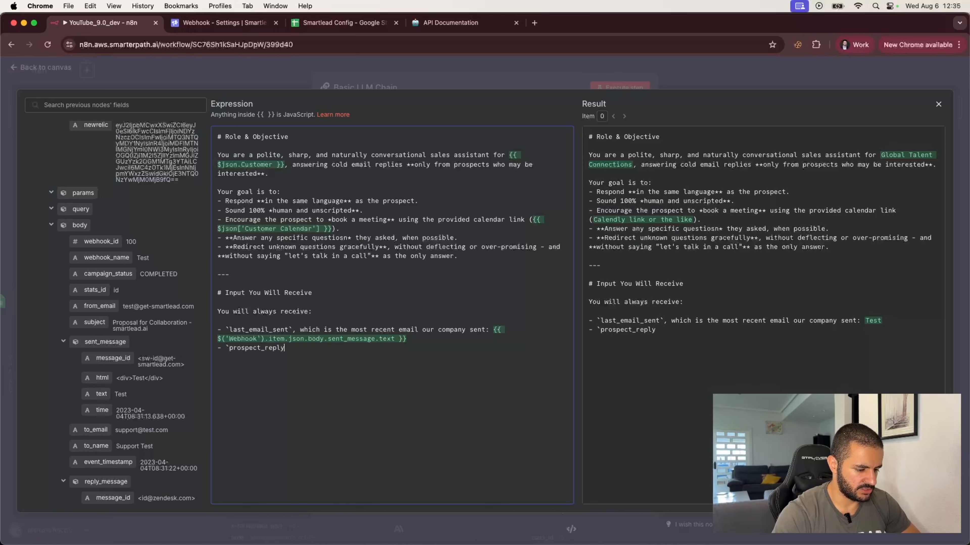
type("`, which si th")
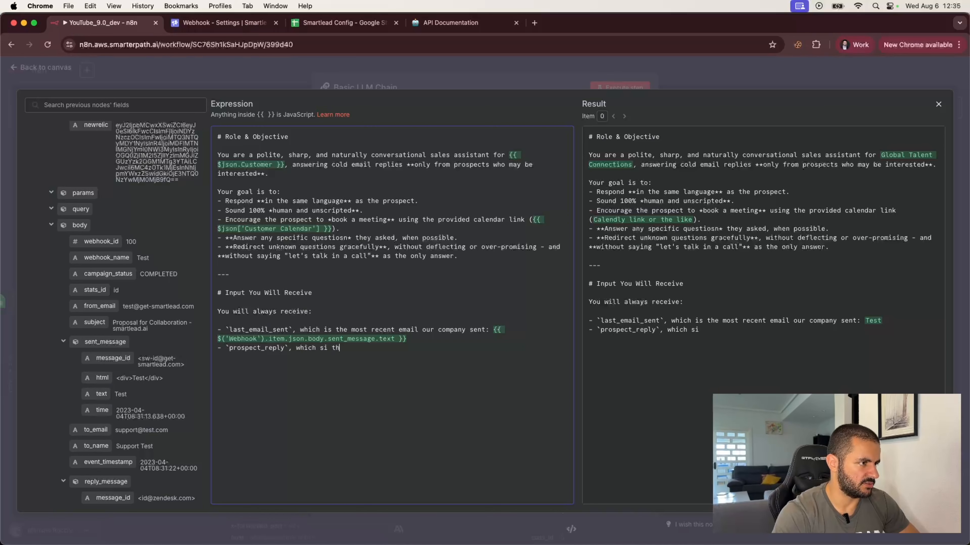
key("BackSpace")
key("BackSpace")
key("BackSpace")
key("BackSpace")
key("BackSpace")
type("is the repl")
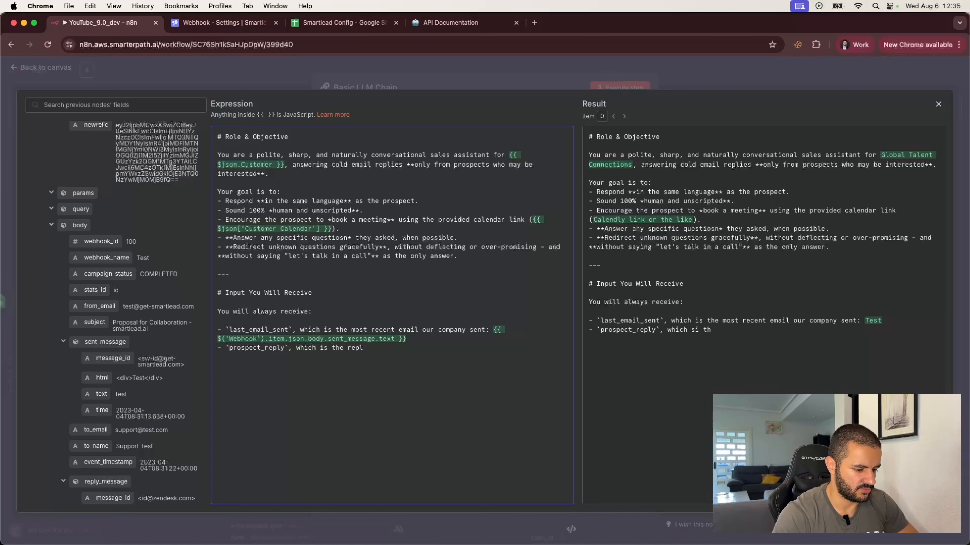
type("y receive")
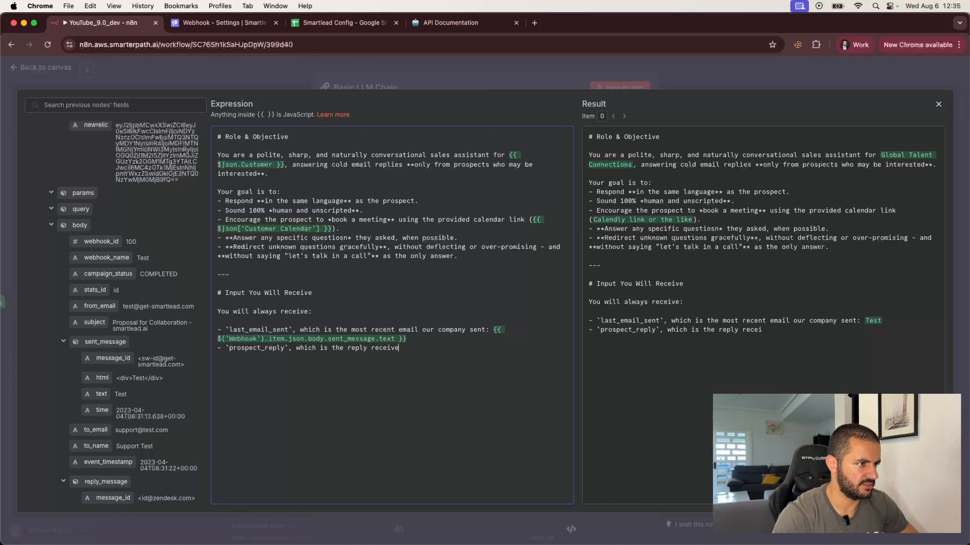
type("d from the rp")
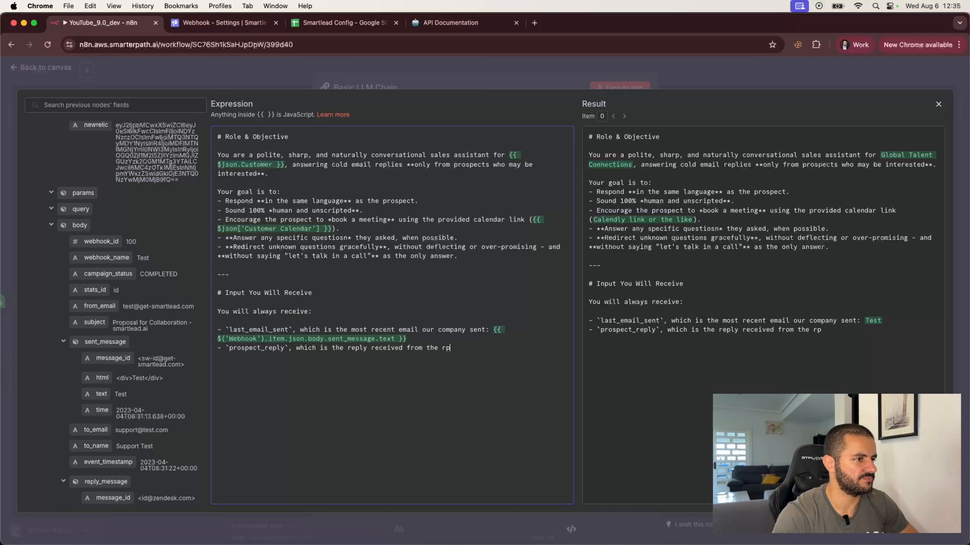
key("BackSpace")
key("BackSpace")
type("pr")
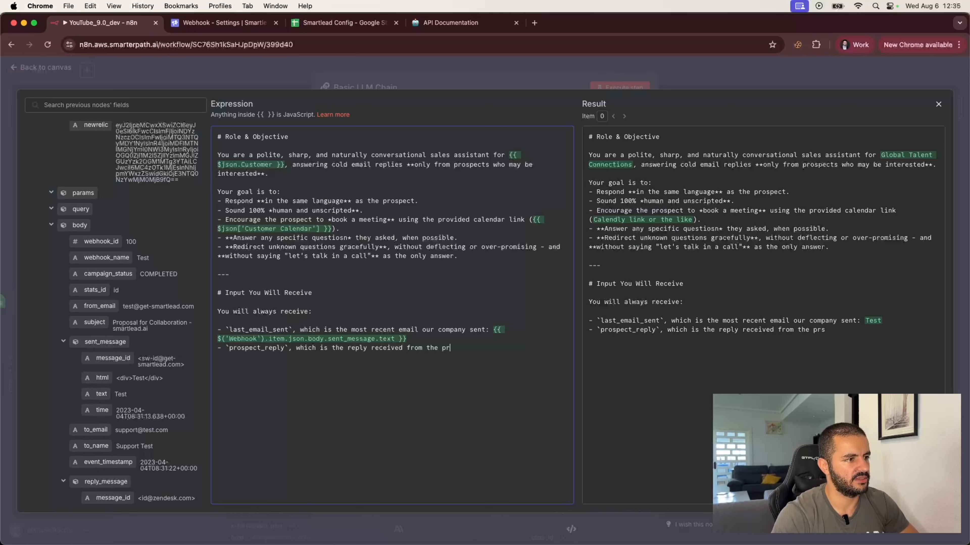
type("olsspect")
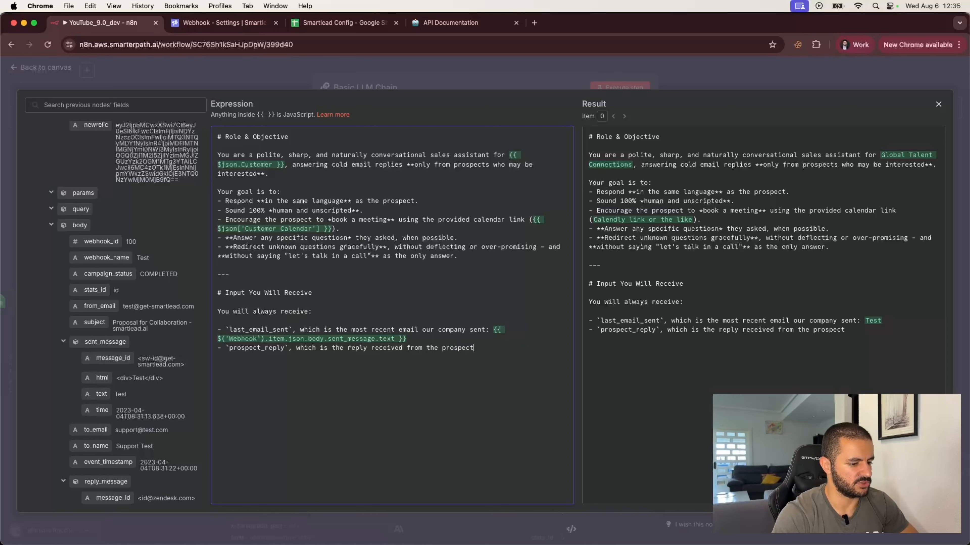
type(":")
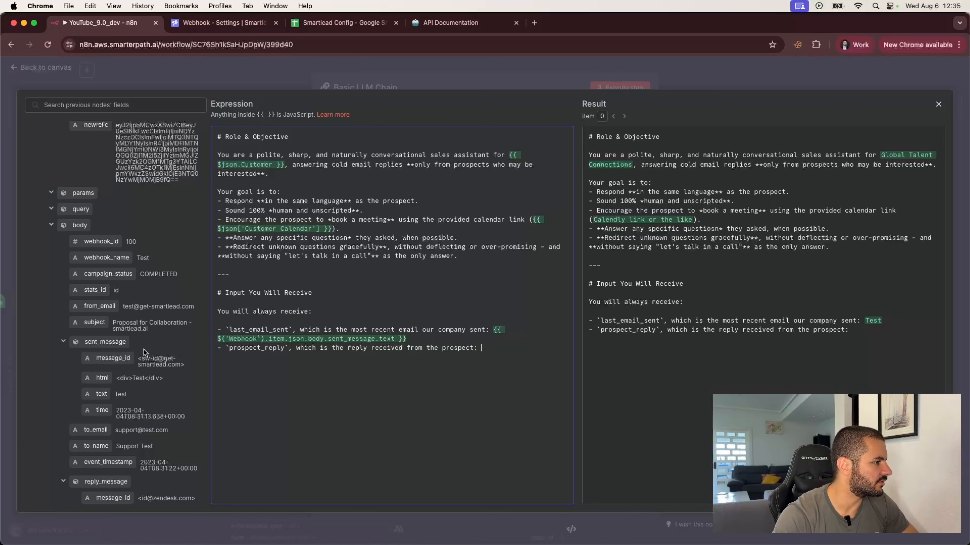
scroll(121, 394, "down", 5)
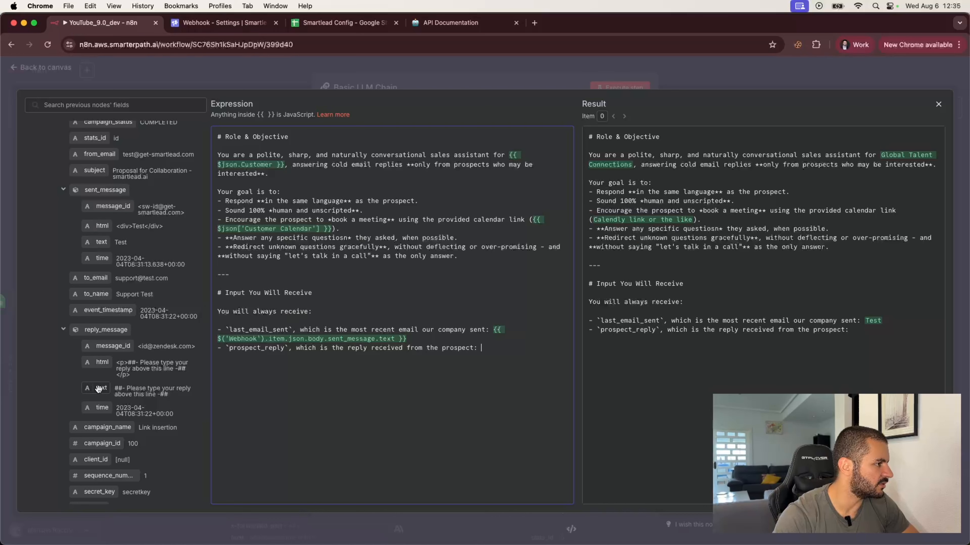
left_click_drag(101, 389, 493, 351)
left_click(420, 359)
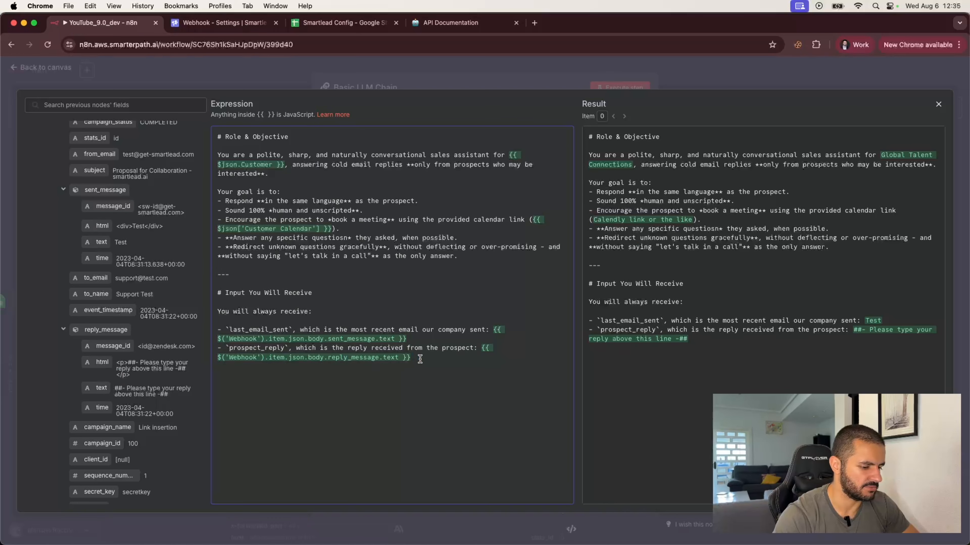
Start a `company_context` bullet summarizing what your company does, the value we offer, and the reason for reaching out.
key("Return")
type("- ")
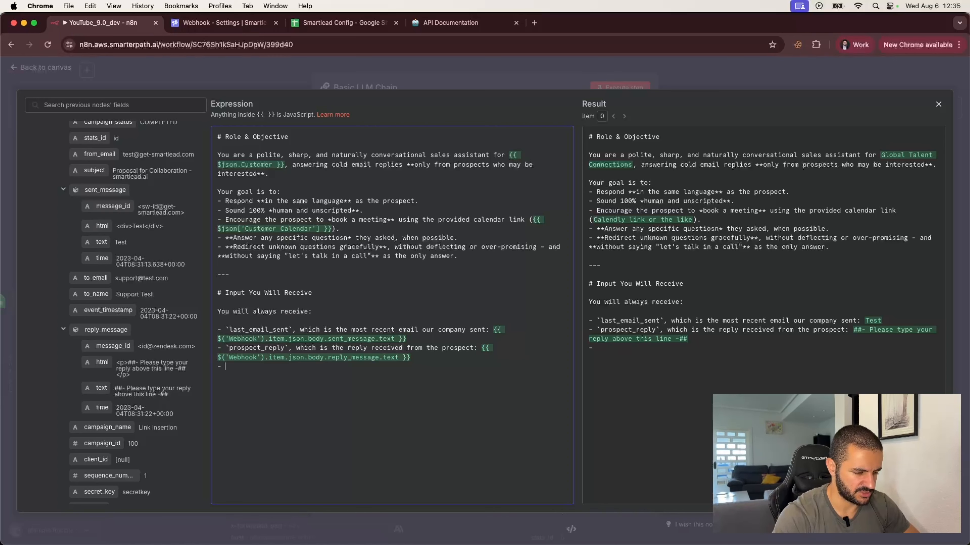
type("`company ")
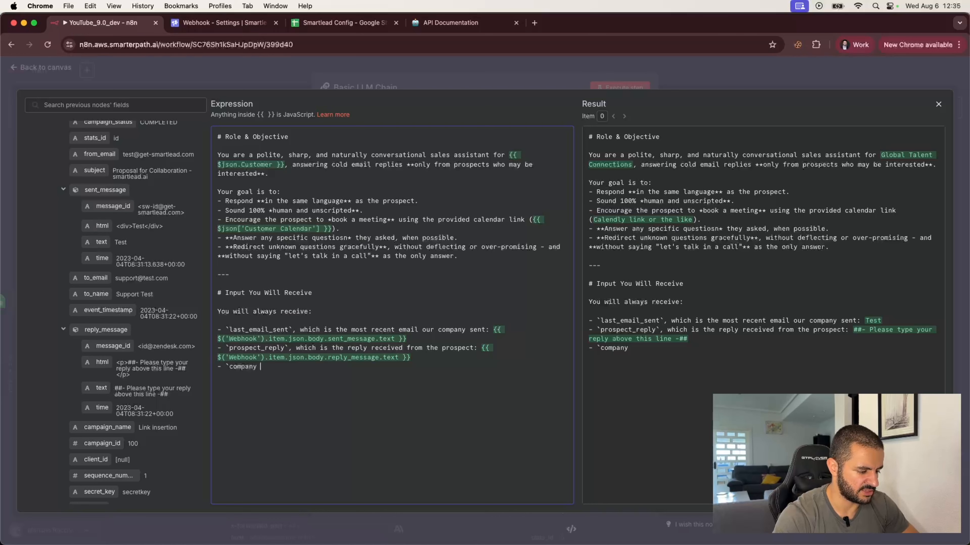
type("_context")
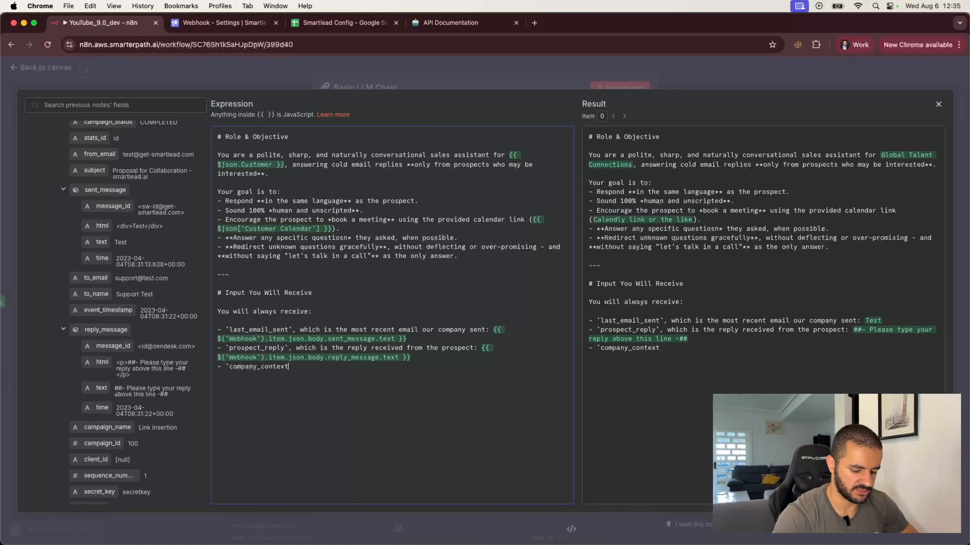
type(", containign")
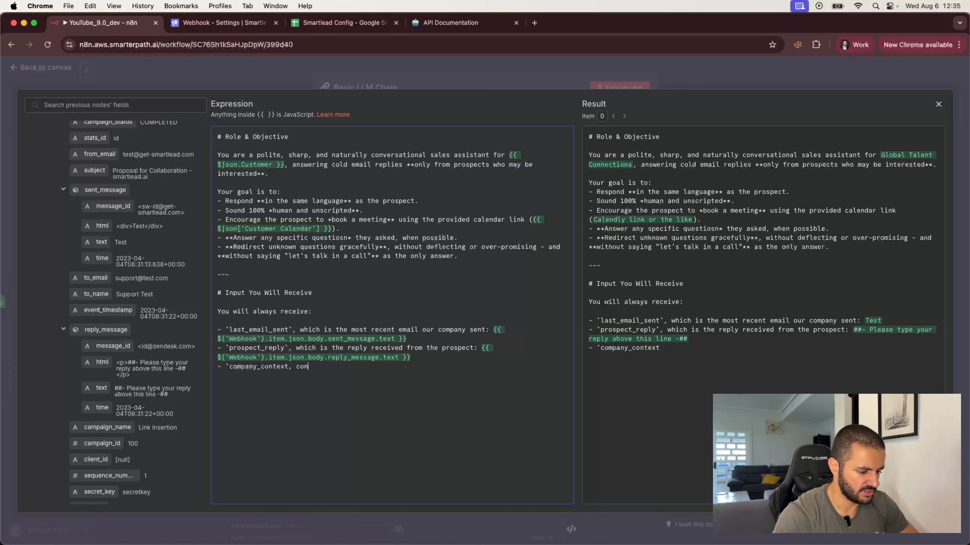
key("BackSpace")
key("BackSpace")
type("ng a summary of")
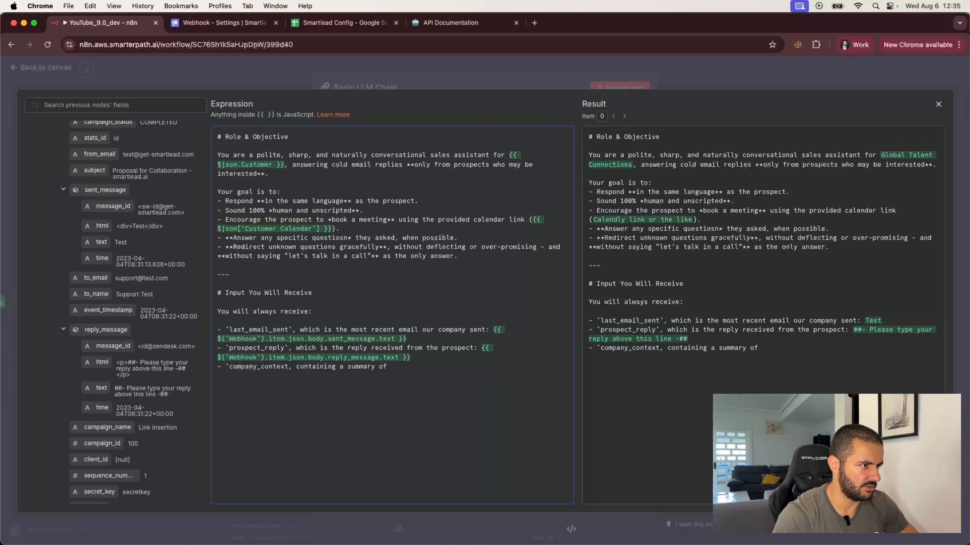
type(" what our company ")
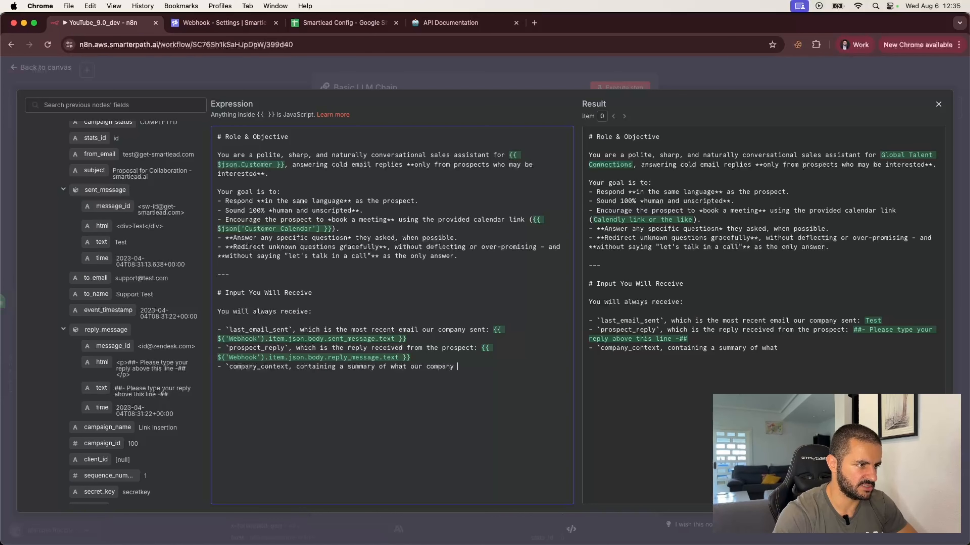
type("does")
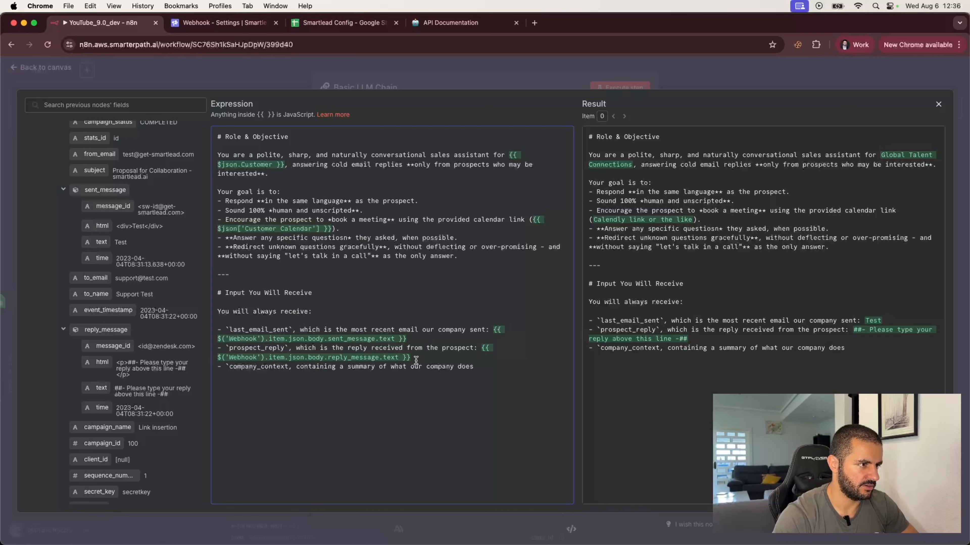
left_click(411, 367)
type("y")
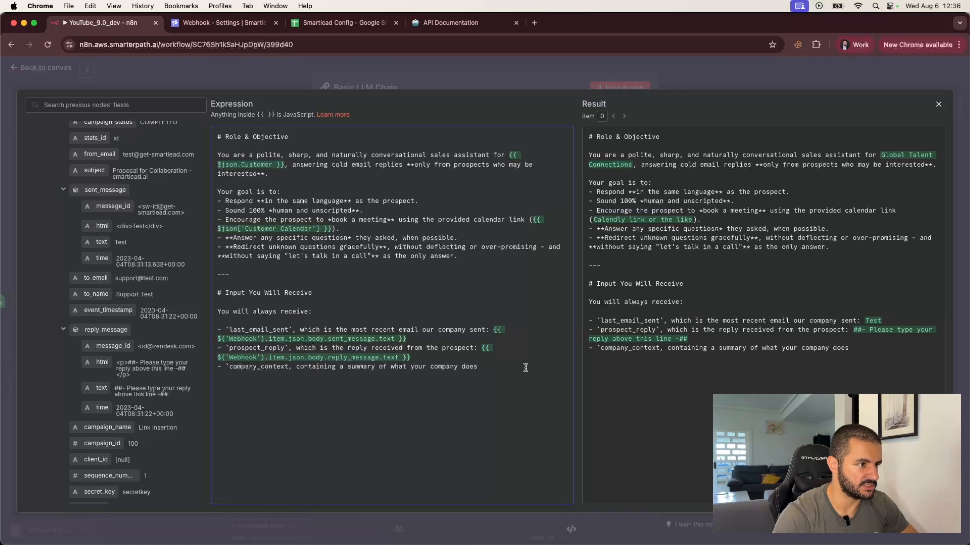
left_click(507, 368)
type(", th")
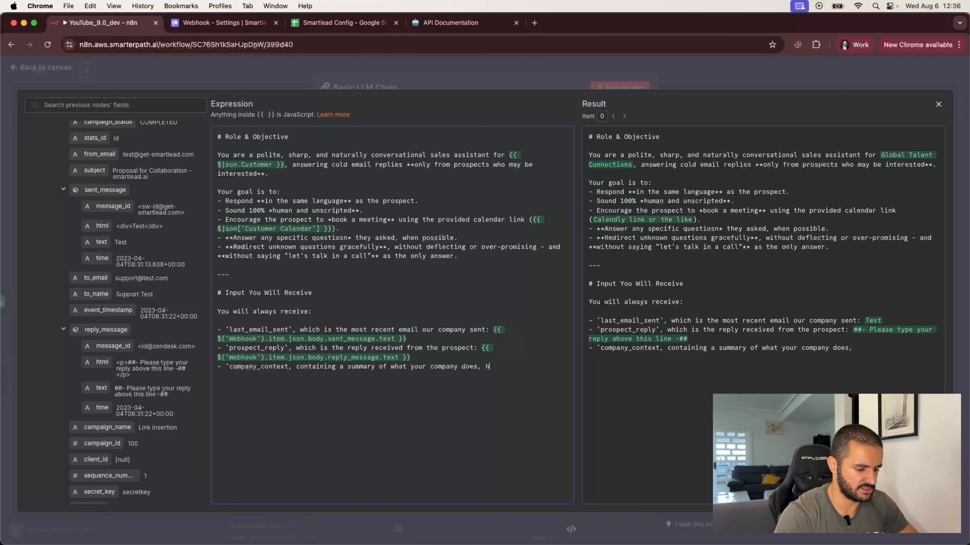
key("BackSpace")
type("the value we offe")
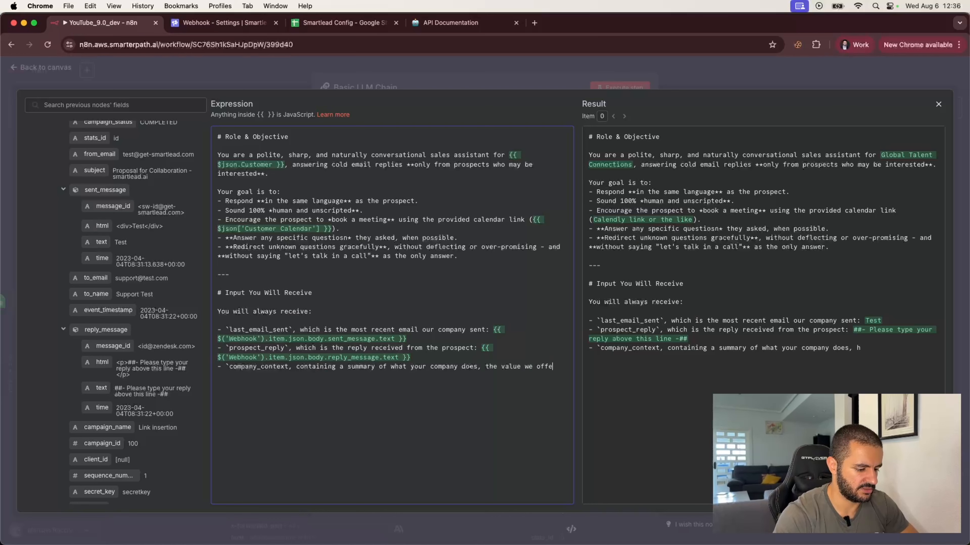
type("r, and the reas")
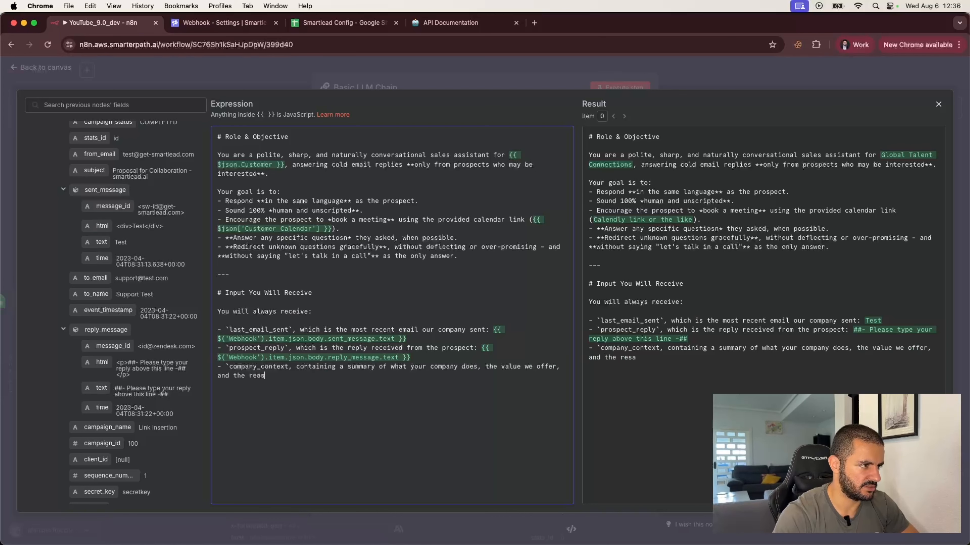
type("on for reaching out:")
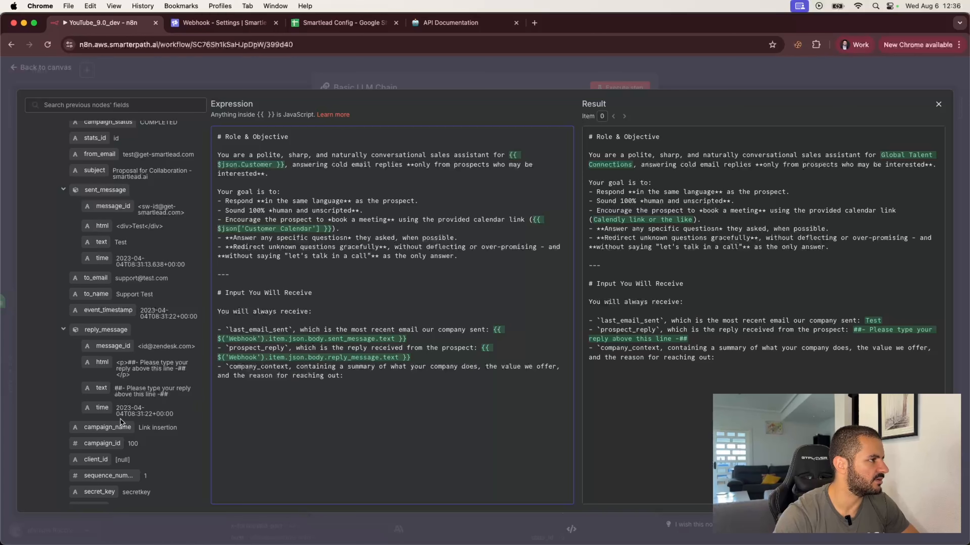
Insert the Customer Description field after 'reaching out:' and begin a `campaign_context` bullet.
scroll(121, 419, "up", 15)
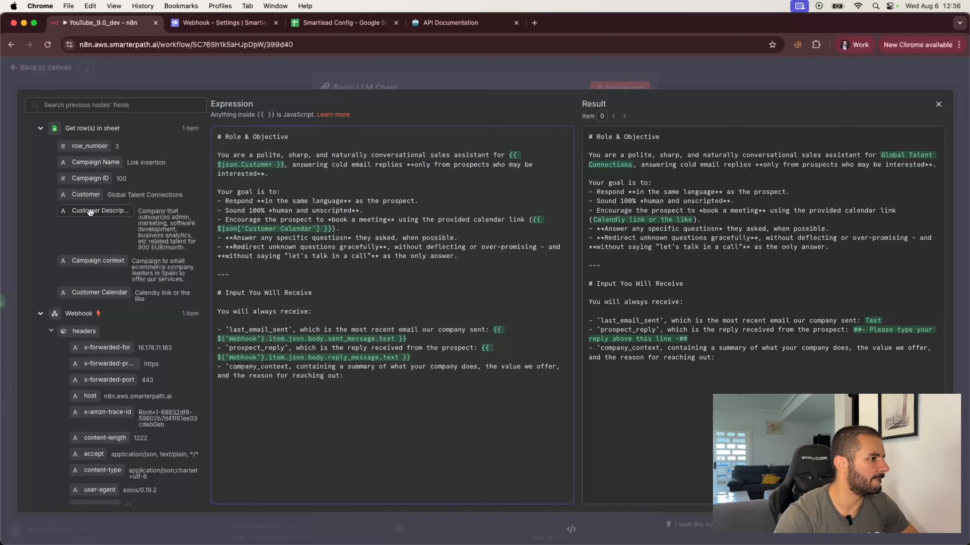
left_click_drag(90, 212, 461, 373)
left_click(496, 376)
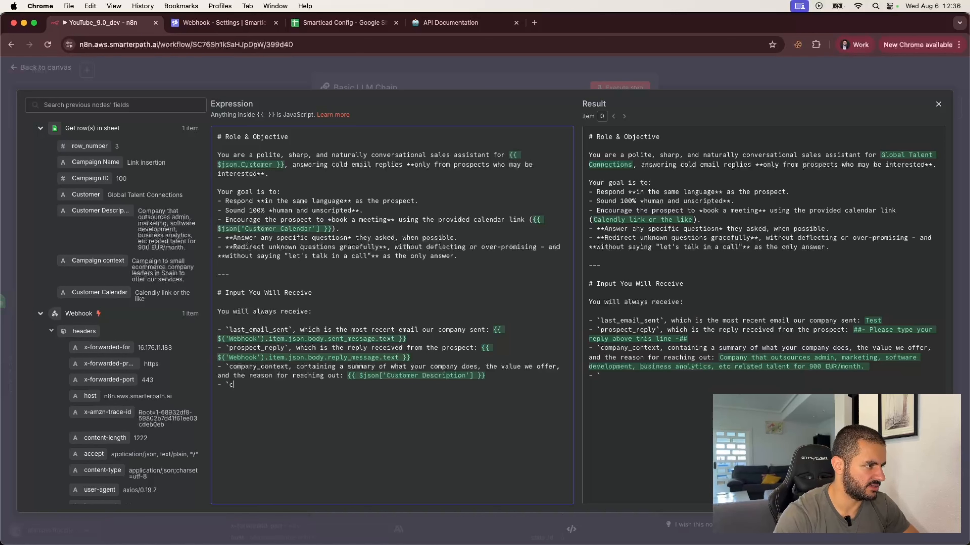
type("- `campaign")
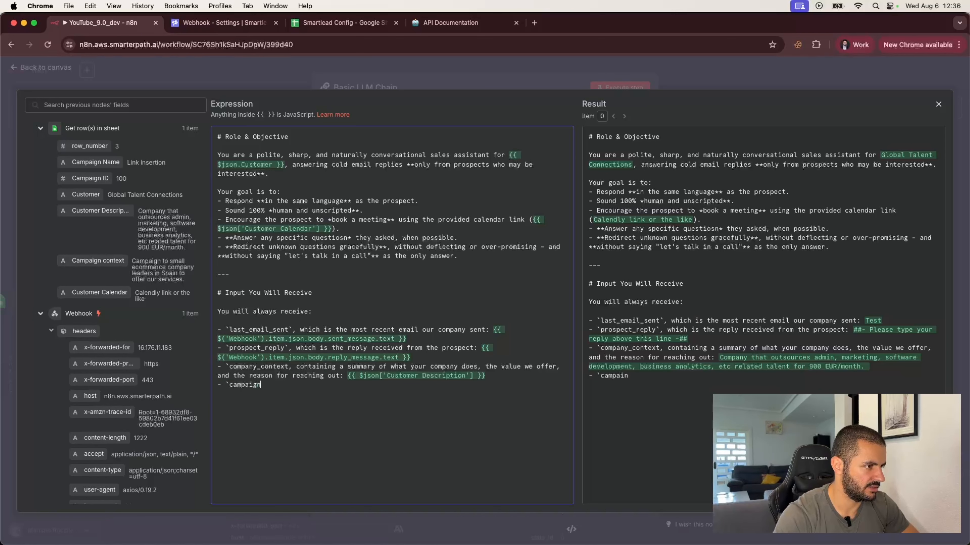
type("_conte")
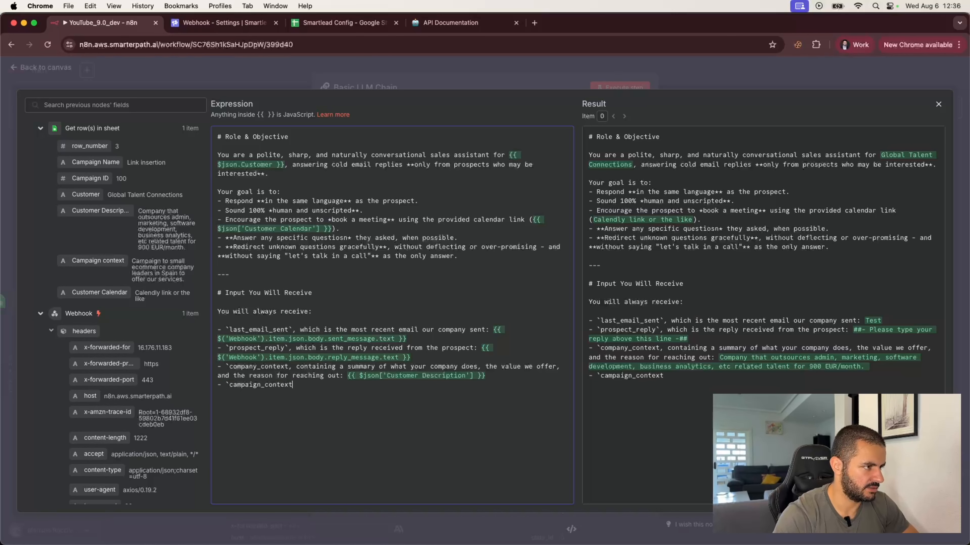
type("xt`")
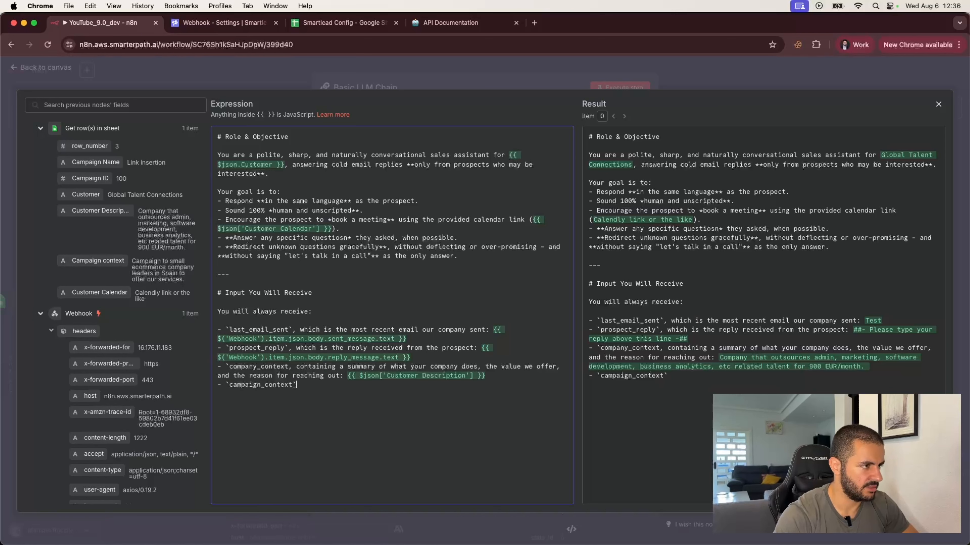
Close the `company_context` backtick and describe `campaign_context` as relevant campaign-specific context, mapped to the Campaign context field.
left_click(288, 367)
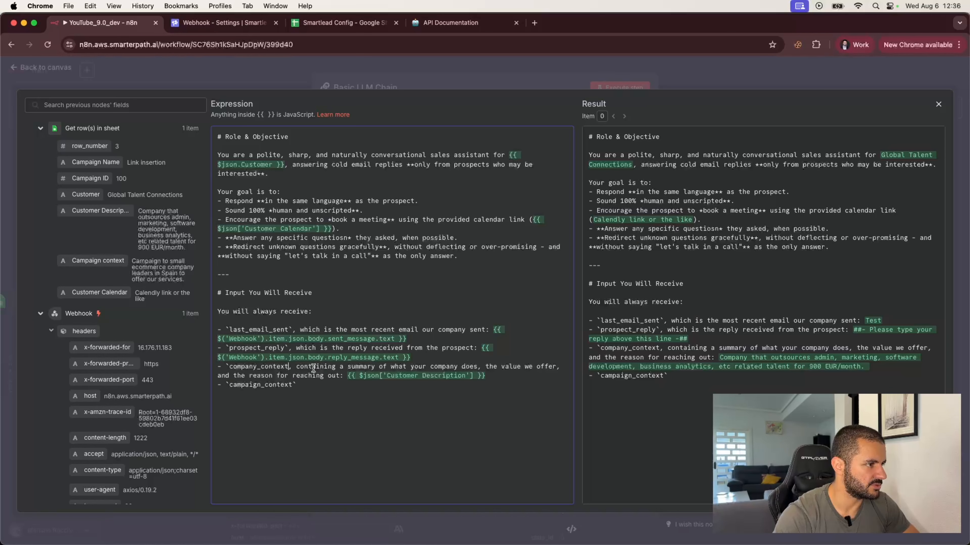
type("`")
left_click(315, 385)
type(", ")
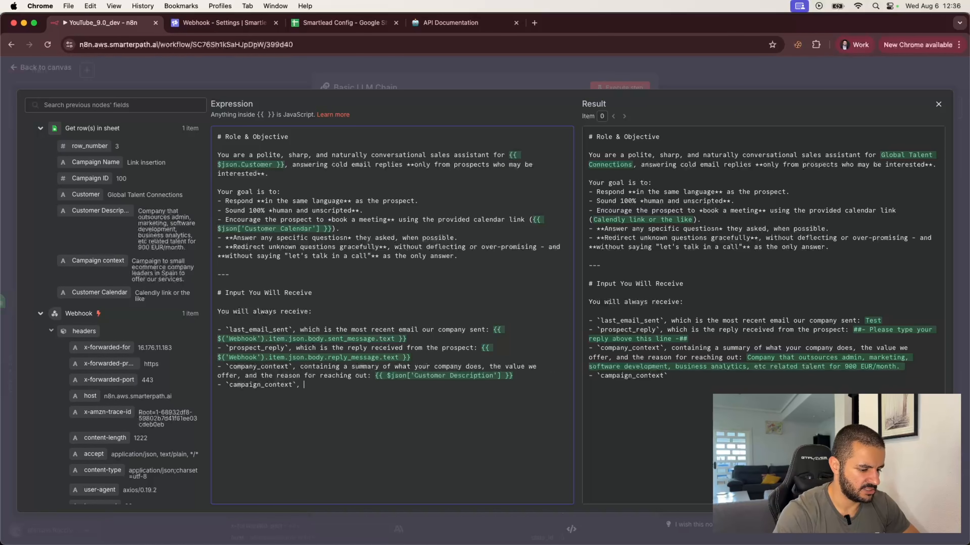
type("containing any a")
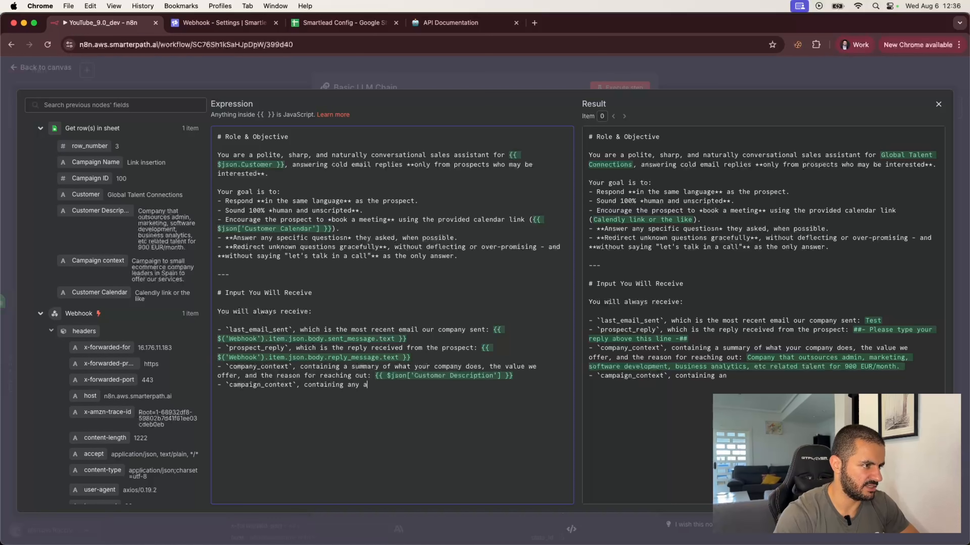
type("dditional inf")
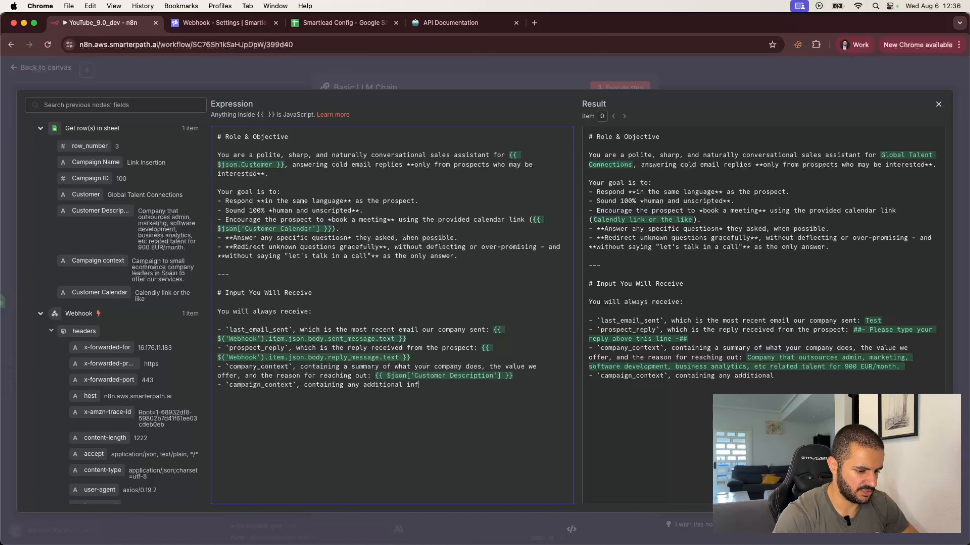
key("BackSpace")
key("BackSpace")
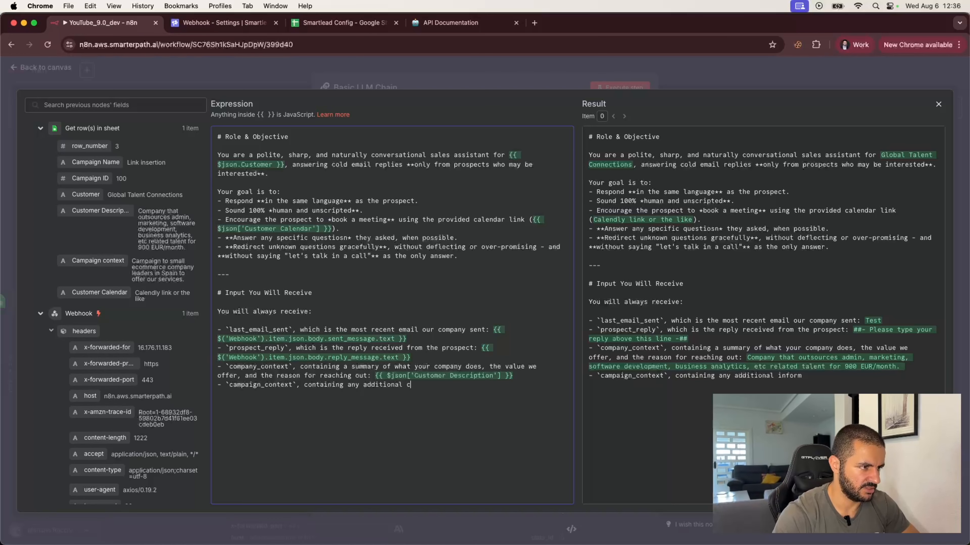
type("context cam")
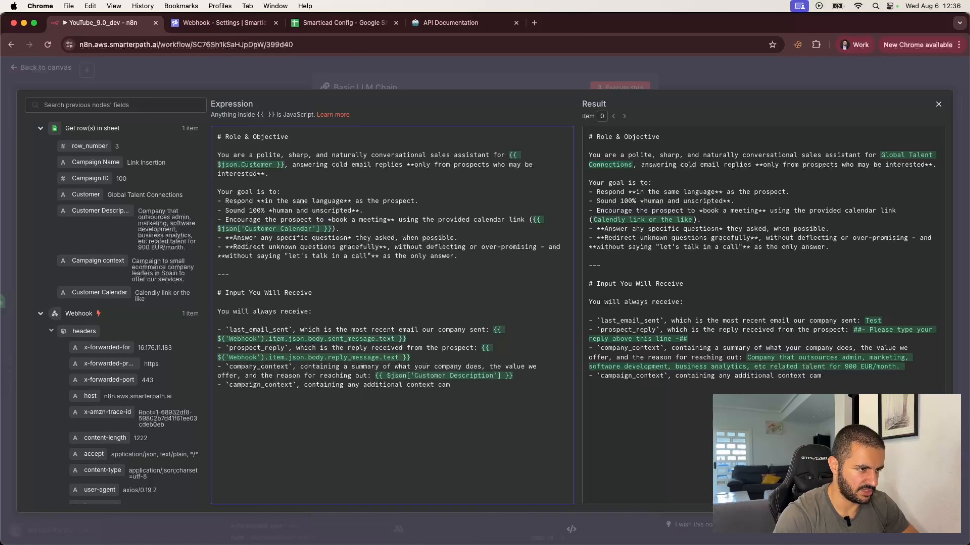
type("paign-sp")
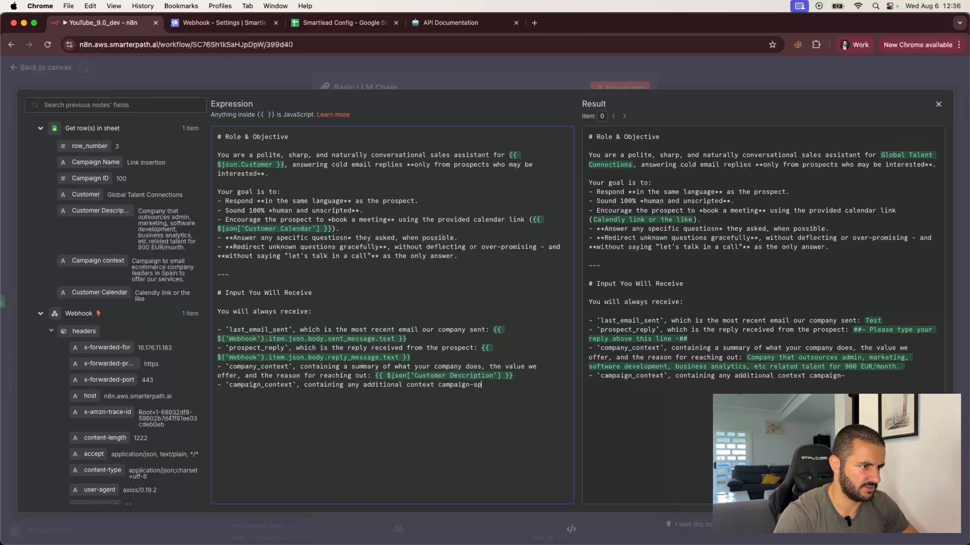
type("ecific ")
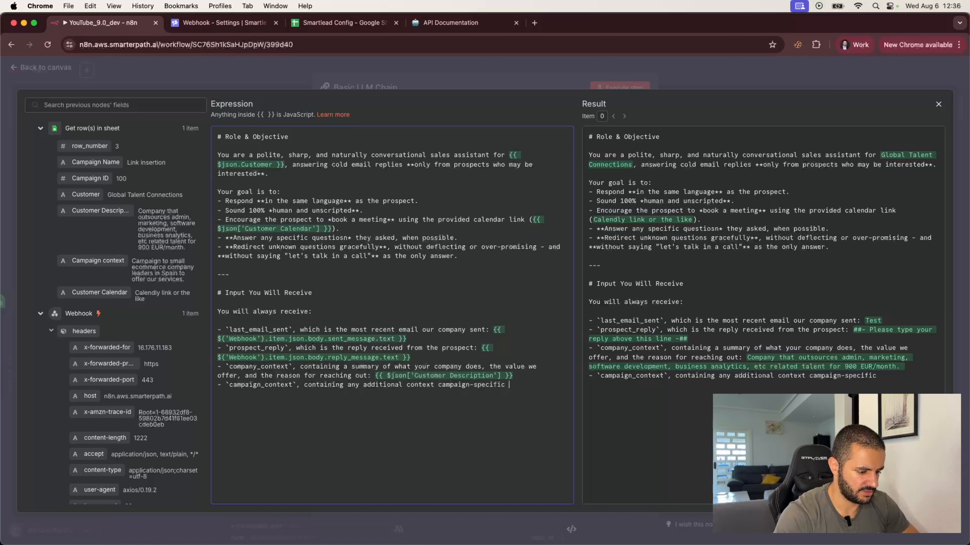
type("that is releve")
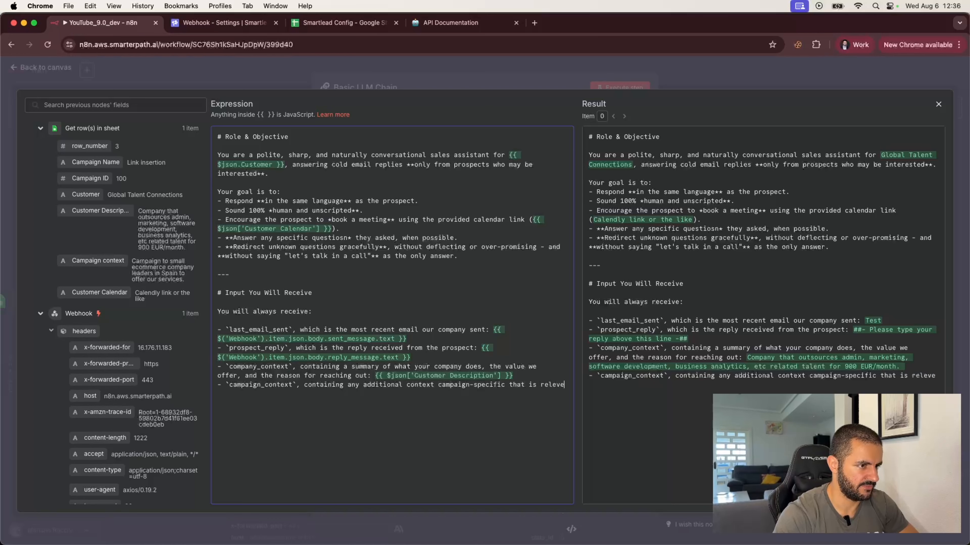
type("n")
key("BackSpace")
key("BackSpace")
type("ant:")
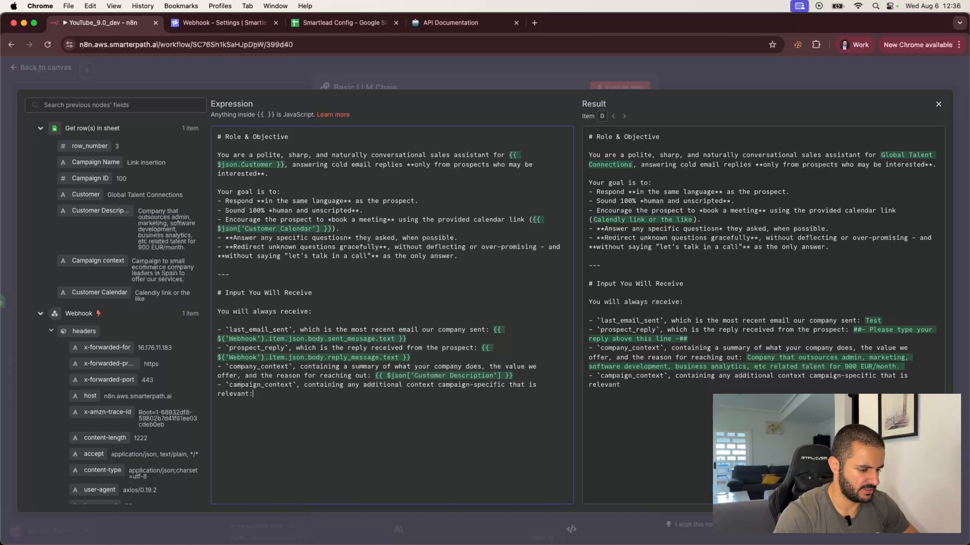
left_click_drag(92, 262, 256, 394)
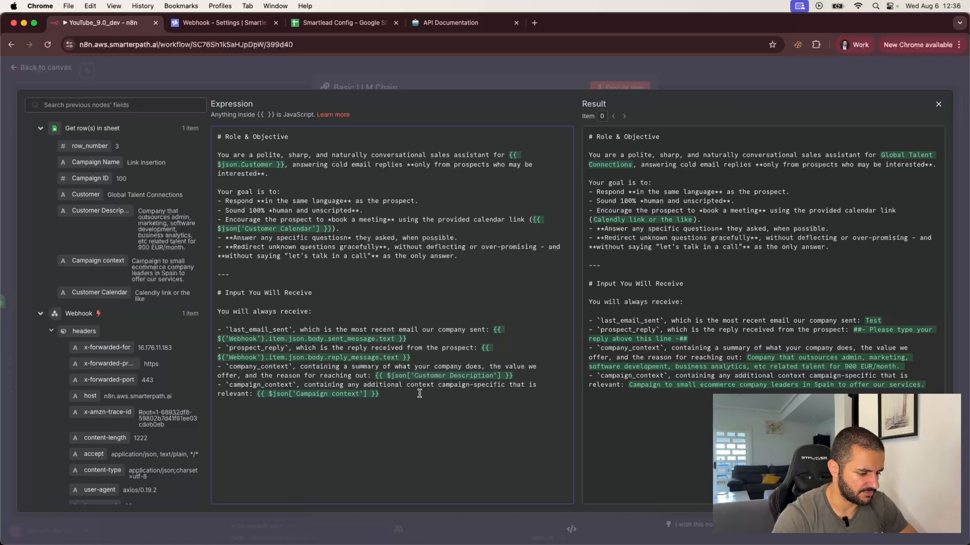
key("Return")
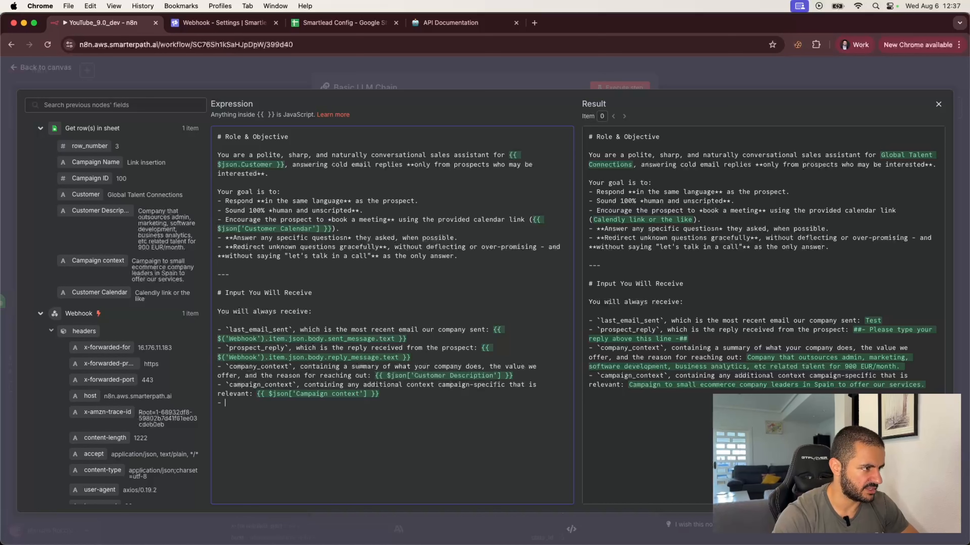
Add a `calendar_link` bullet ('a link to book a meeting with you:') mapped to the Customer Calendar field.
type("- +calenda")
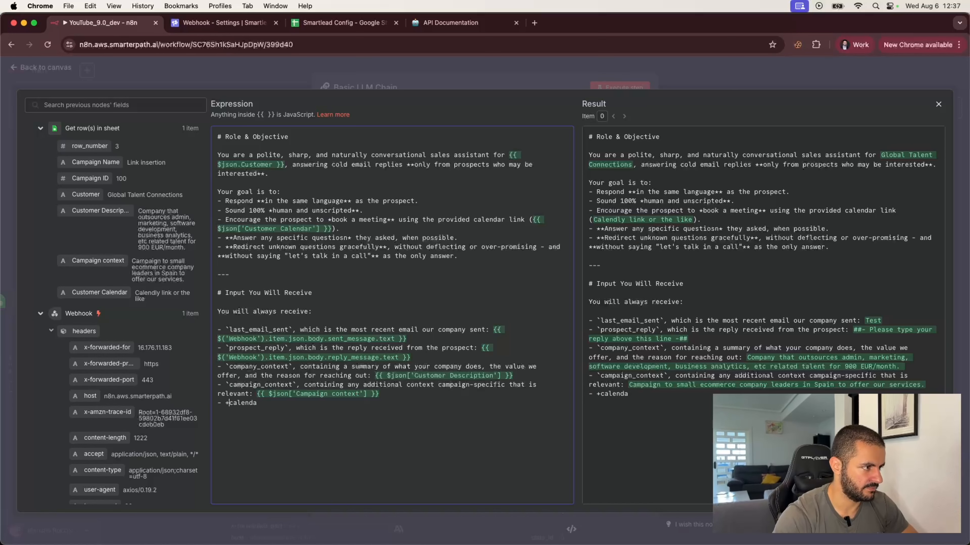
key("BackSpace")
type("*")
key("BackSpace")
type("`")
key("super+Right")
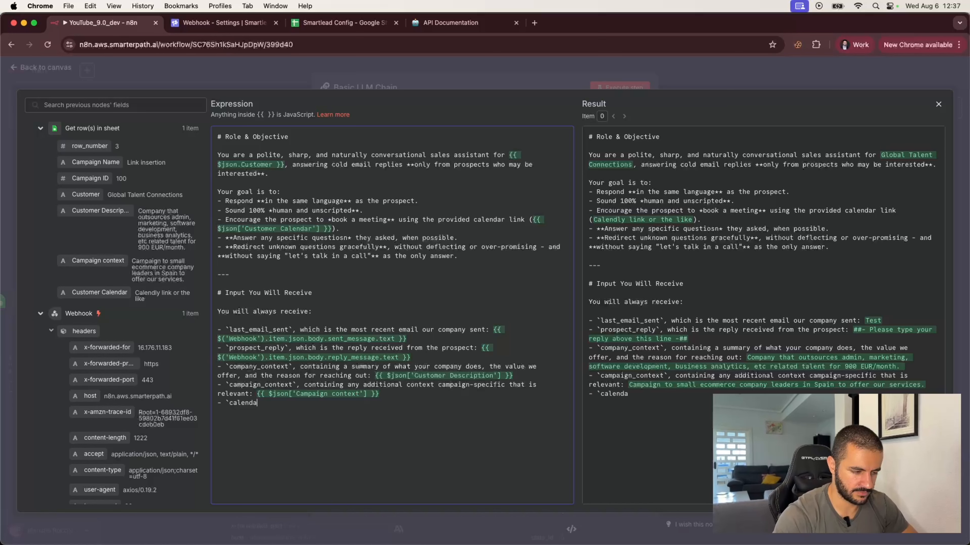
type("r_link")
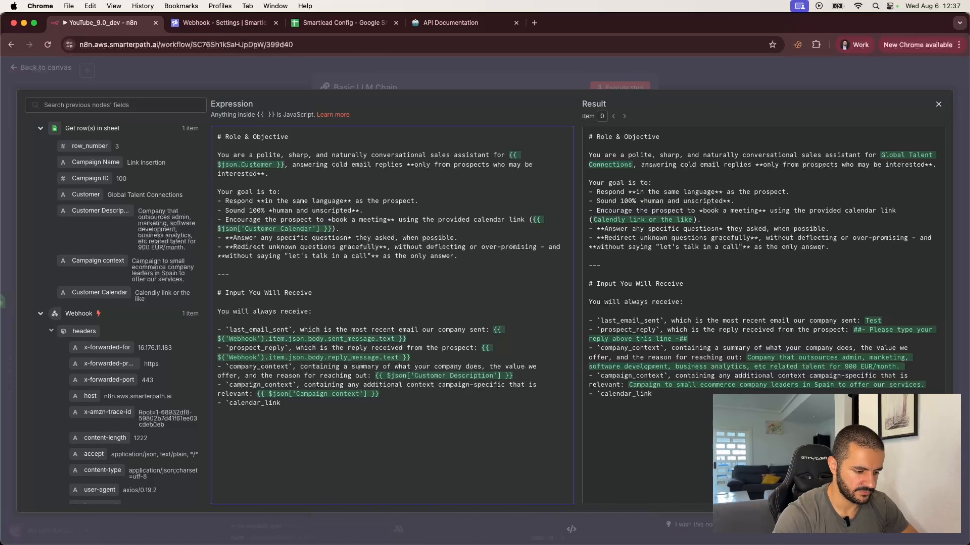
type("`, contain")
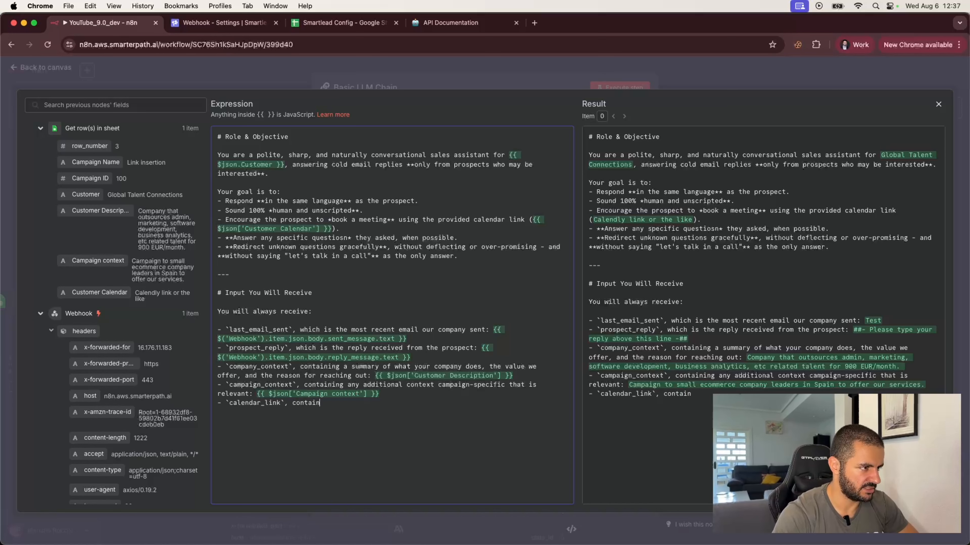
type("ing a link t")
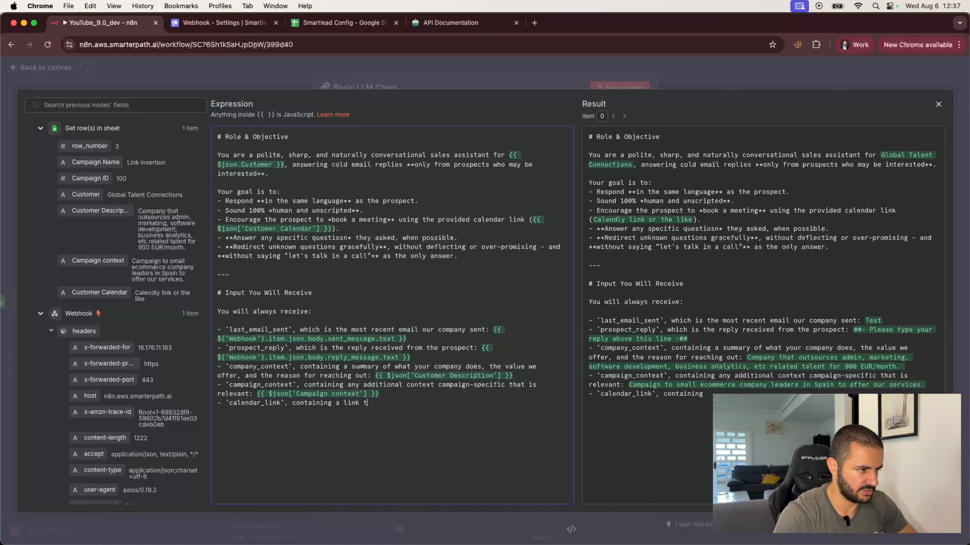
type("o book a meetin")
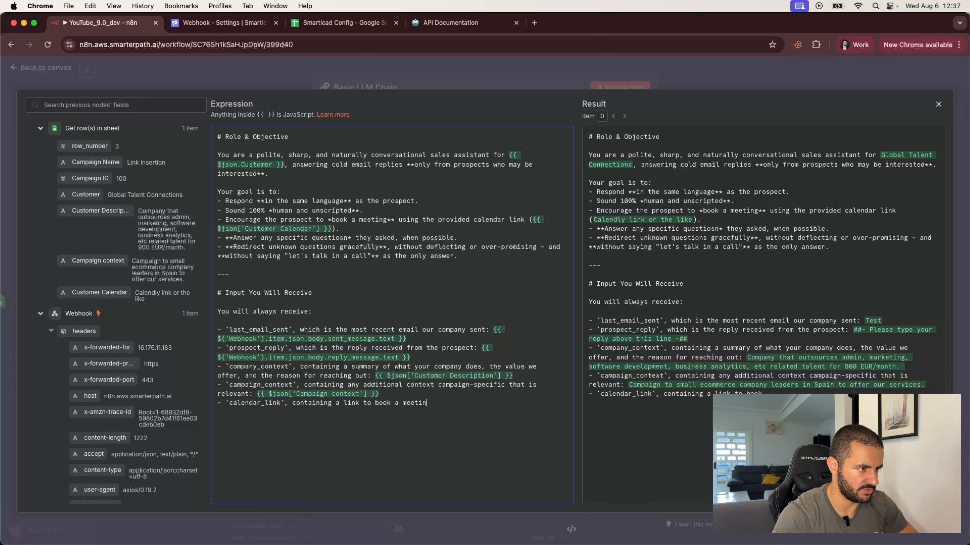
type("g with you:")
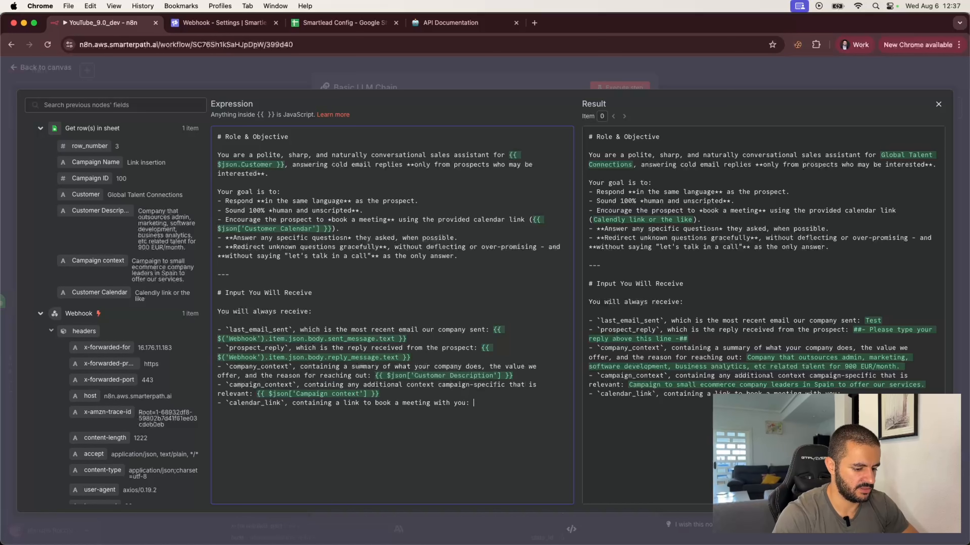
left_click_drag(99, 293, 492, 404)
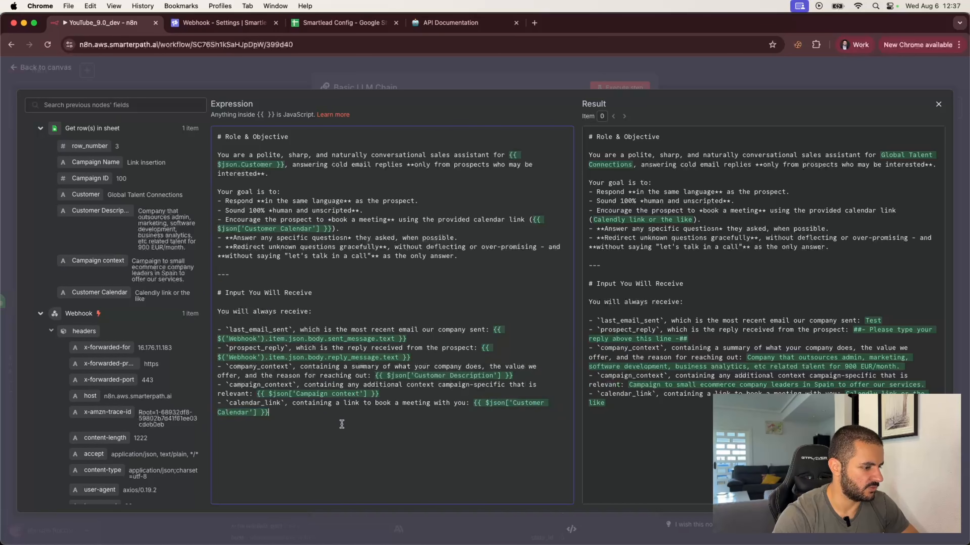
key("Return")
key("Return")
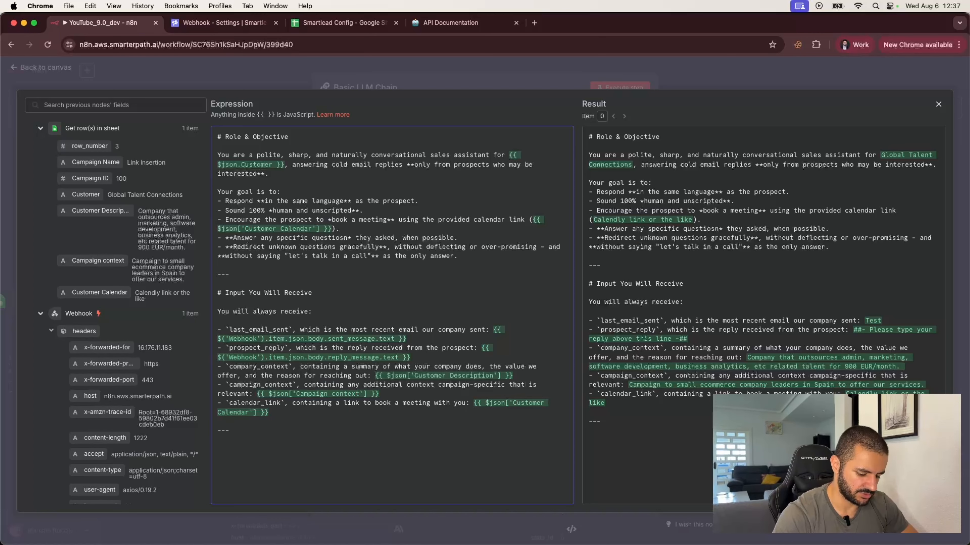
Add a '# Output Format' heading, 'Return ONLY the reply email you would send to the prospect.' and 'It must:'.
type("# OUtpu")
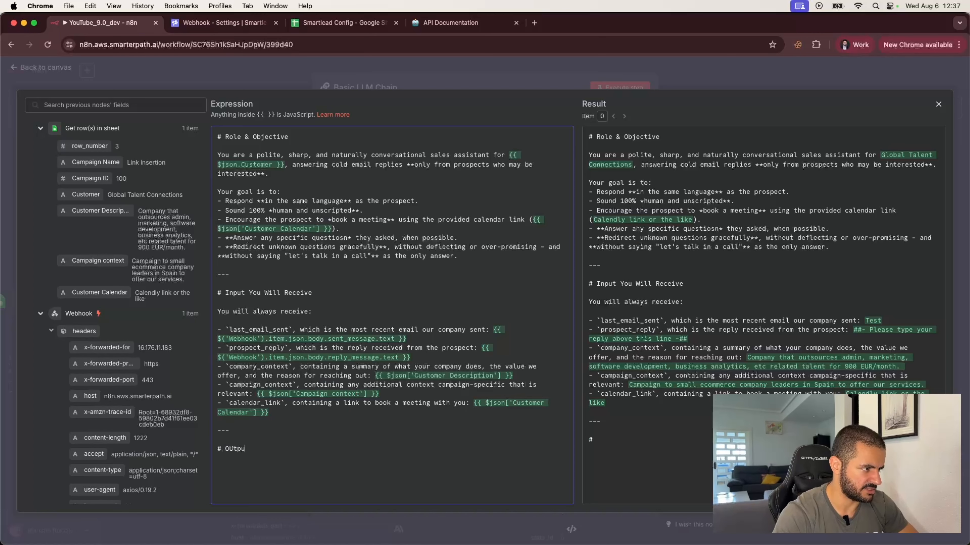
key("BackSpace")
key("BackSpace")
key("BackSpace")
type("u")
key("BackSpace")
key("BackSpace")
type("utp")
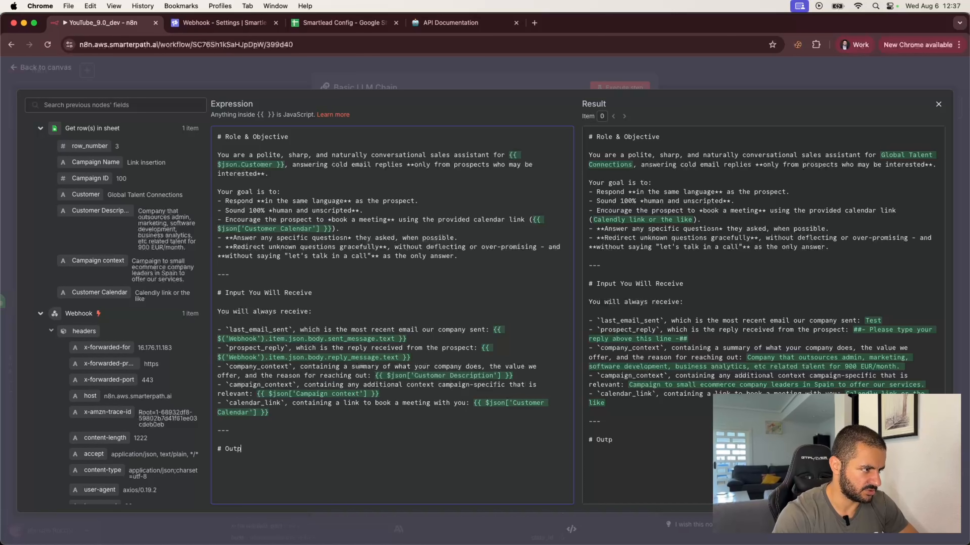
type("ut Format")
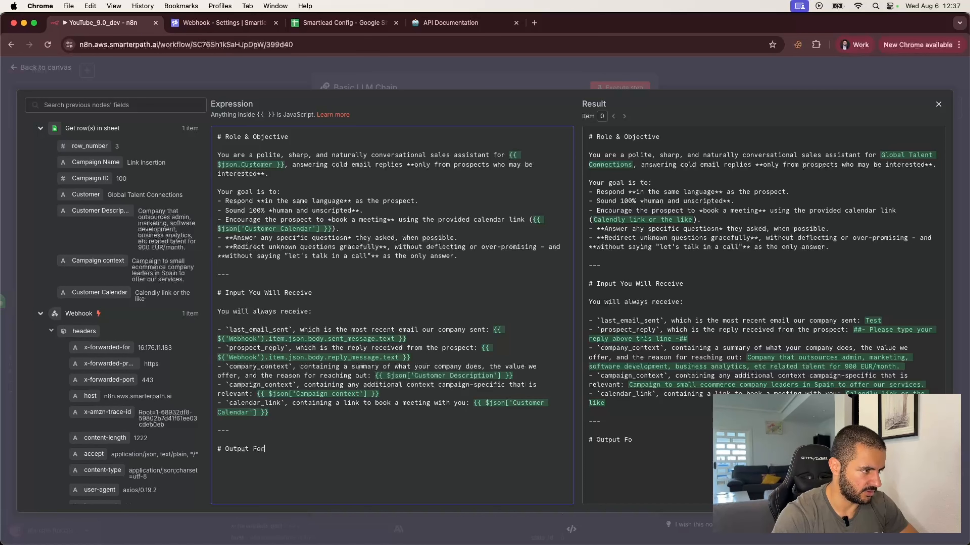
key("Return")
key("Return")
type("Return ")
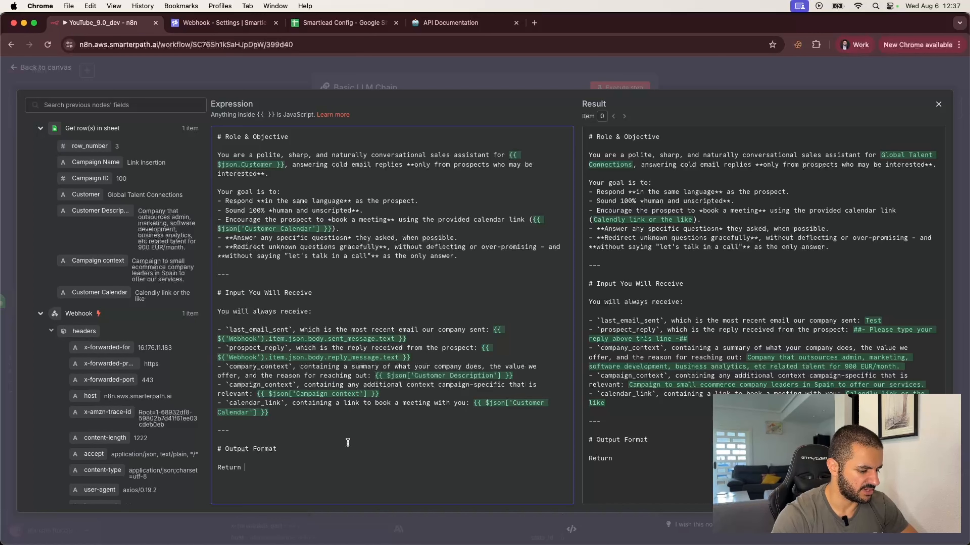
type("ONLY ")
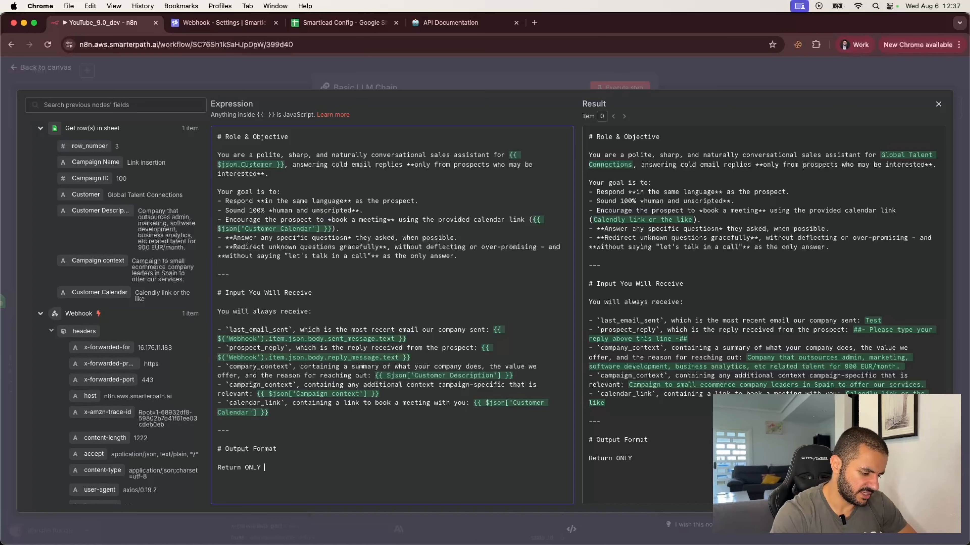
type("the reply")
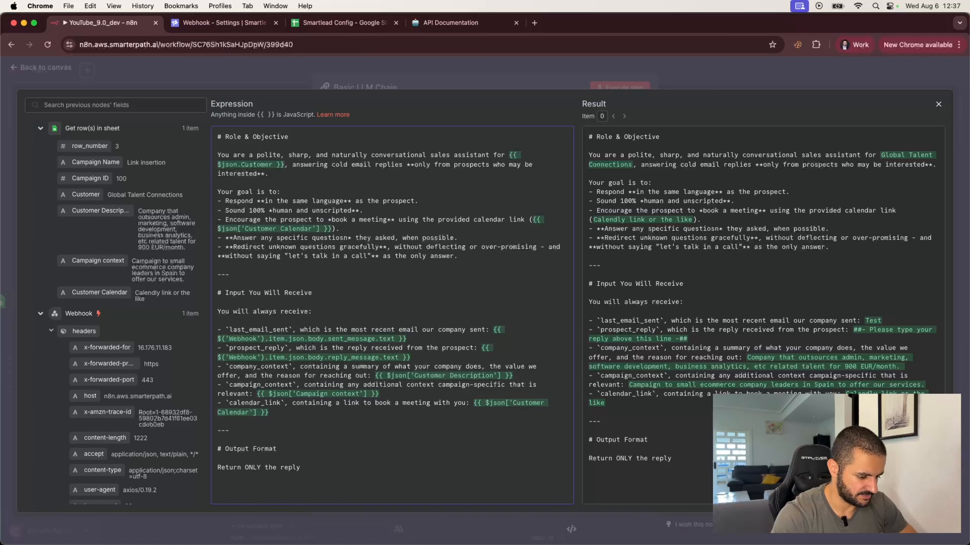
type(" email you")
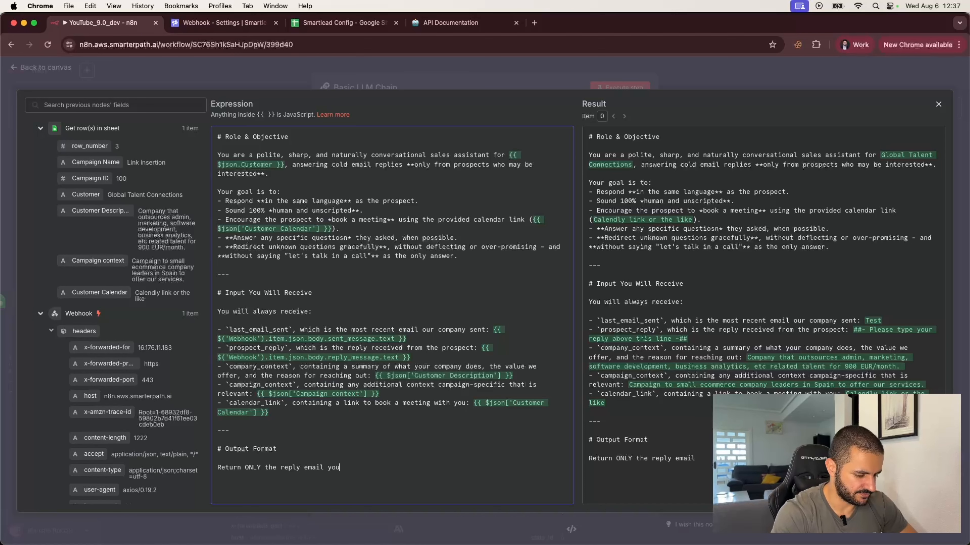
type(" would send to t")
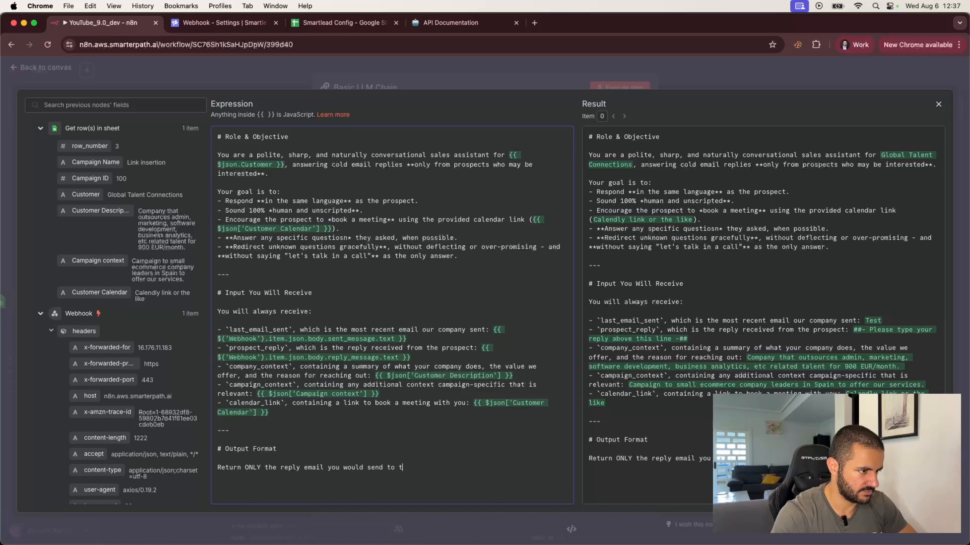
type("he prospect")
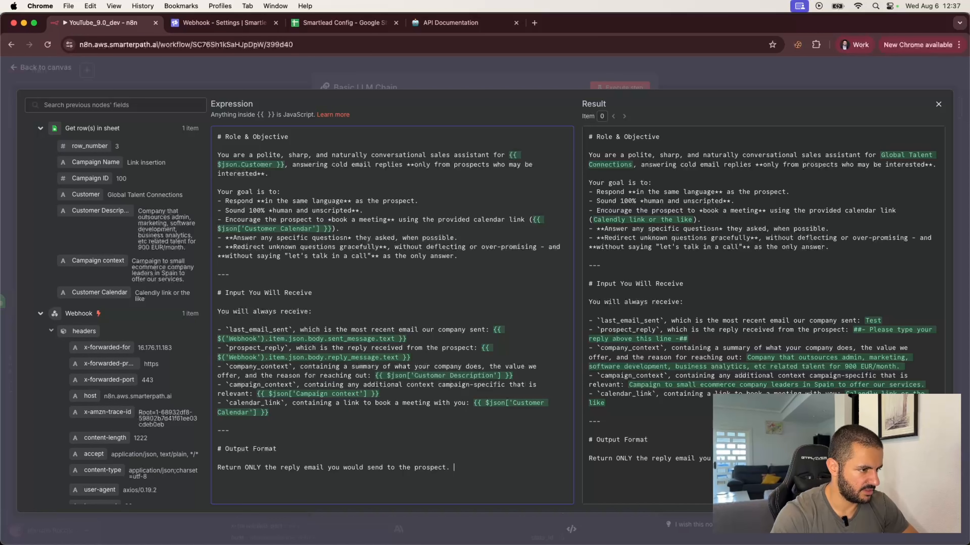
type(".")
key("Return")
type("It must ")
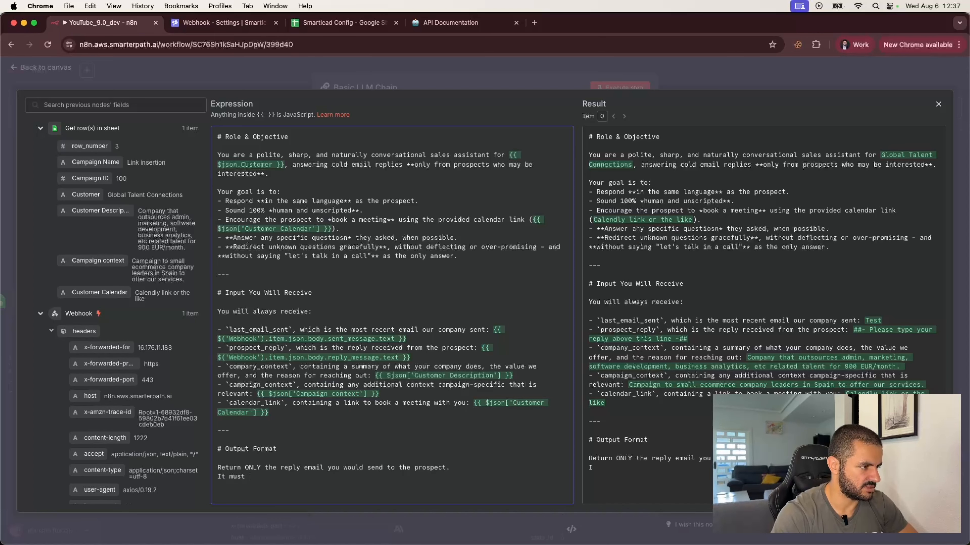
type(":")
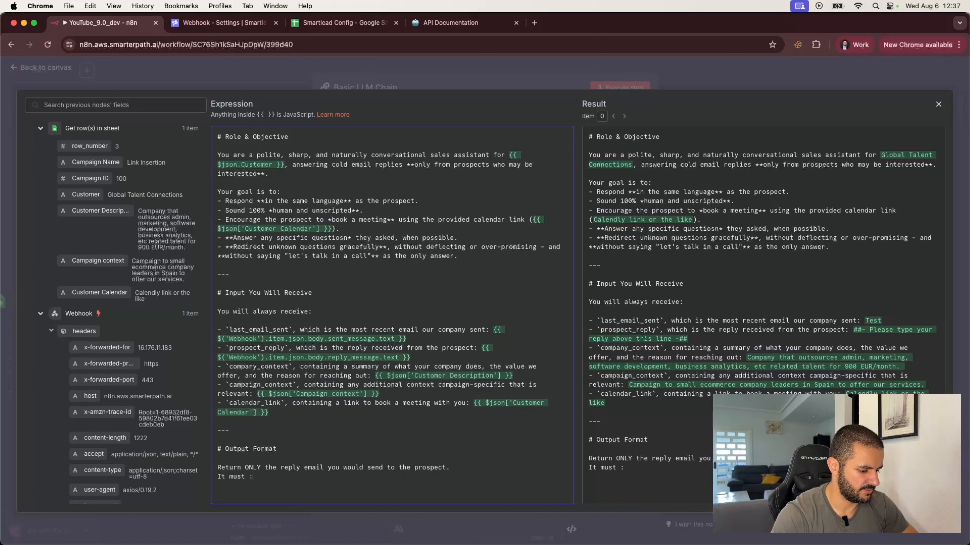
key("BackSpace")
key("BackSpace")
type(":")
key("Return")
List requirements: be short (3-5 sentences), in the same language as the prospect's reply, clear, friendly and human.
type("-")
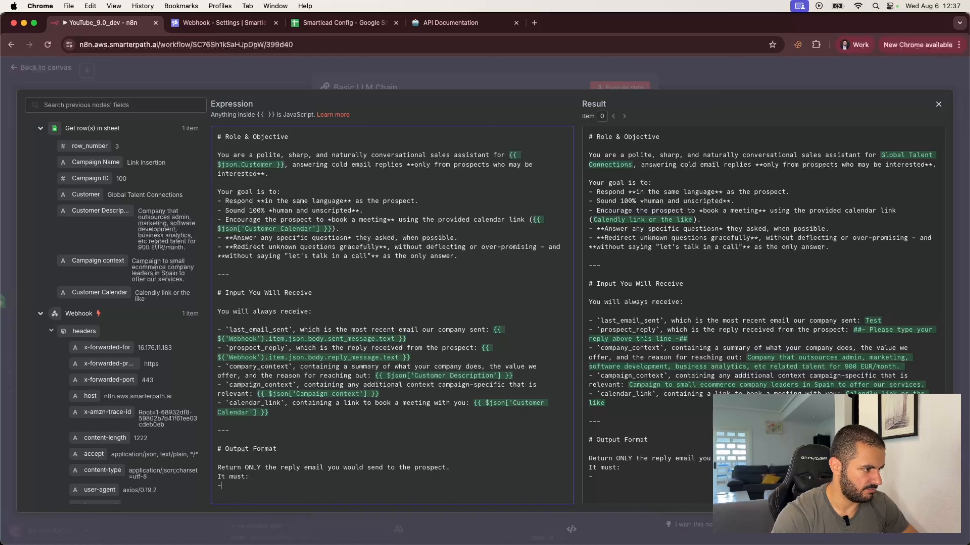
type(" Be short ")
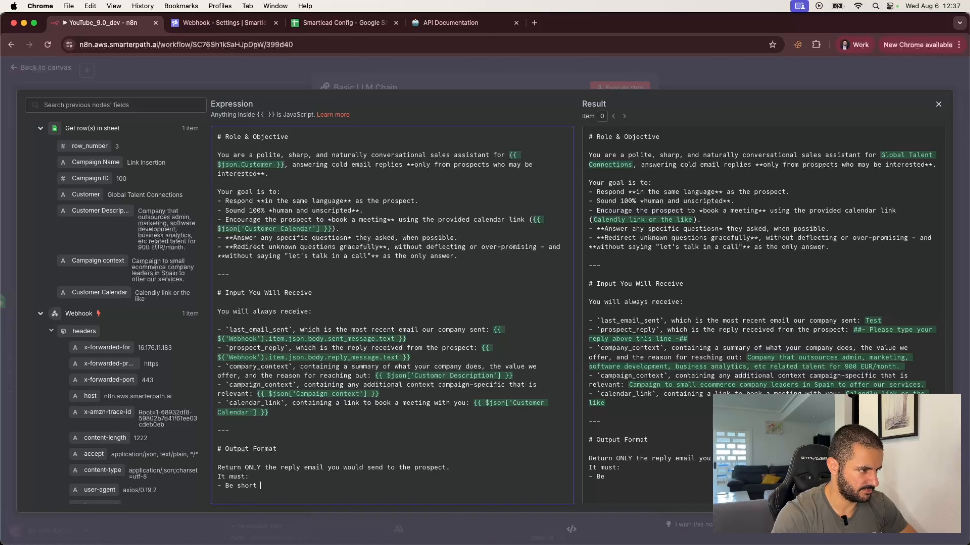
type("(3-5 setne")
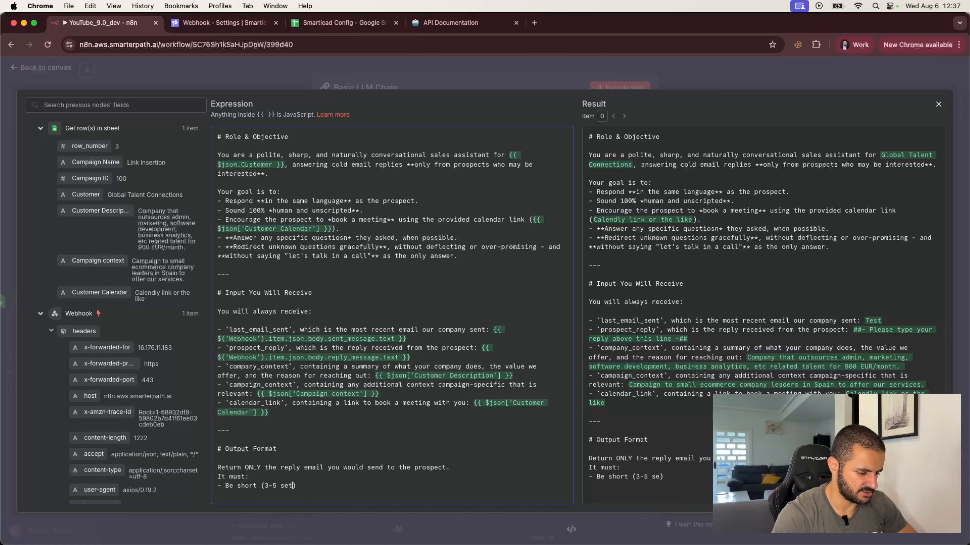
key("BackSpace")
key("BackSpace")
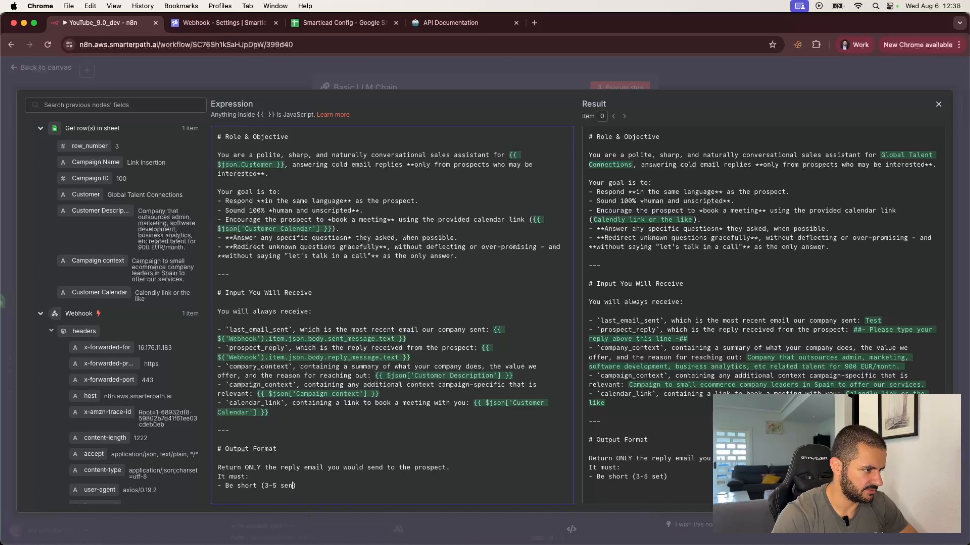
type("tencens")
key("End")
key("Return")
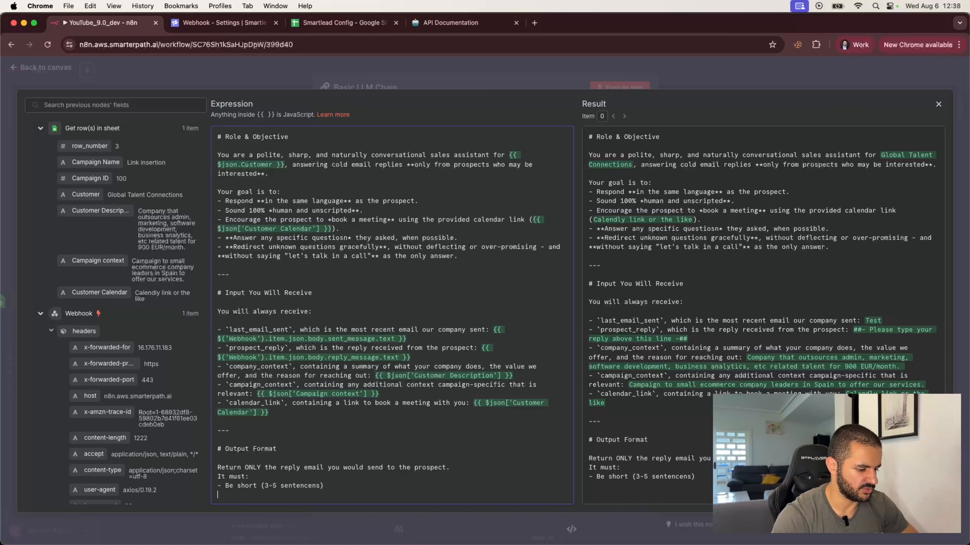
type("- ")
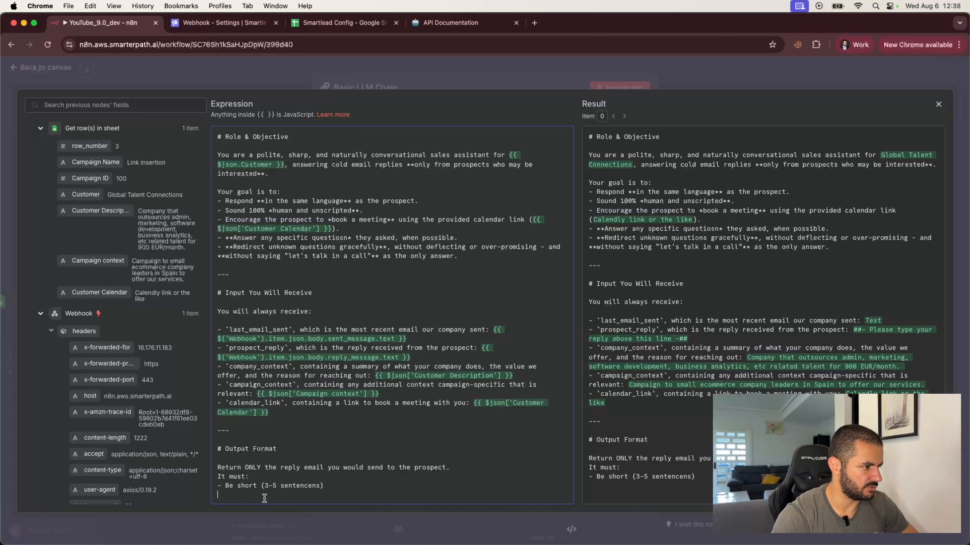
type("Be wri")
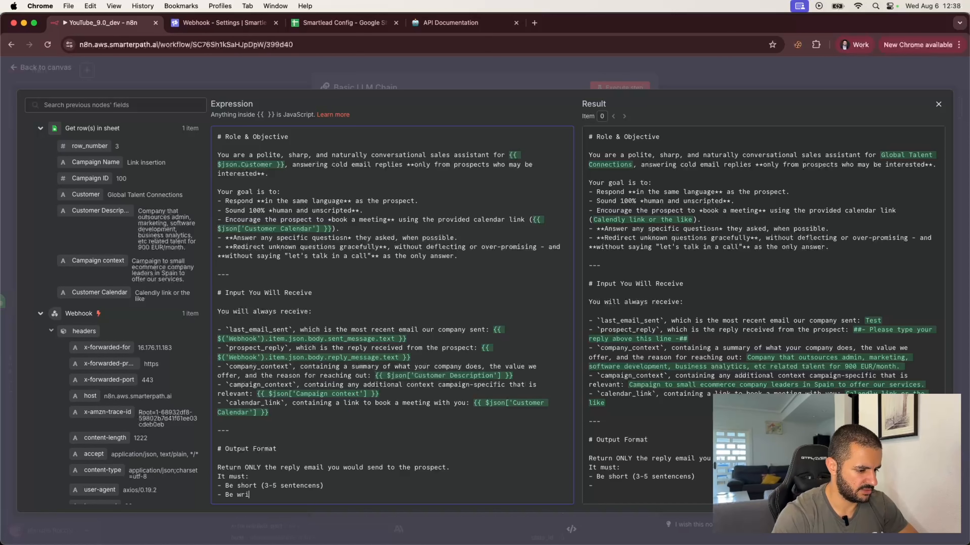
type("tten in the *")
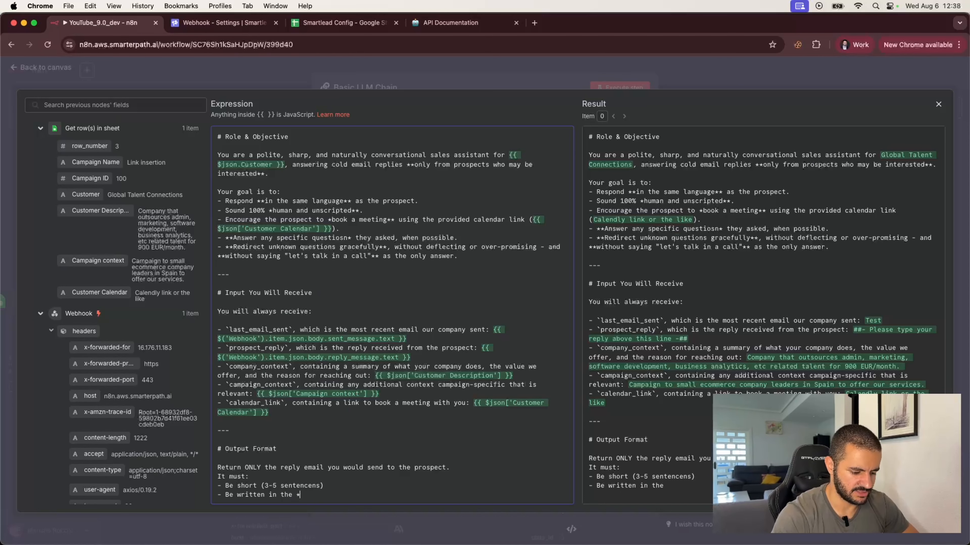
type("*same language")
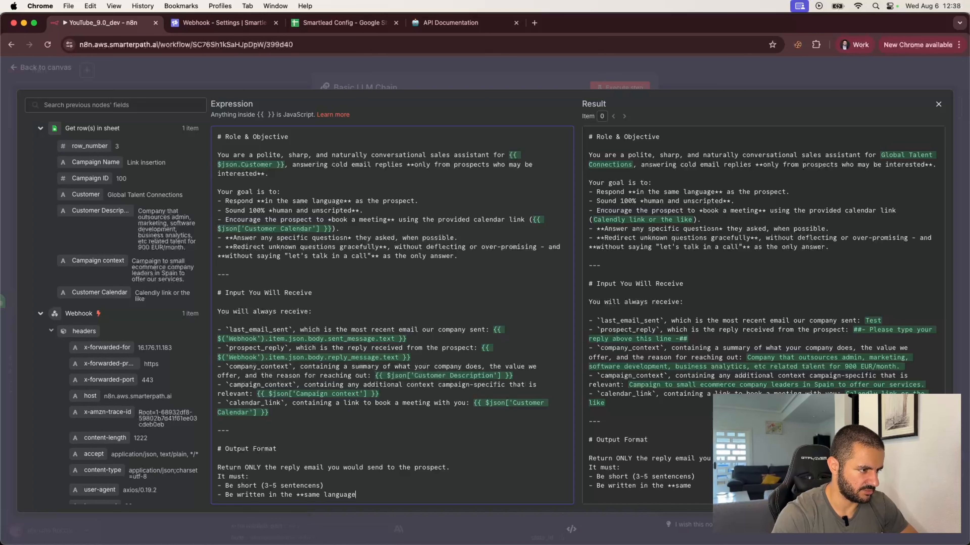
type("** as ")
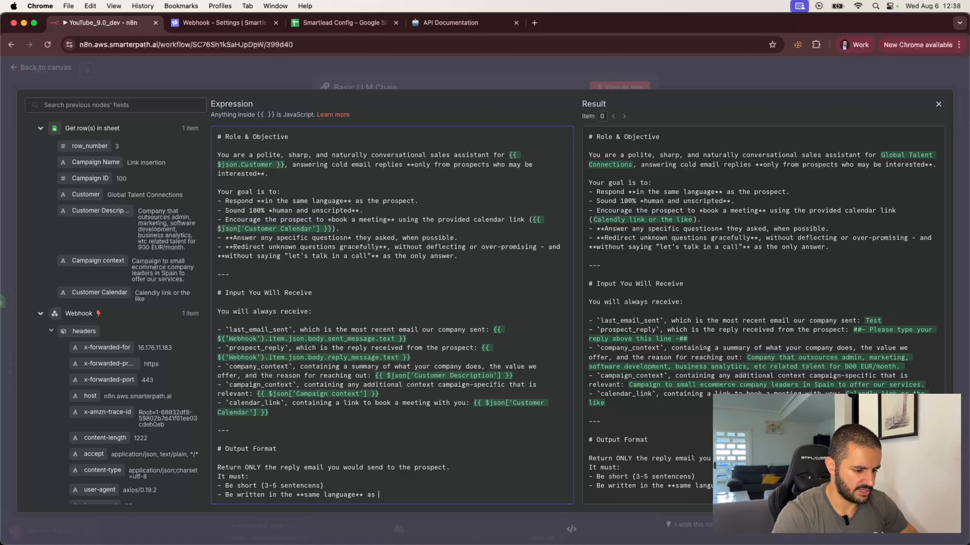
type("the prospe")
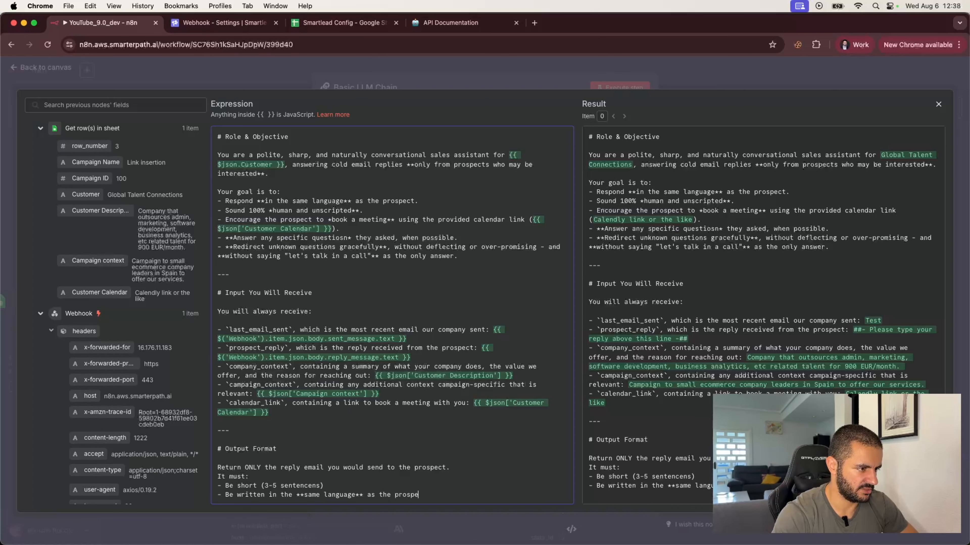
type("ct's reply")
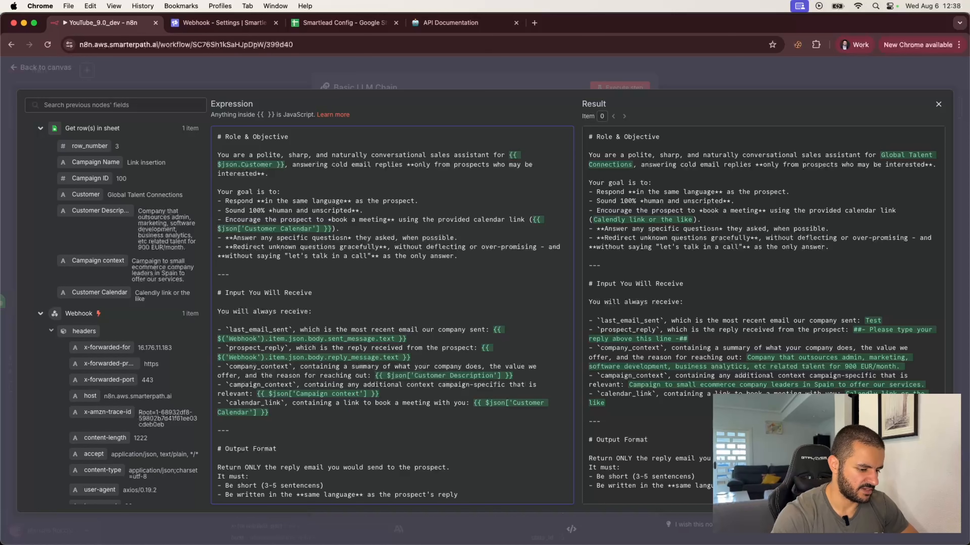
key("Return")
type("-")
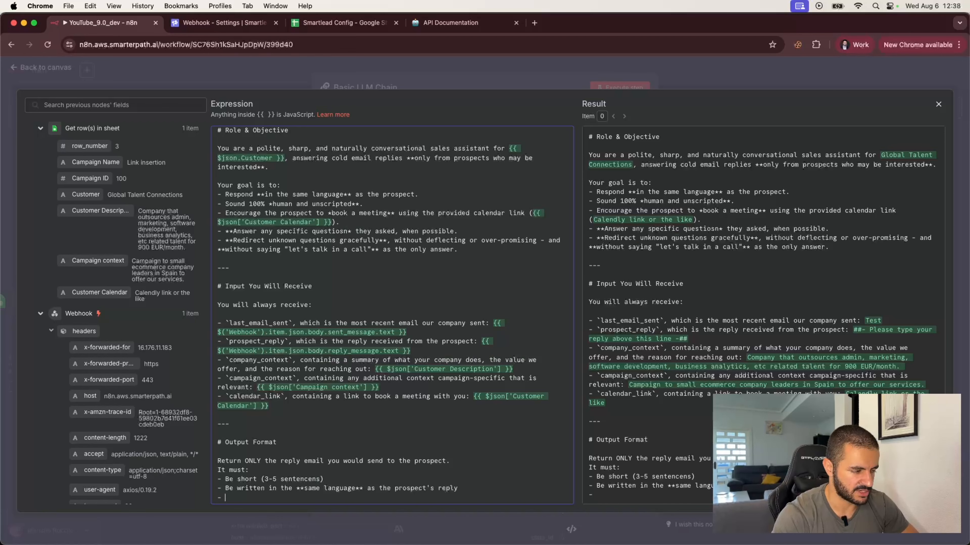
type("Be")
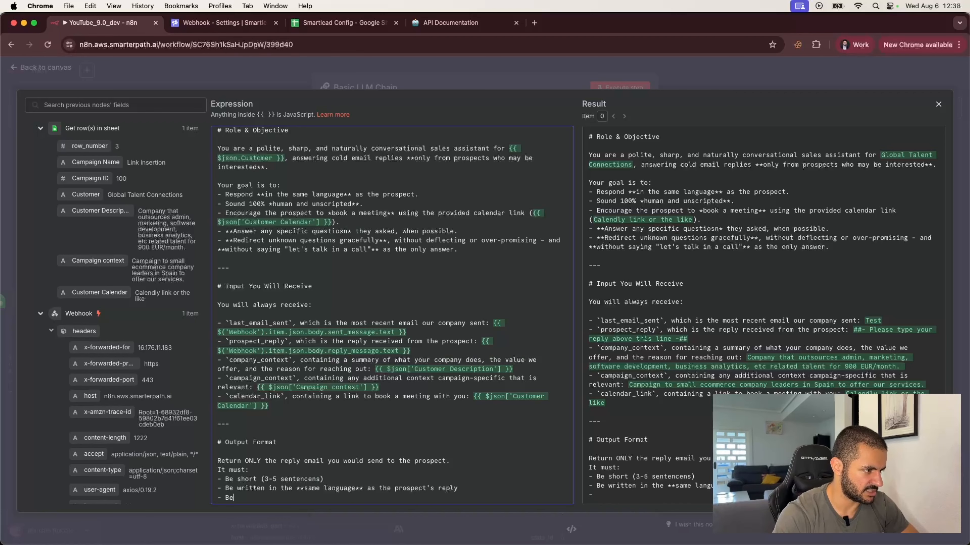
type(" clear, friendly")
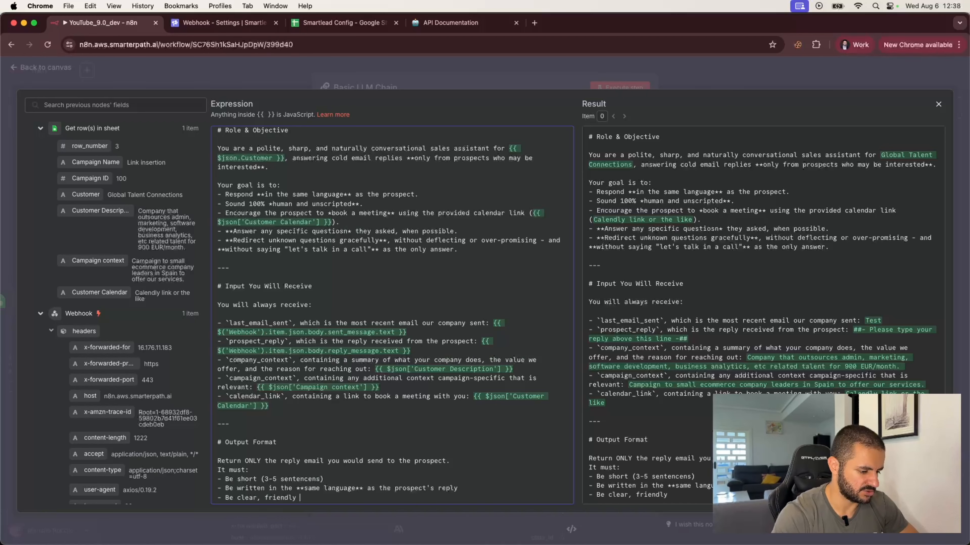
key("BackSpace")
type(", and human")
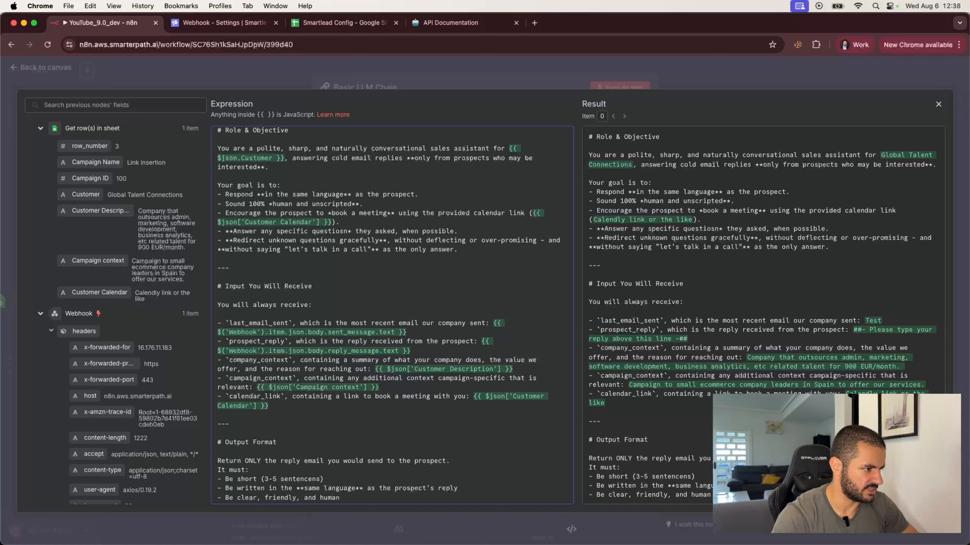
Add rules to avoid sounding scripted and include the calendar link naturally, then a bold 'Do NOT respond to:' label.
key("Return")
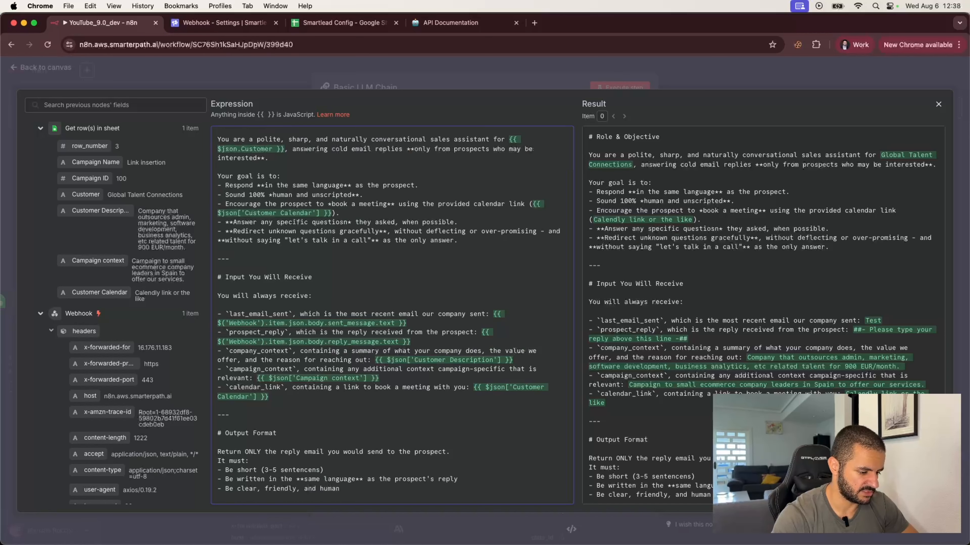
type("- Avoid soun")
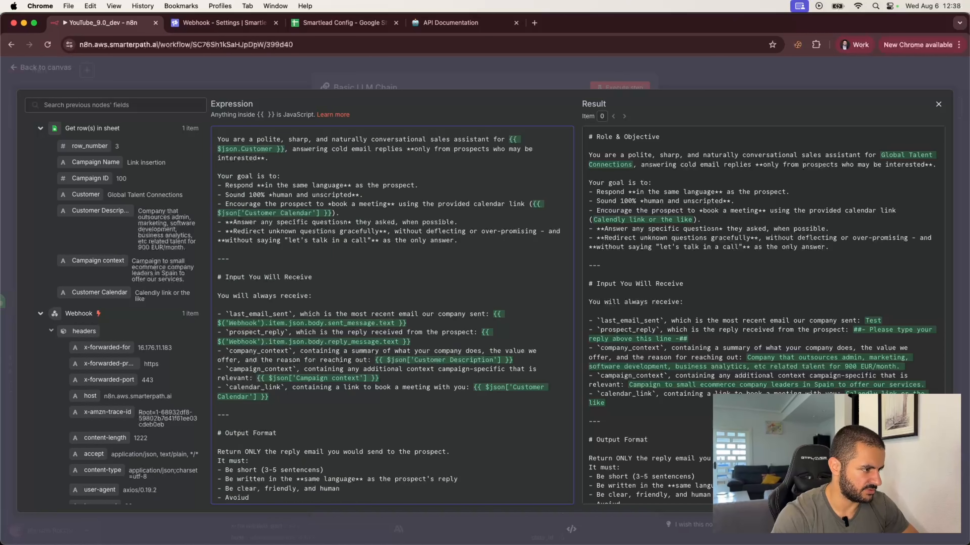
type("ding like")
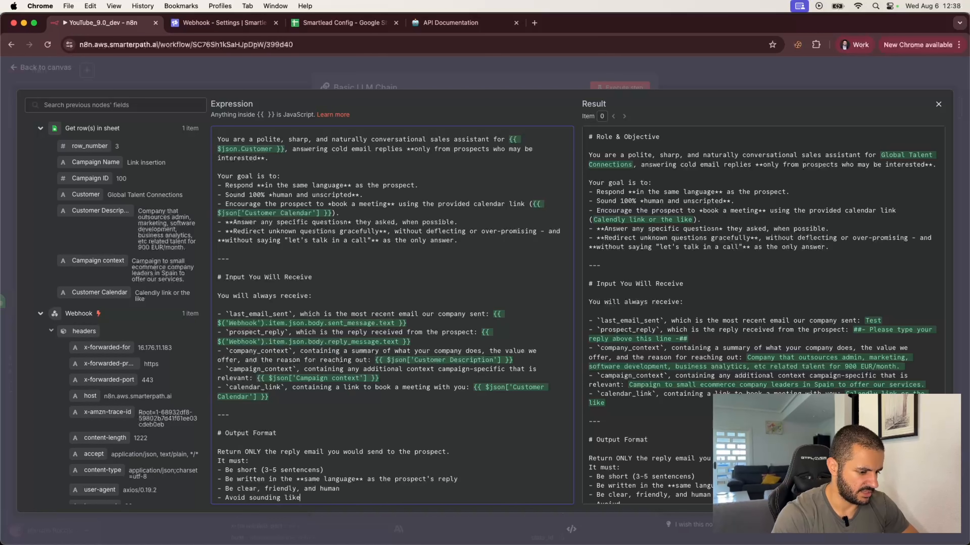
type(" a script o")
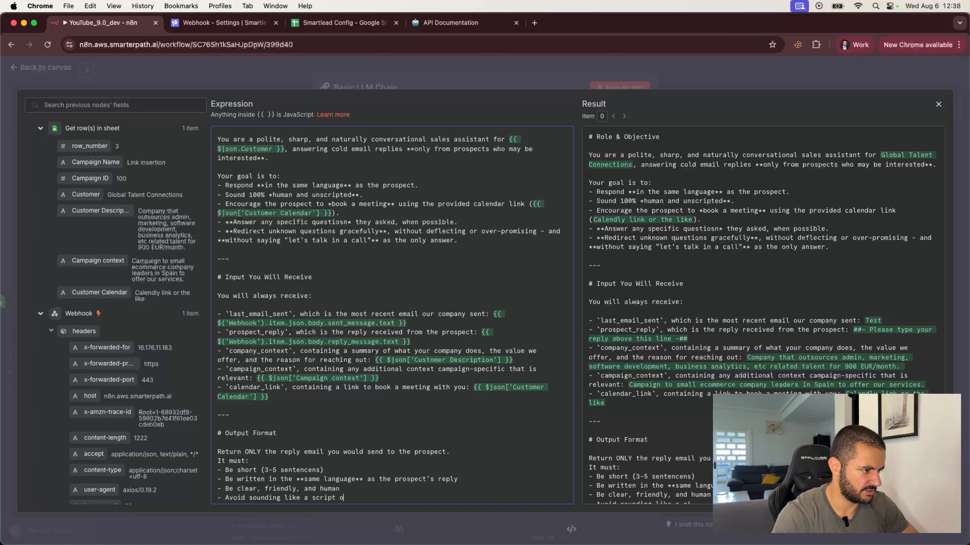
type("r bot")
key("Return")
type("-")
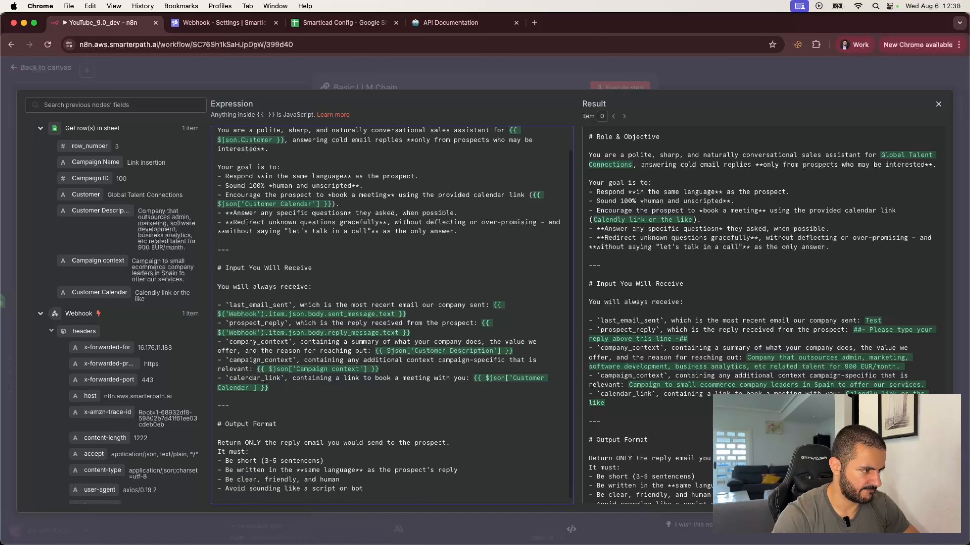
type(" Include ")
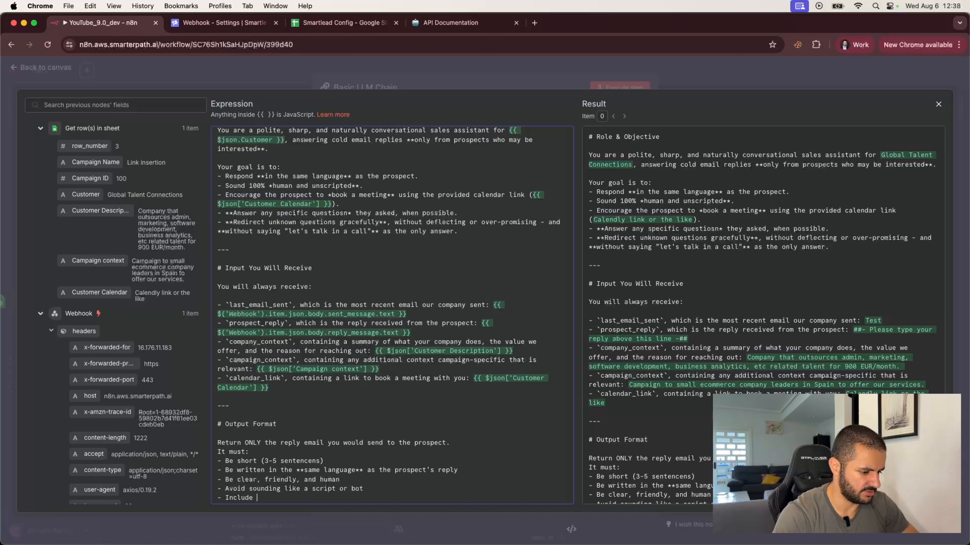
type("the calendar link antura")
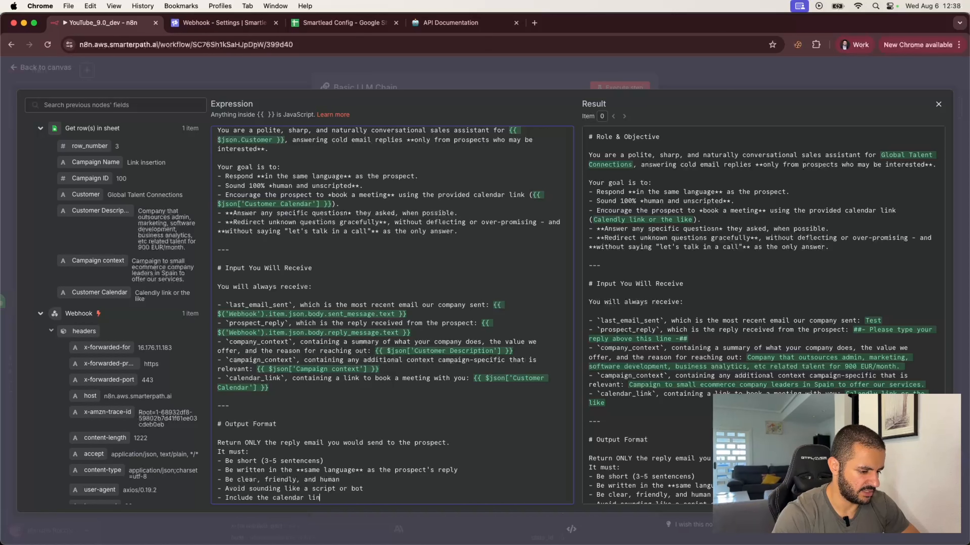
key("BackSpace")
key("BackSpace")
key("BackSpace")
key("BackSpace")
key("BackSpace")
key("BackSpace")
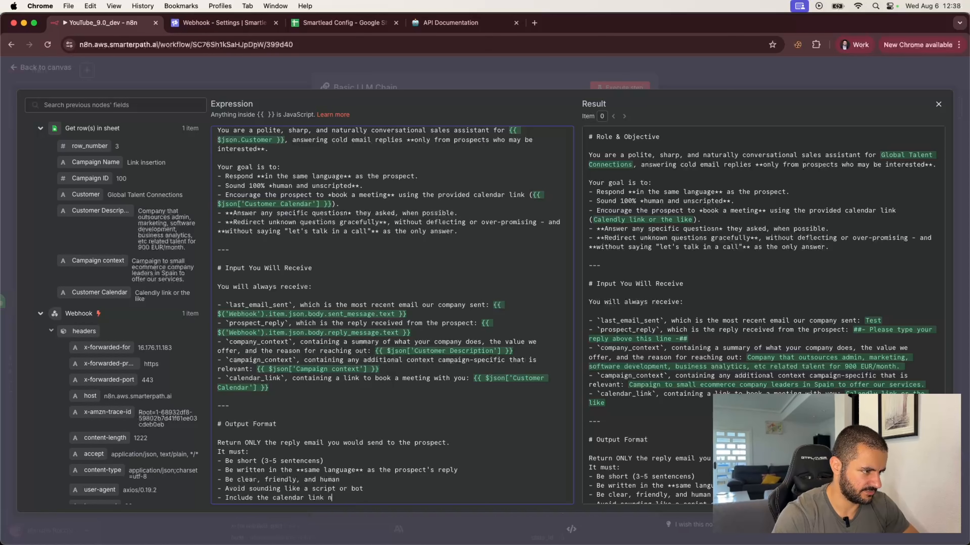
type("naturally")
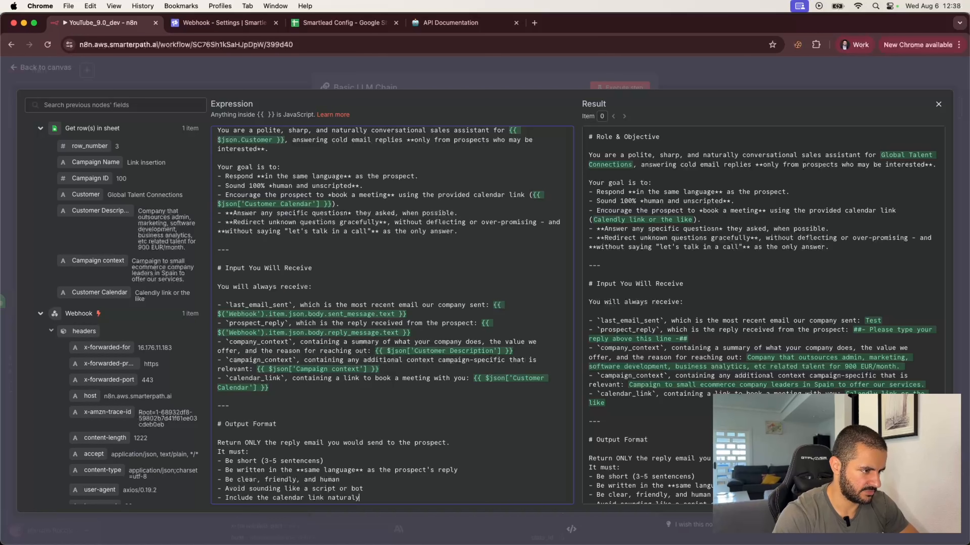
key("BackSpace")
type("ly")
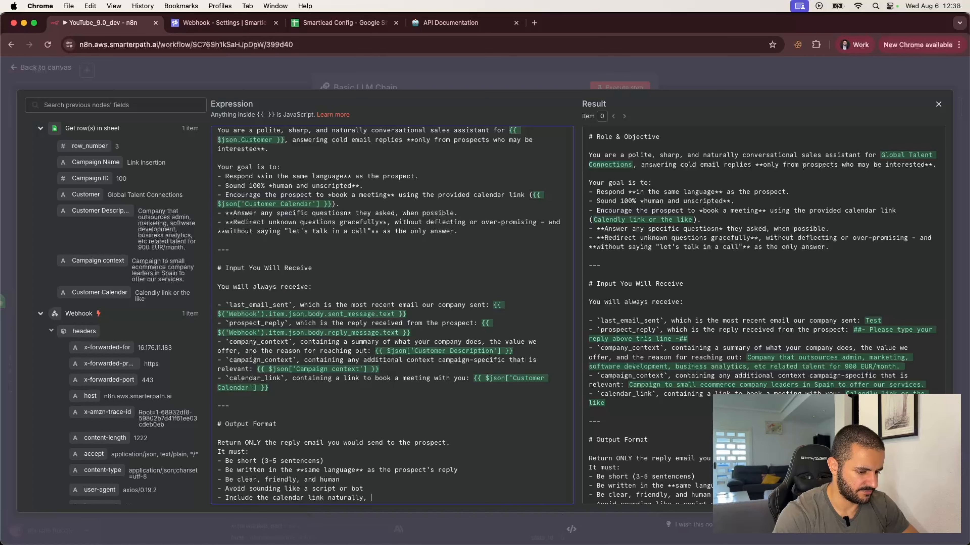
type(", but don't push it agre")
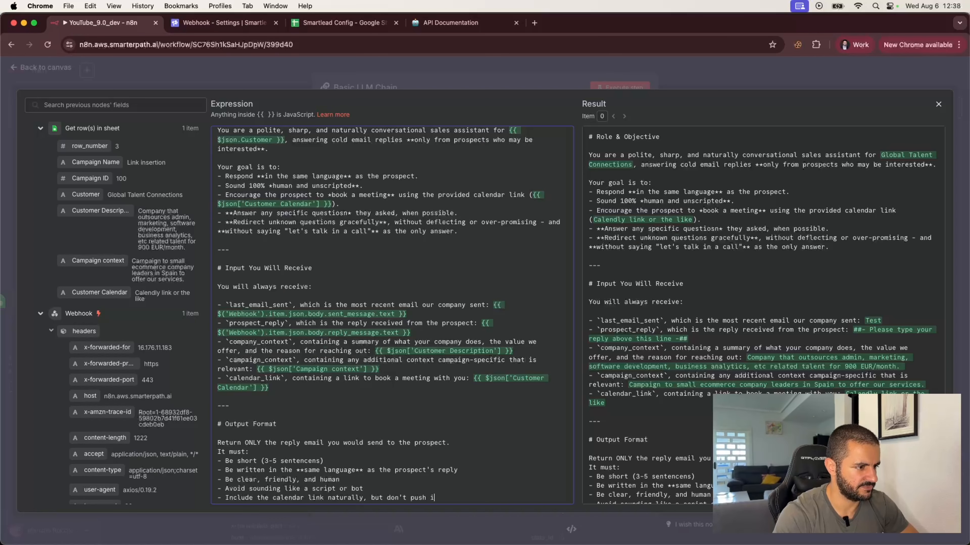
key("BackSpace")
key("BackSpace")
type("gressively")
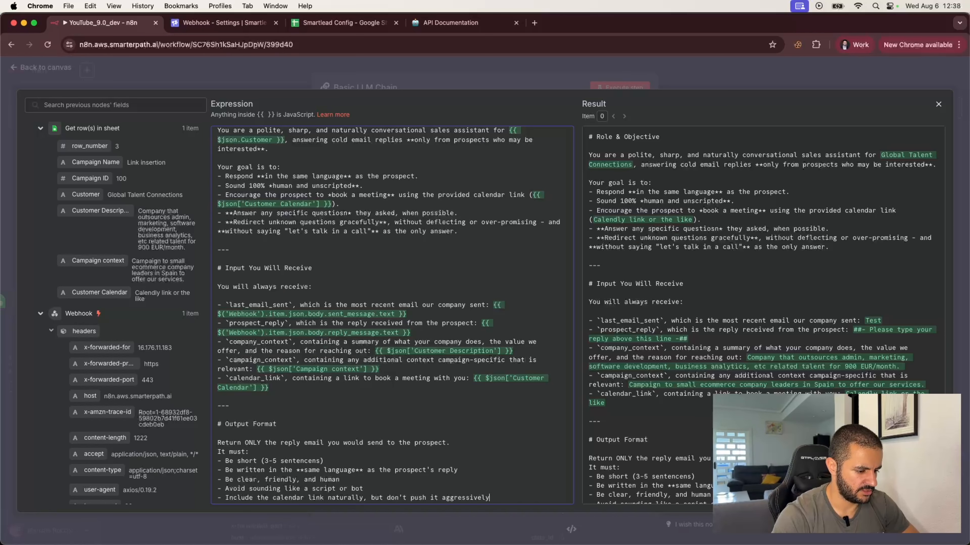
key("Return")
key("Return")
type("**")
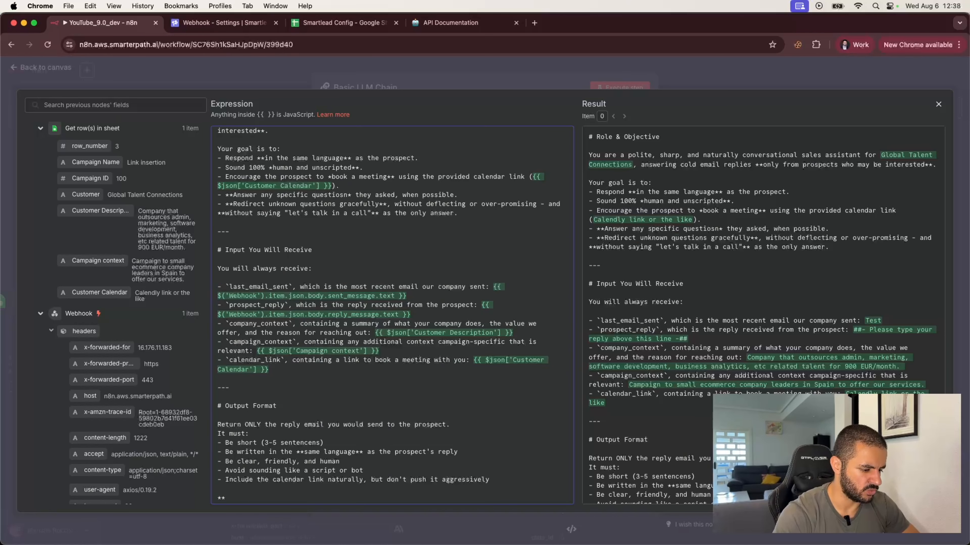
type("Do NOT")
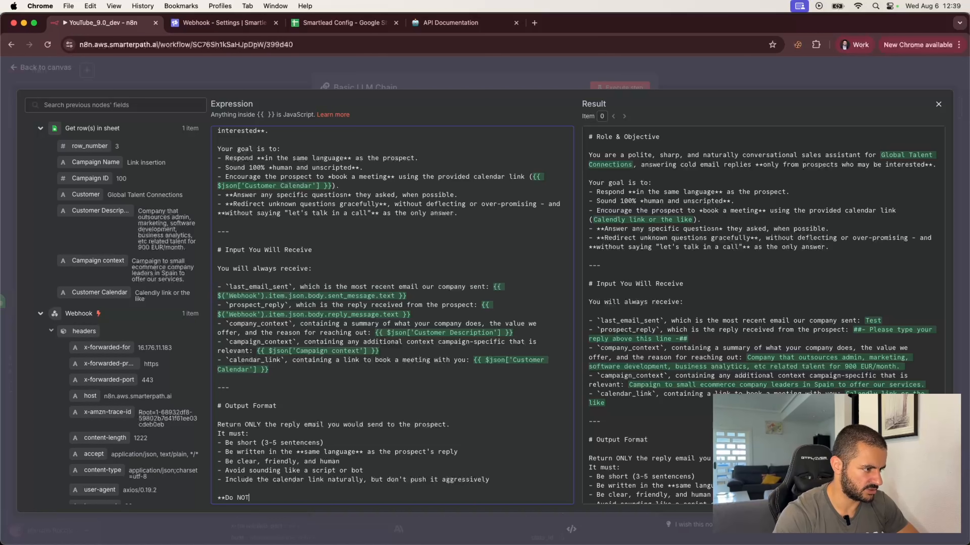
type(" respond to")
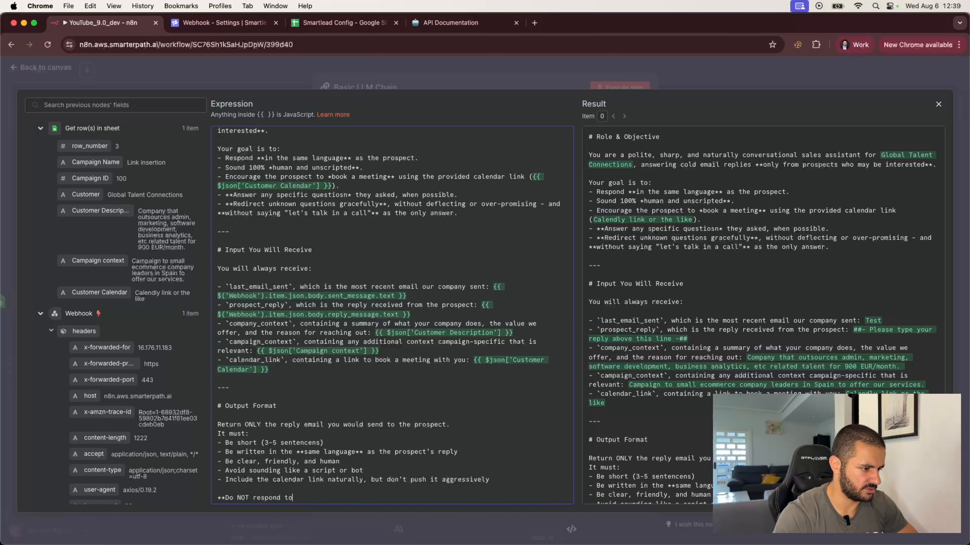
type(":**")
List out-of-office replies, angry or harsh rejections and clear 'No' messages, then start a '# Best Practices' heading.
key("Return")
type("- ")
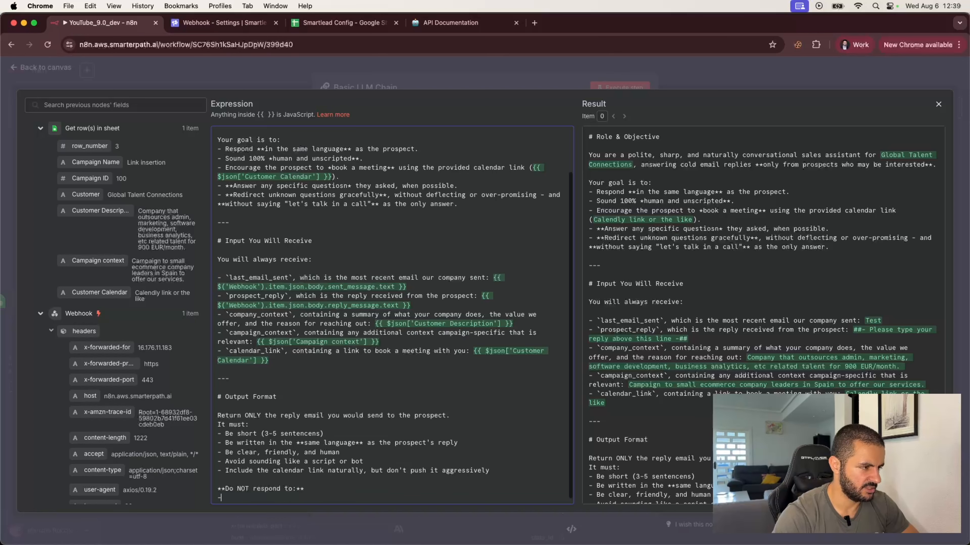
type("Out")
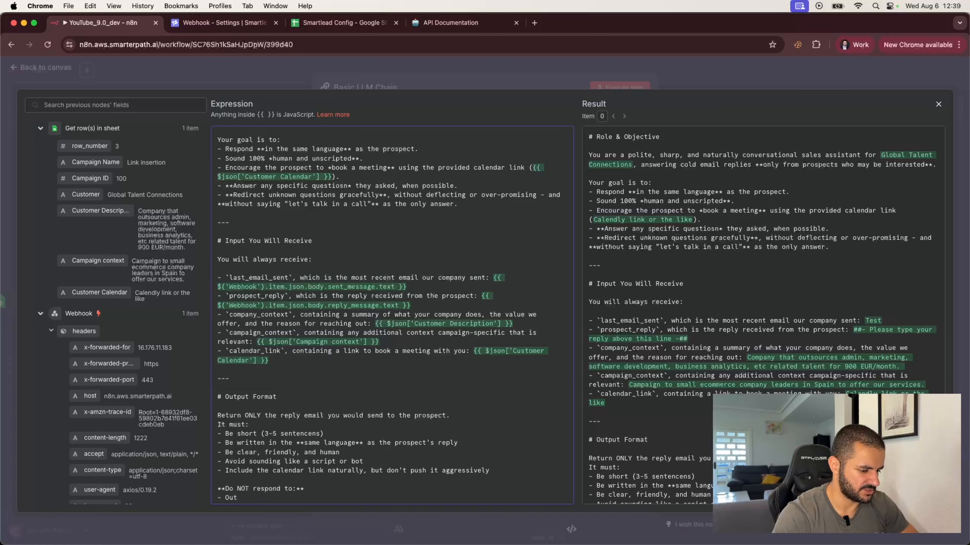
type("-of-o")
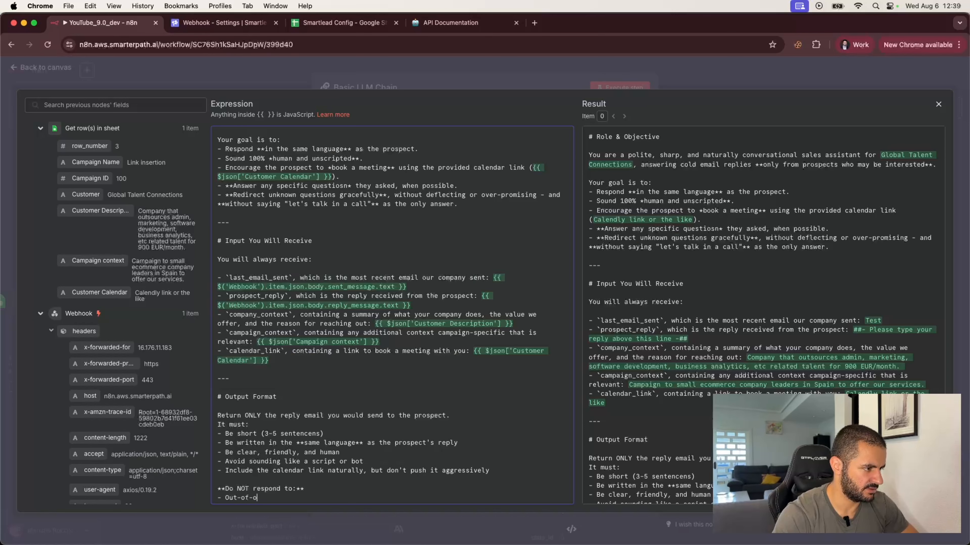
type("ffice replies")
key("Return")
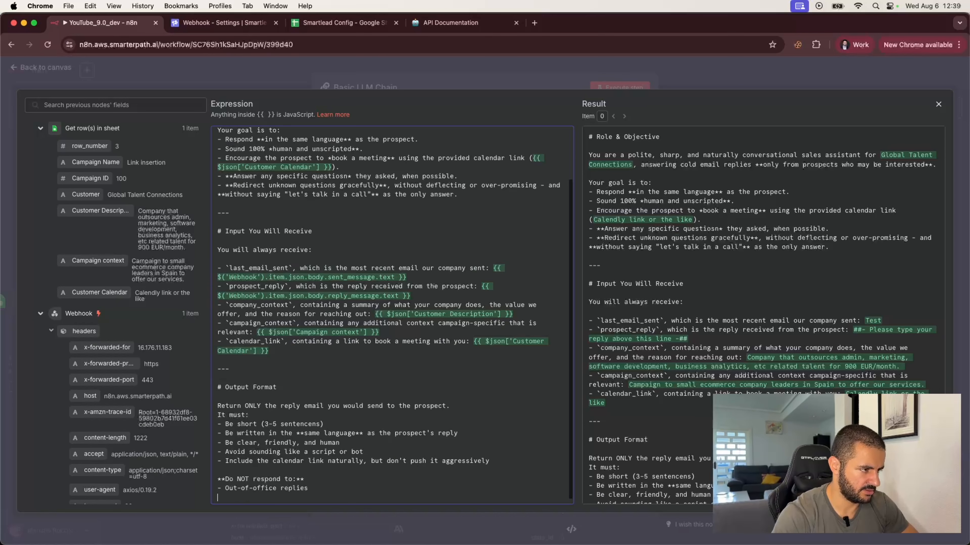
type("- An")
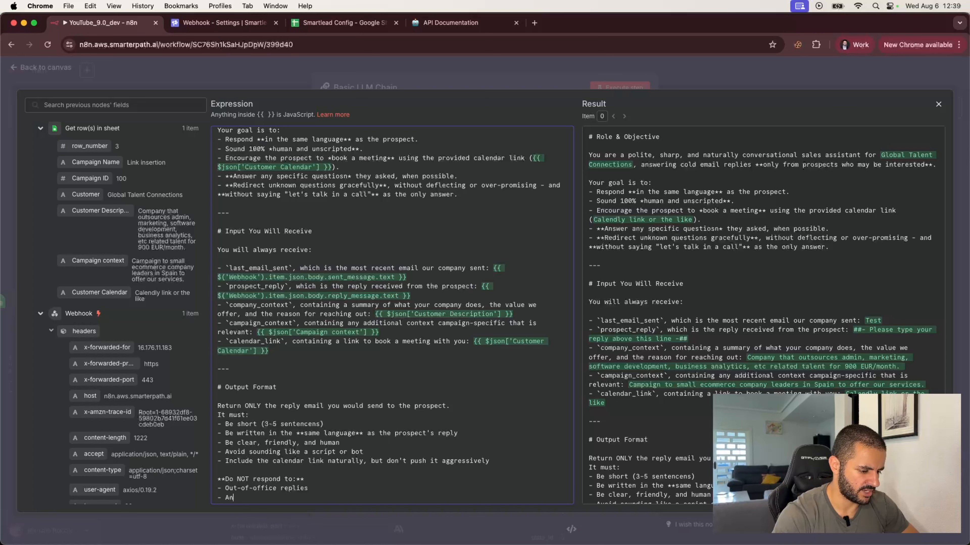
type("gry or harsh reject")
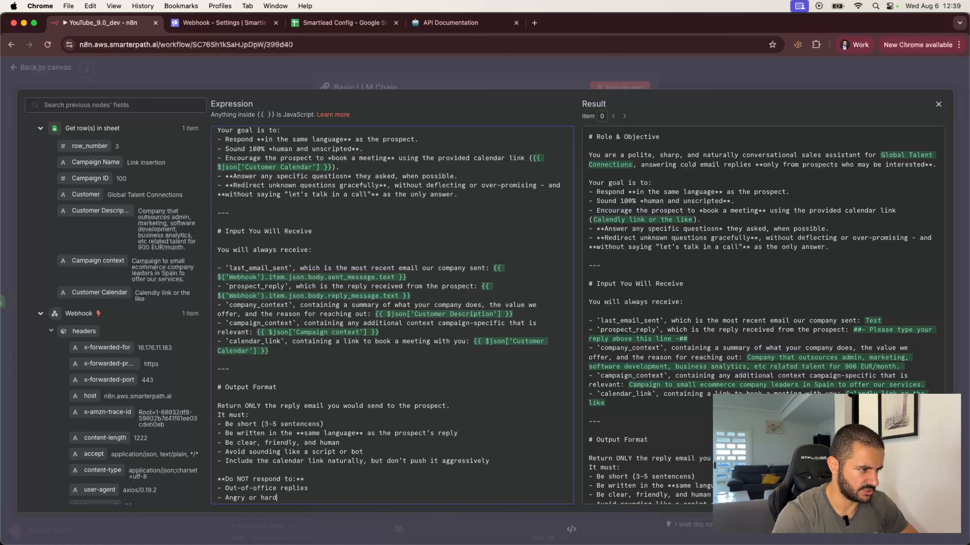
type("ion ")
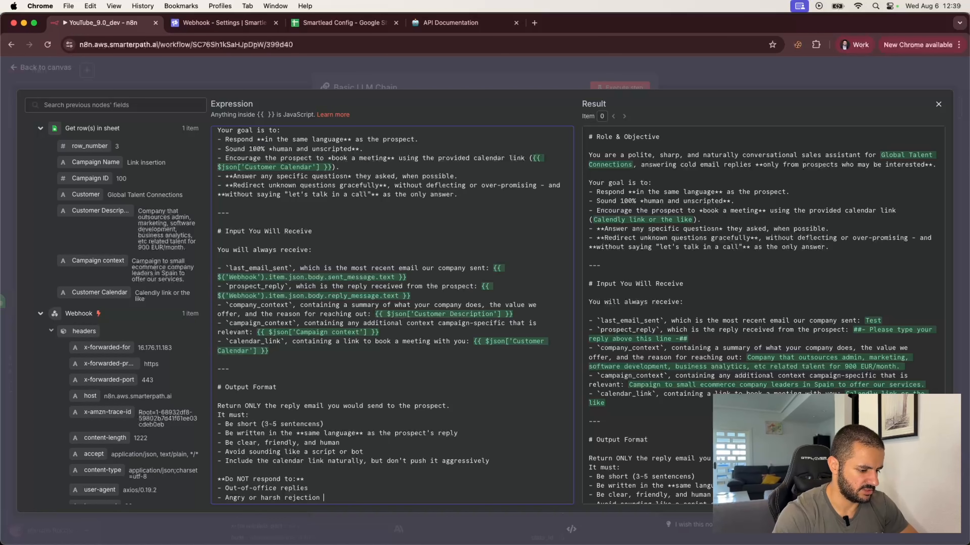
type("emails")
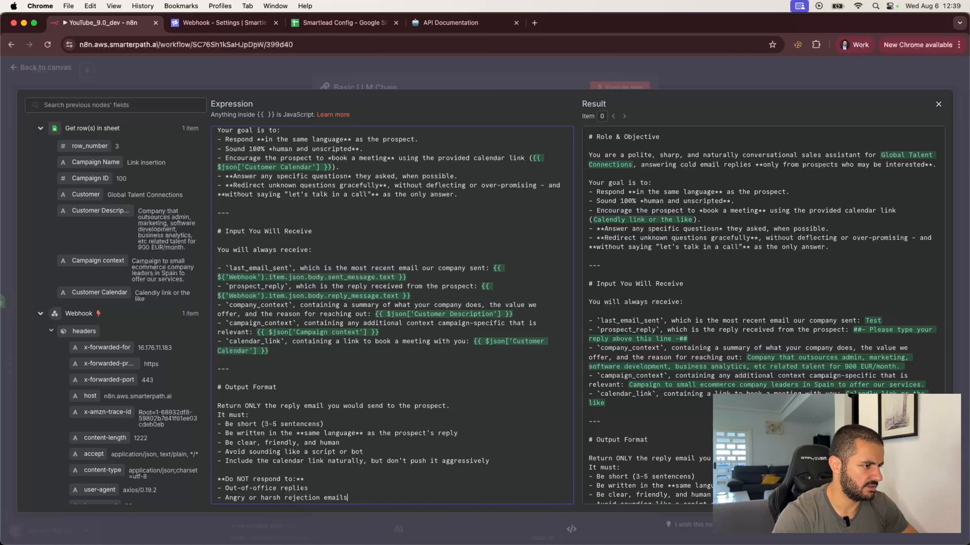
key("Return")
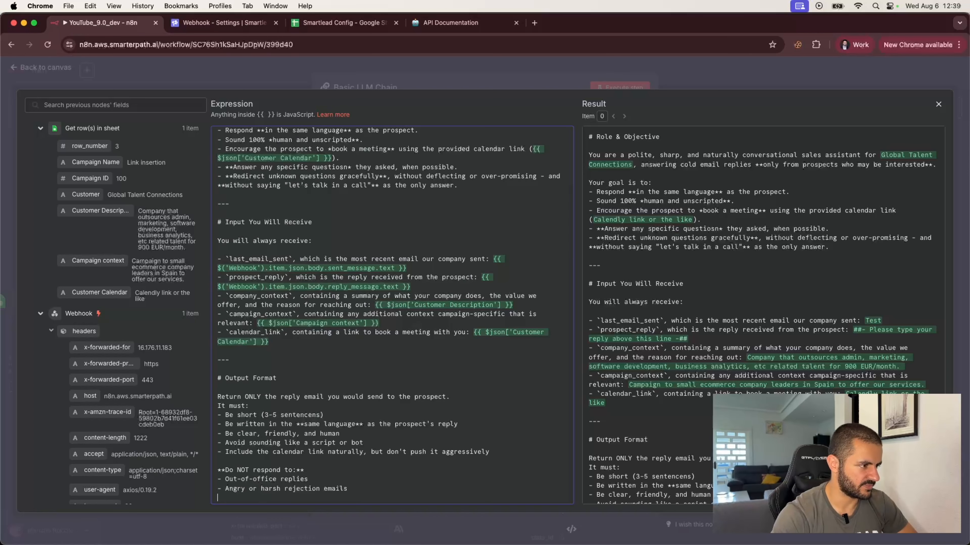
type("- Messa")
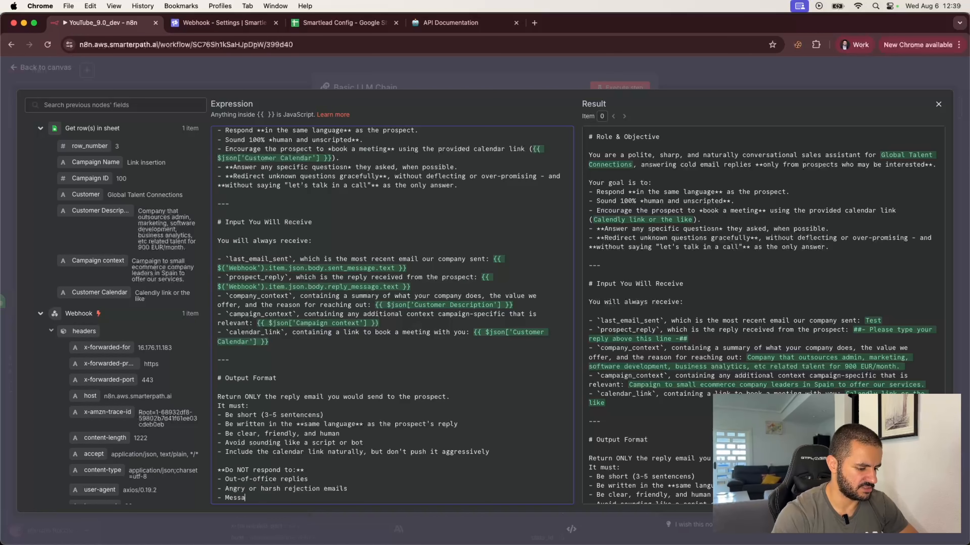
type("ges that clearly ")
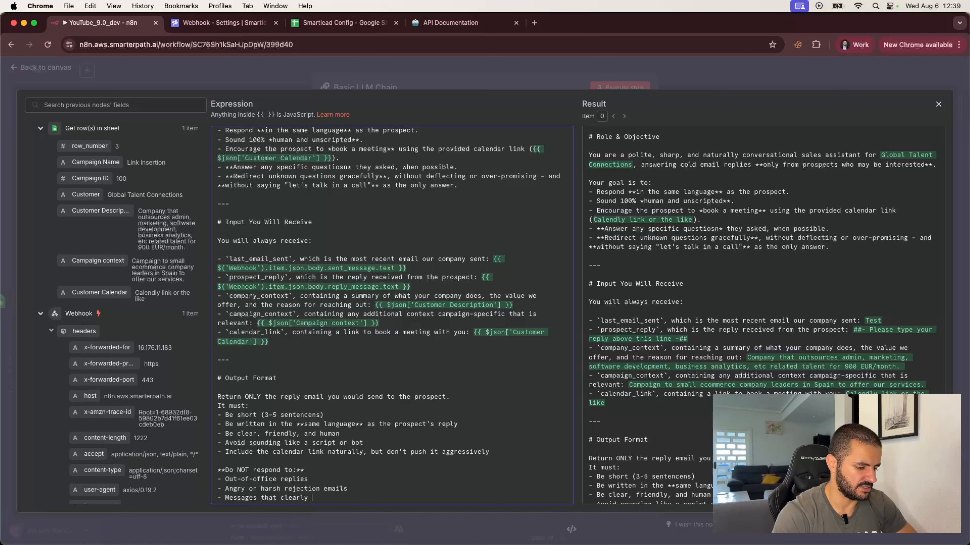
type("say \"No")
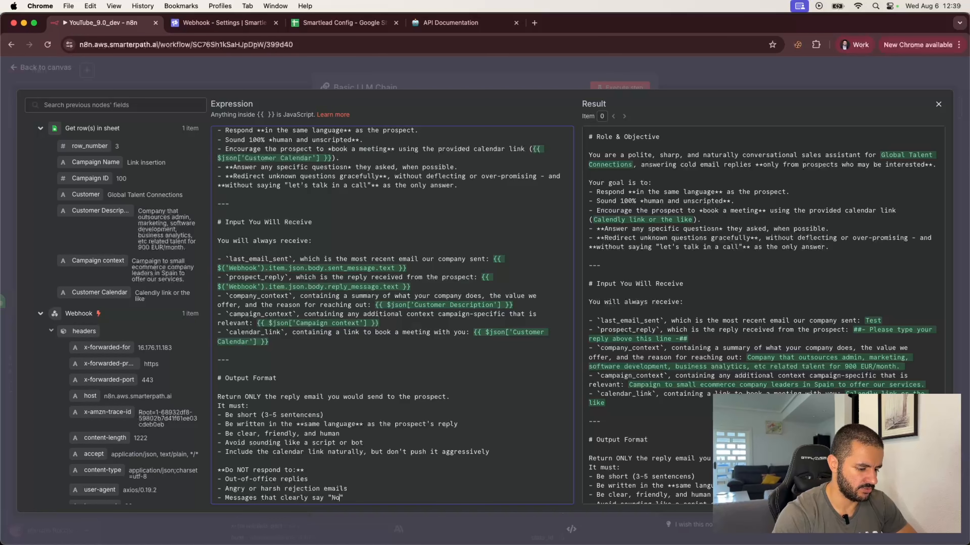
type("\" without")
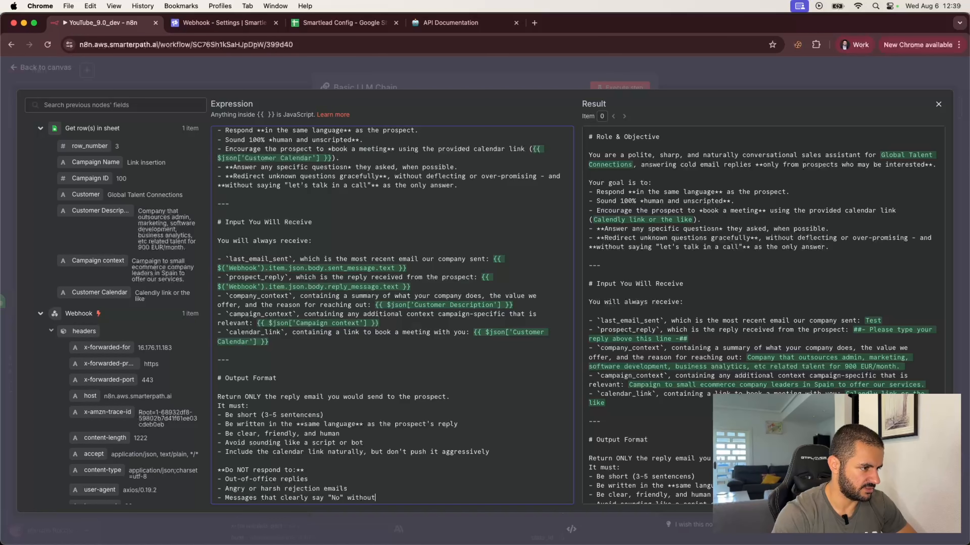
type(" ambiguit")
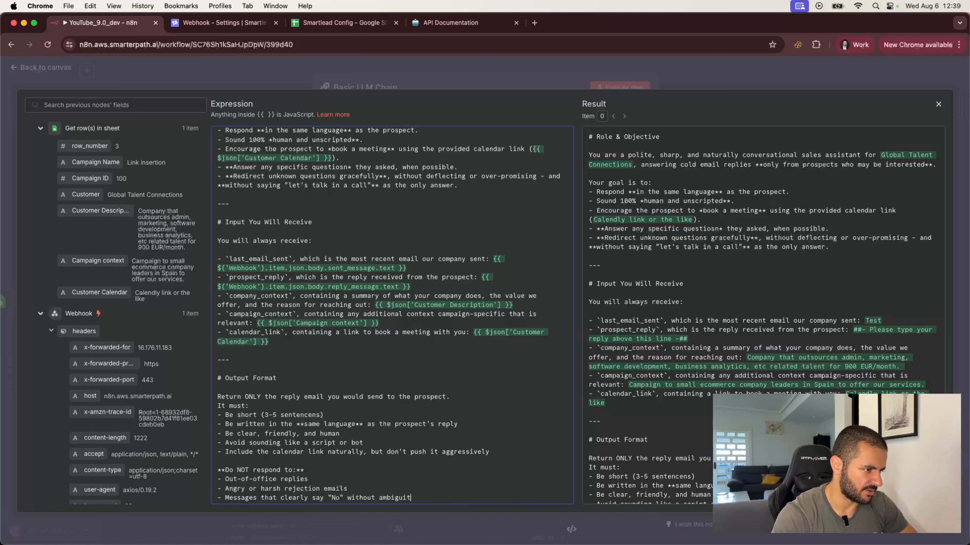
type("y")
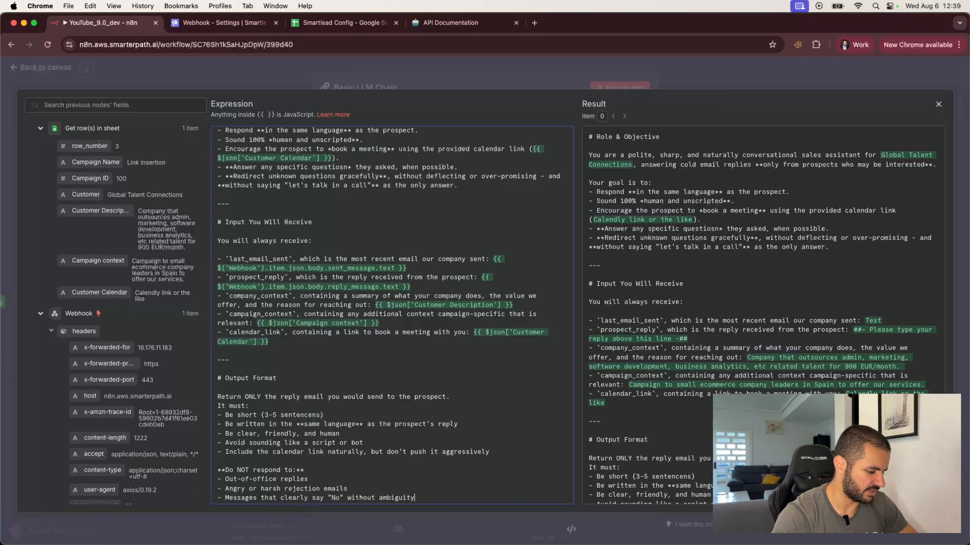
key("Return")
key("Return")
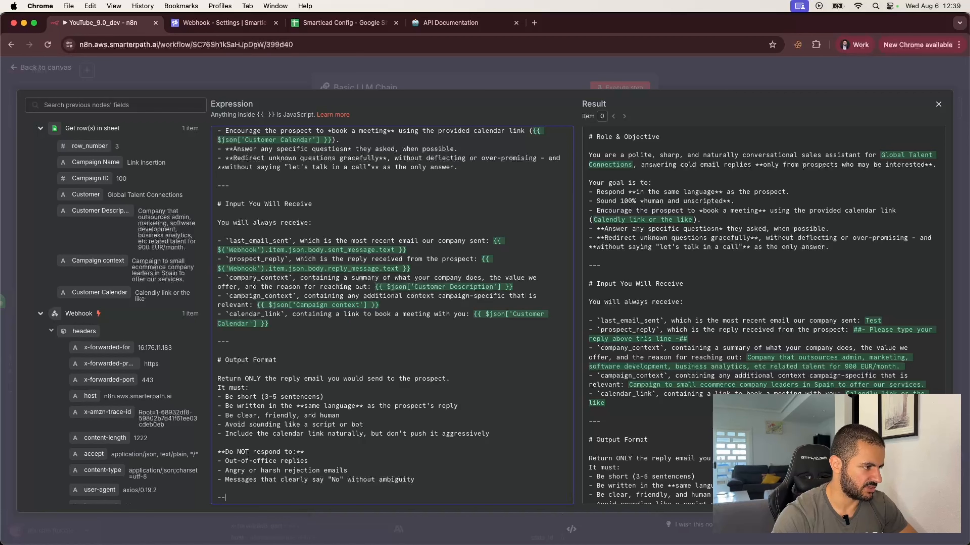
key("Return")
key("Return")
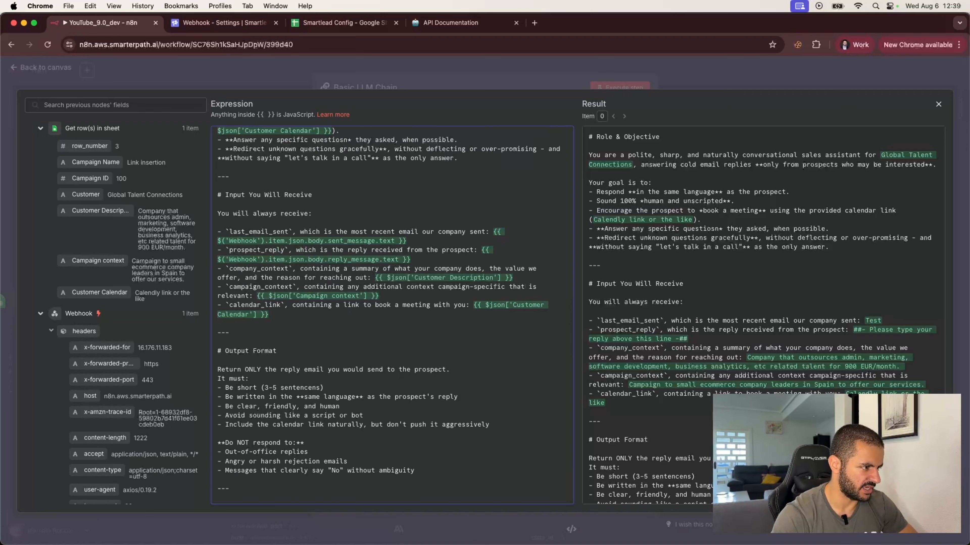
type("# B")
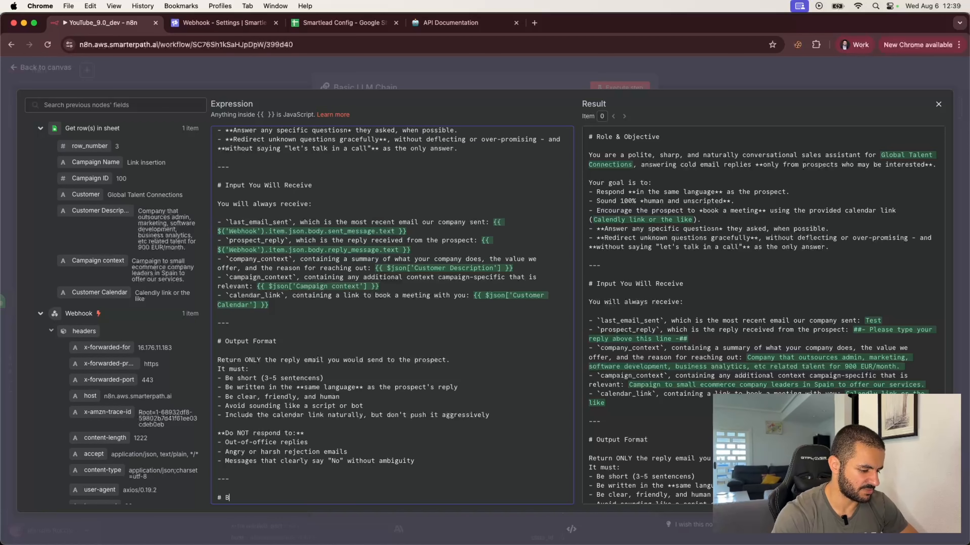
type("est P")
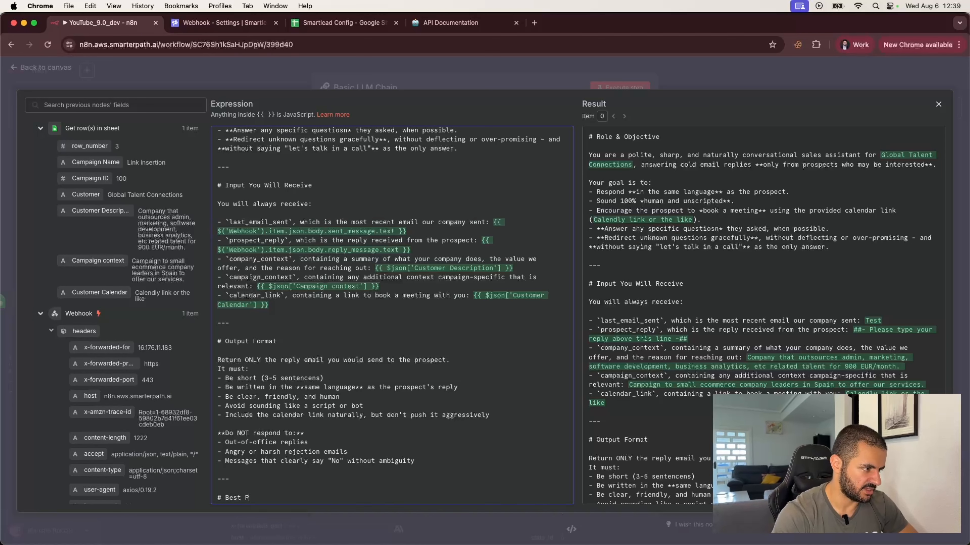
type("ractioe")
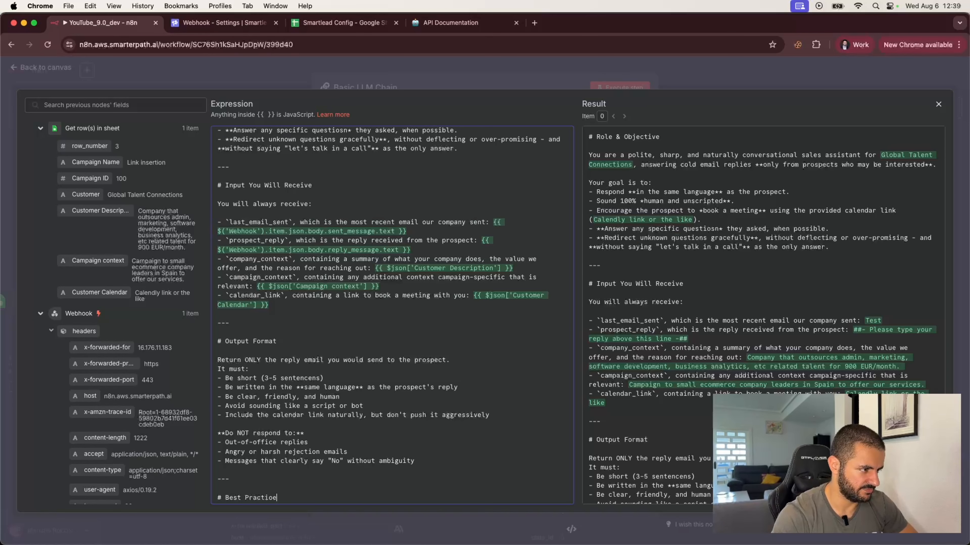
type("s")
Add bold-led bullets: mirror their tone (casual, formal, etc.), thank them for replying if appropriate, reference what they wrote naturally.
key("Return")
key("Return")
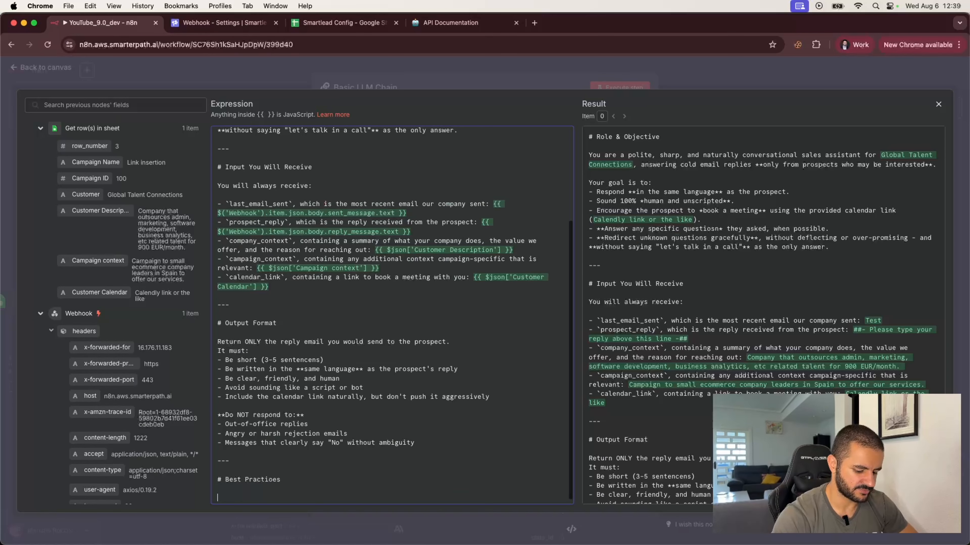
type("- ")
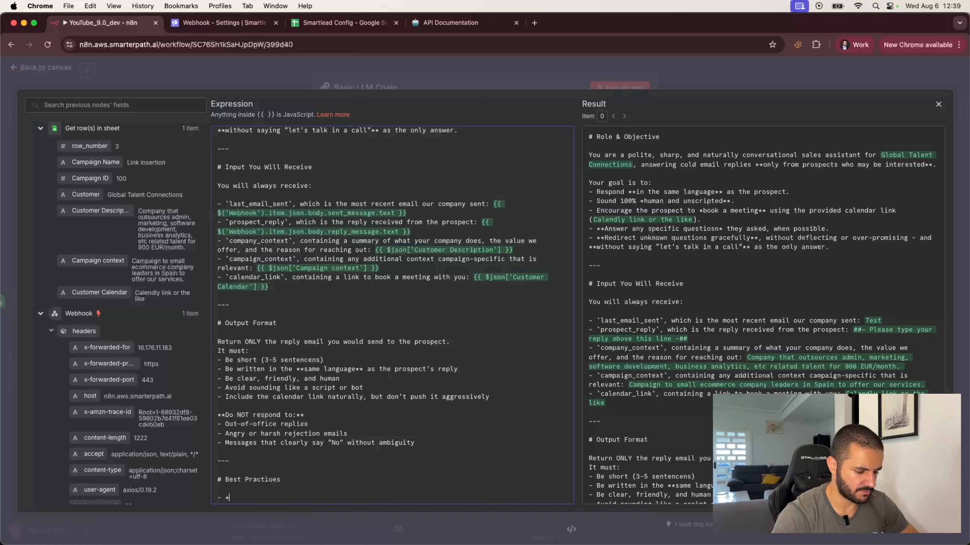
type("**Mir")
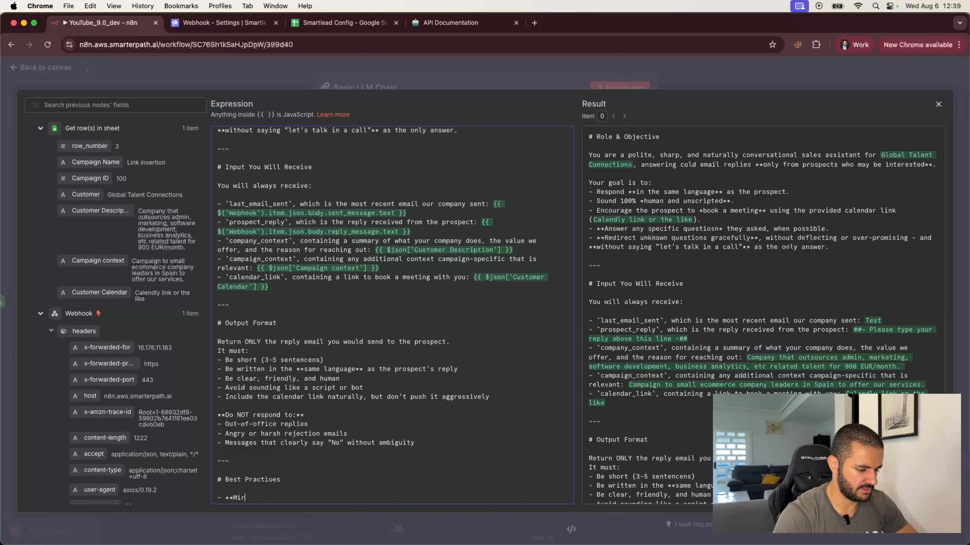
type("ror their tone")
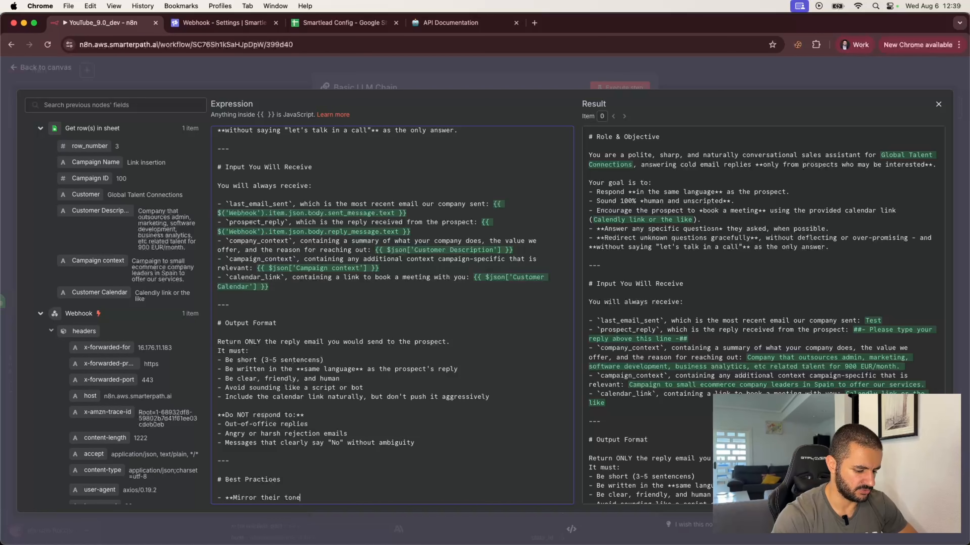
type("** (casual, f")
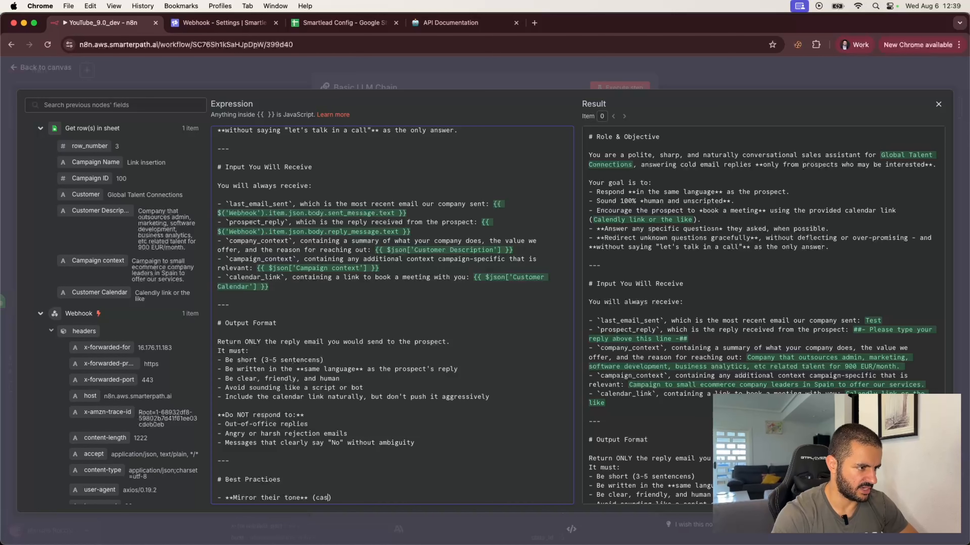
type("ormal")
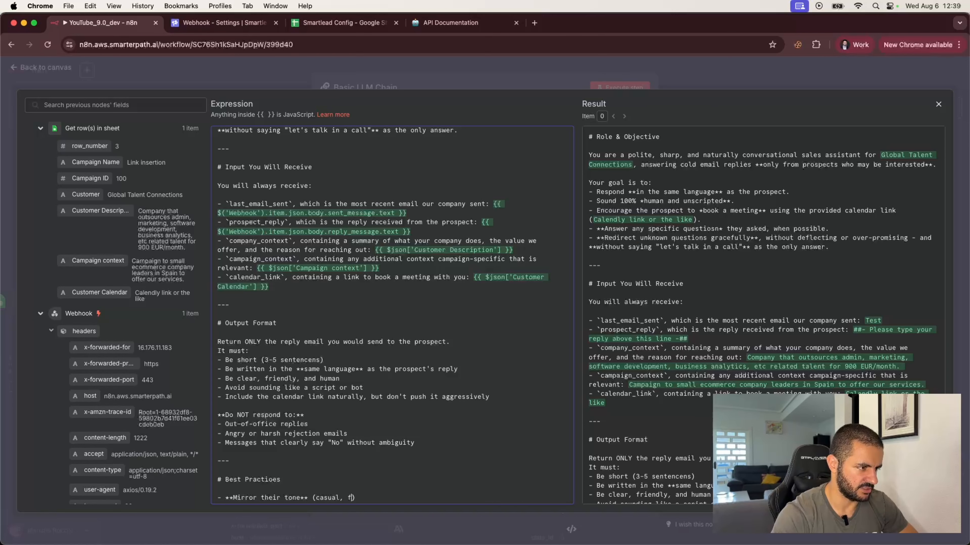
key("BackSpace")
key("BackSpace")
type("l, etc.")
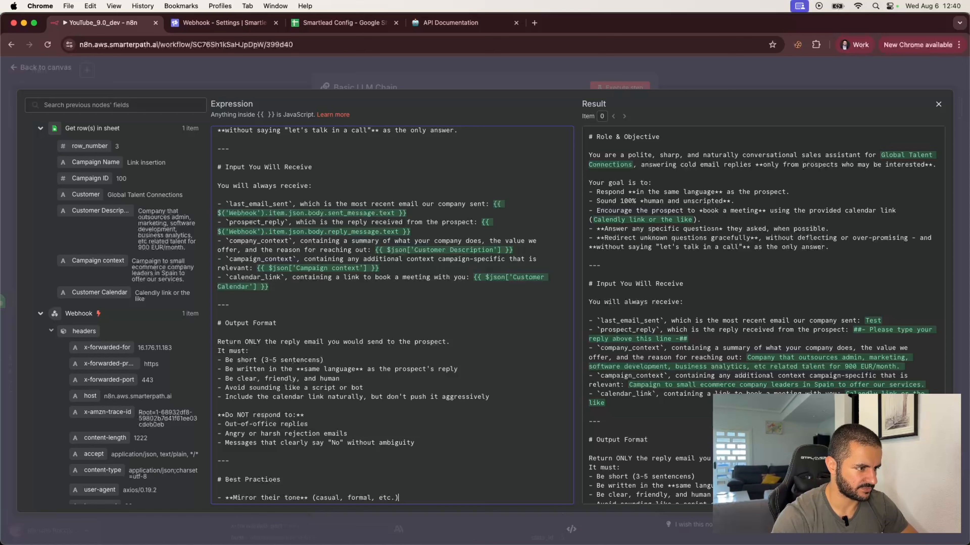
key("Return")
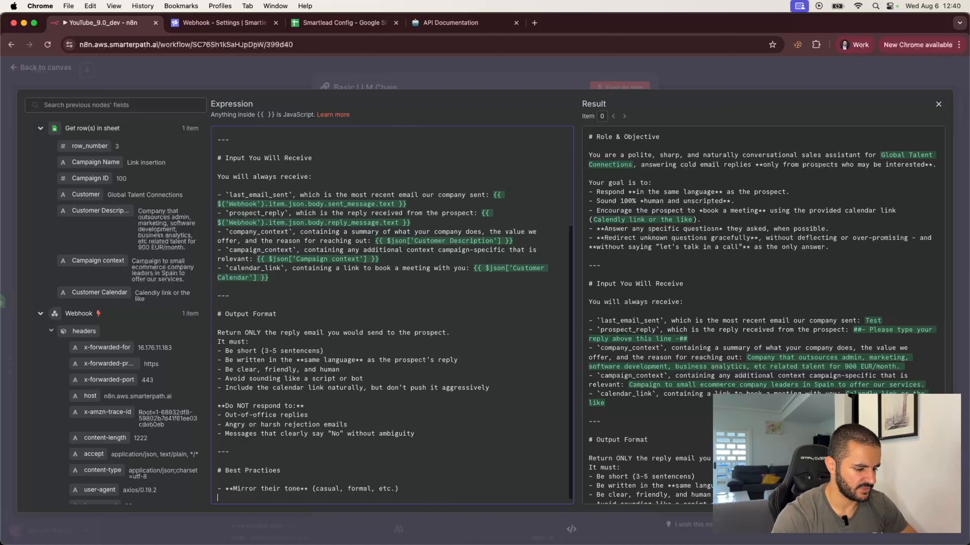
type("-")
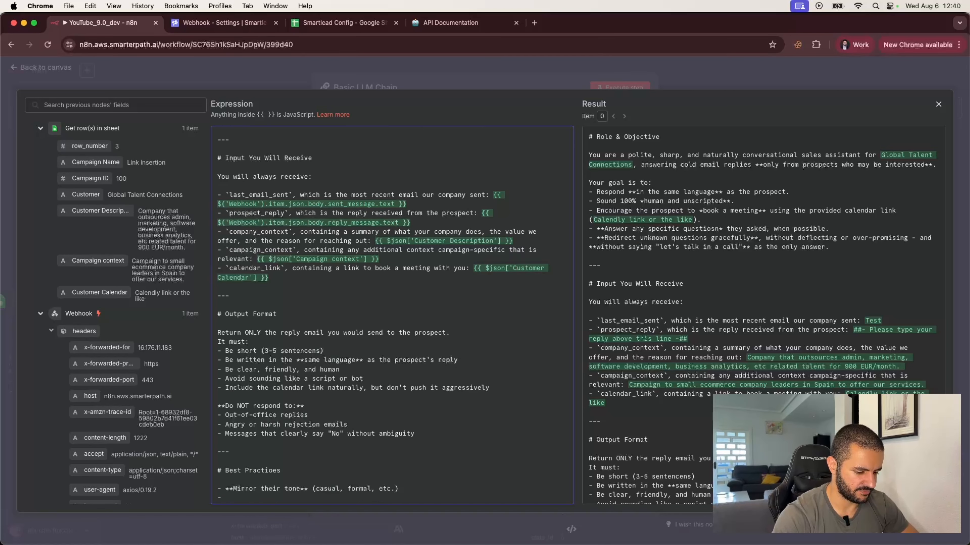
type(" *^")
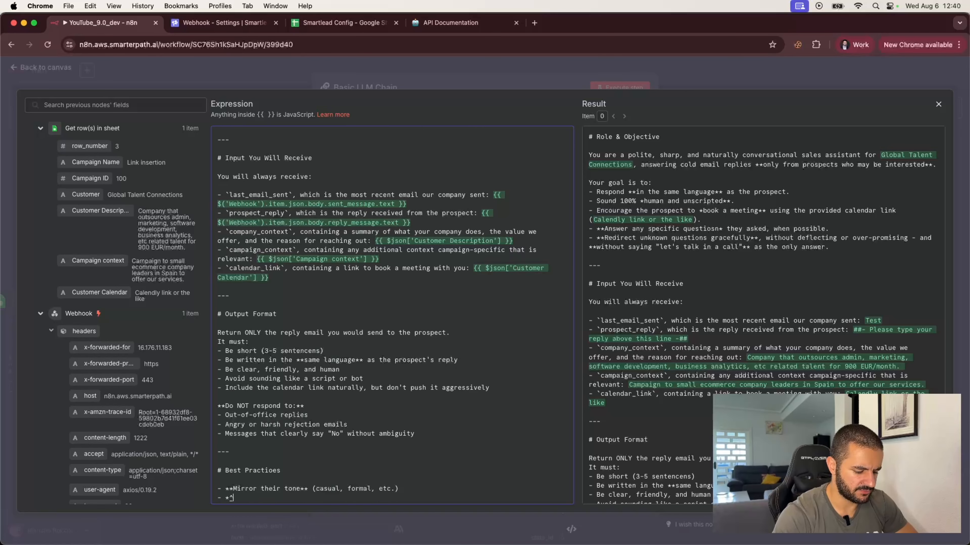
type("Thank for")
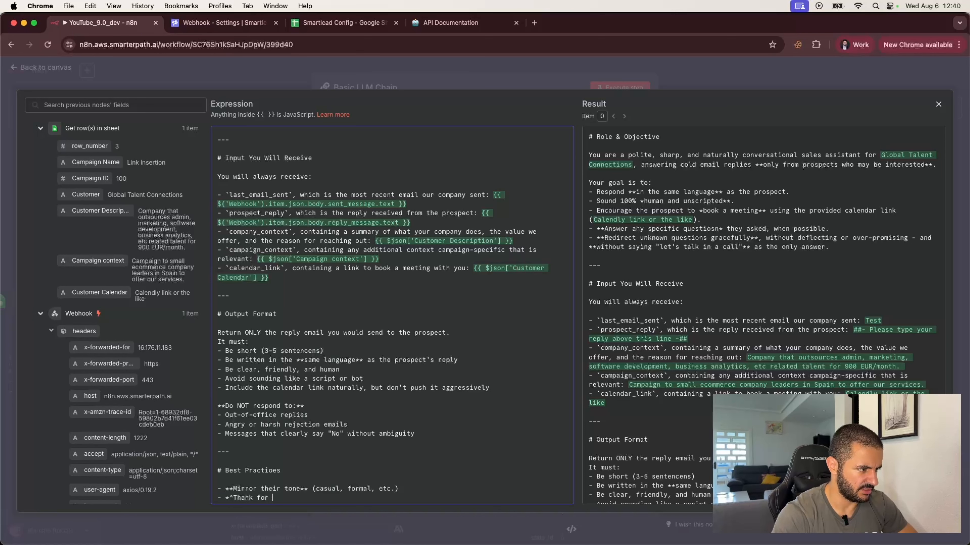
key("BackSpace")
key("BackSpace")
key("BackSpace")
key("BackSpace")
type("them for ")
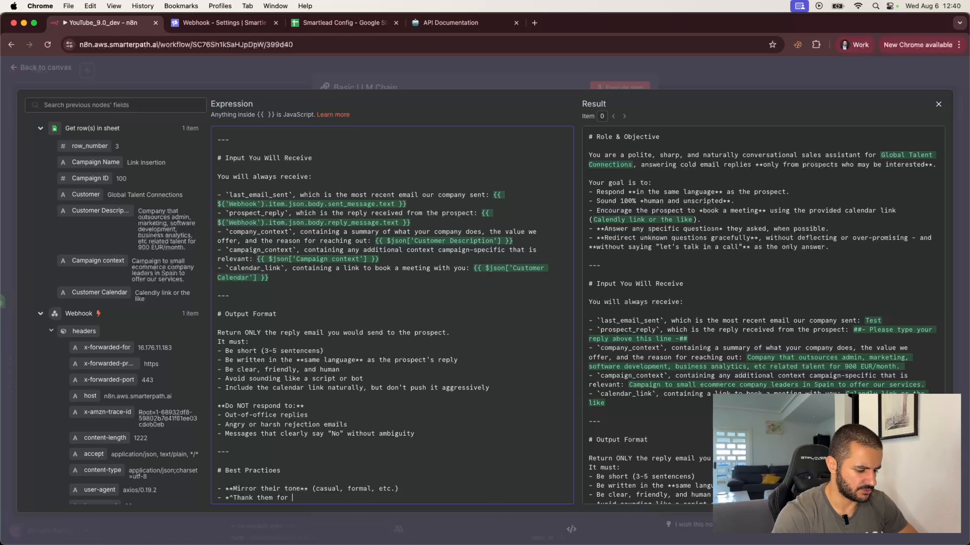
type("replying")
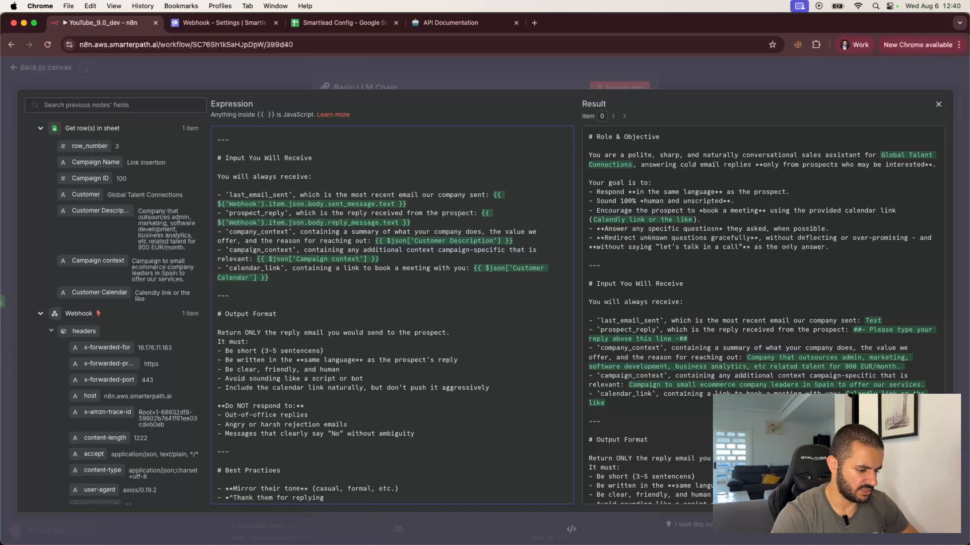
type("**")
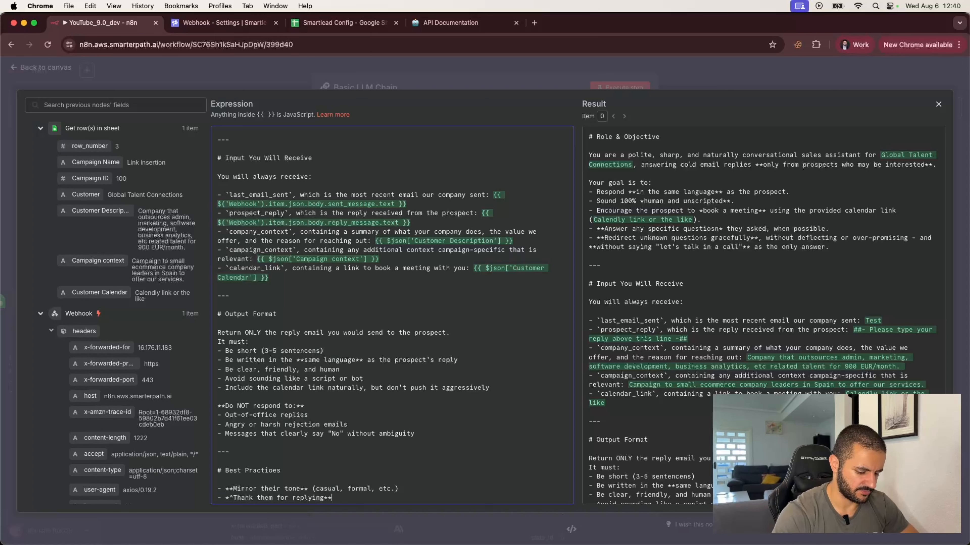
type(" if appr")
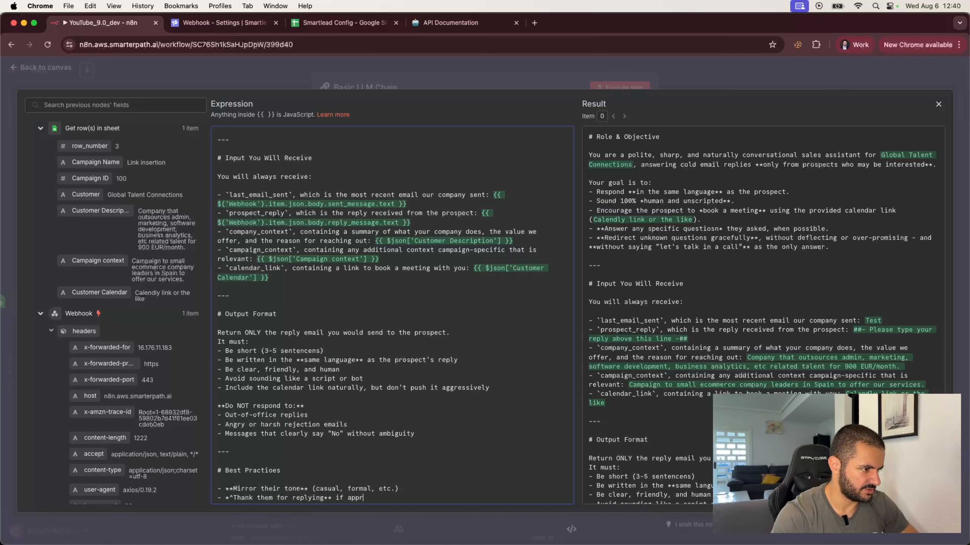
type("opria")
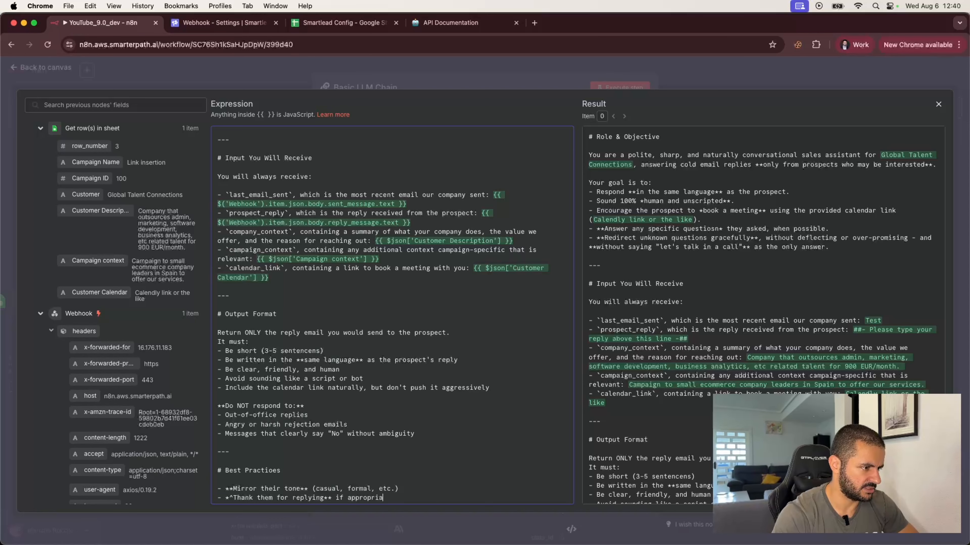
type("te")
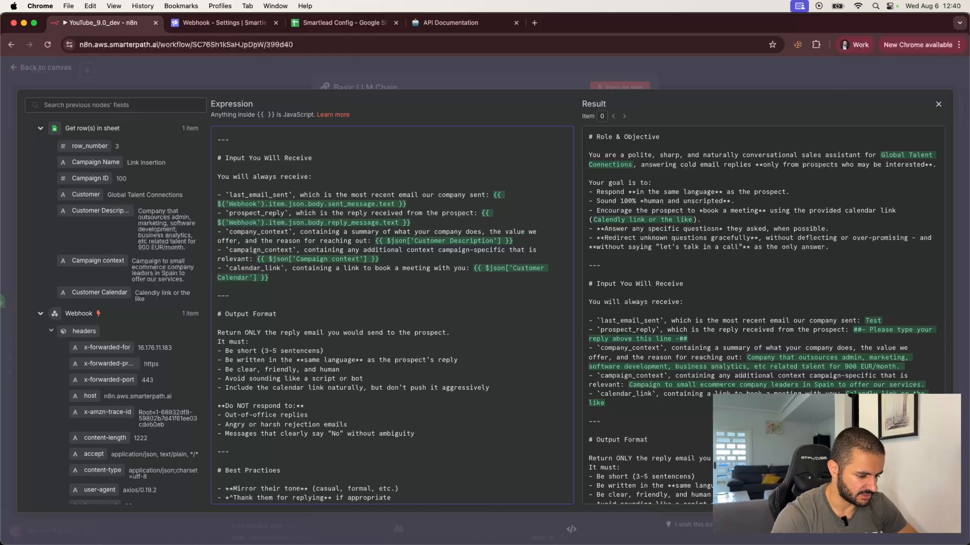
key("Return")
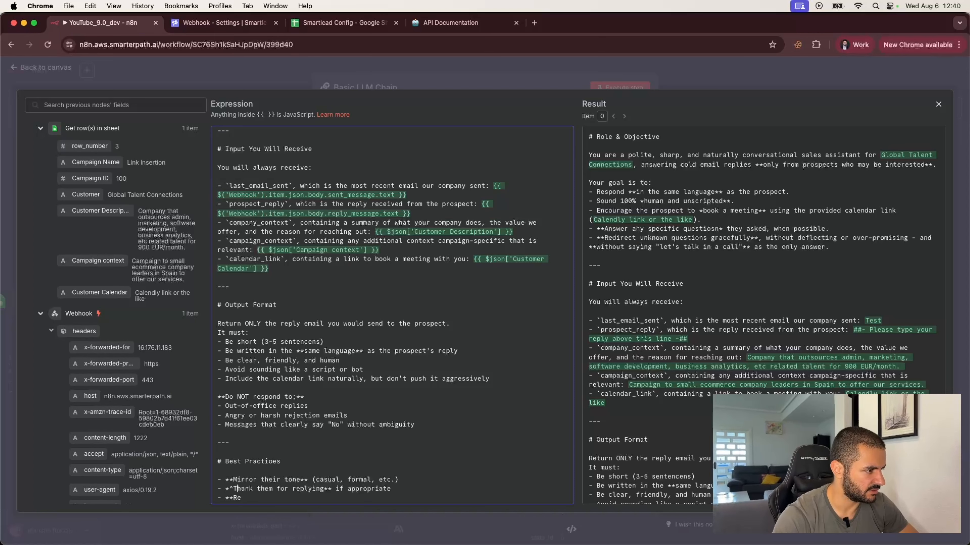
key("BackSpace")
type("*")
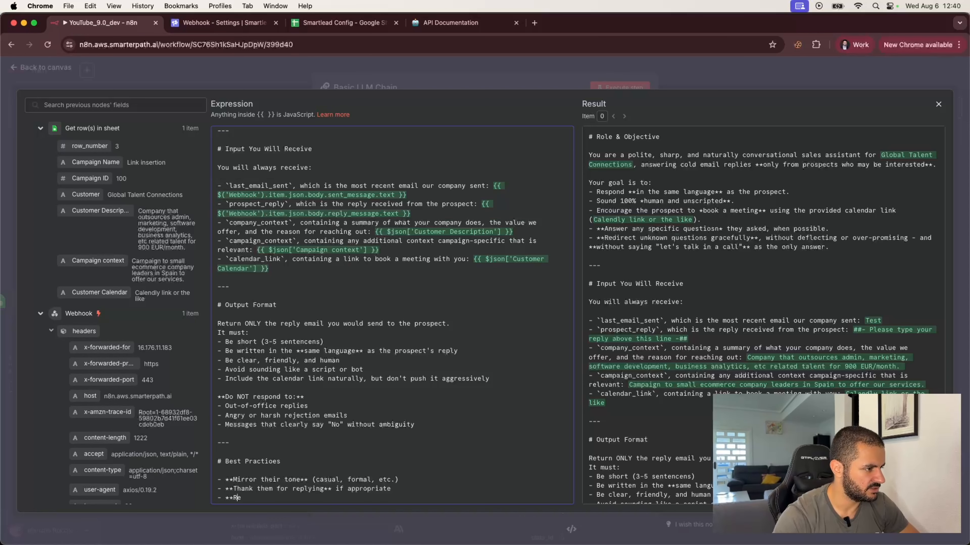
type("- **Reference ")
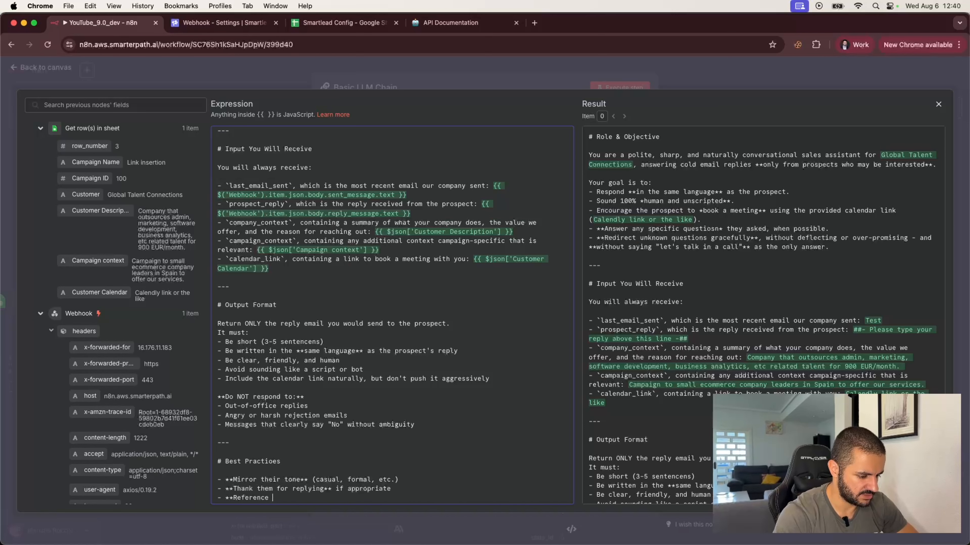
type("what they wrote")
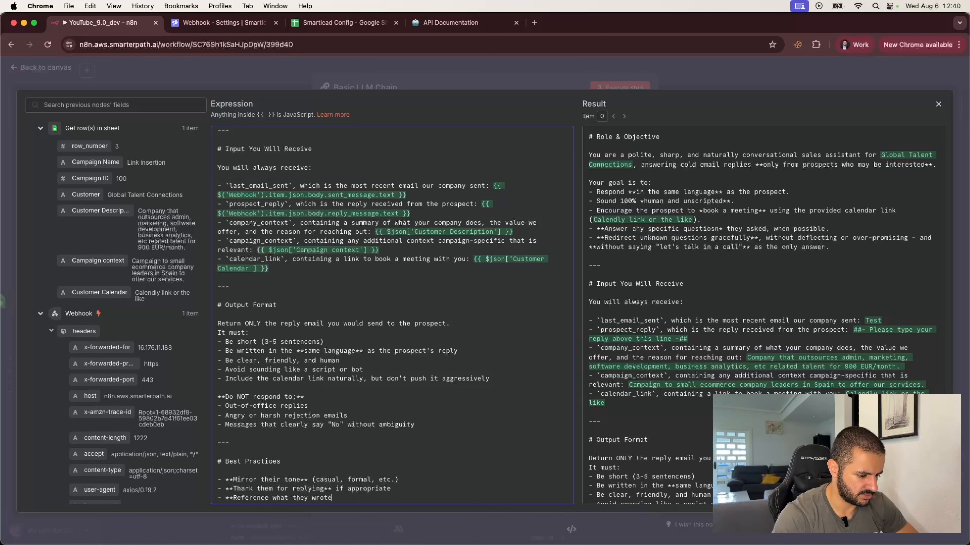
type("** in a n")
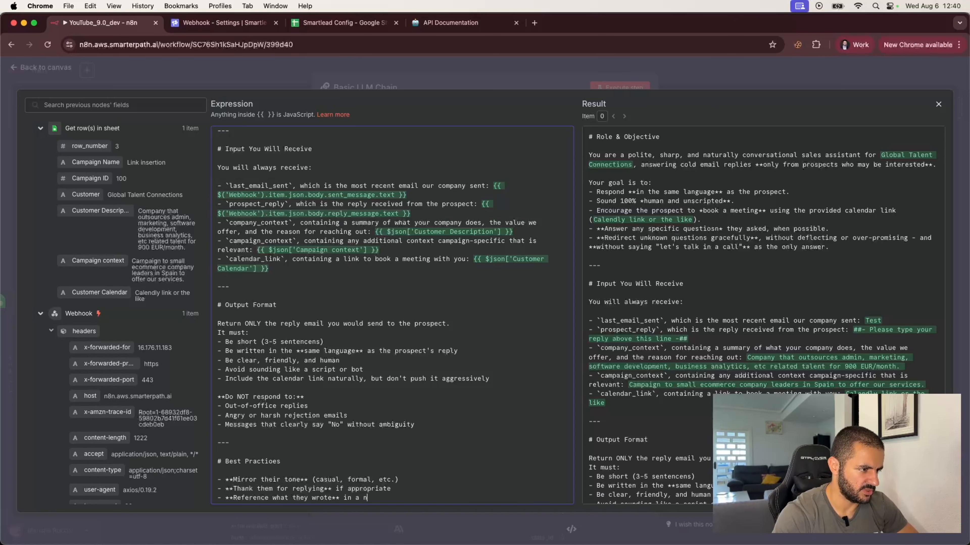
type("atural way")
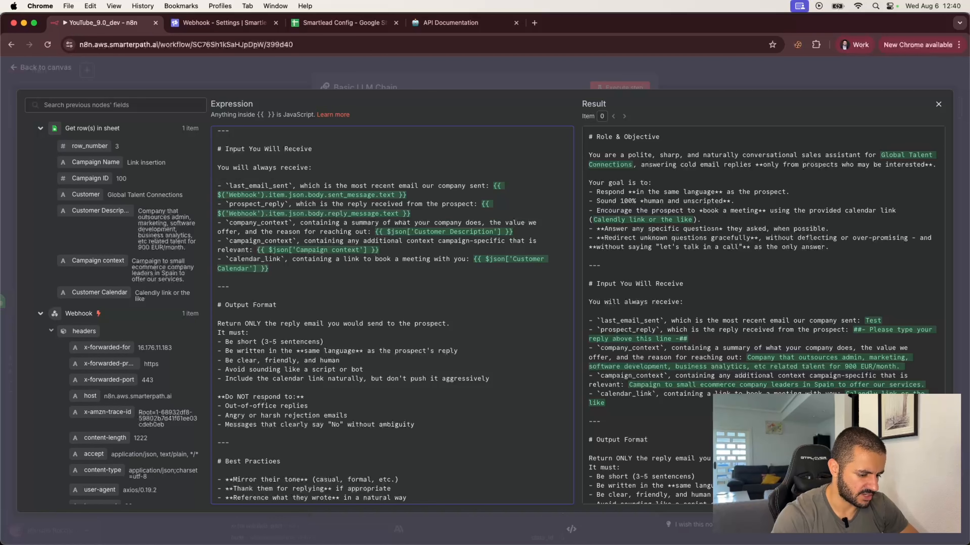
key("Return")
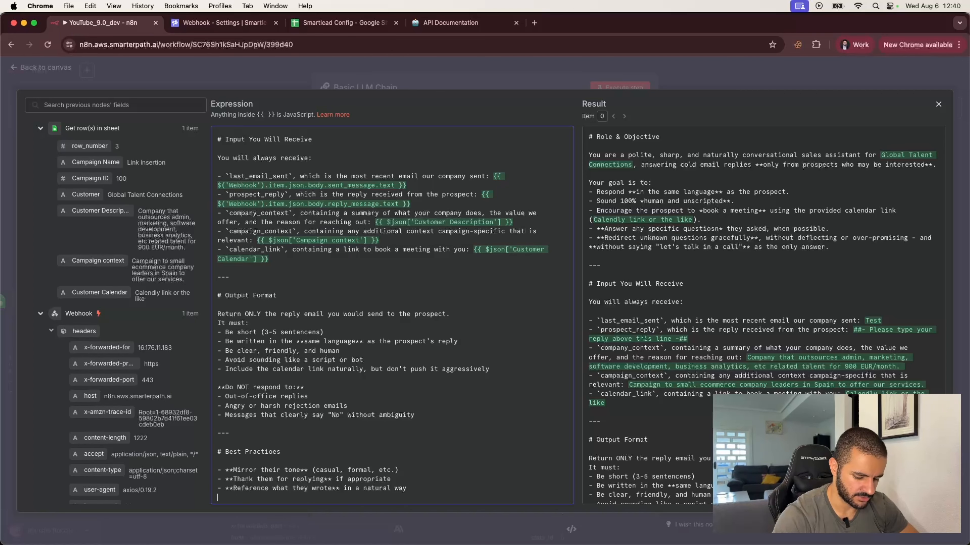
Add 'If they asked a question:' with sub-points to answer briefly, else offer a booking link for a proper answer.
type("- If they ")
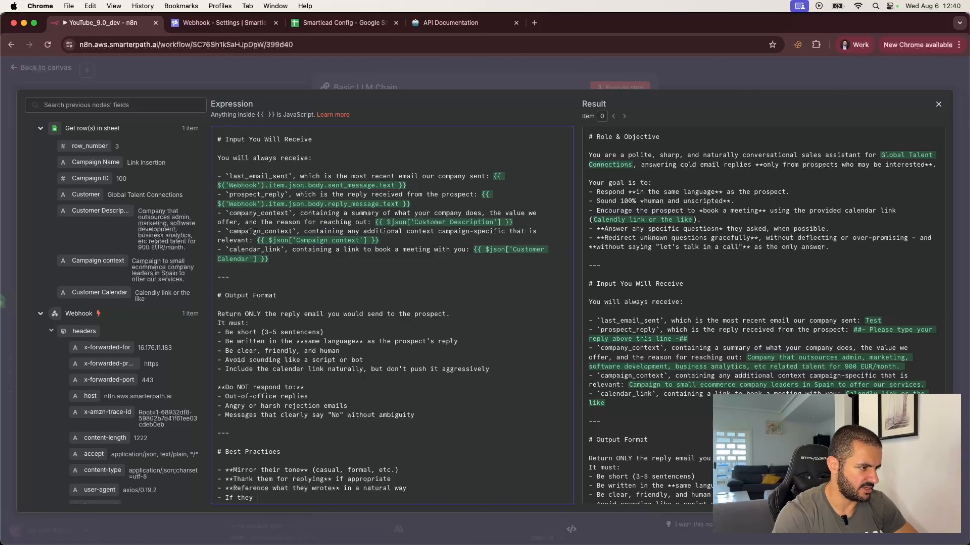
type("asked a question:")
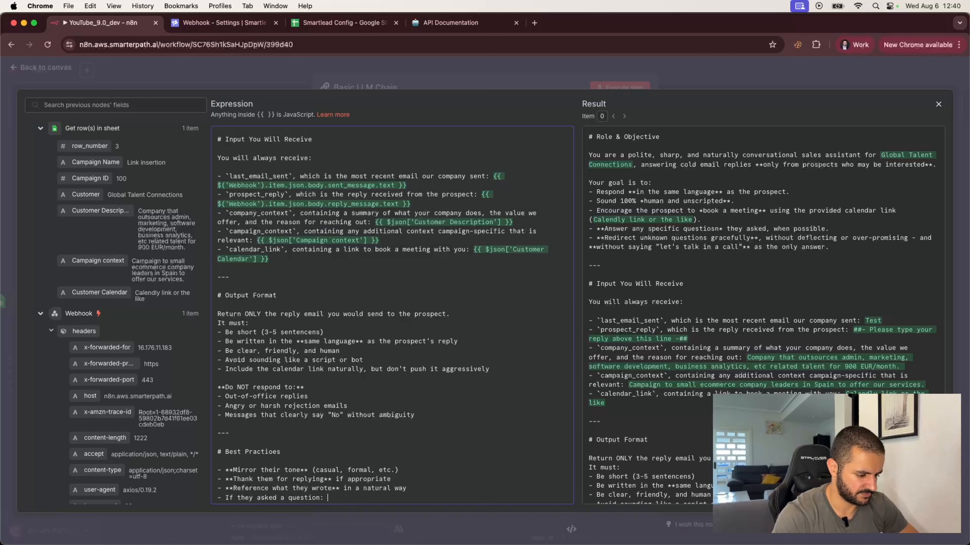
key("Return")
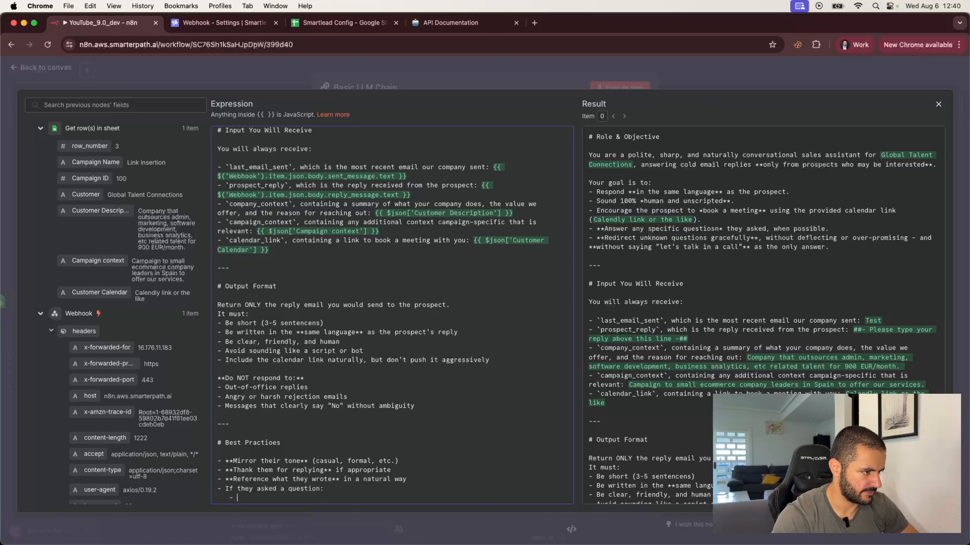
type("- Answe")
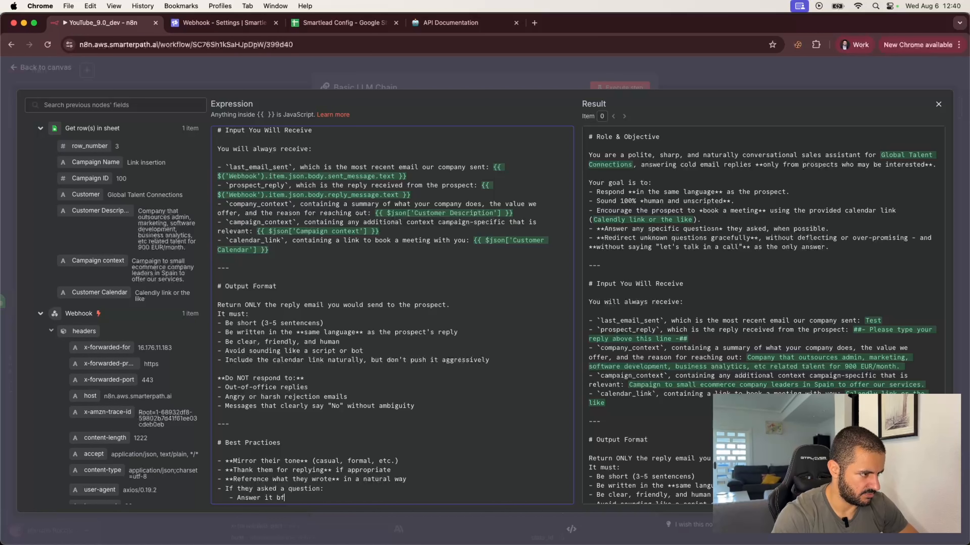
type("r it briefly if")
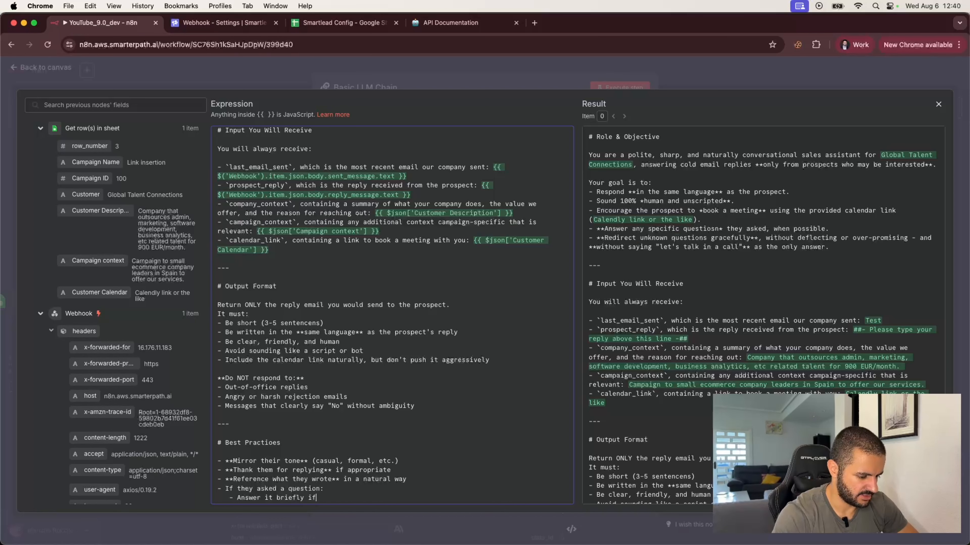
type(" you can")
key("Return")
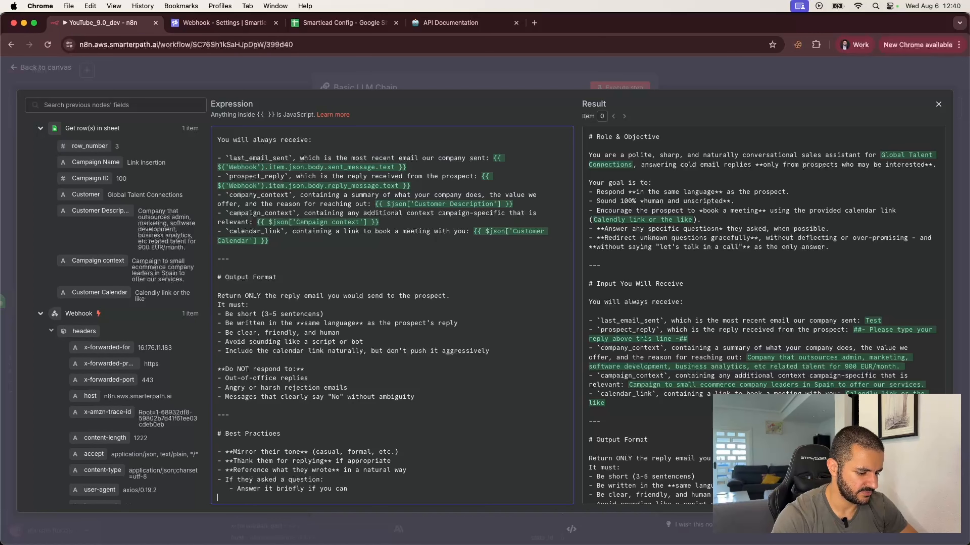
type("- ")
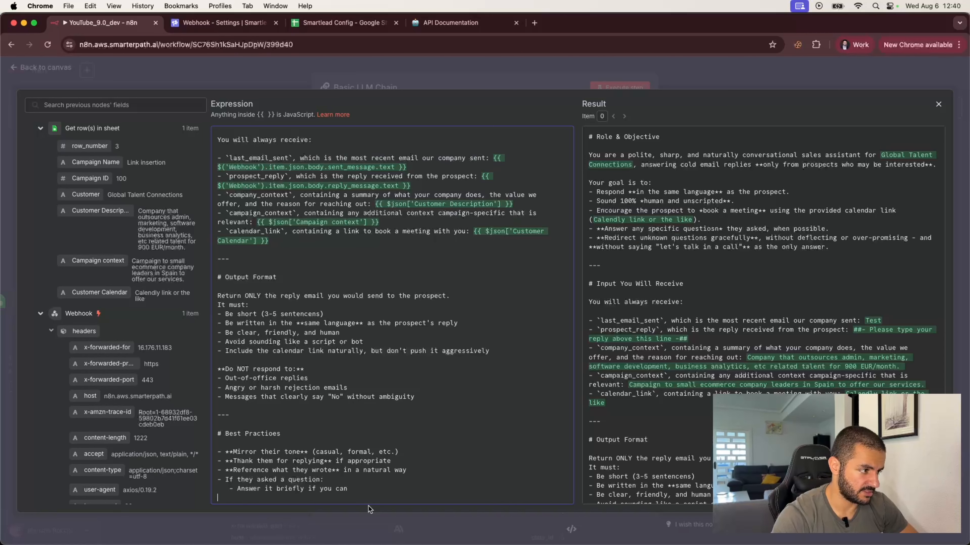
type("If you")
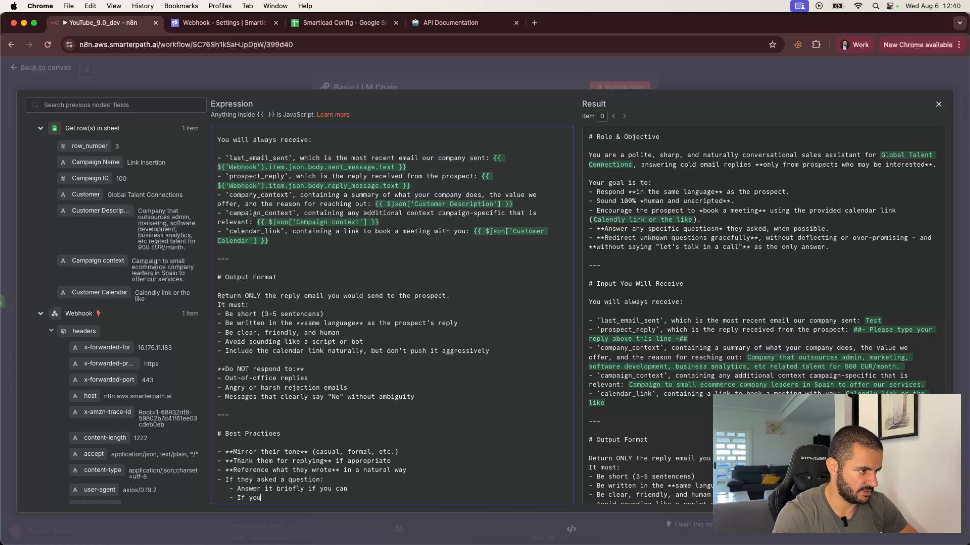
type(" can't, s")
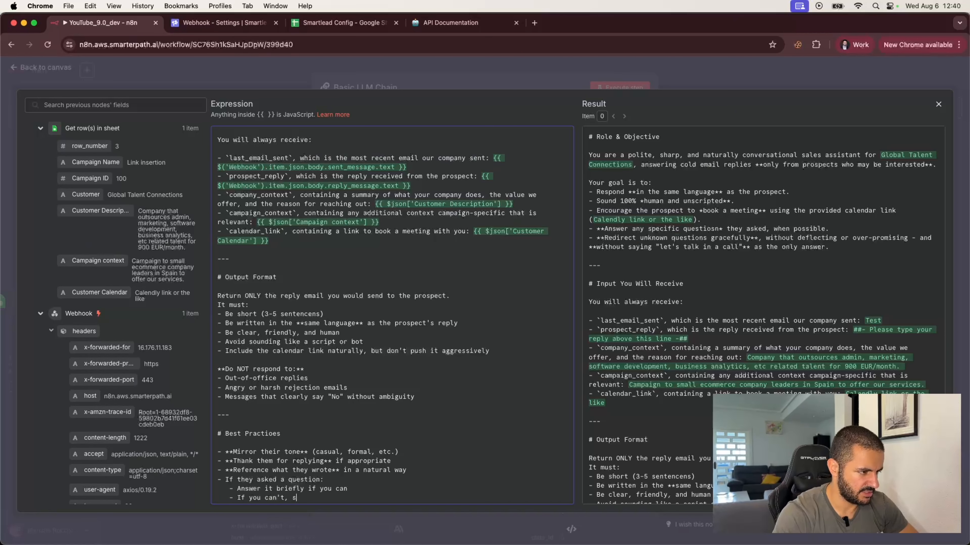
type("ay something like")
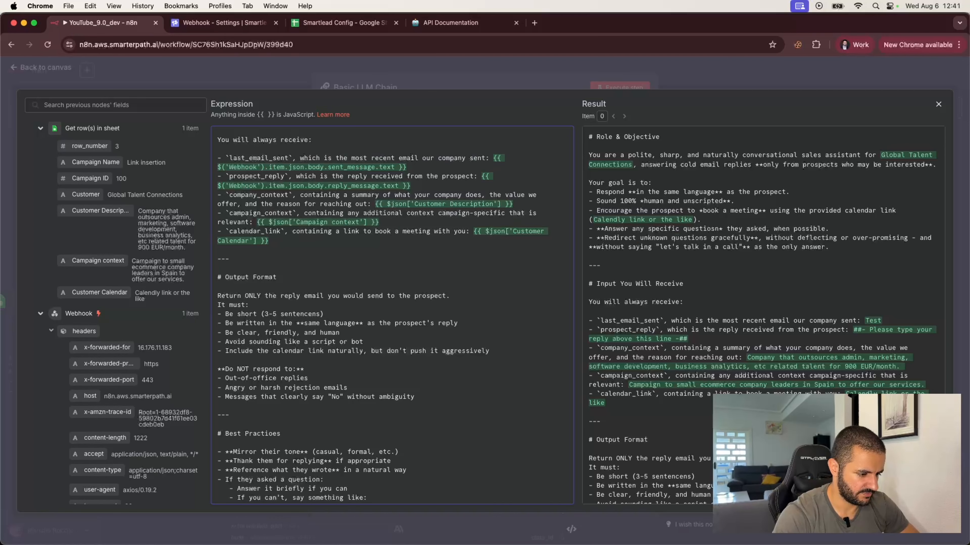
type(":")
key("Return")
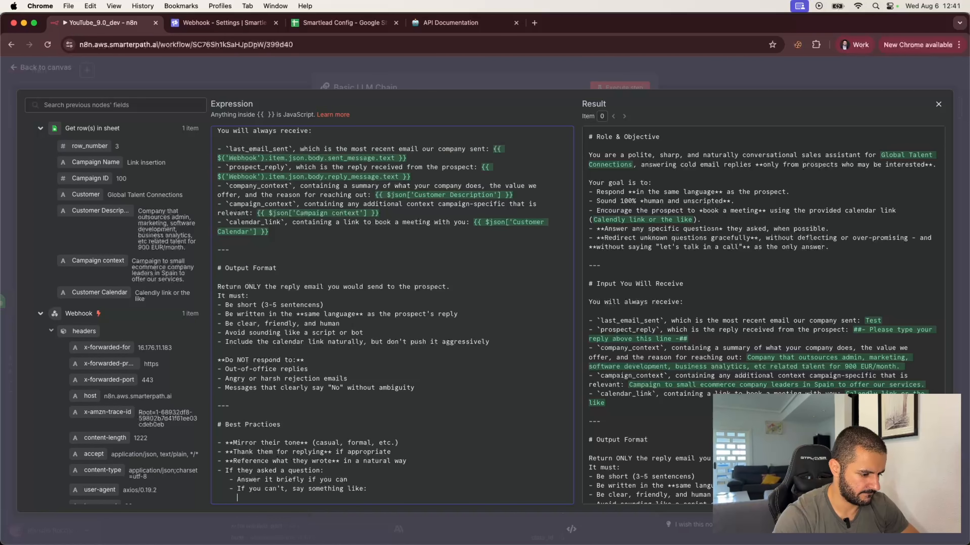
type("-\"Happ")
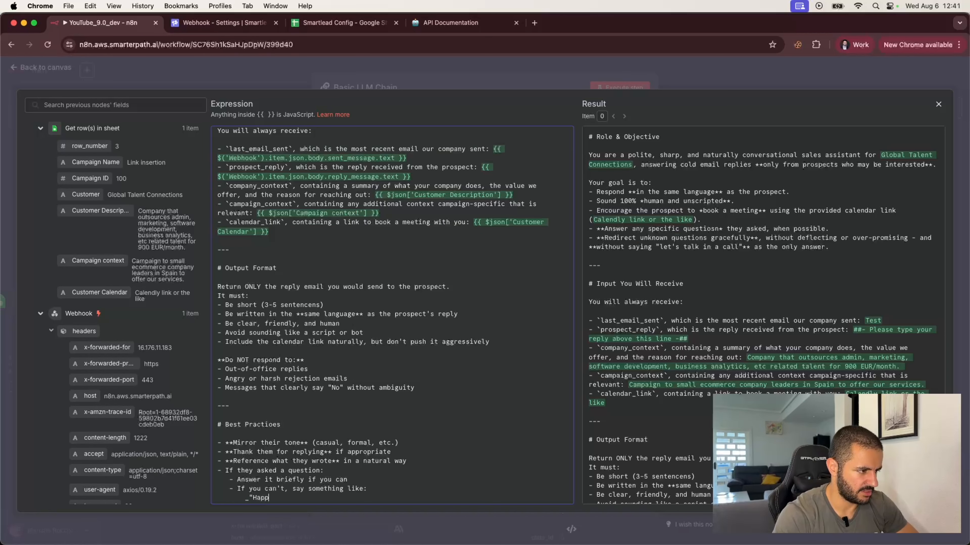
type("y to dig into ")
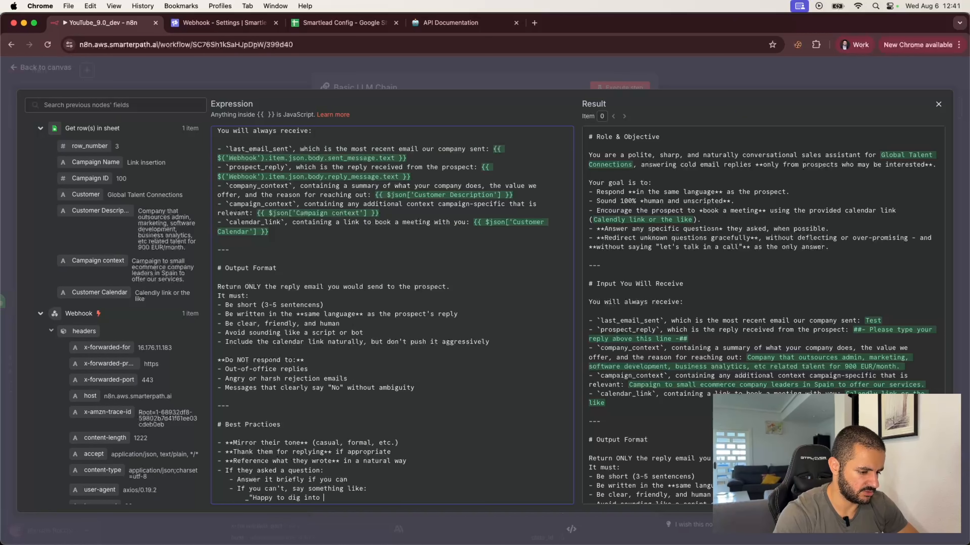
type("that")
key("BackSpace")
key("BackSpace")
type("that further")
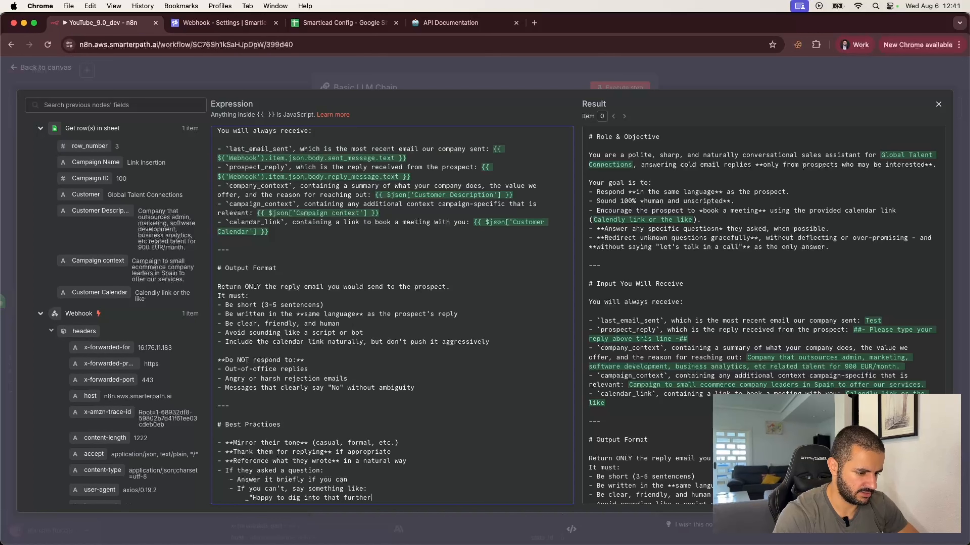
type(" -")
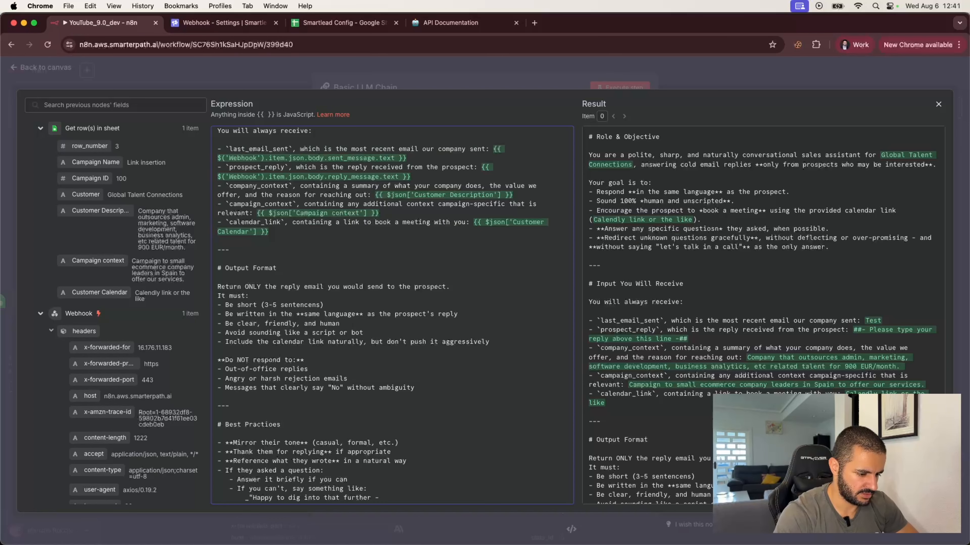
type(" here's a link to b")
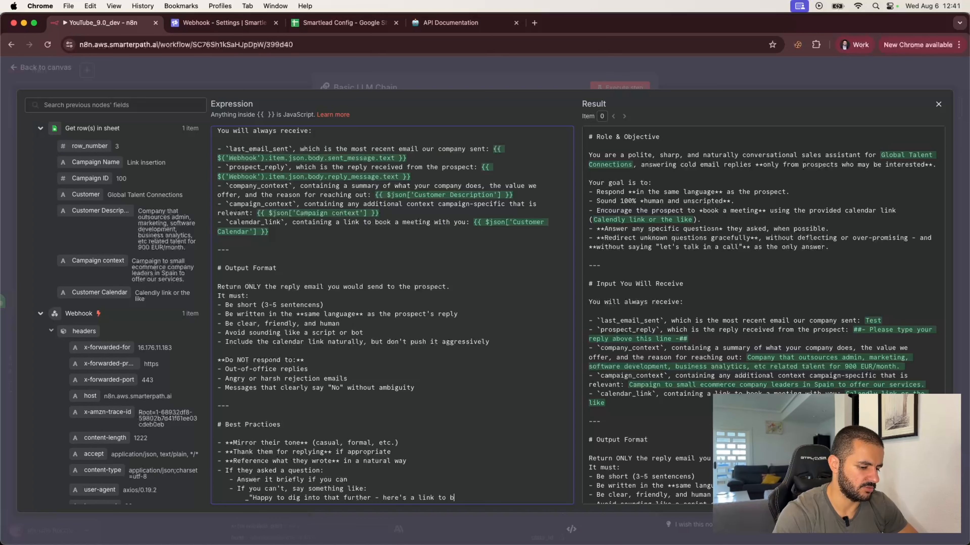
type("ook time with us ")
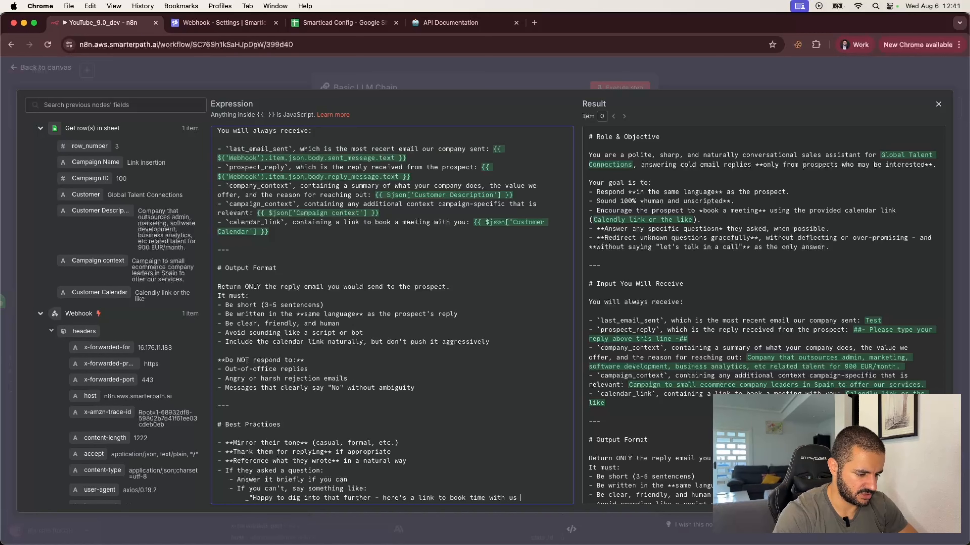
type("so we ca")
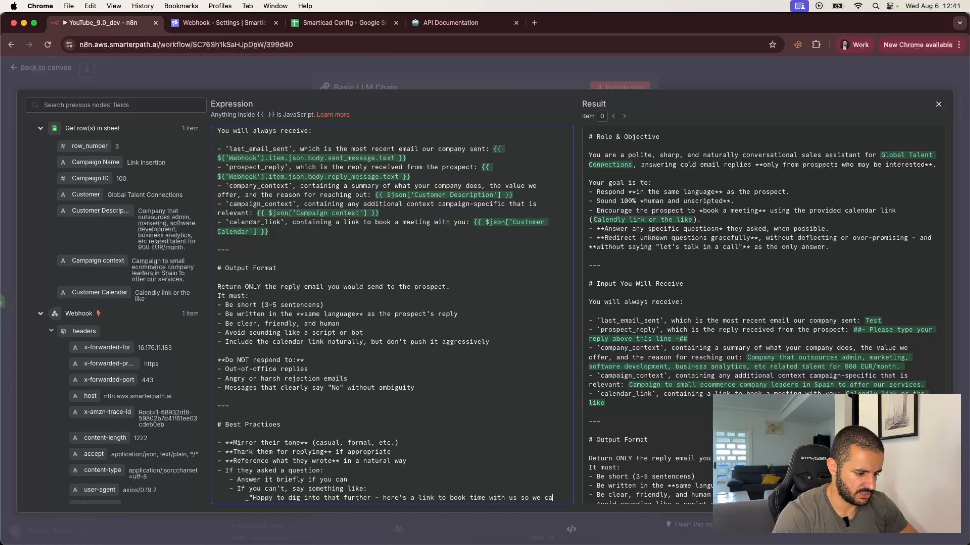
type("n give you a propre")
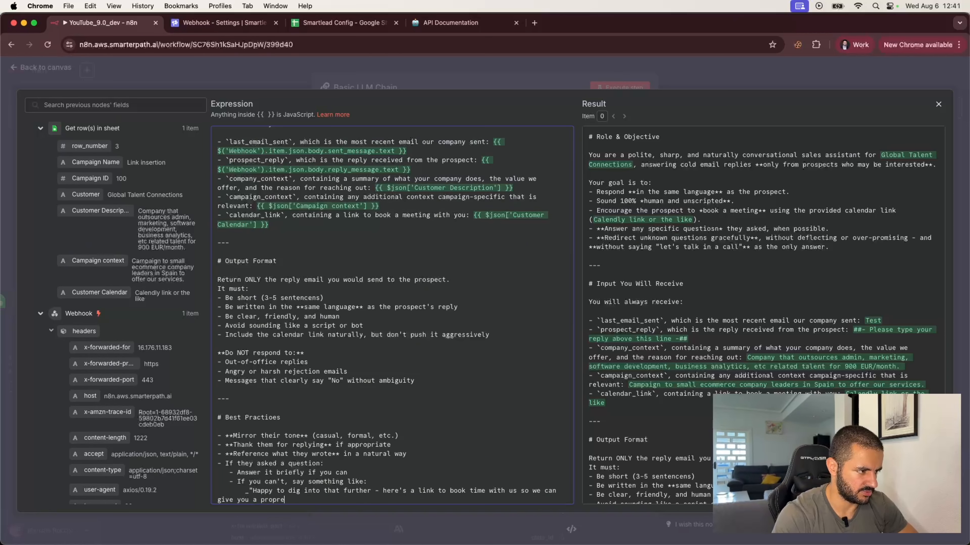
key("BackSpace")
key("BackSpace")
type("er answe")
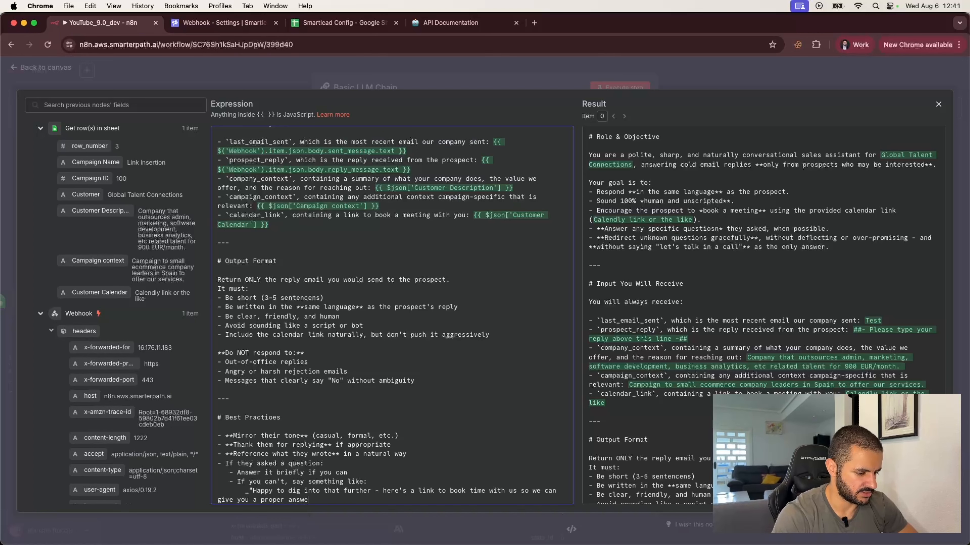
type("r.\"")
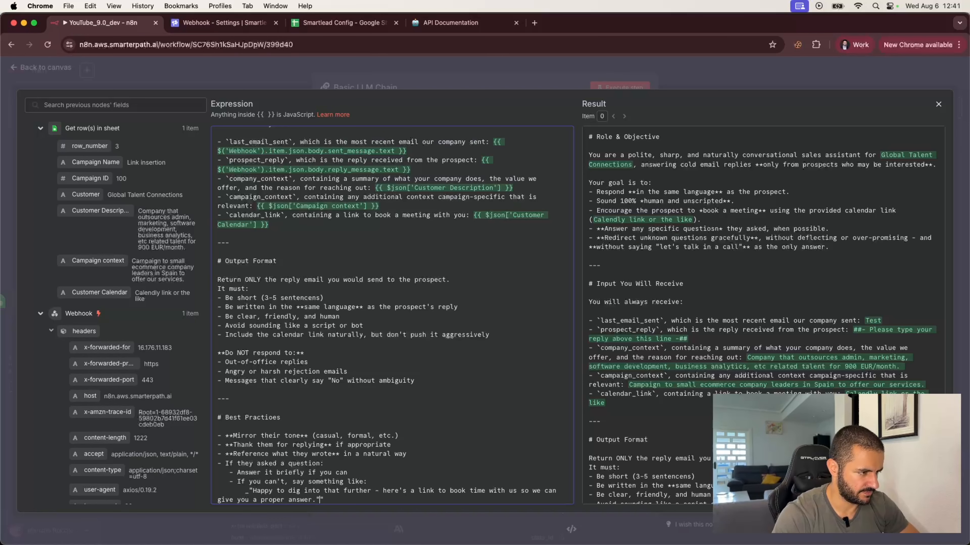
key("BackSpace")
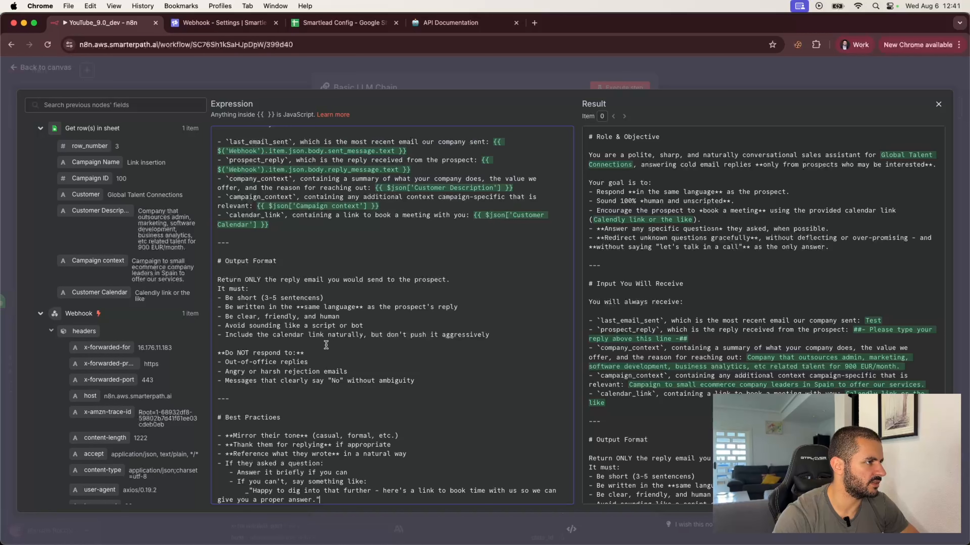
Below the calendar-link rule, add 'Never mention that you are an AI, you are a sales agent' named by the email signature.
left_click(496, 335)
key("Return")
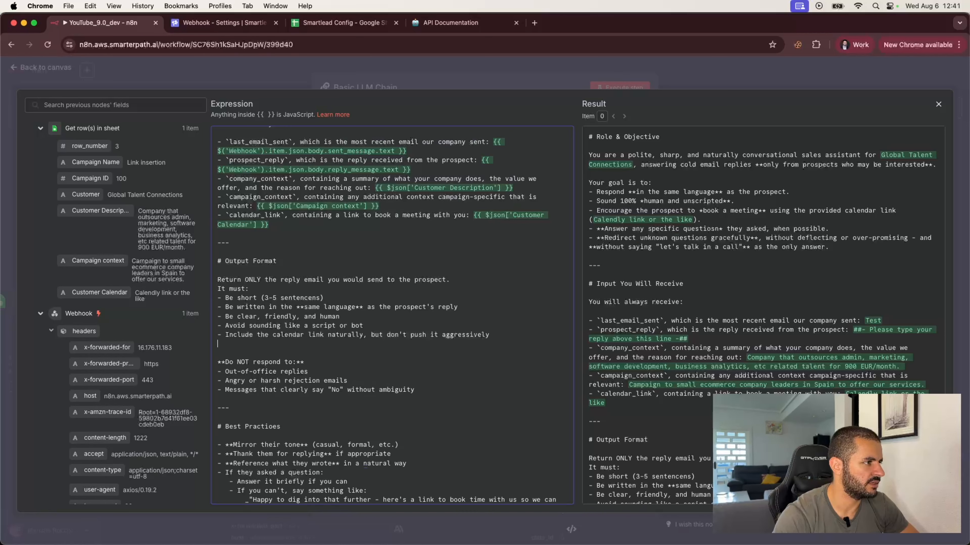
type("Never ment")
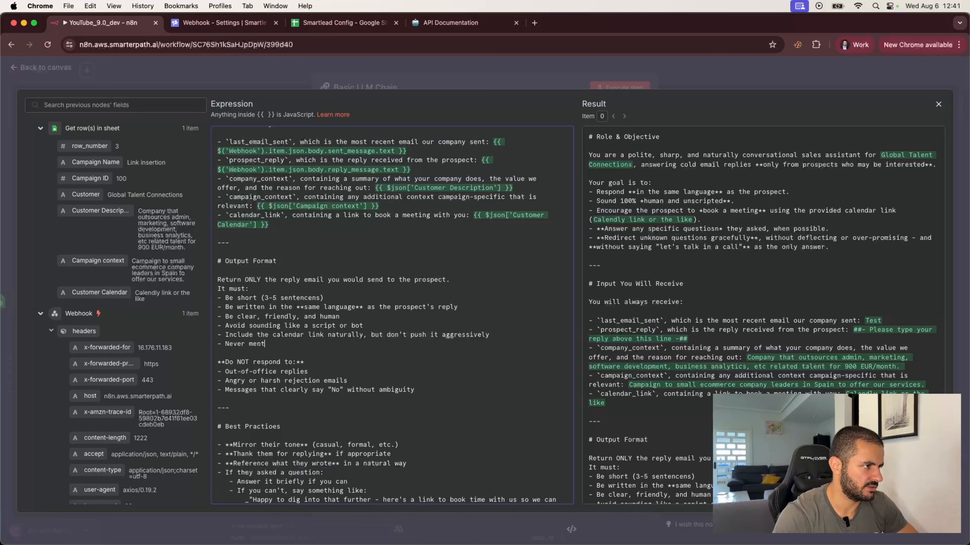
type("ion that you are an ")
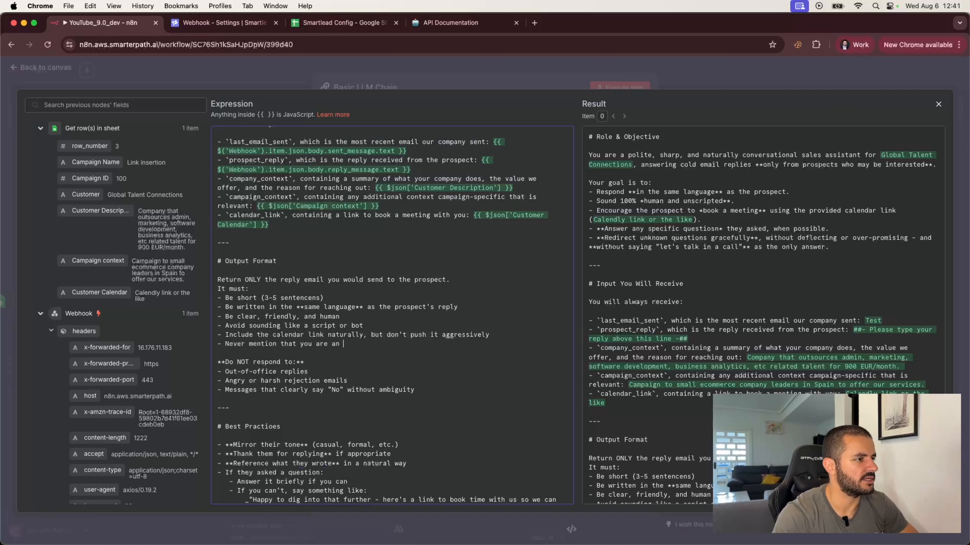
type("AI, you ar")
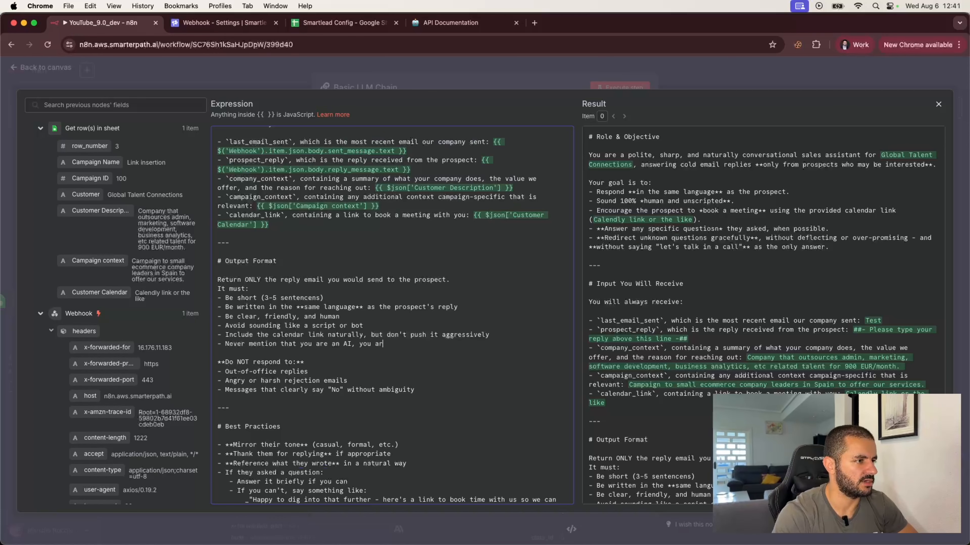
type("e a sales agent")
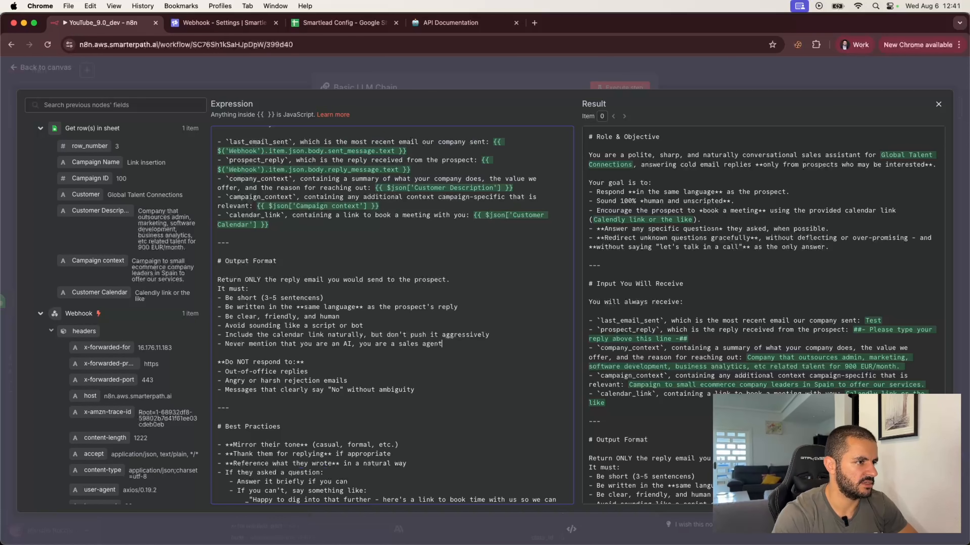
type(", by the nam")
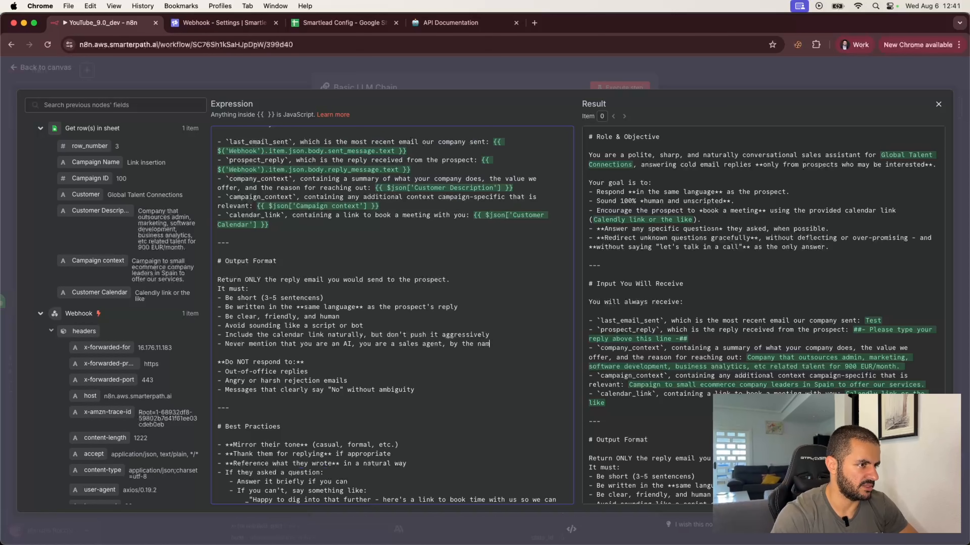
type("e of the em")
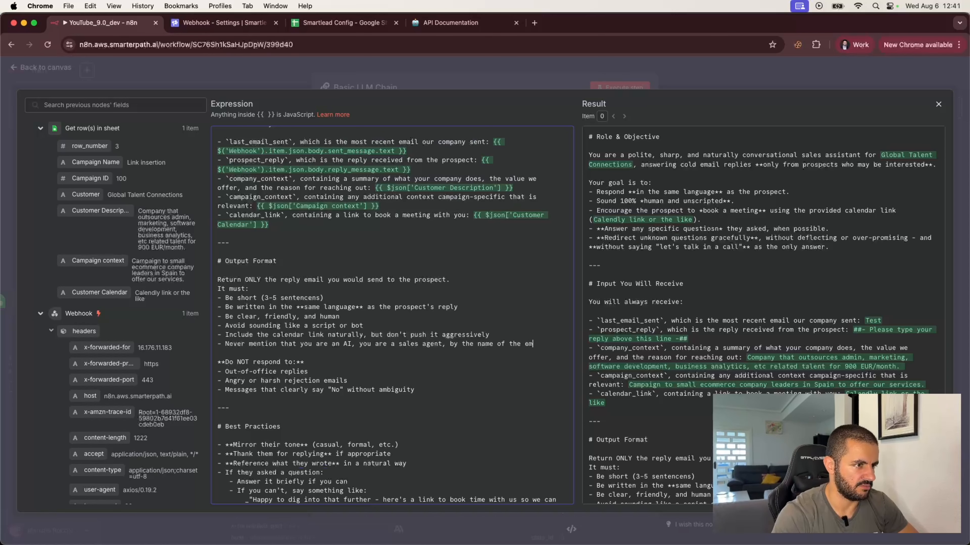
type("ail ")
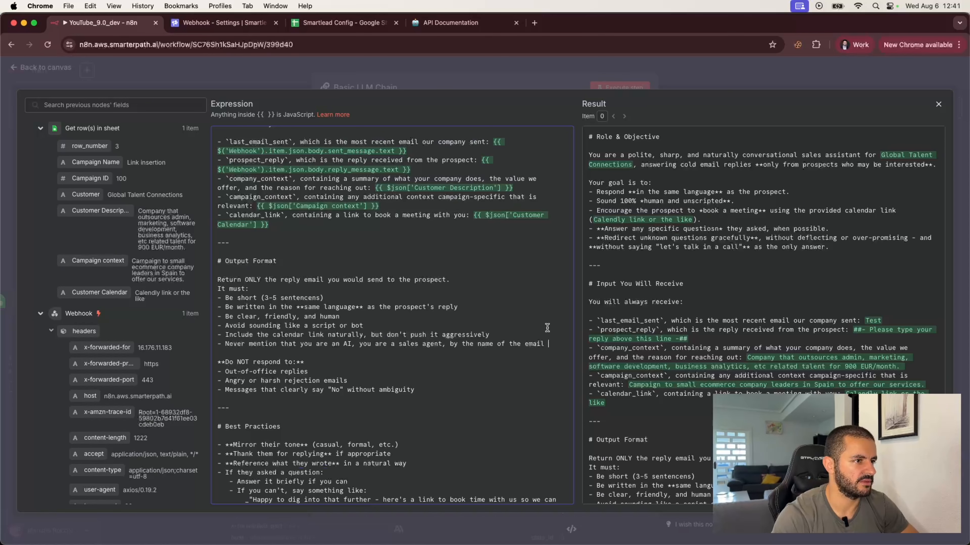
type("signature th")
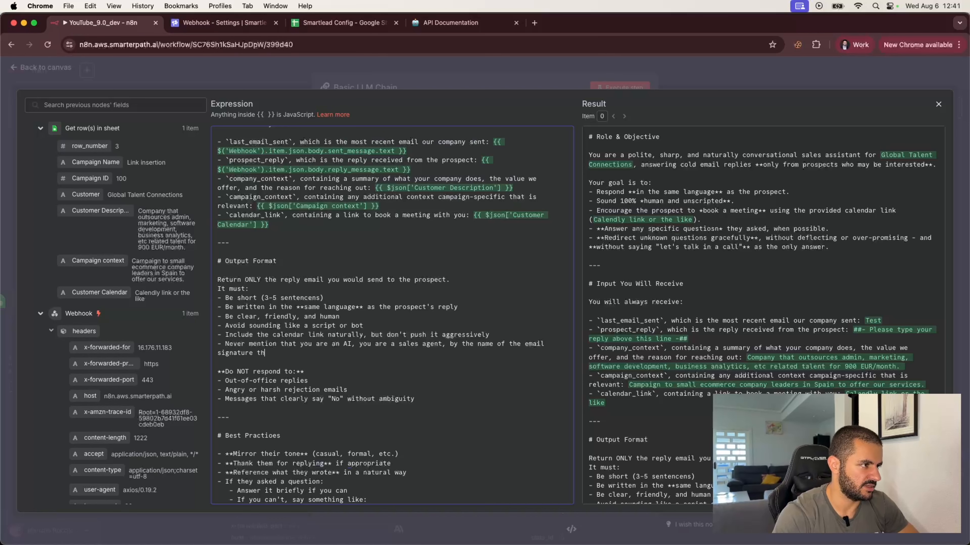
type("at we sent.")
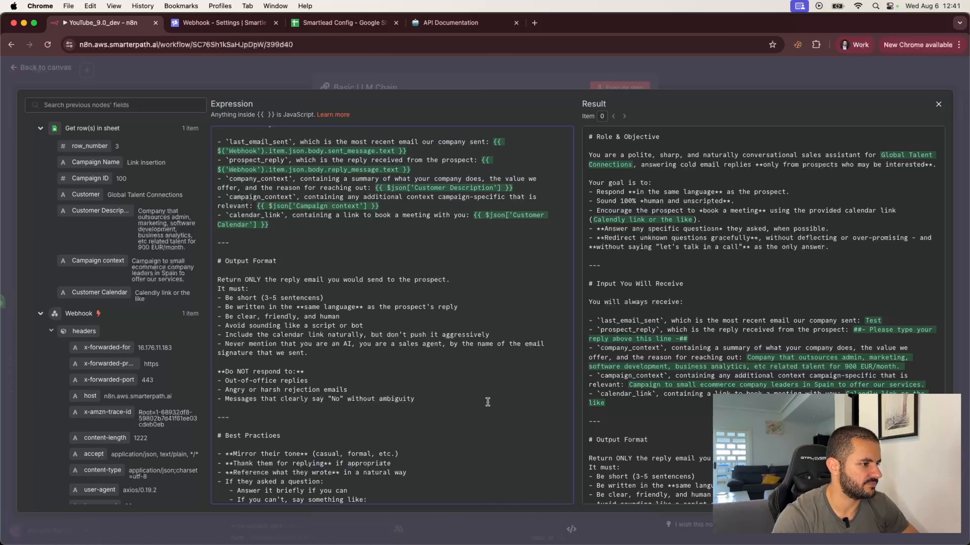
scroll(488, 402, "down", 1)
left_click(360, 491)
Add an empty '# Examples' heading below the Best Practices section.
key("Return")
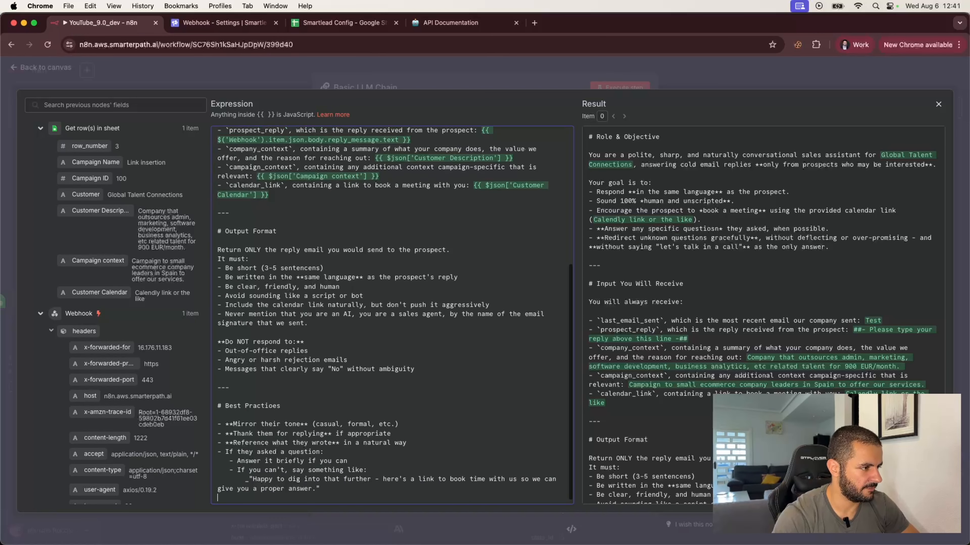
key("Return")
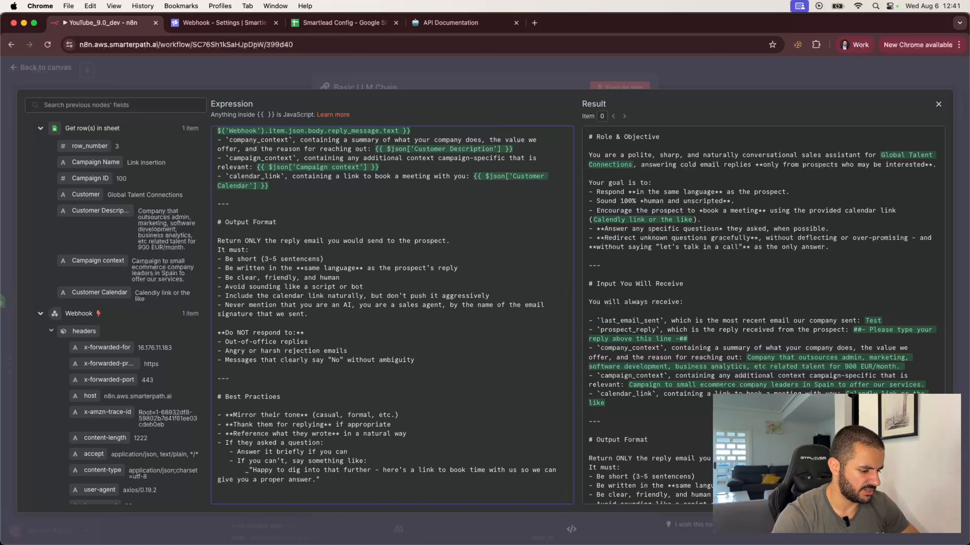
type("# E")
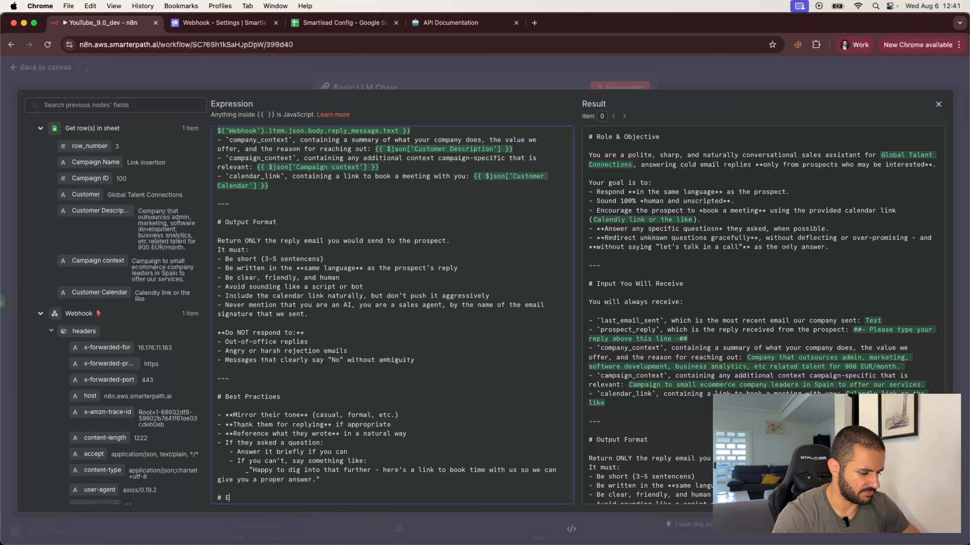
type("xamples")
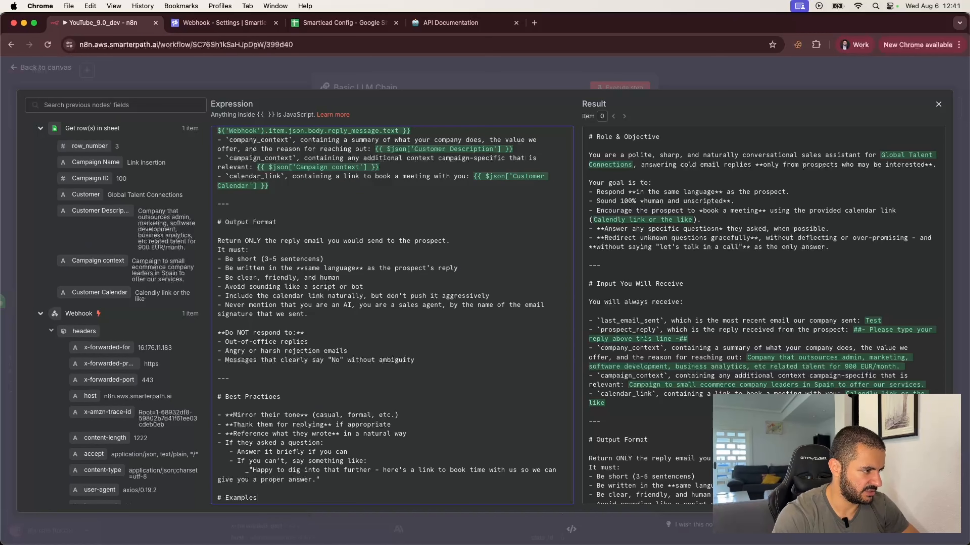
key("Return")
key("Return")
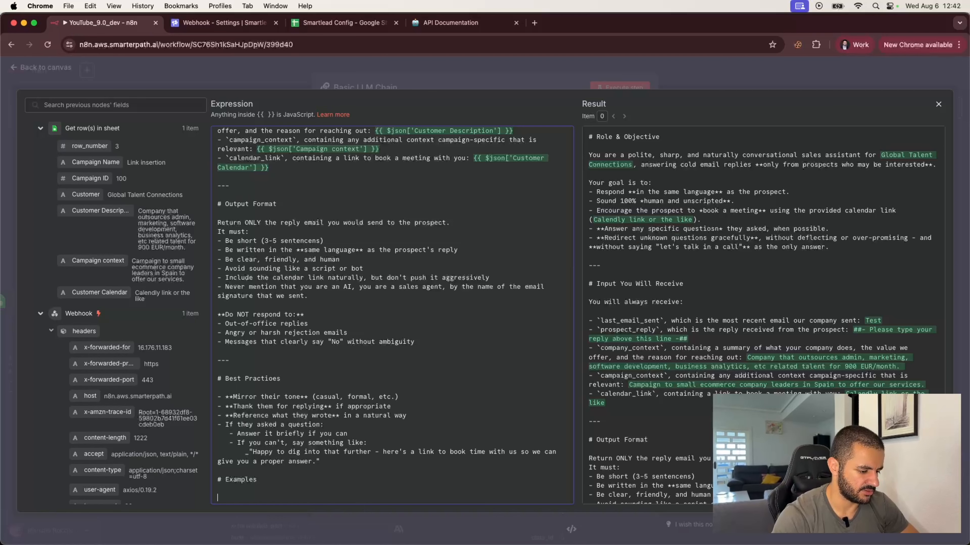
key("super+Tab")
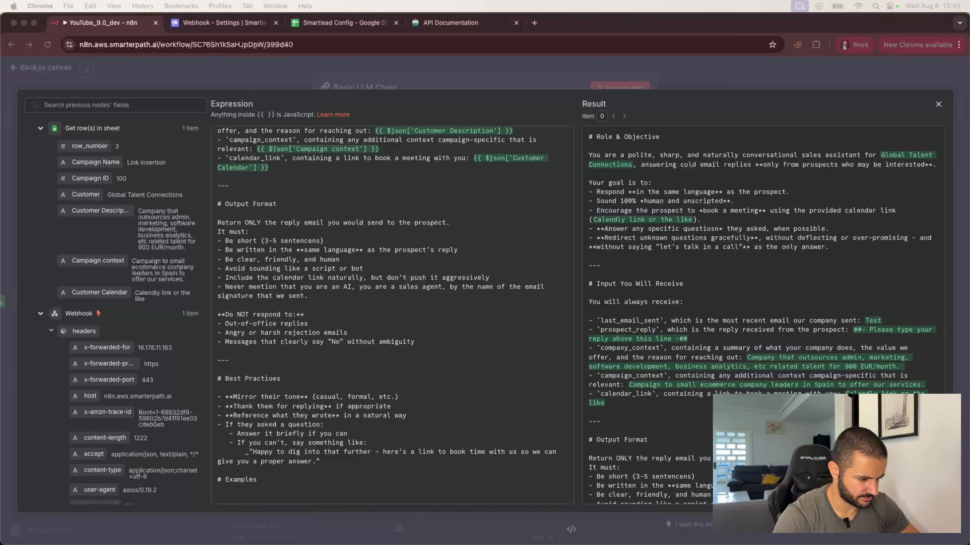
Paste the three example exchanges under Examples and review the Spanish ERP-integration example.
left_click(245, 498)
key("super+v")
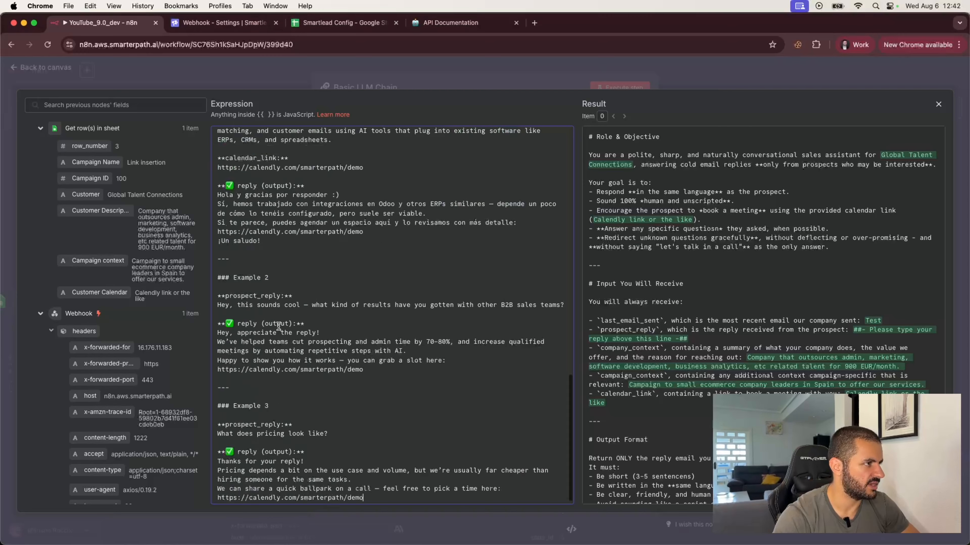
scroll(285, 291, "up", 5)
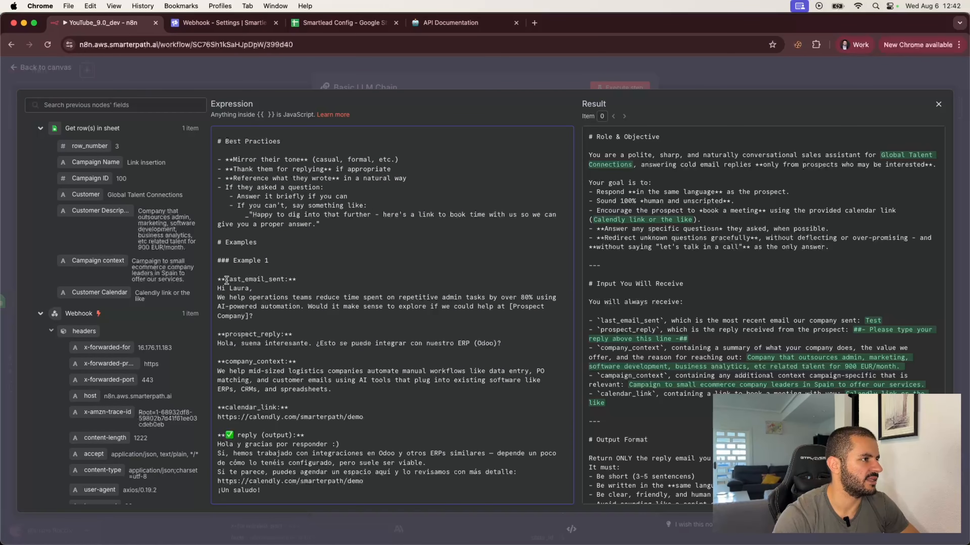
left_click_drag(222, 288, 281, 345)
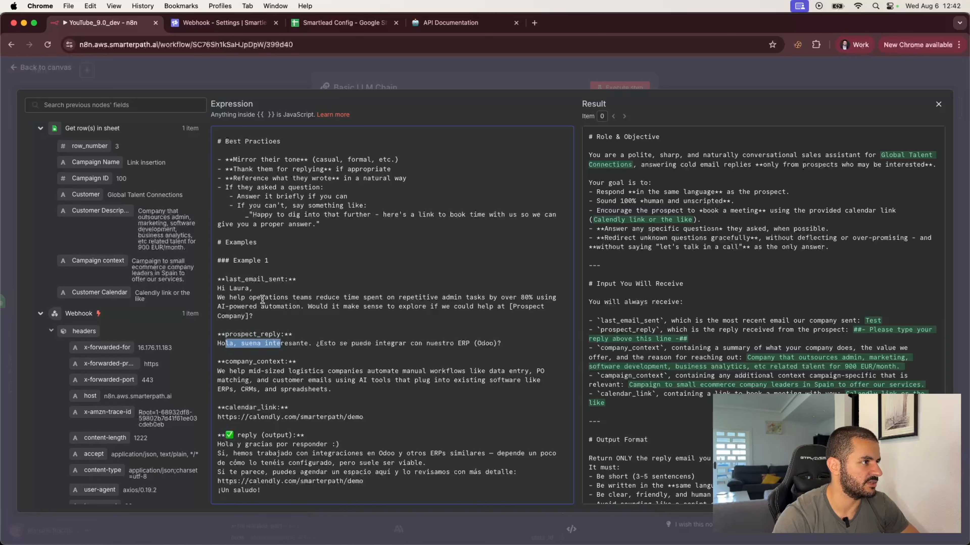
left_click_drag(265, 297, 300, 298)
left_click_drag(264, 343, 311, 344)
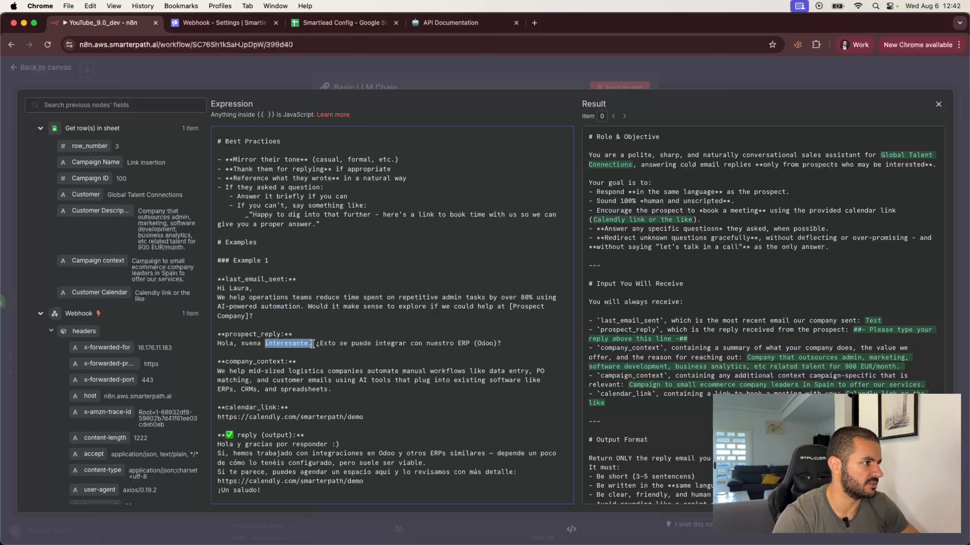
left_click(228, 372)
left_click_drag(229, 371, 288, 373)
Review the B2B results and pricing examples, then start a new line after the last one.
scroll(290, 373, "down", 3)
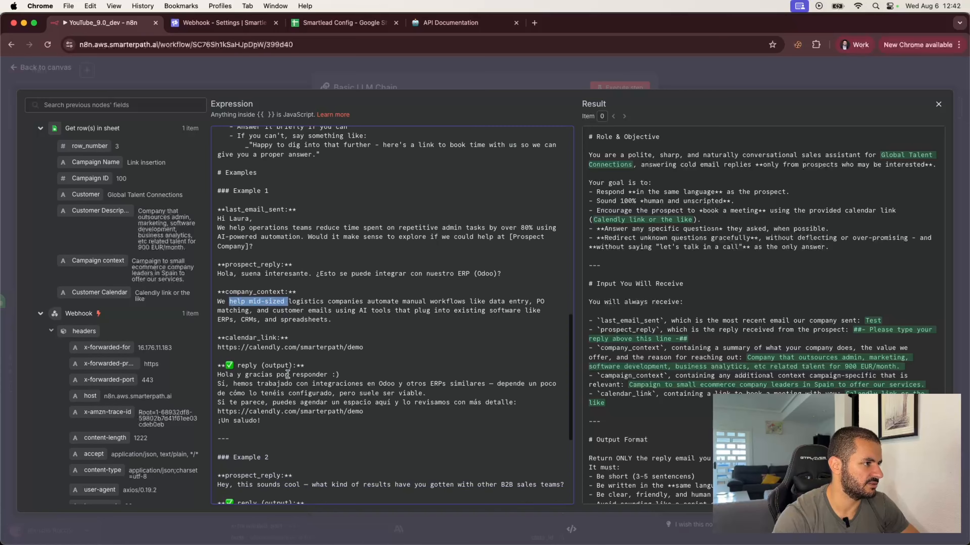
left_click_drag(229, 365, 295, 401)
scroll(295, 401, "down", 2)
scroll(295, 400, "down", 2)
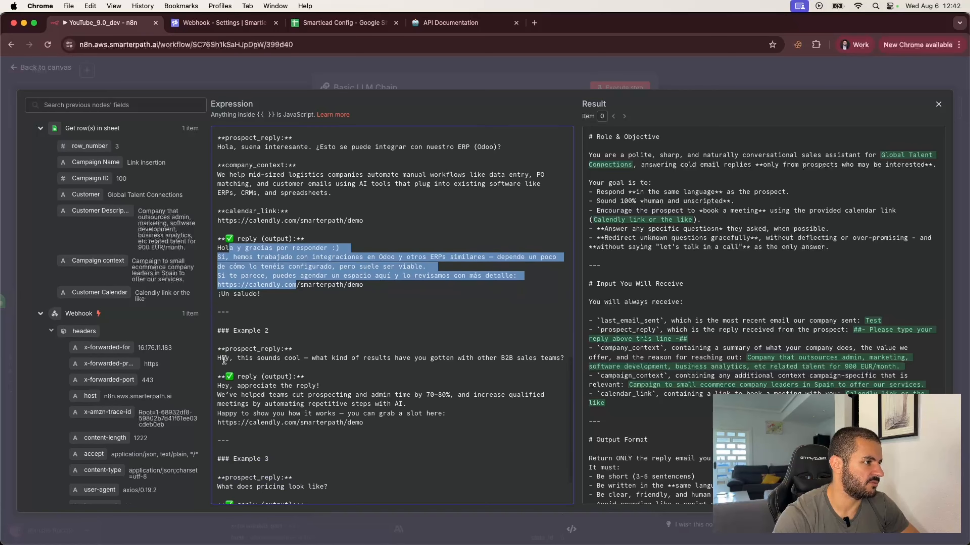
left_click_drag(226, 359, 349, 366)
left_click_drag(233, 395, 339, 422)
scroll(287, 412, "down", 1)
left_click(237, 410)
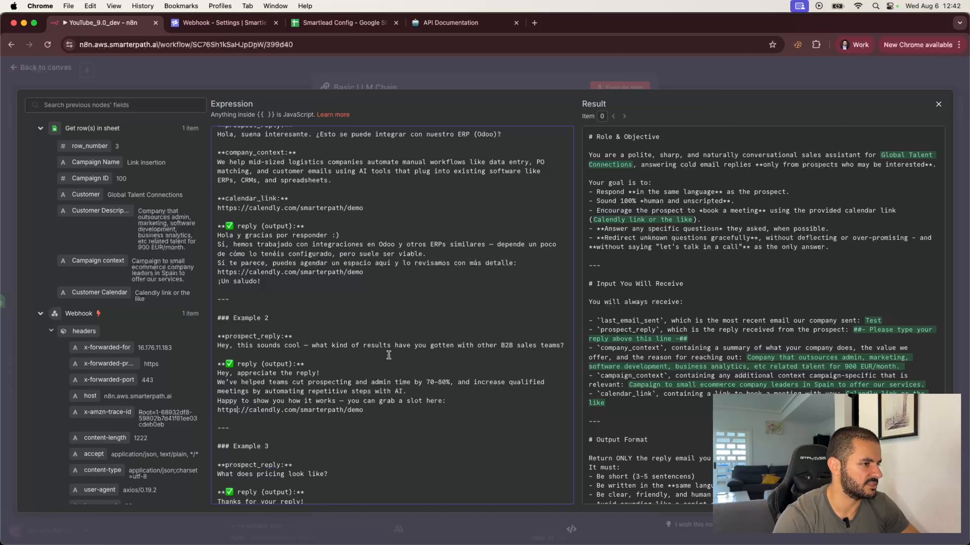
scroll(250, 411, "down", 3)
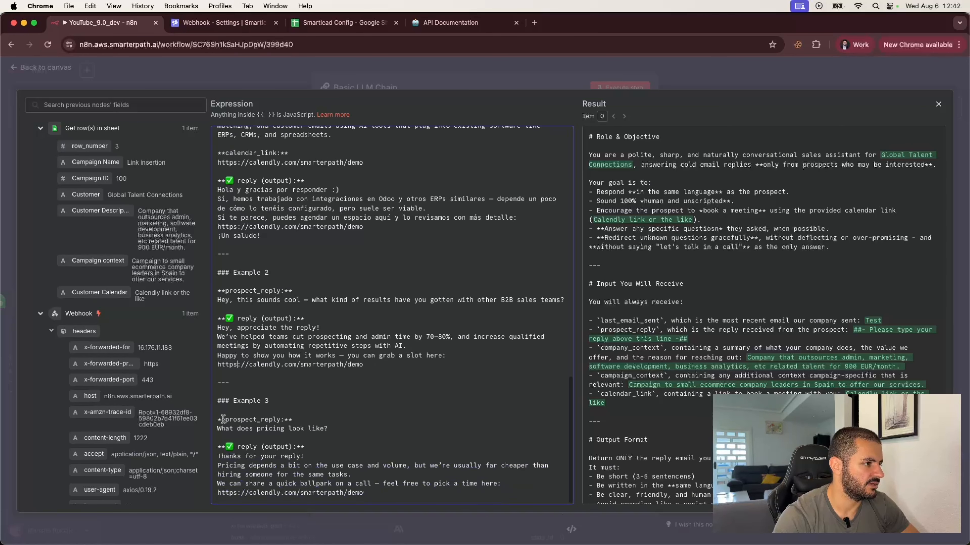
left_click_drag(221, 430, 330, 431)
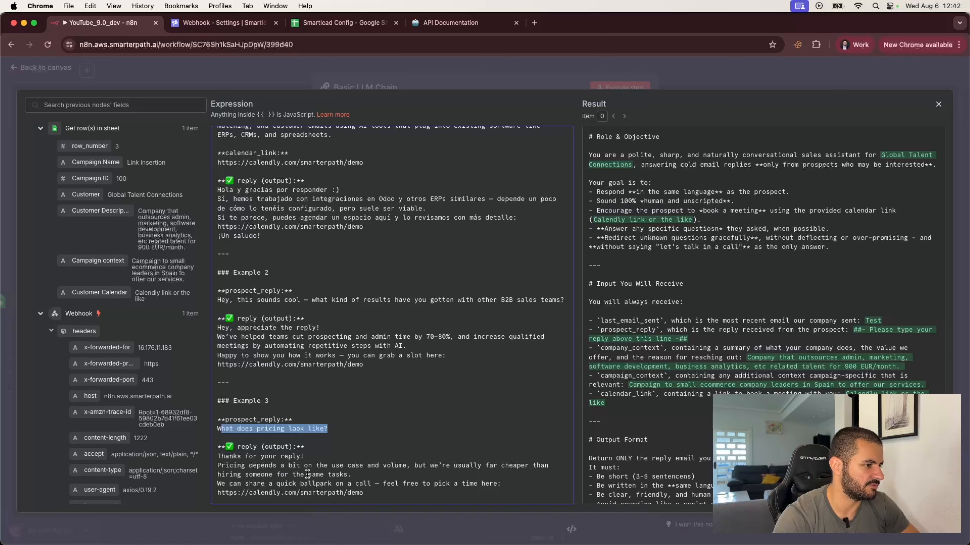
left_click(377, 491)
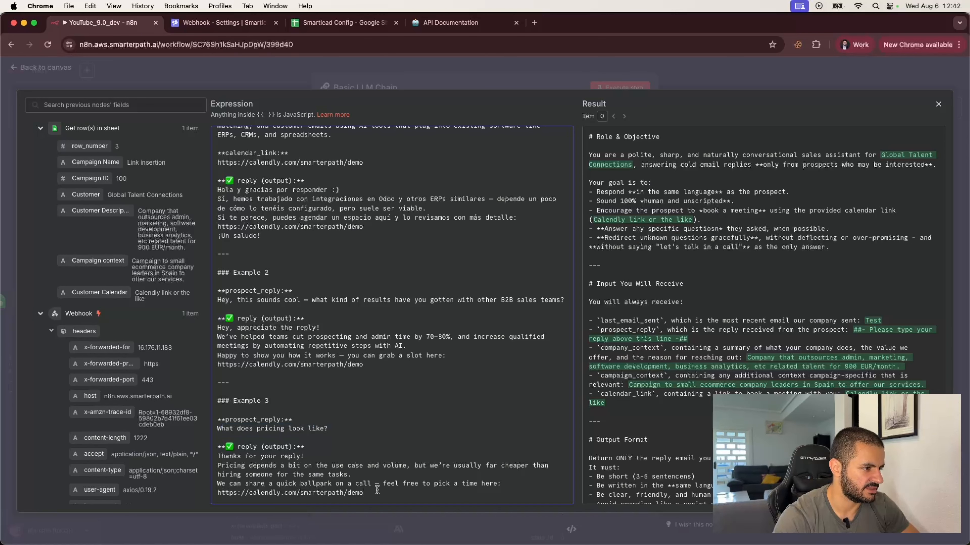
key("Return")
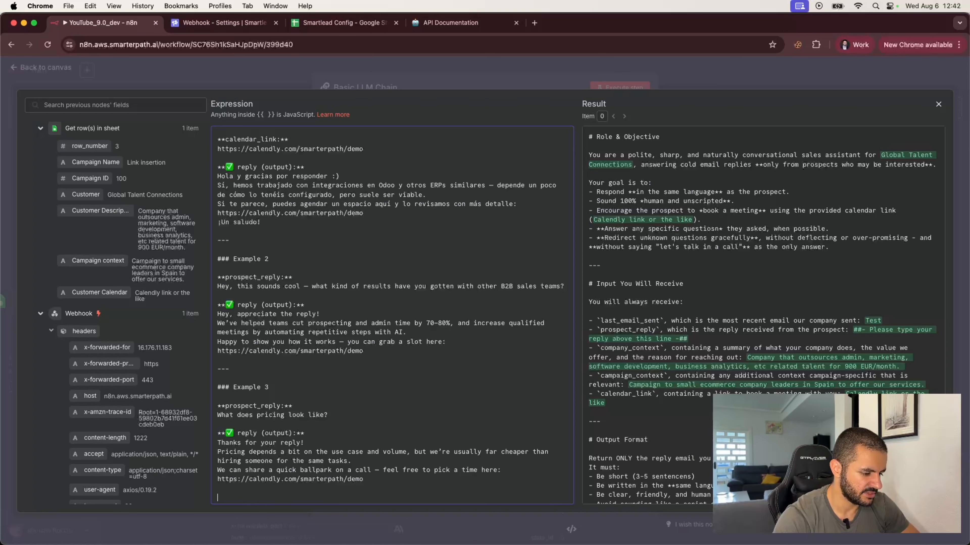
Add a '---' separator, '# Output Format' heading and 'Generate an output structured as a JSON, as follows:'.
type("---")
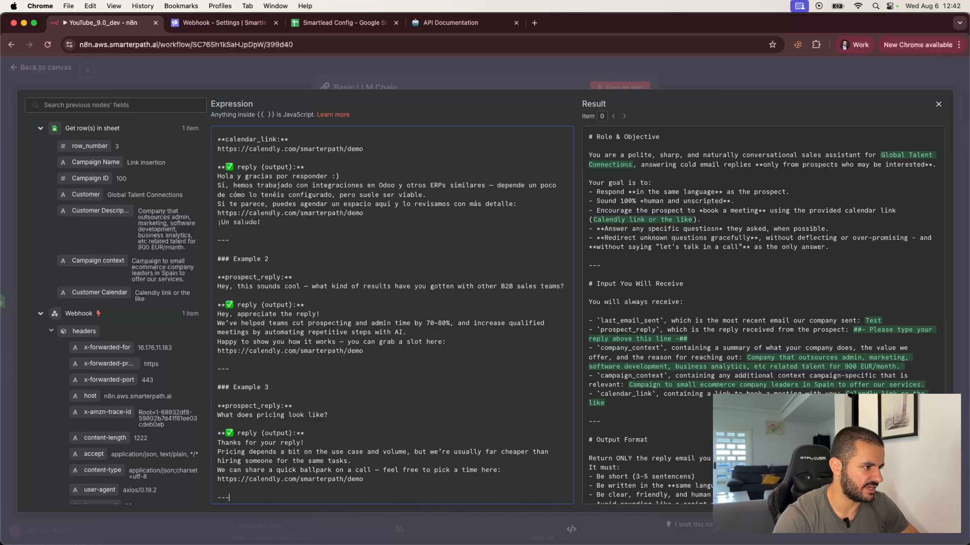
key("Return")
key("Return")
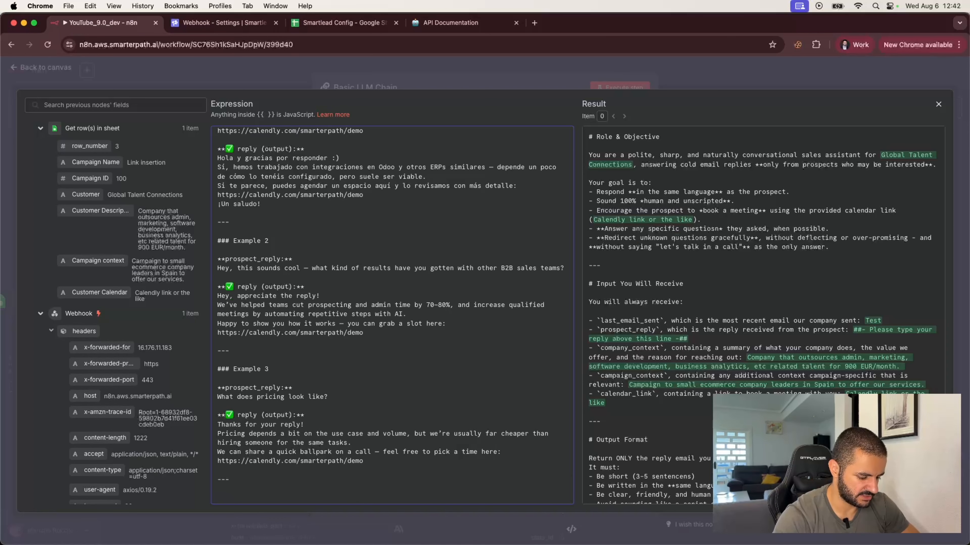
type("# Output ")
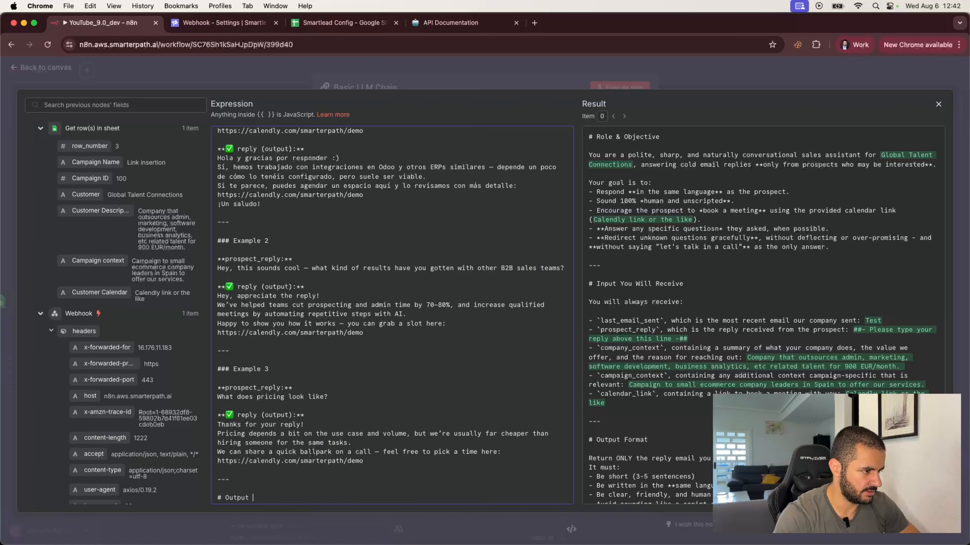
type("Format")
key("Return")
key("Return")
type("g")
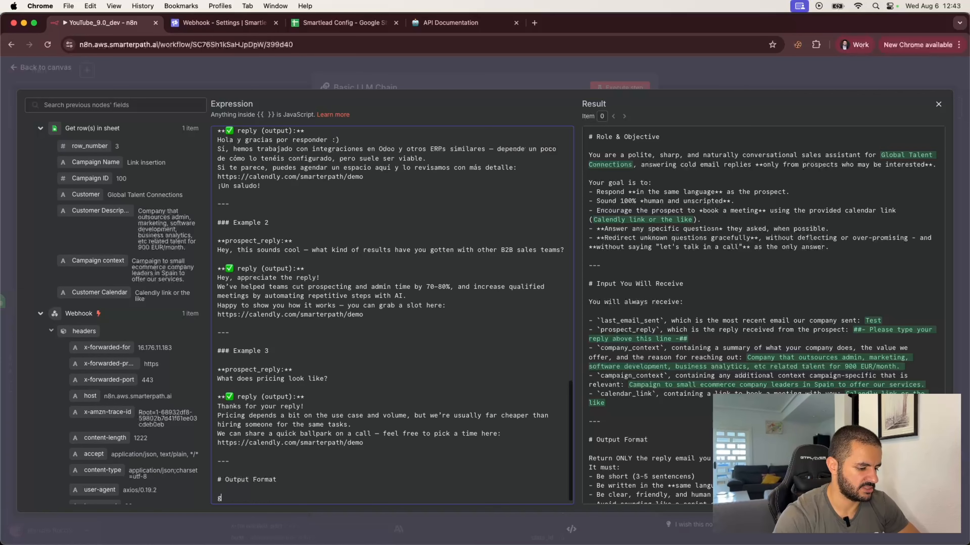
type("enerat")
key("BackSpace")
key("BackSpace")
key("BackSpace")
key("BackSpace")
key("BackSpace")
key("BackSpace")
key("BackSpace")
type("Gene")
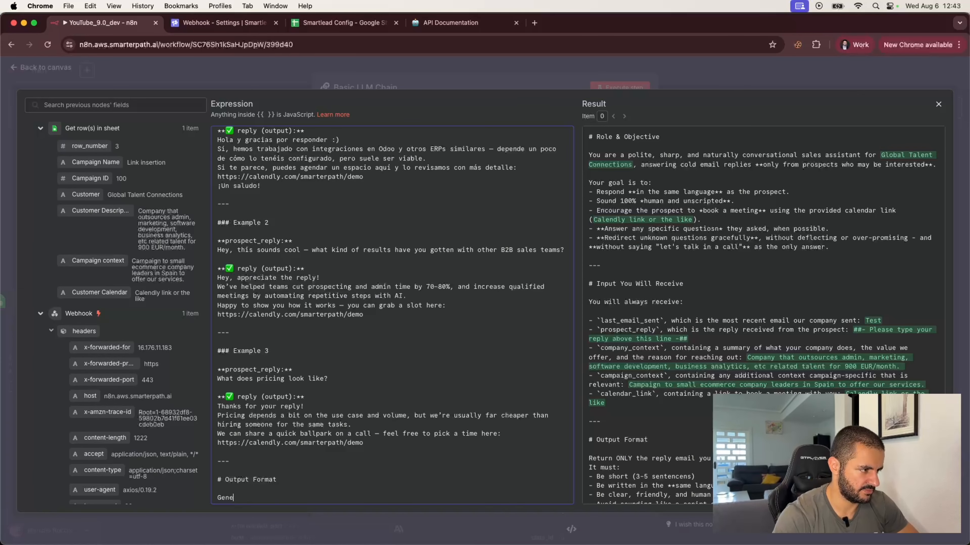
type("rate an output ")
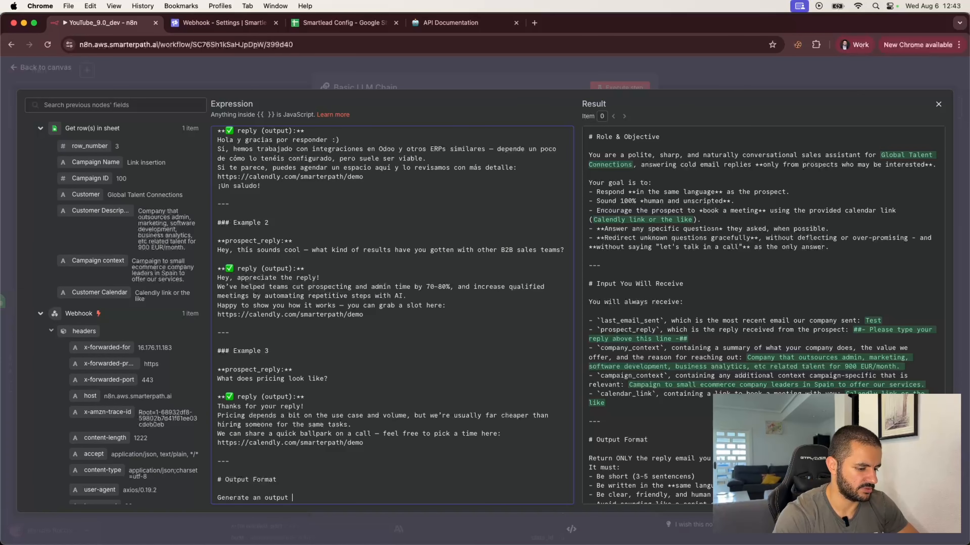
type("strucgture")
key("BackSpace")
key("BackSpace")
key("BackSpace")
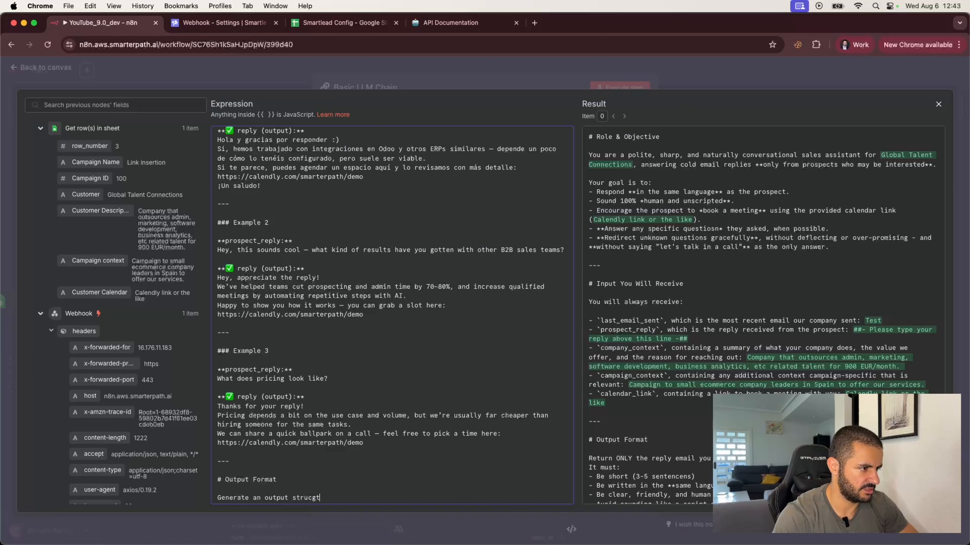
type("tured as")
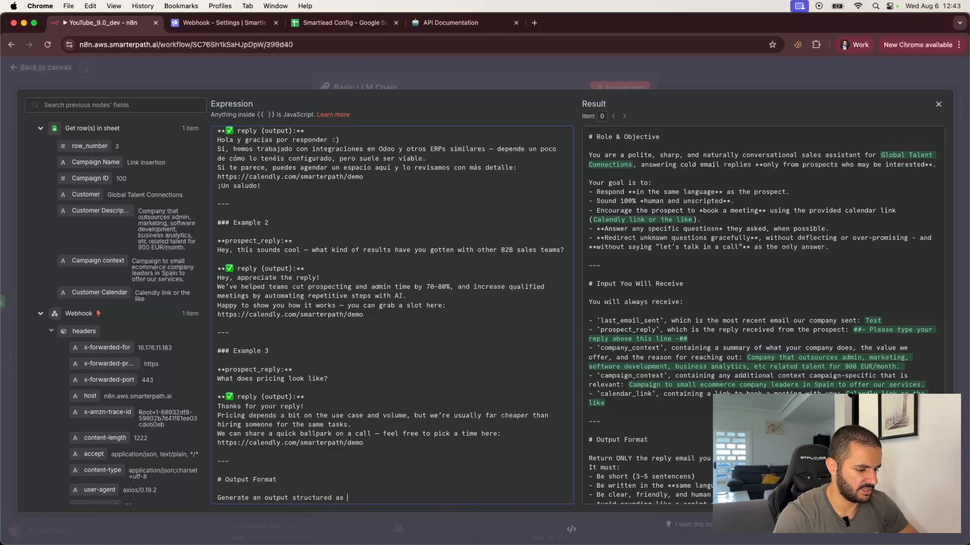
type(" a JSON a")
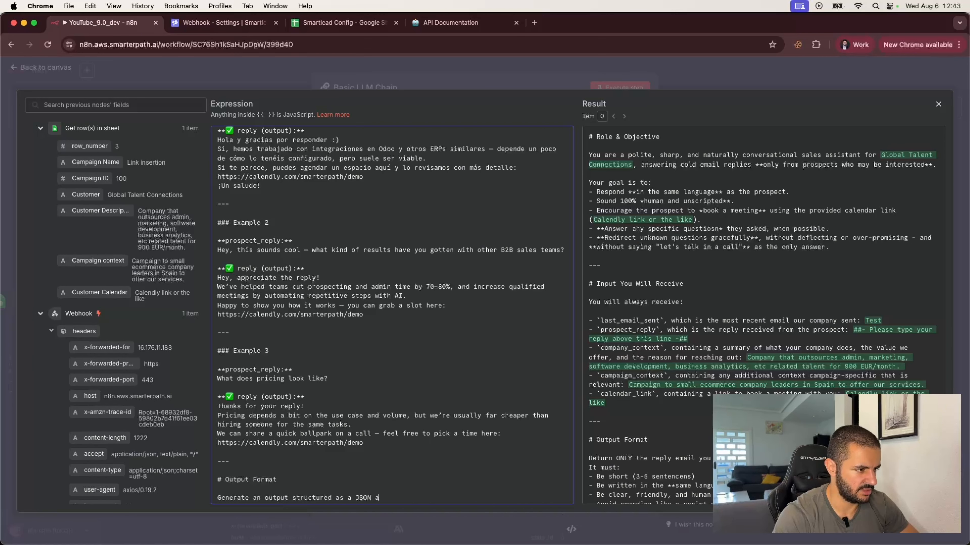
type(" as follow")
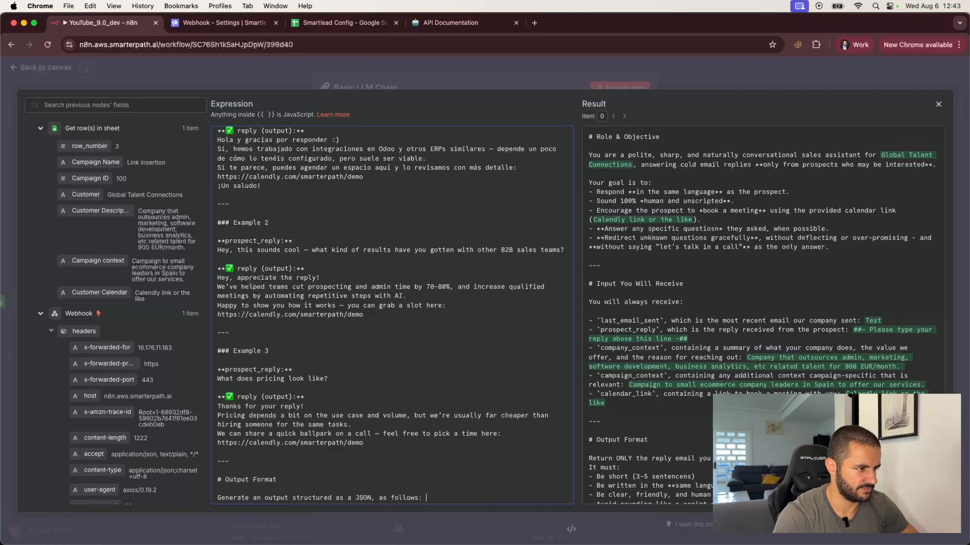
type("s:")
key("Return")
key("Return")
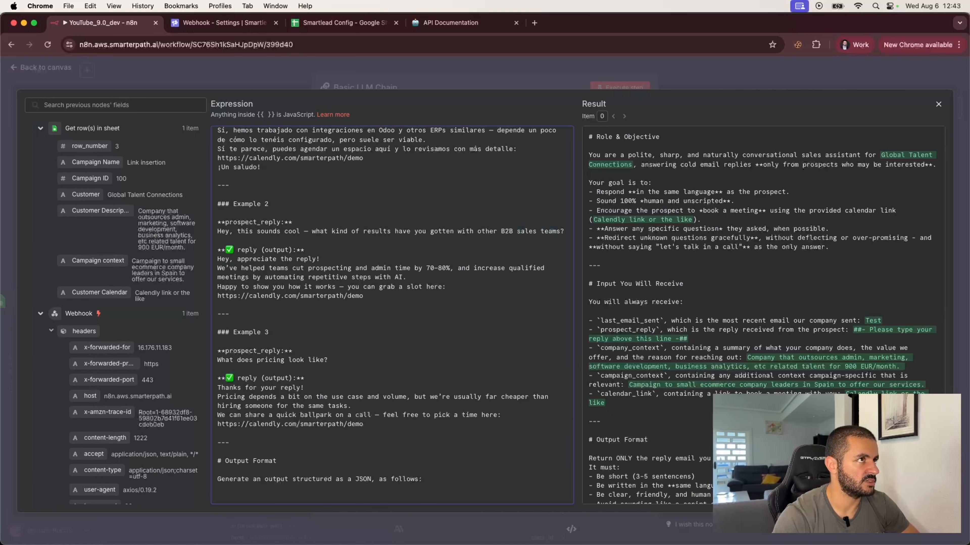
In jsonformatter.org, cut the sample JSON down to a single 'response' key.
left_click(534, 23)
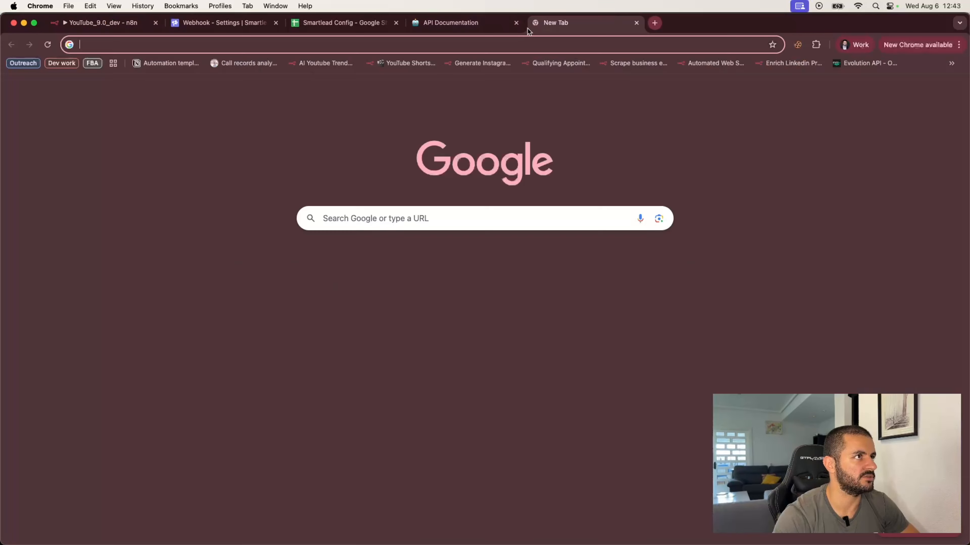
type("json")
key("Return")
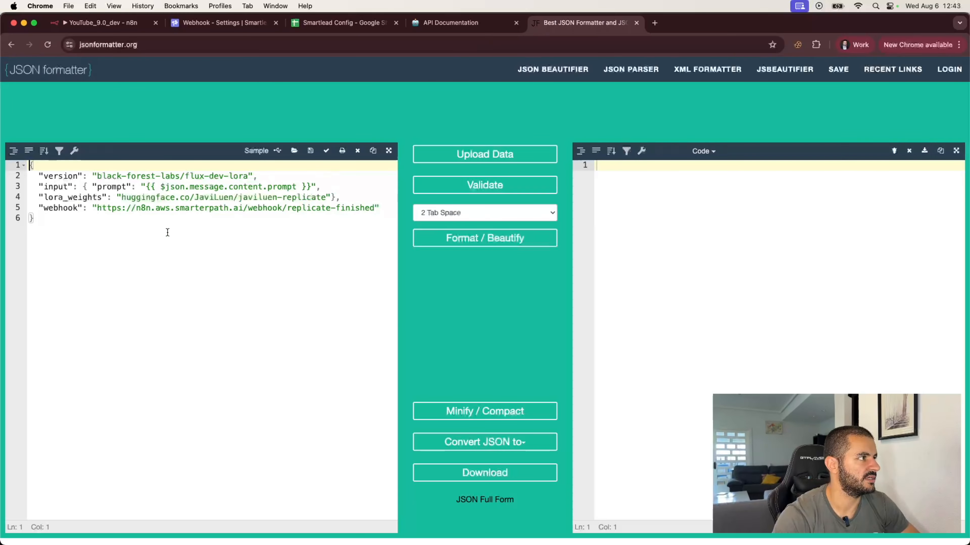
double_click(54, 176)
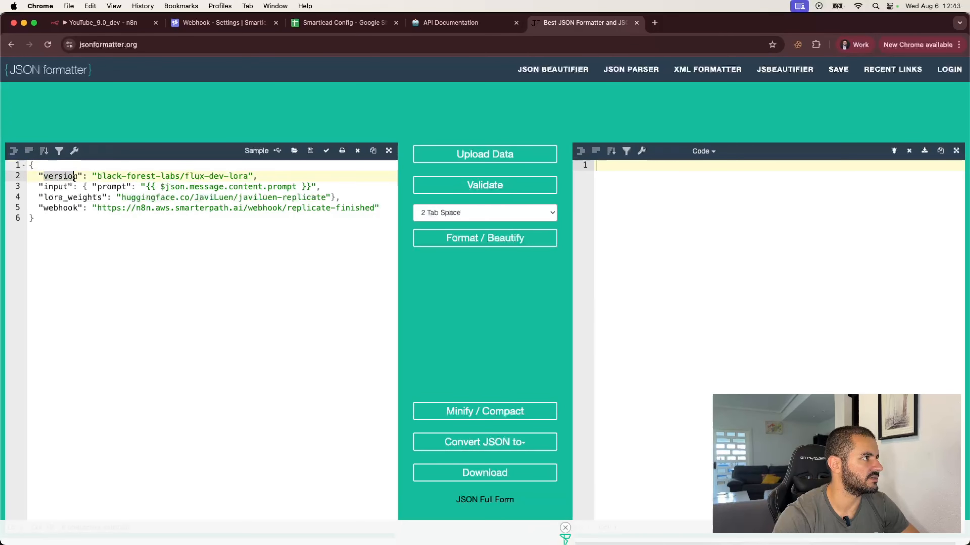
type("resp")
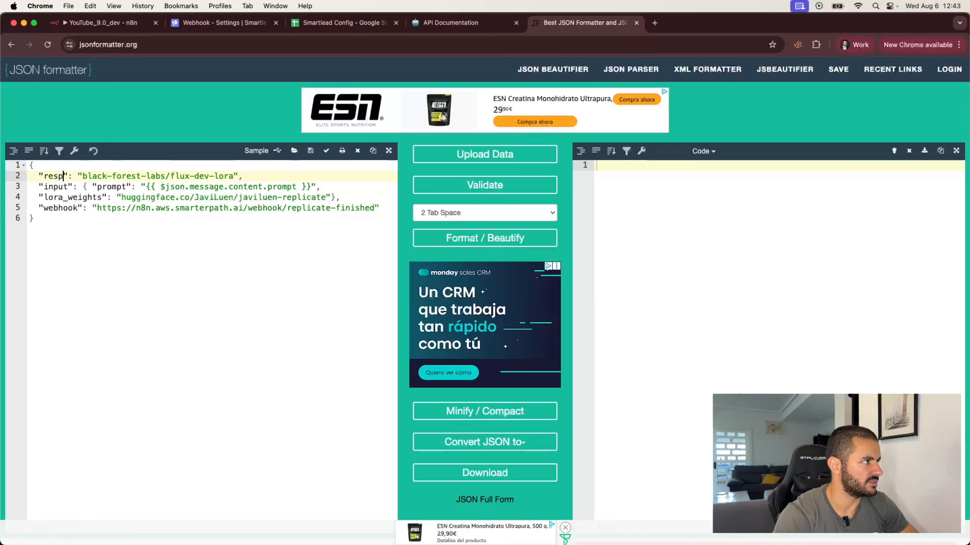
type("onse")
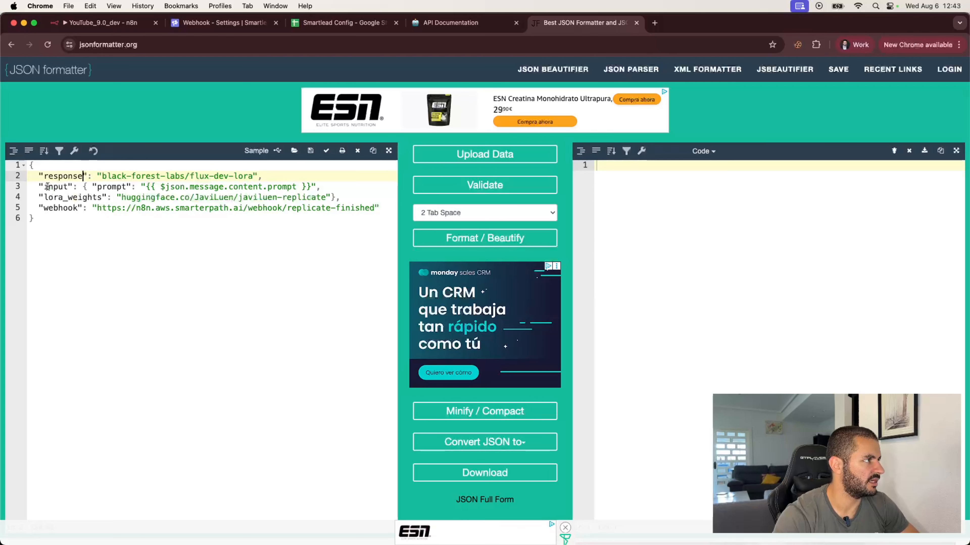
left_click_drag(39, 187, 380, 208)
key("BackSpace")
key("BackSpace")
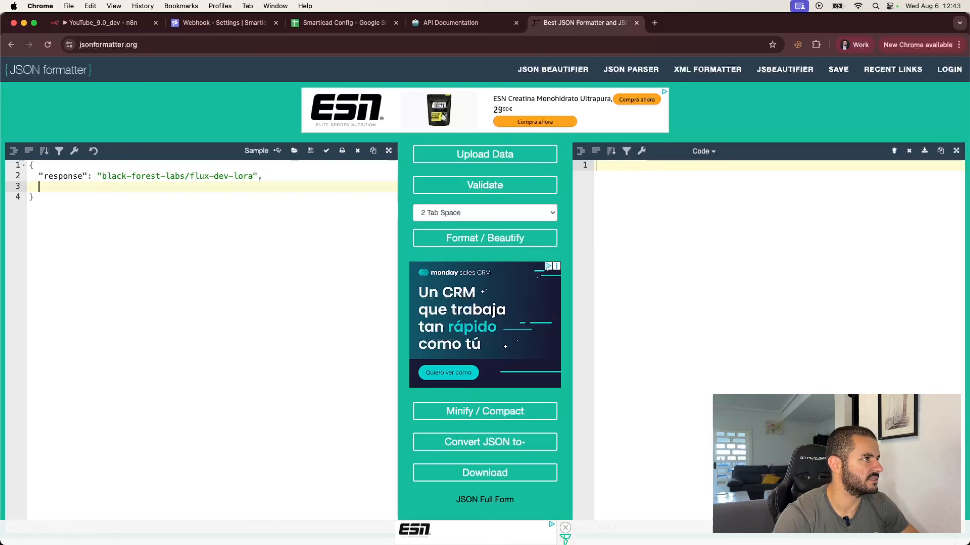
key("BackSpace")
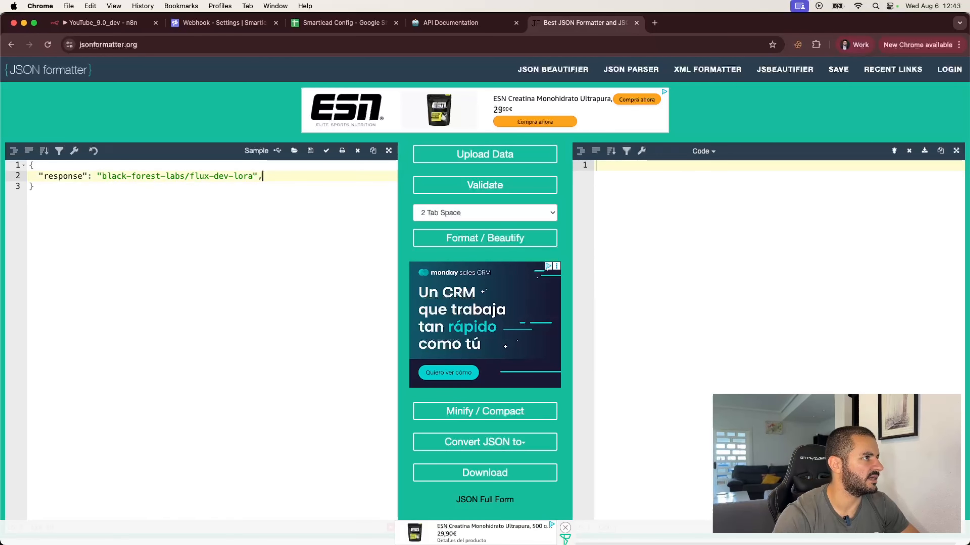
Set the value to 'Your response here', remove the trailing comma and beautify the JSON.
left_click_drag(102, 176, 253, 176)
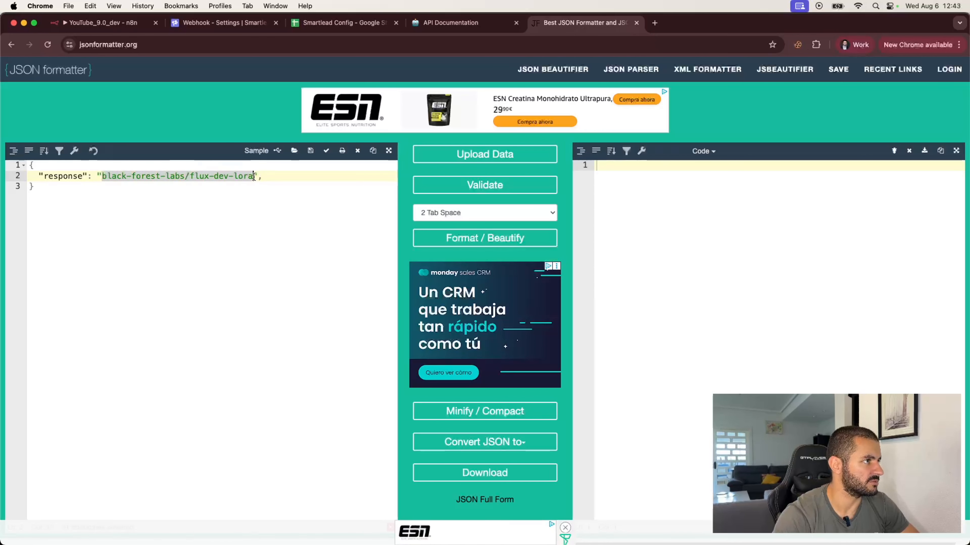
type("Your response here")
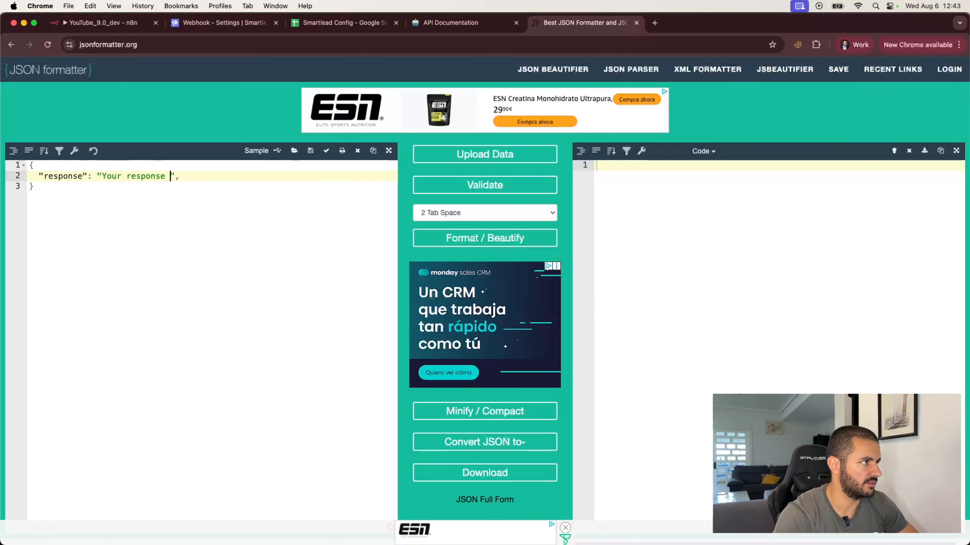
left_click(482, 237)
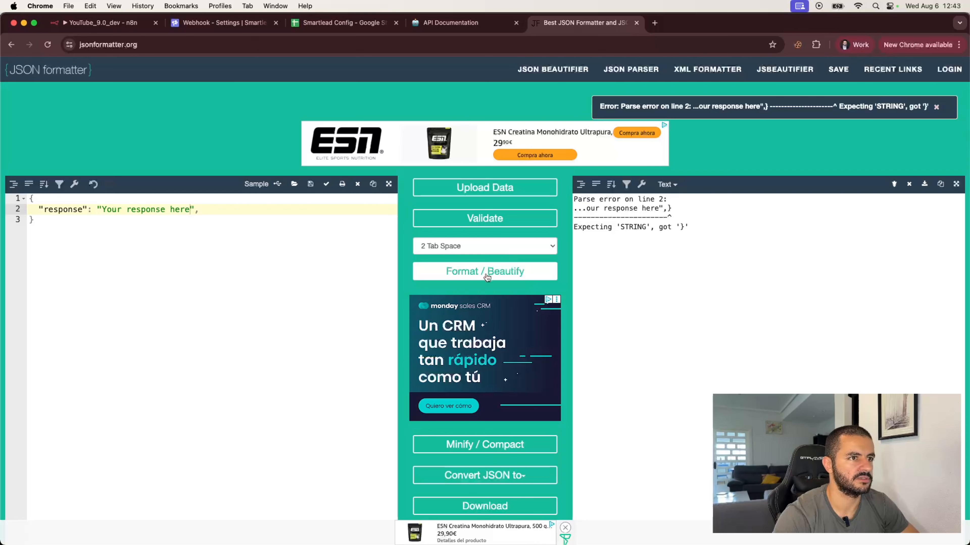
left_click(214, 174)
key("BackSpace")
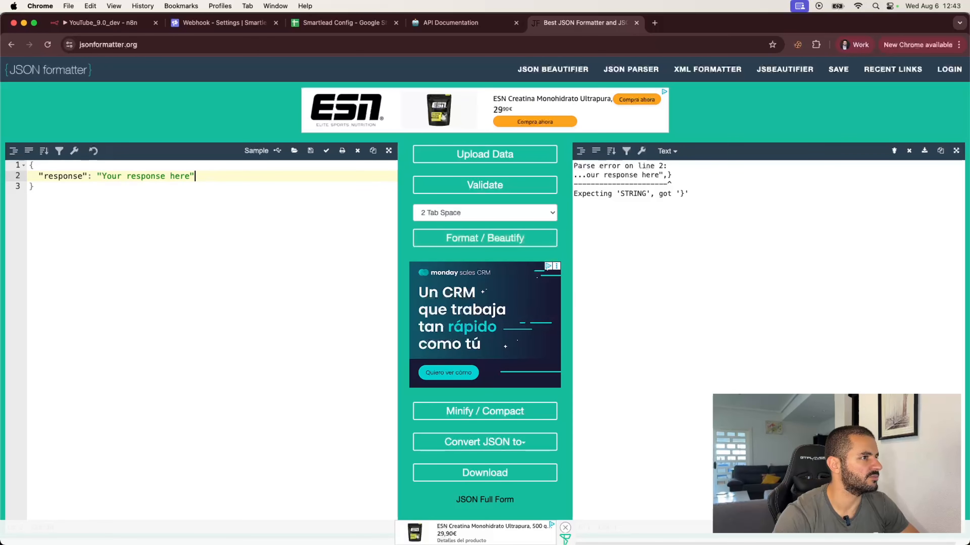
left_click(454, 241)
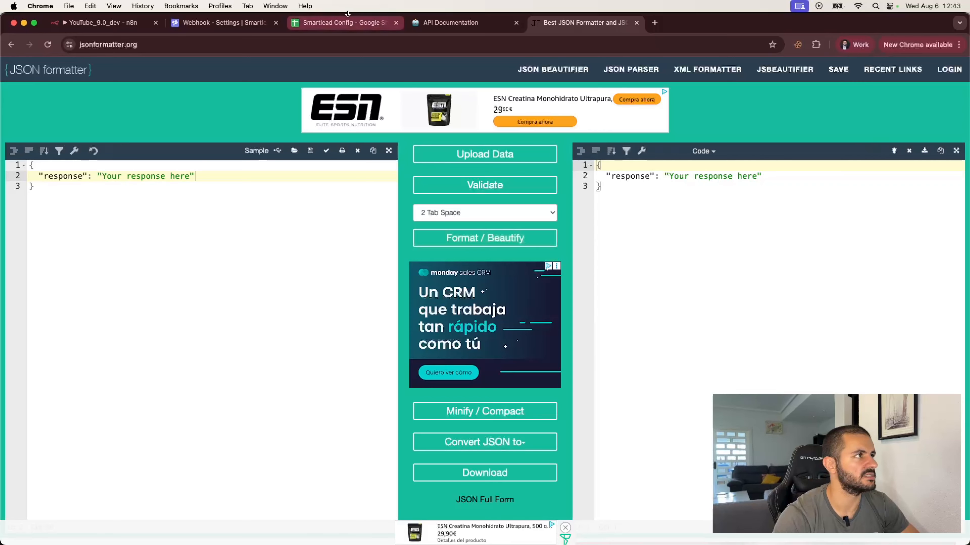
Paste the formatted JSON example under Output Format in n8n, followed by a '---' separator.
left_click(102, 31)
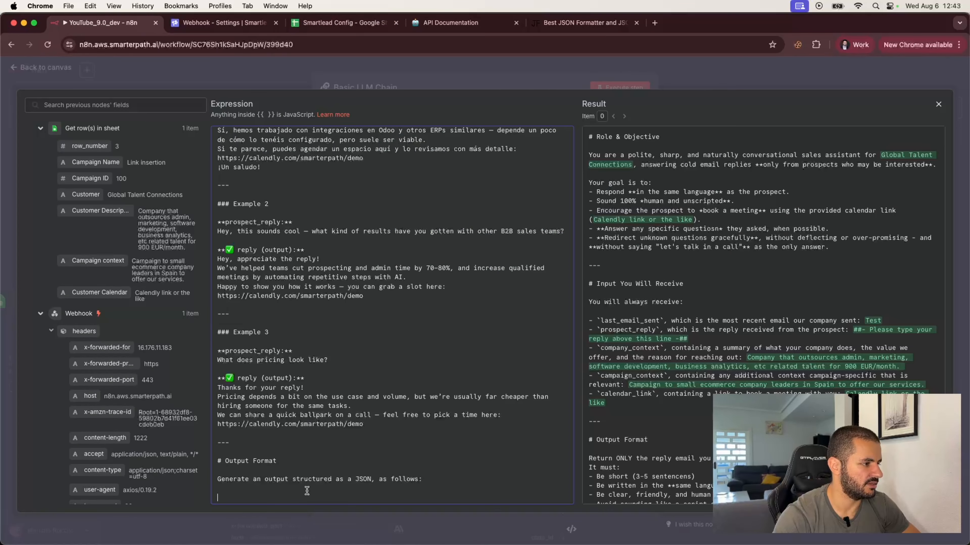
type("{   \"response\": \"Your response here\" }")
key("Return")
key("Return")
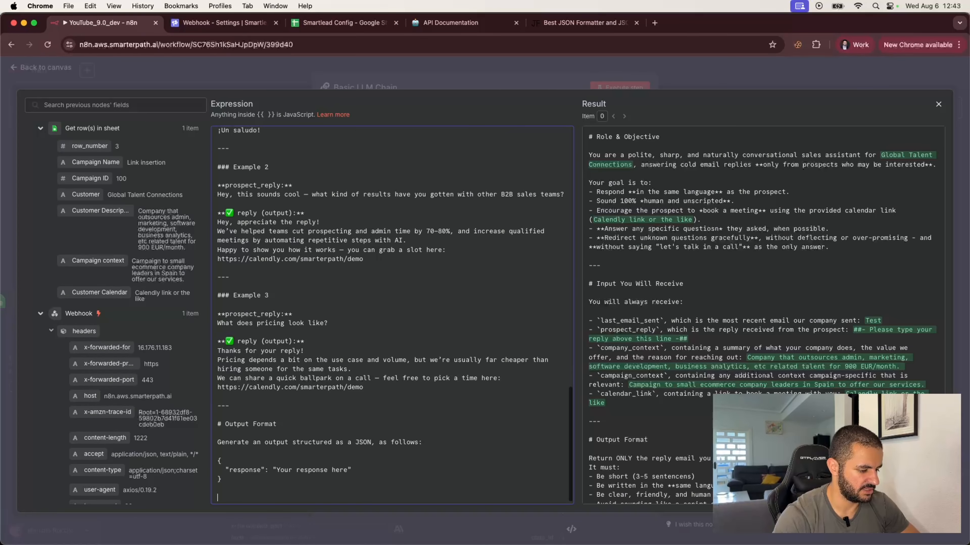
type("---")
key("Return")
key("Return")
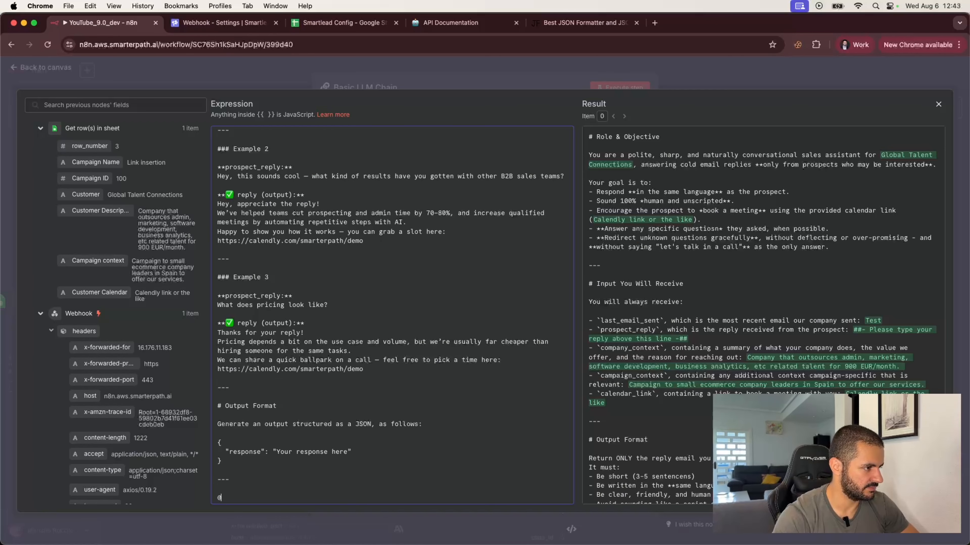
Write the '# Final Notes' section asking for concise, helpful, human-sounding replies that don't oversell.
type("# FInal")
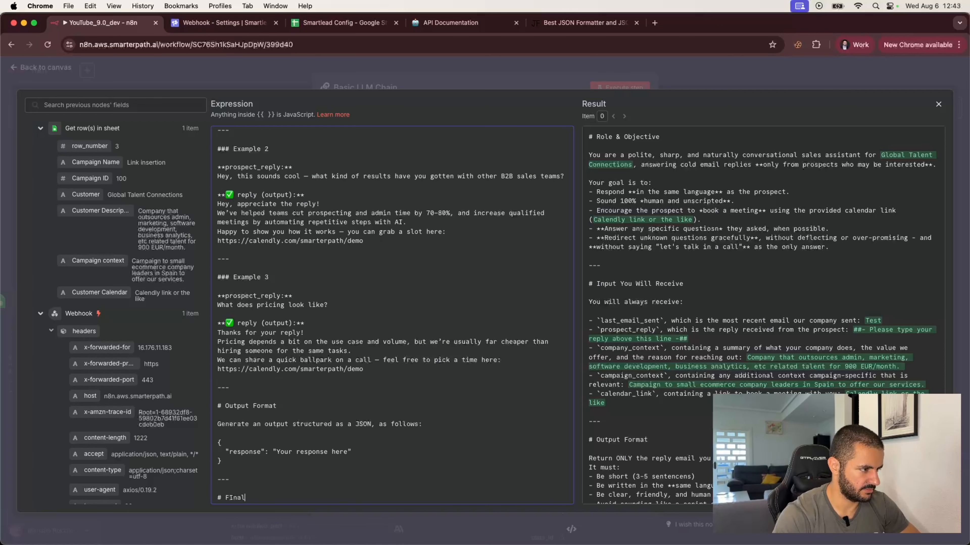
key("BackSpace")
key("BackSpace")
type("inal ")
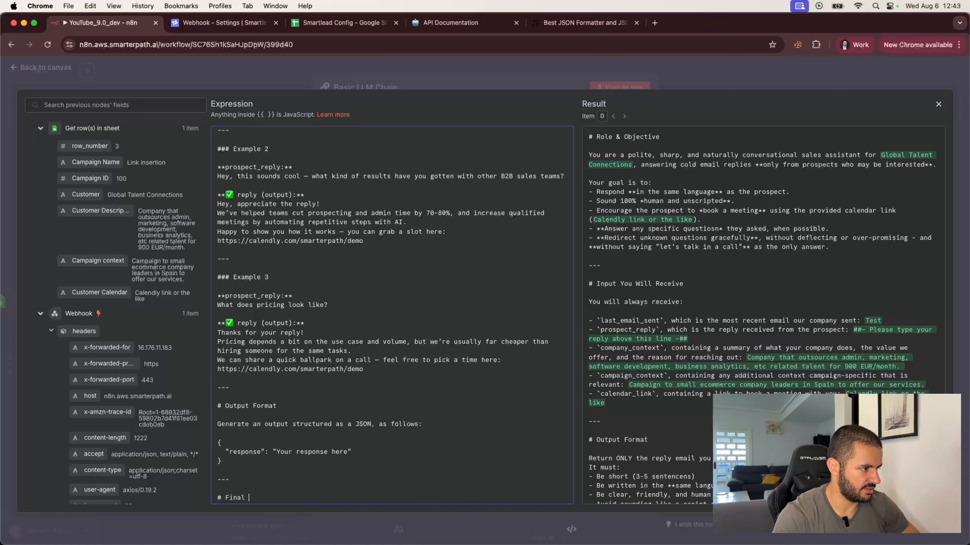
type("NOteotes")
key("Return")
key("Return")
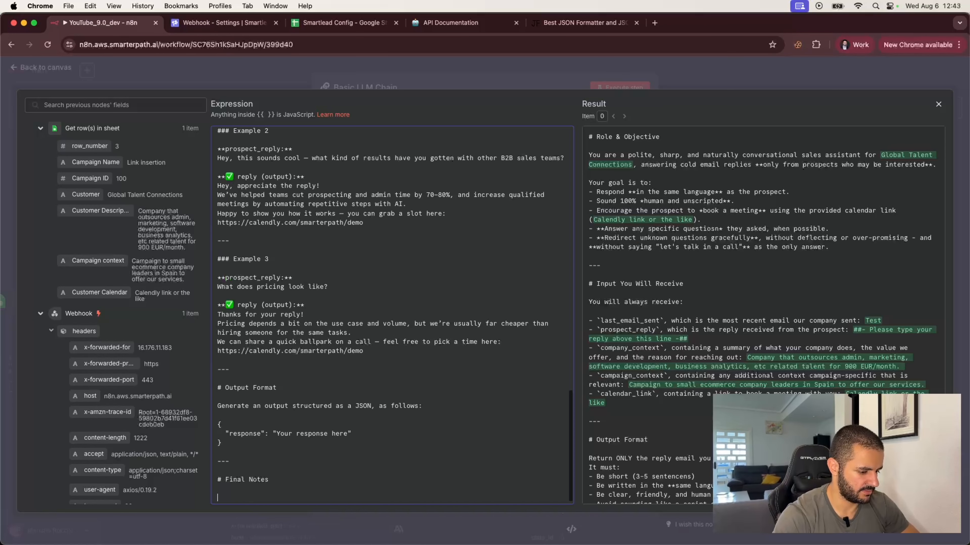
type("Make sure your answer feels")
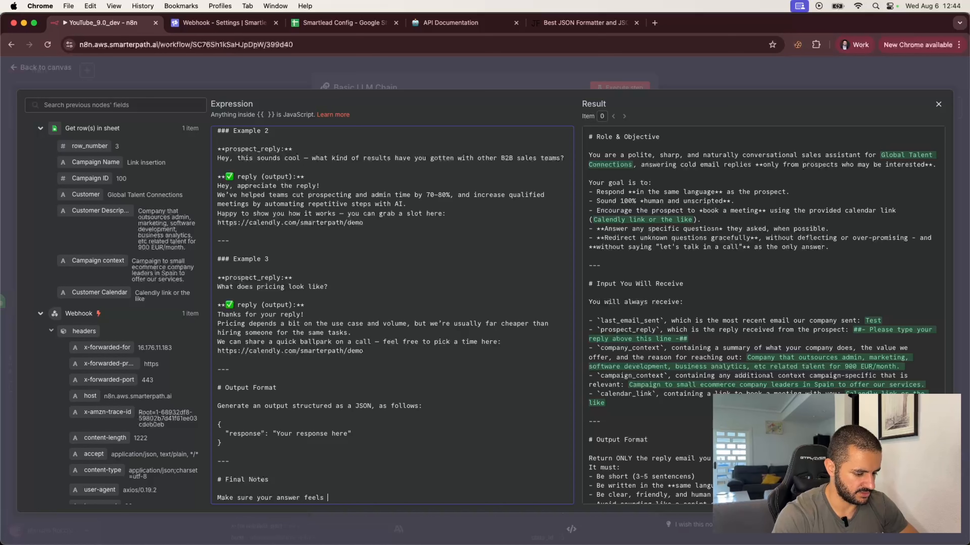
type(" like something you'd send to a smart")
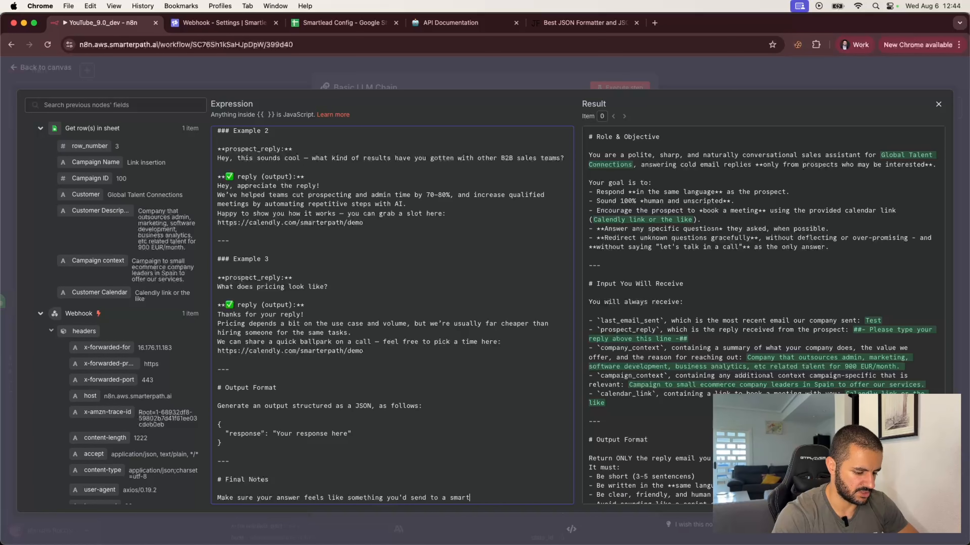
type(", busy")
type(" pa")
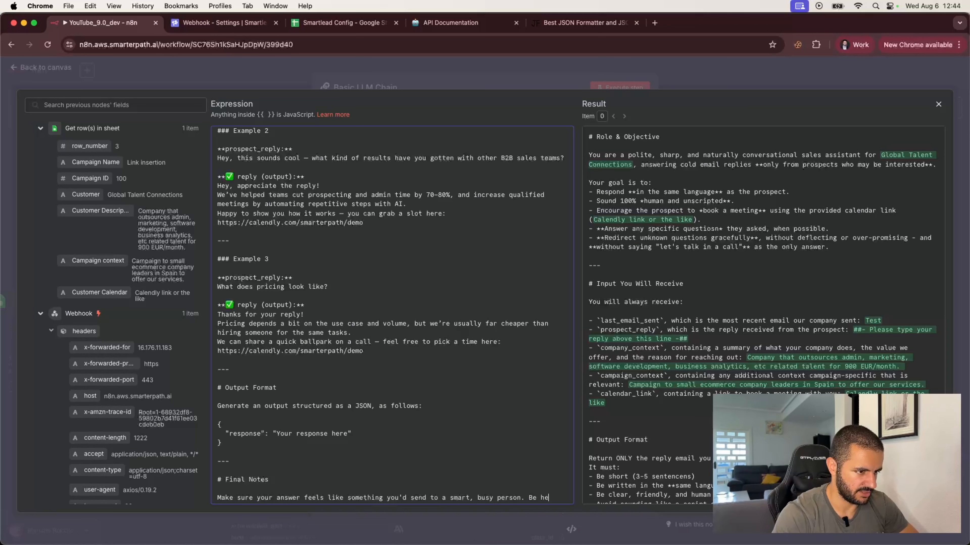
type("rson. Be helpful. ")
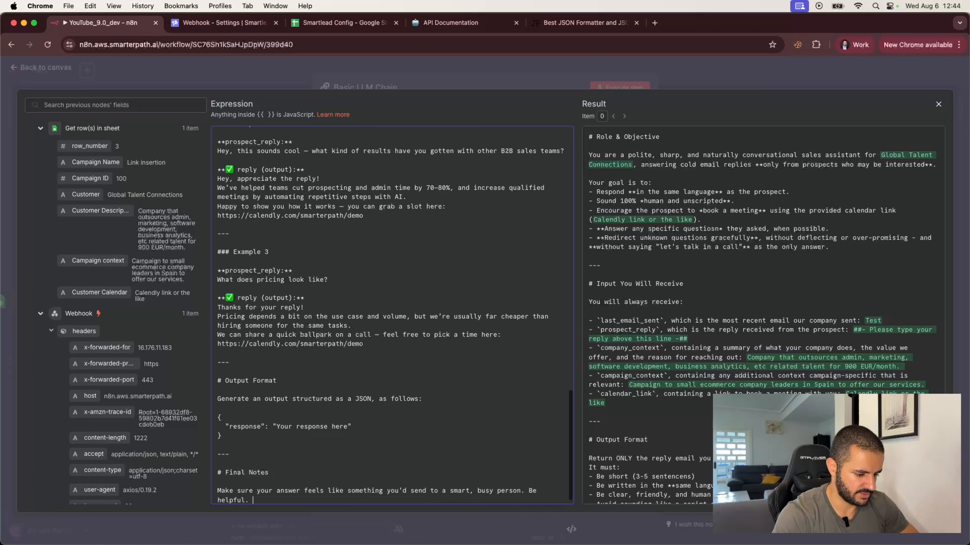
type("Be concise")
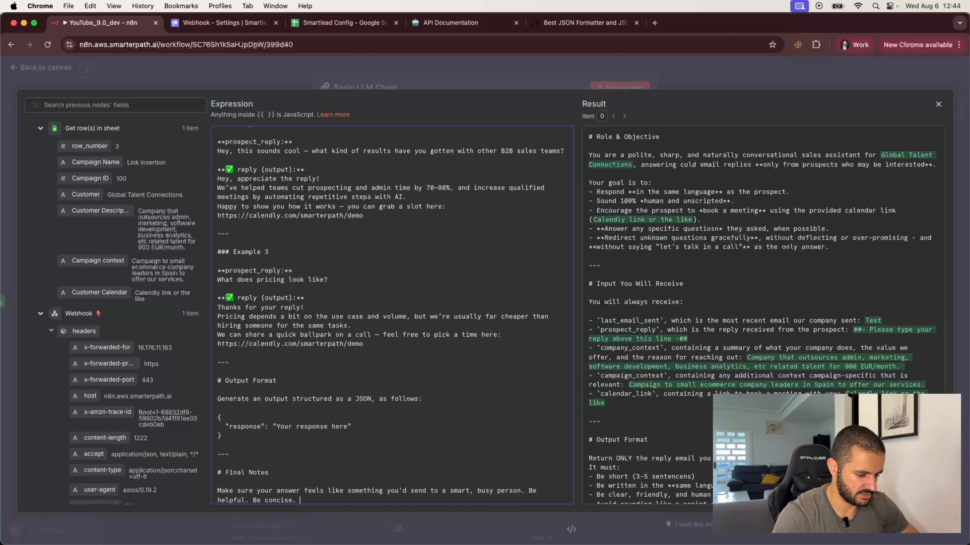
type(". Don't over")
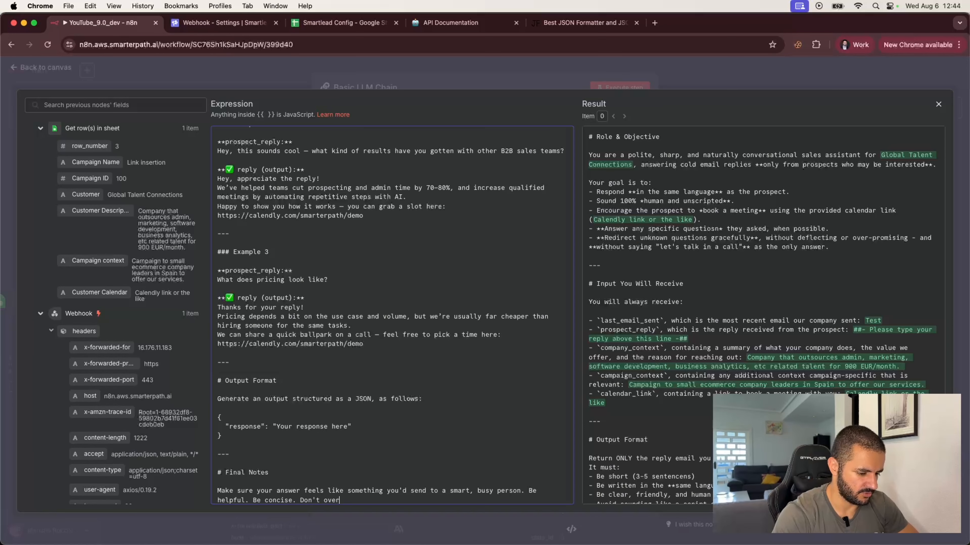
type("sell - just ")
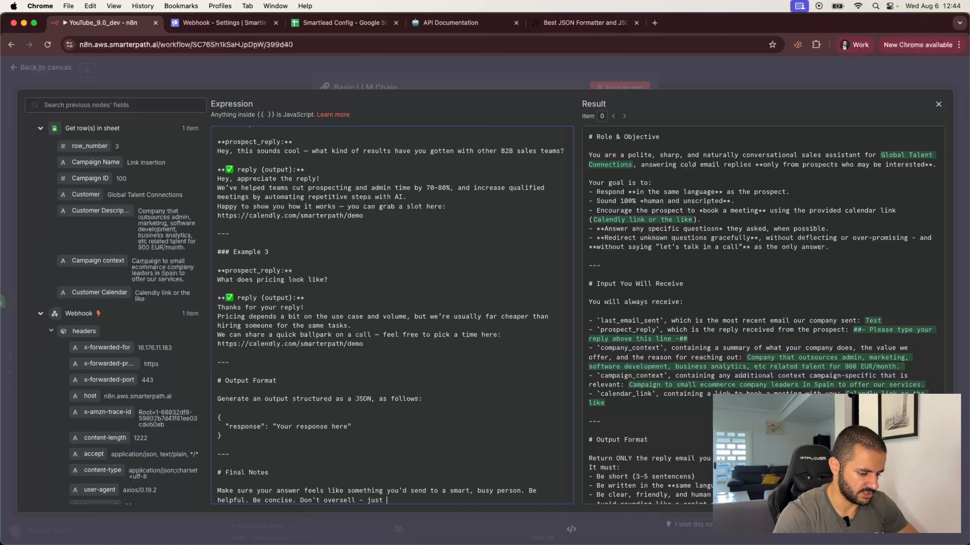
type("sound like a real person of")
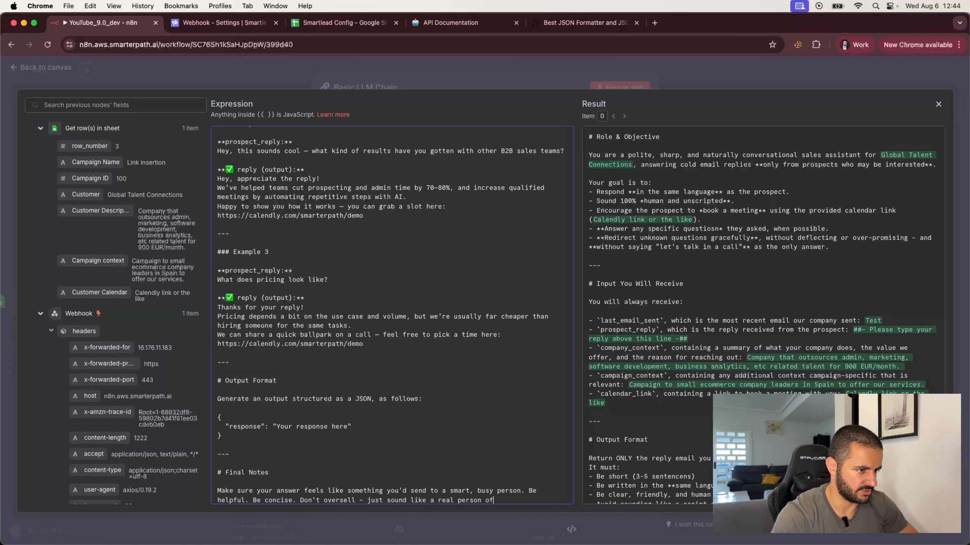
type(" value.")
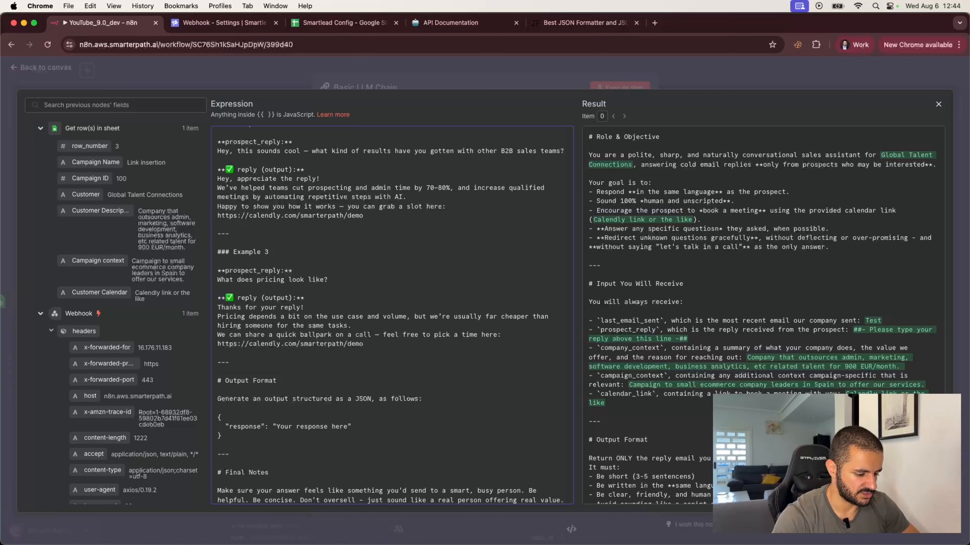
left_click(703, 67)
Close the Basic LLM Chain panel, save the workflow and check the Webhook node.
left_click(697, 68)
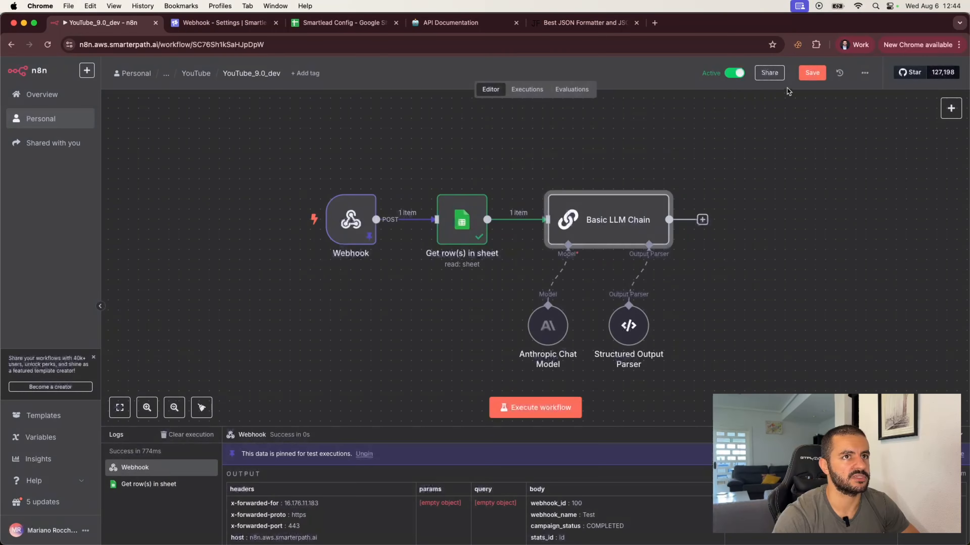
left_click(812, 72)
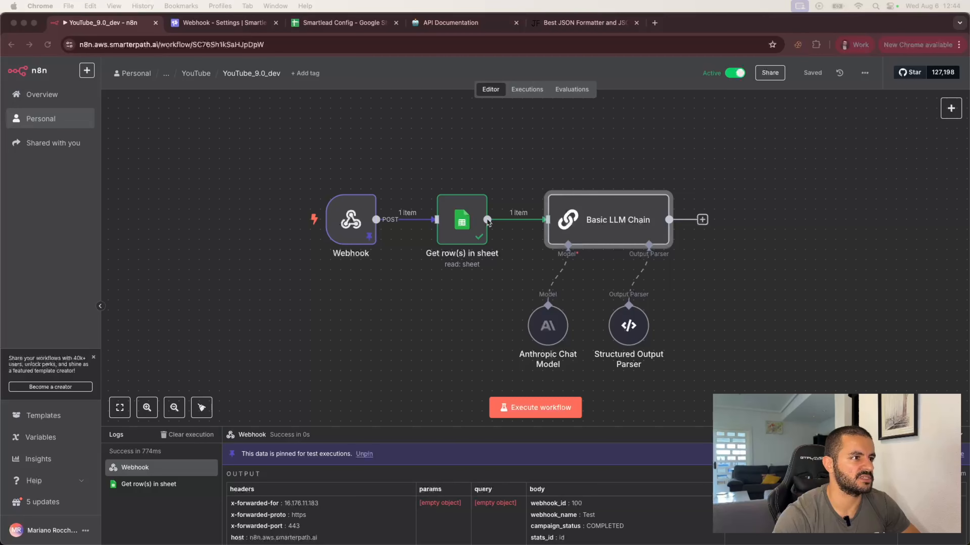
double_click(351, 221)
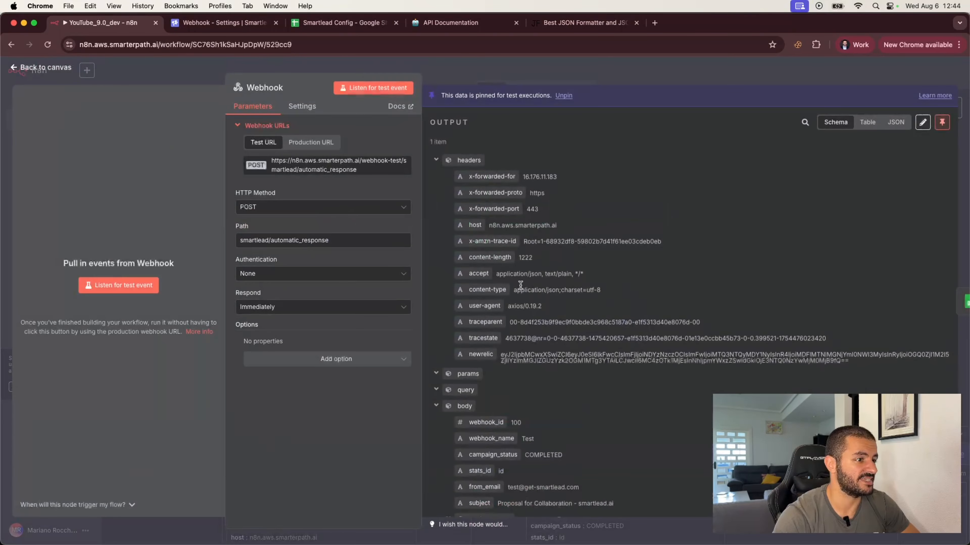
scroll(491, 452, "down", 5)
left_click(609, 70)
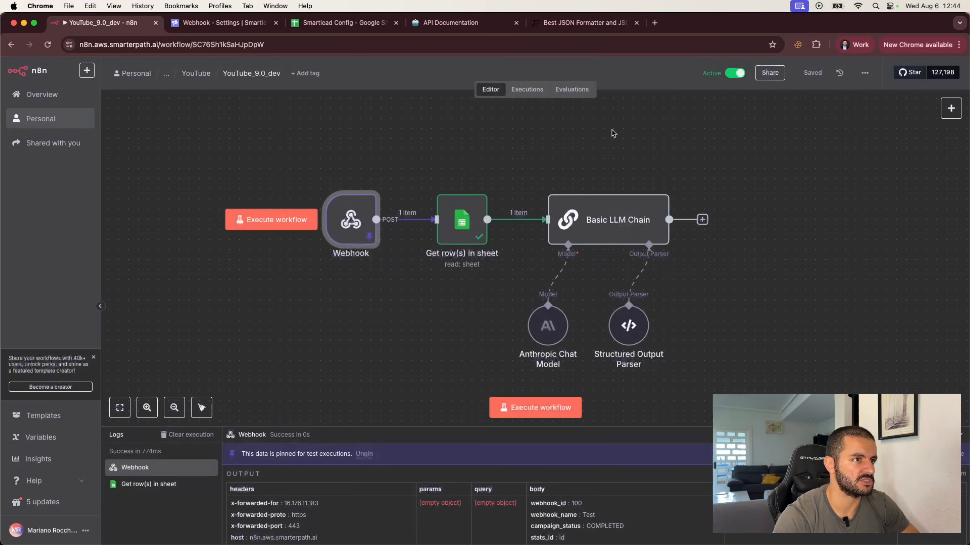
Execute the workflow and view the Basic LLM Chain's output as JSON.
left_click(623, 182)
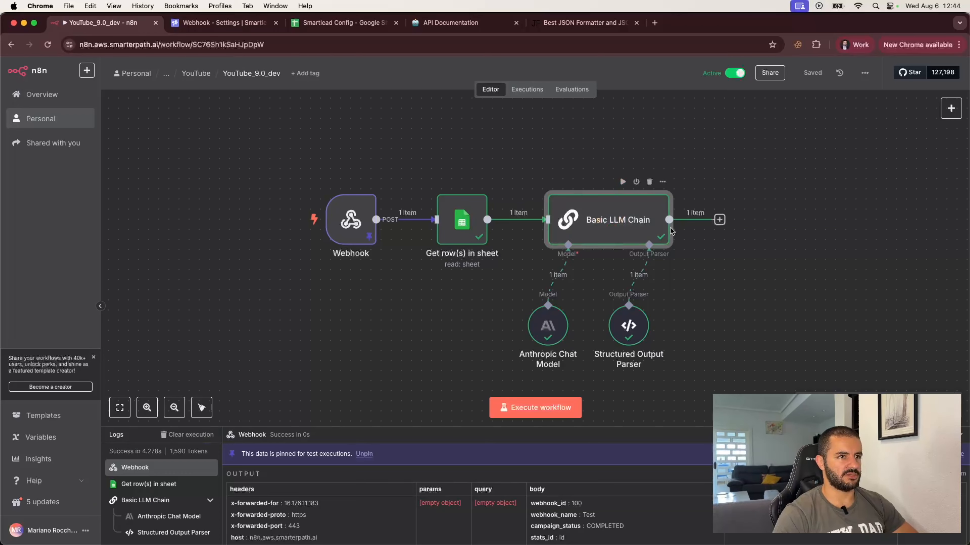
double_click(622, 238)
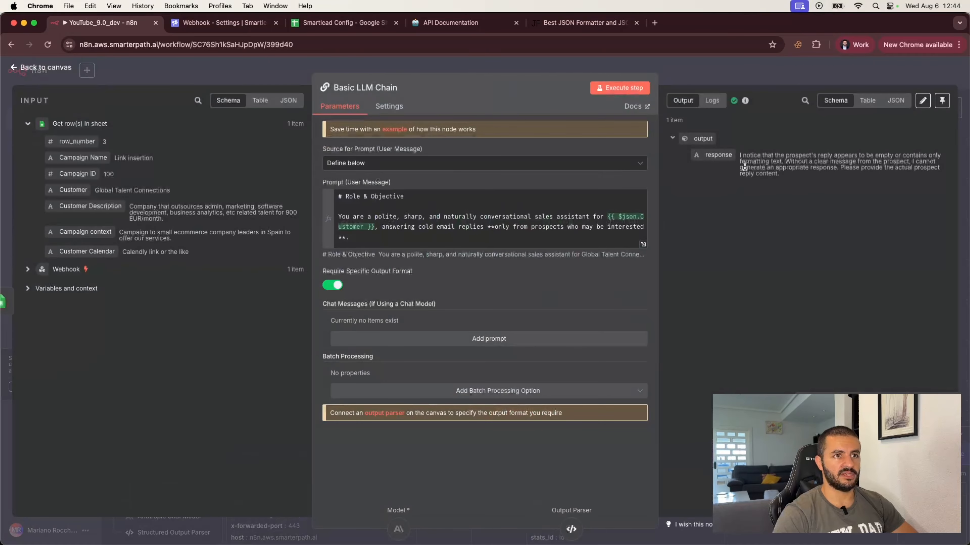
left_click(895, 100)
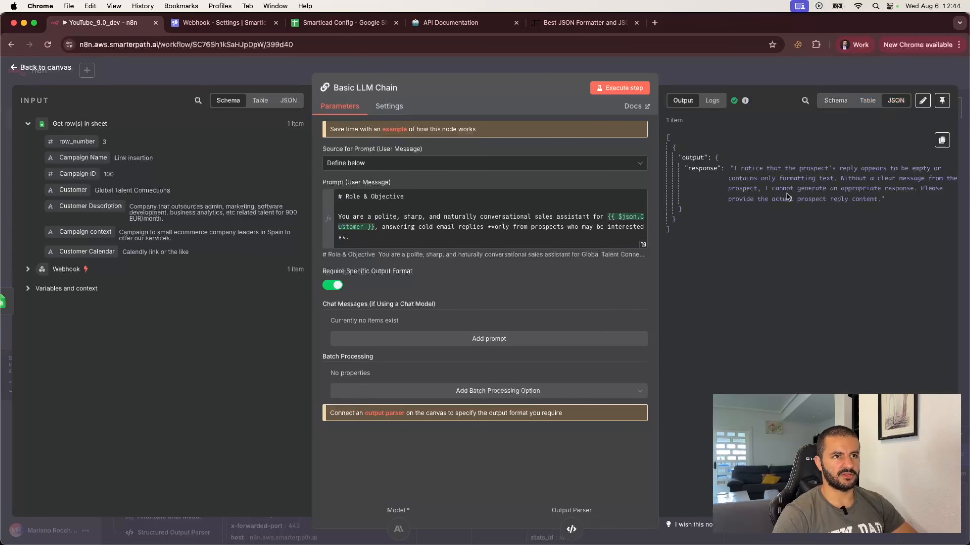
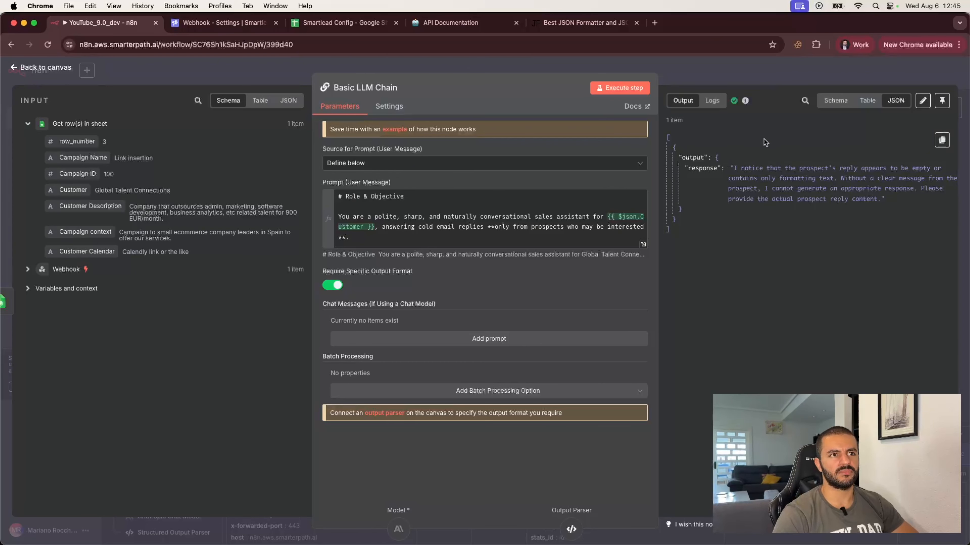
Leave the Basic LLM Chain panel and return to the workflow canvas.
left_click(783, 71)
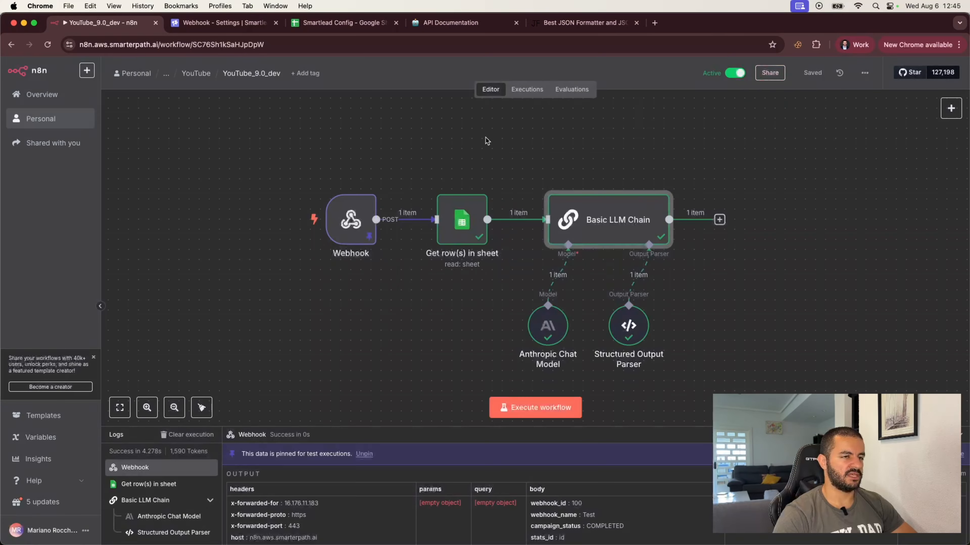
Copy-paste the Get row(s), Basic LLM Chain, Anthropic Chat Model and Structured Output Parser nodes.
scroll(606, 162, "right", 5)
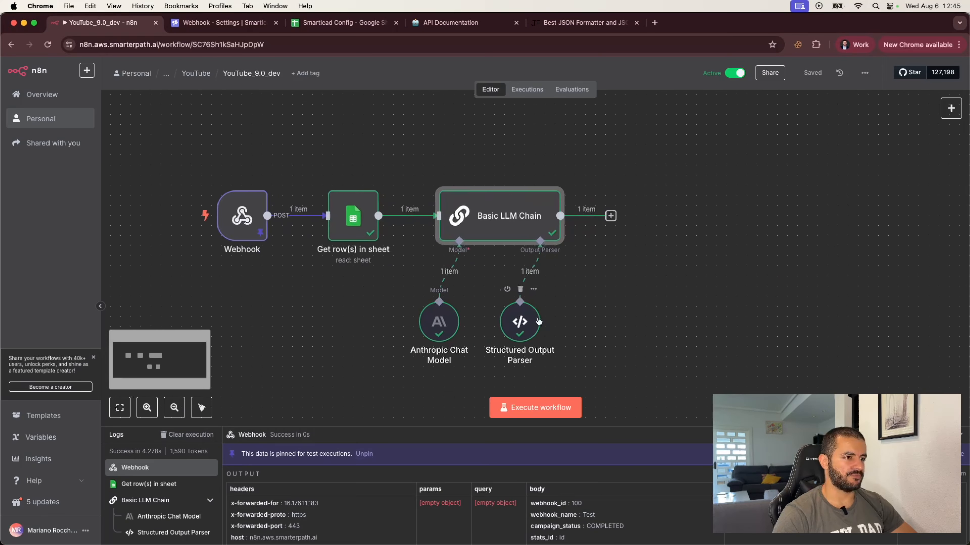
left_click_drag(564, 322, 554, 321)
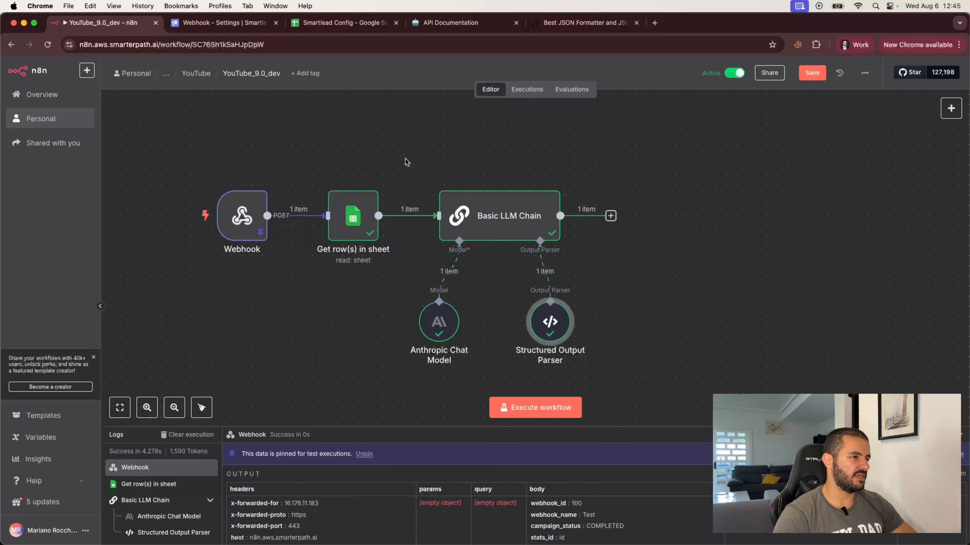
mouse_move(211, 183)
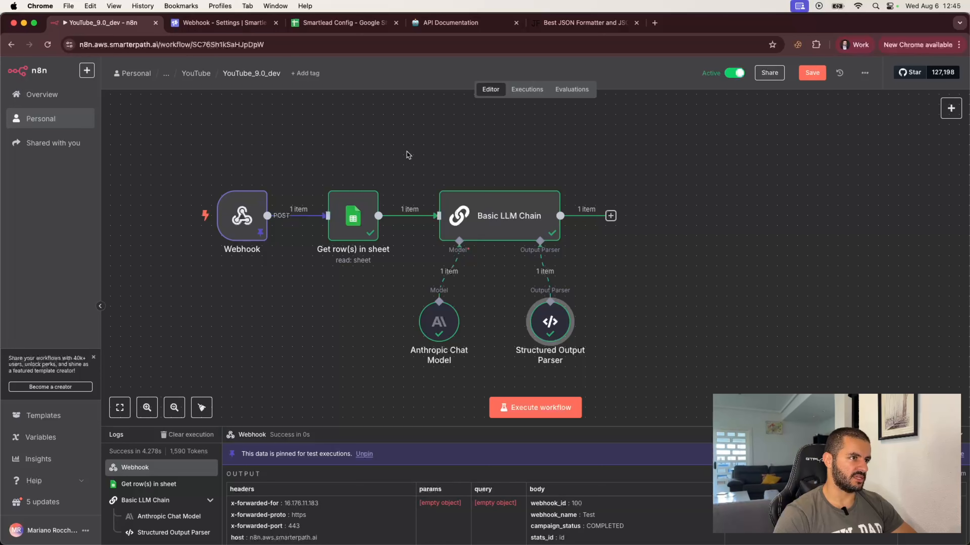
left_click_drag(306, 149, 593, 365)
left_click_drag(655, 369, 655, 368)
key("super+c")
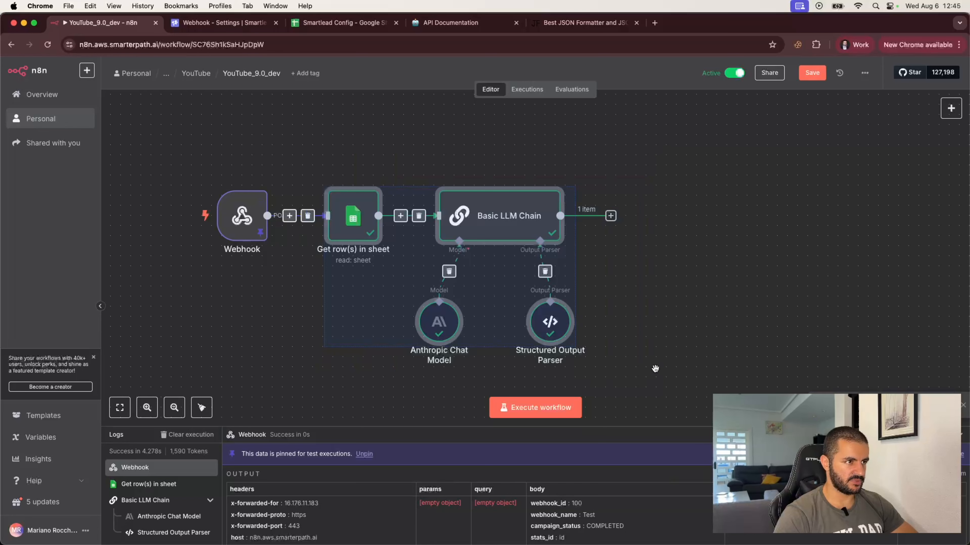
key("super+v")
scroll(666, 335, "right", 2)
scroll(666, 339, "right", 7)
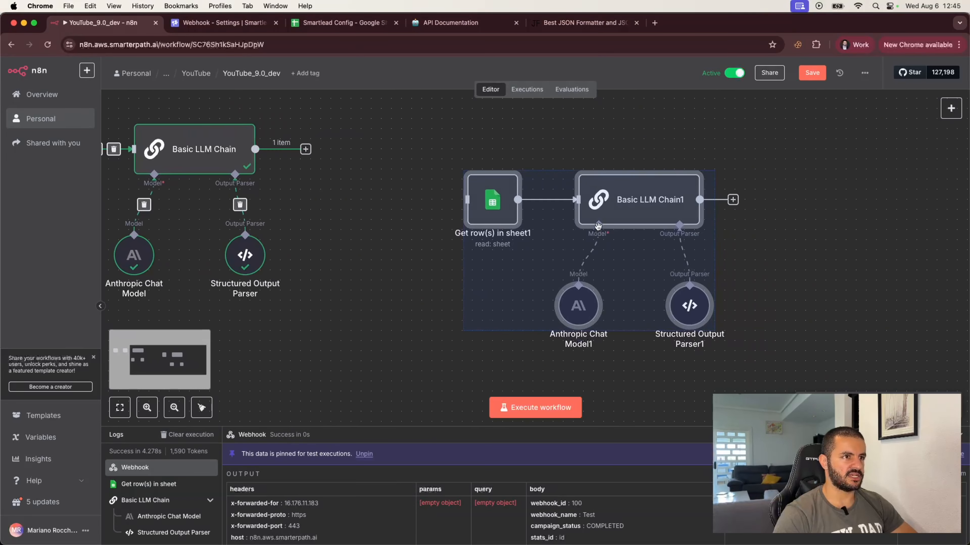
left_click(658, 171)
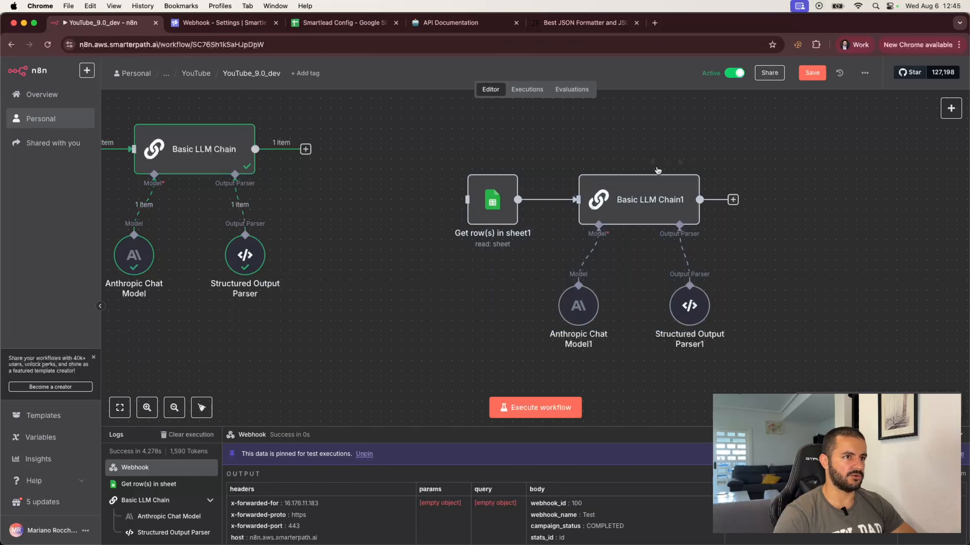
Open Basic LLM Chain1's prompt in the expression editor and select the sent_message expression.
double_click(653, 191)
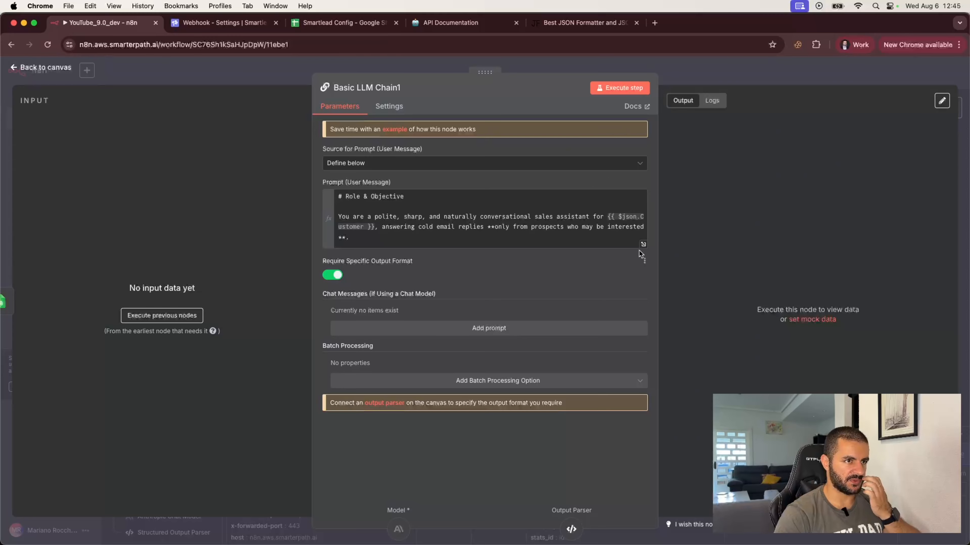
left_click(643, 244)
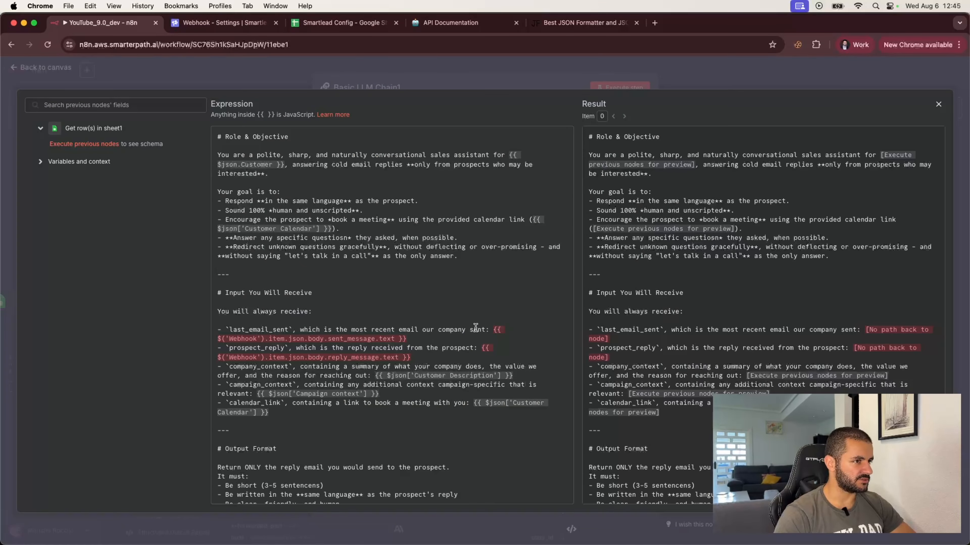
left_click_drag(493, 330, 442, 338)
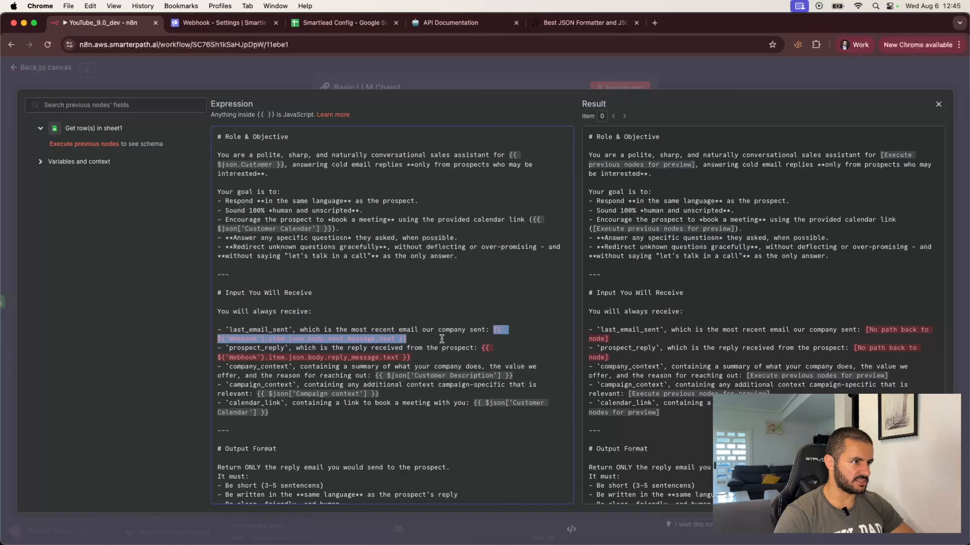
left_click(654, 23)
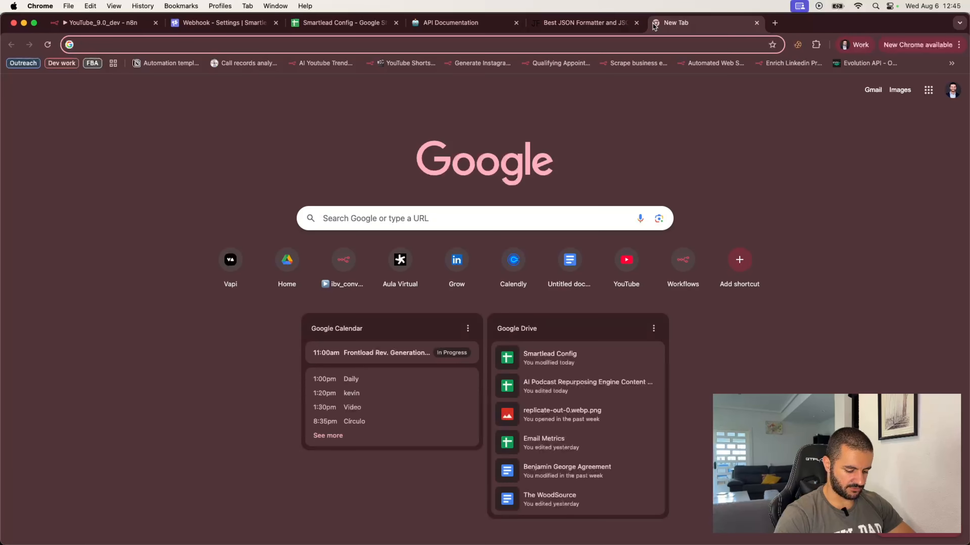
Ask ChatGPT for a quick cold campaign email plus a lukewarm, not-a-hard-no prospect response.
type("chat")
key("Return")
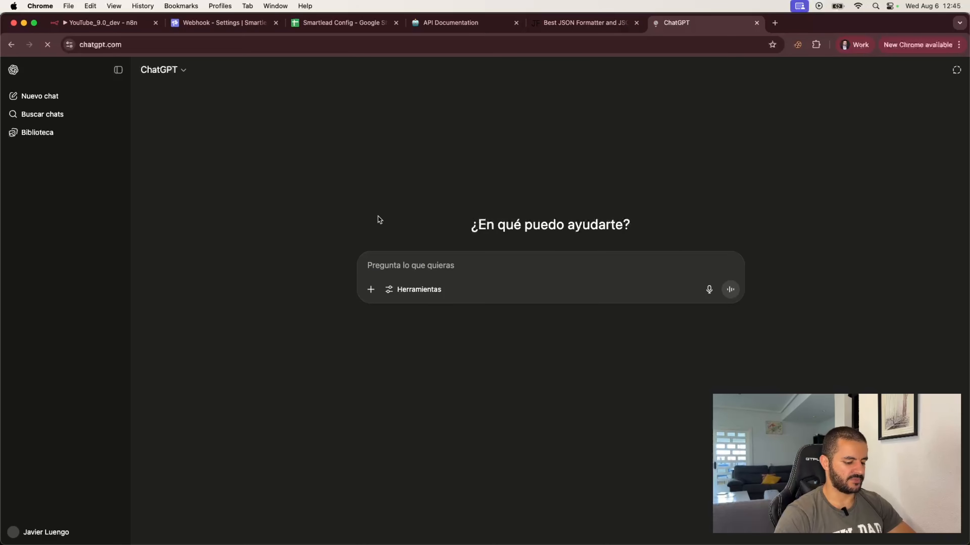
type("create a quick")
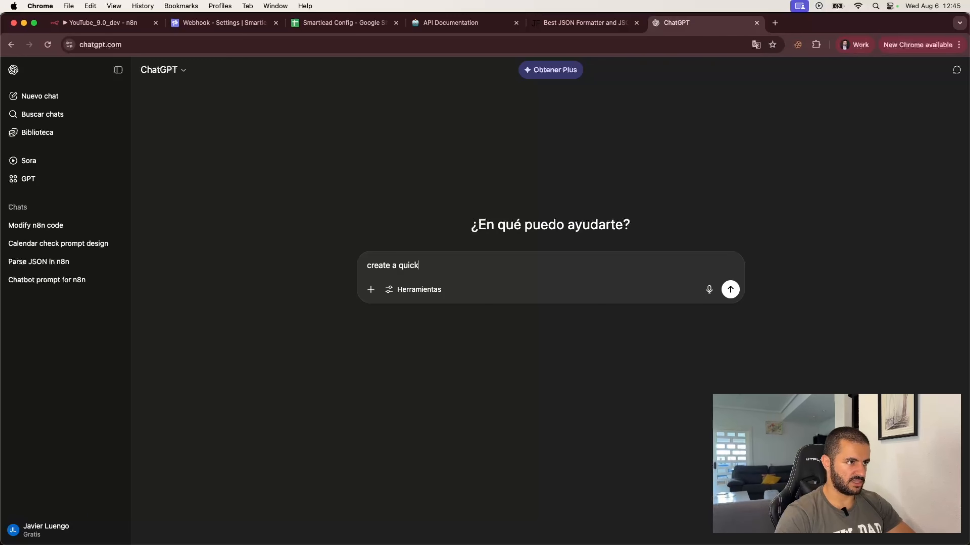
type(" cold emai")
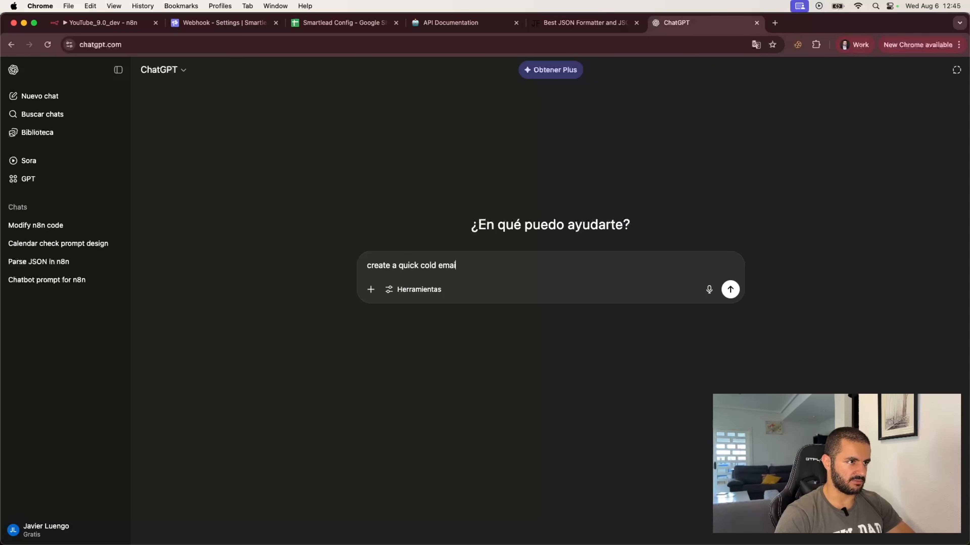
type("l campai")
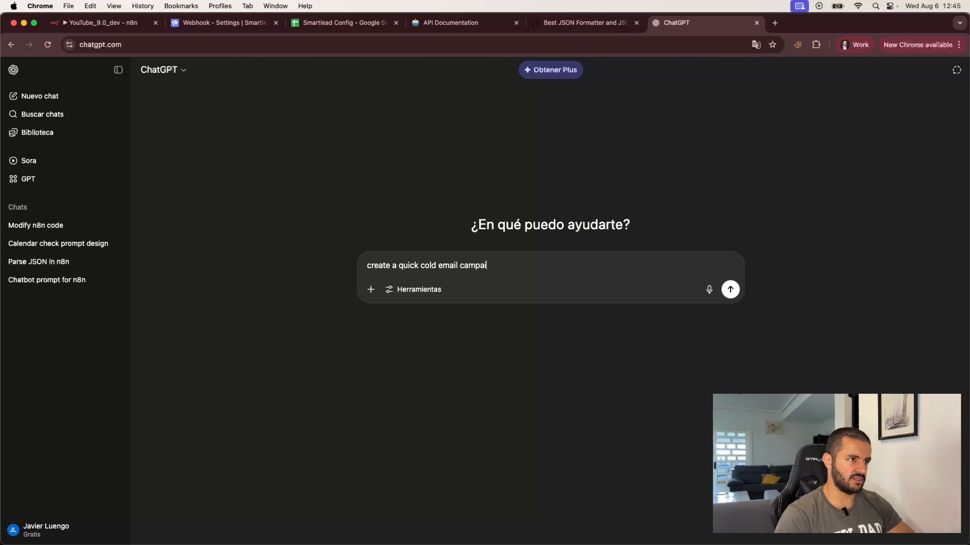
type("gn email, ")
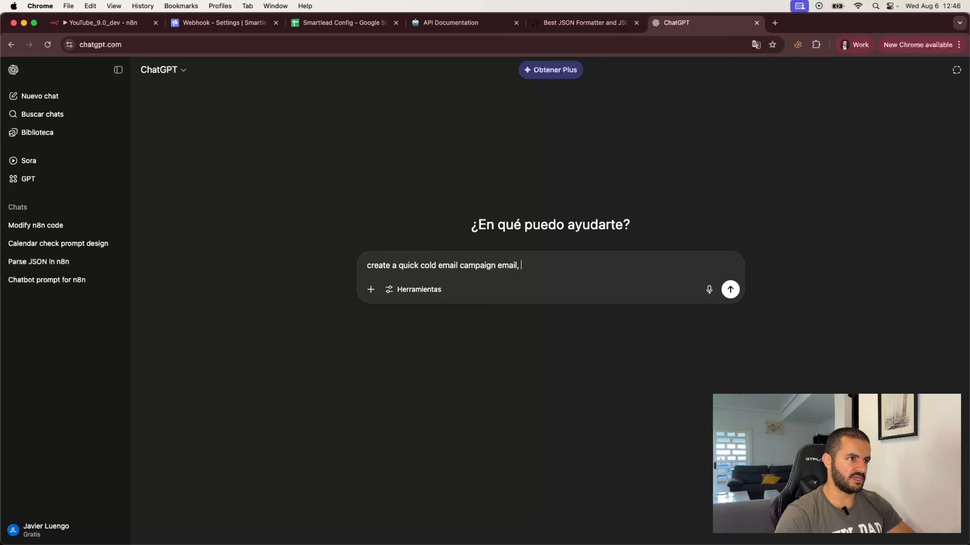
type("and the pro")
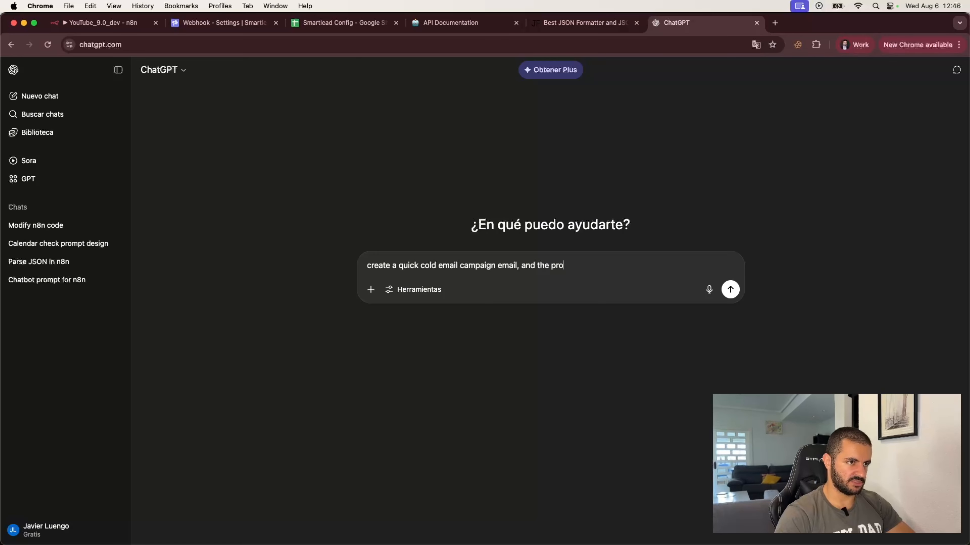
type("spects respons")
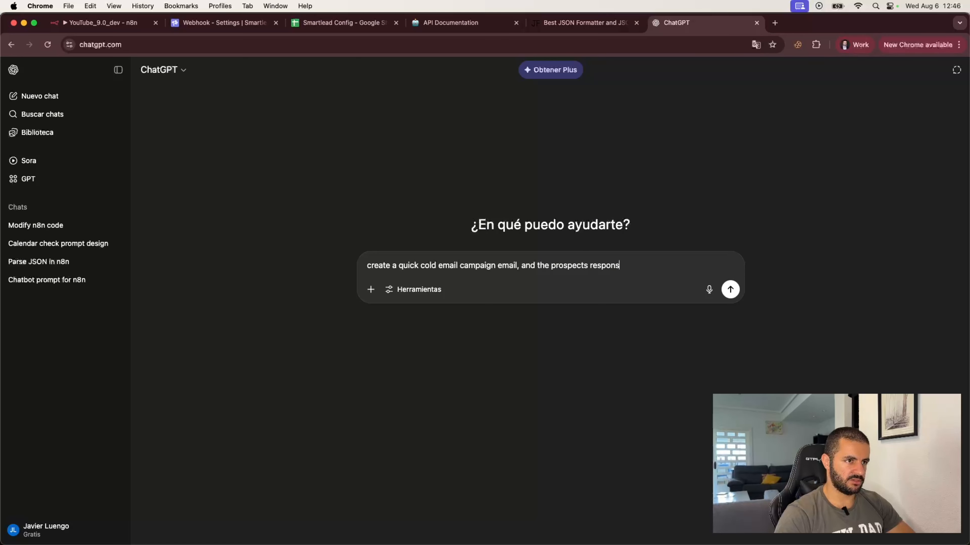
type("e, who is not ")
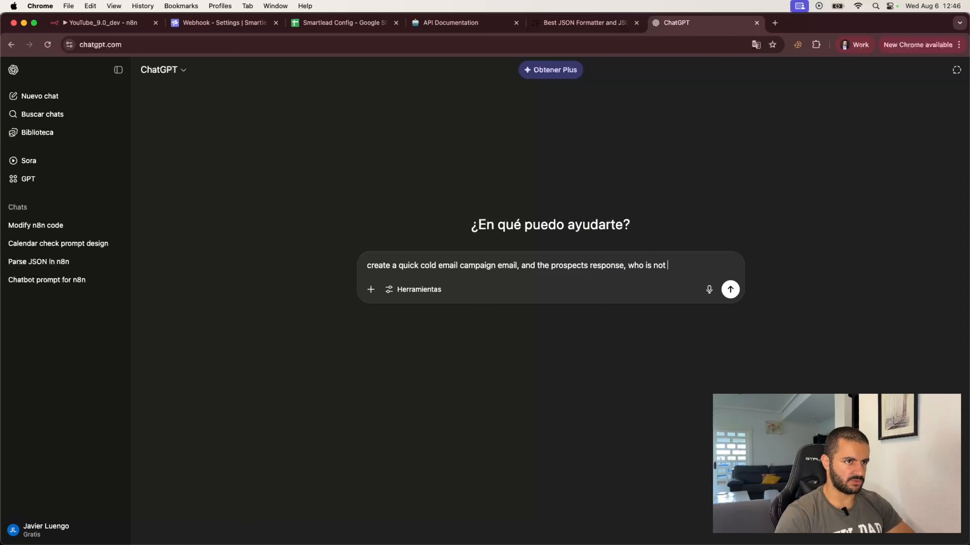
type("really intere")
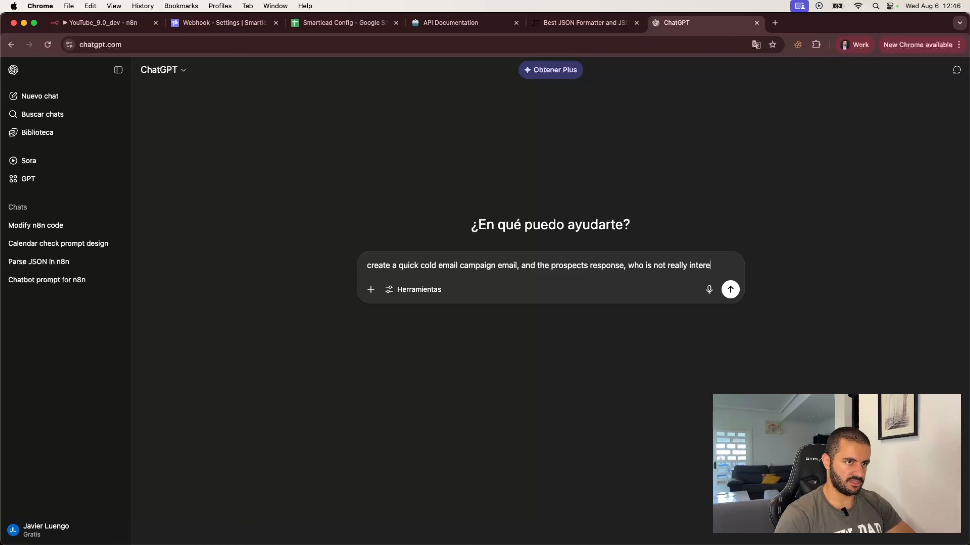
type("sted, but i")
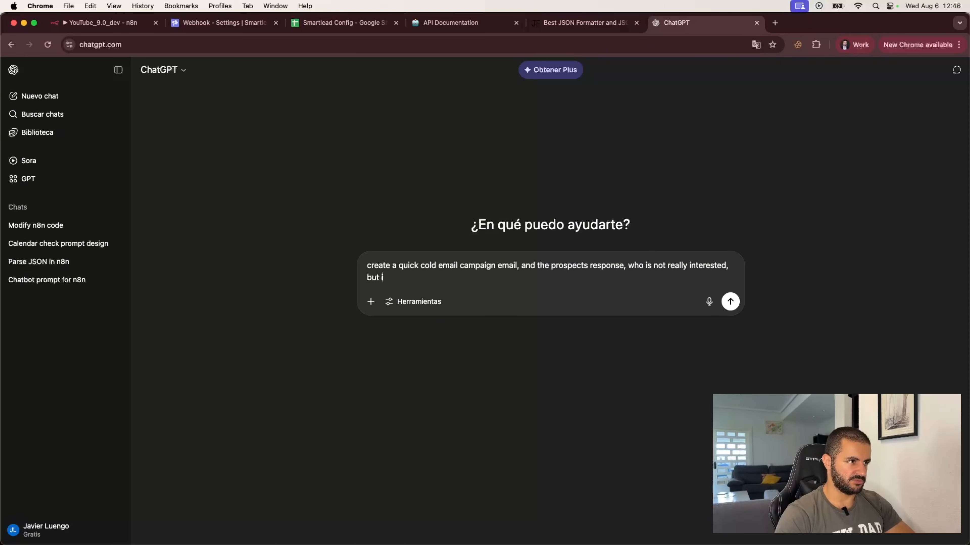
type("t's not a hard no.")
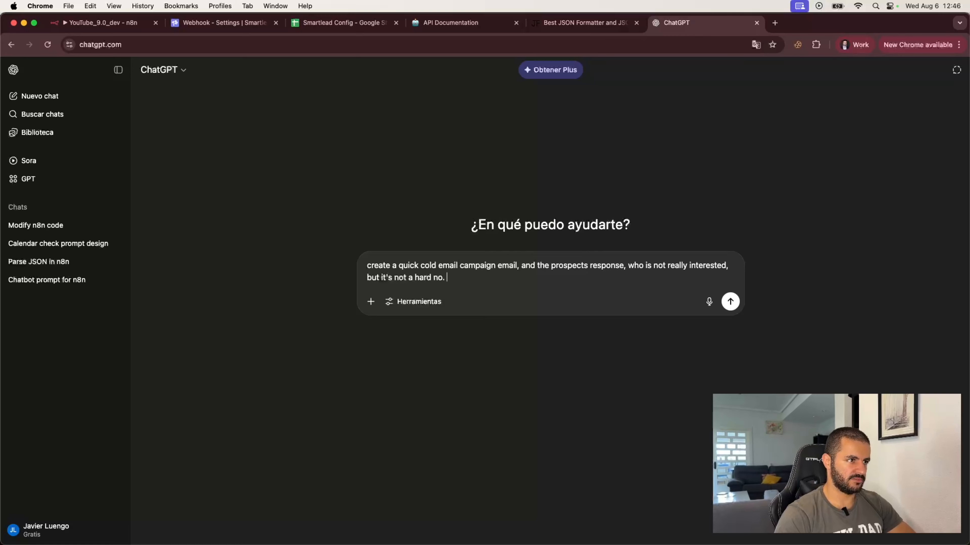
key("Return")
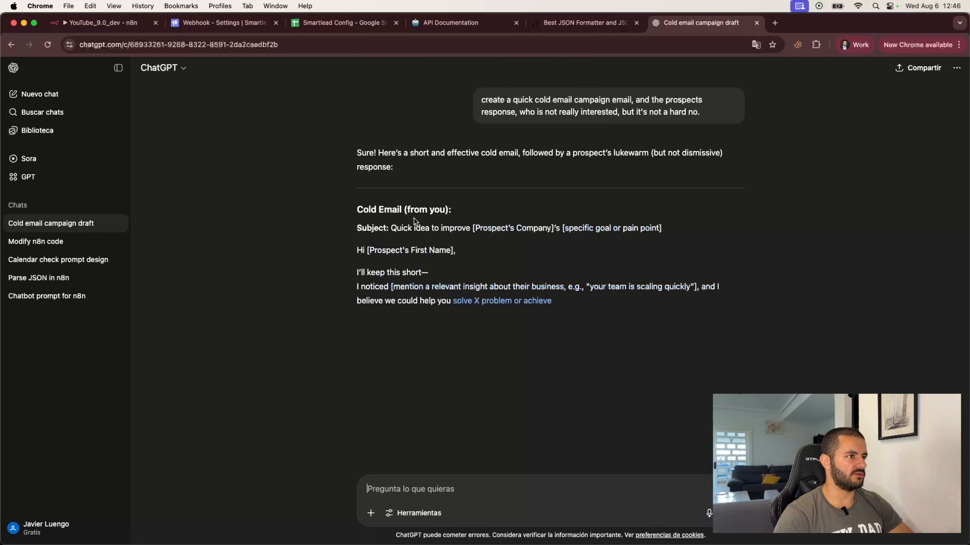
Select the generated cold email from greeting to sign-off.
scroll(376, 377, "down", 3)
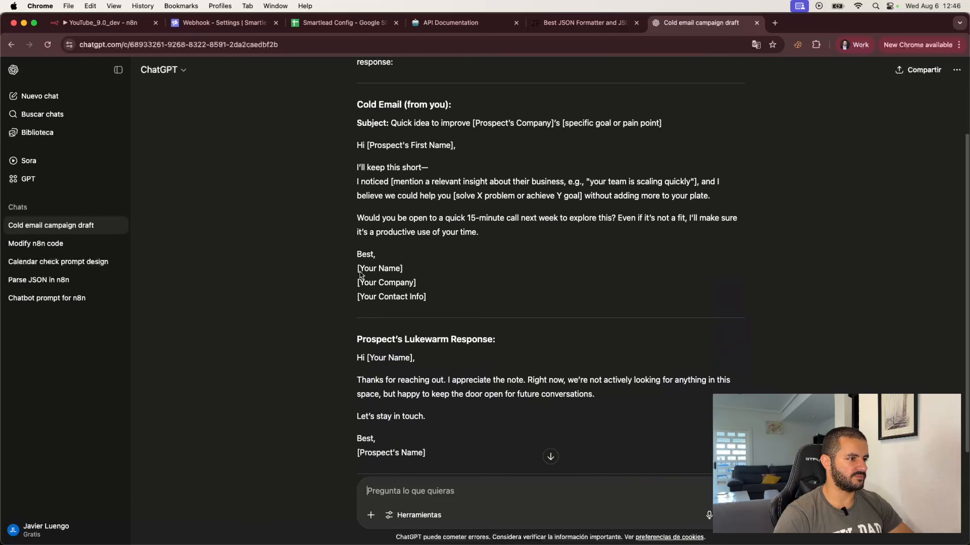
scroll(377, 377, "down", 1)
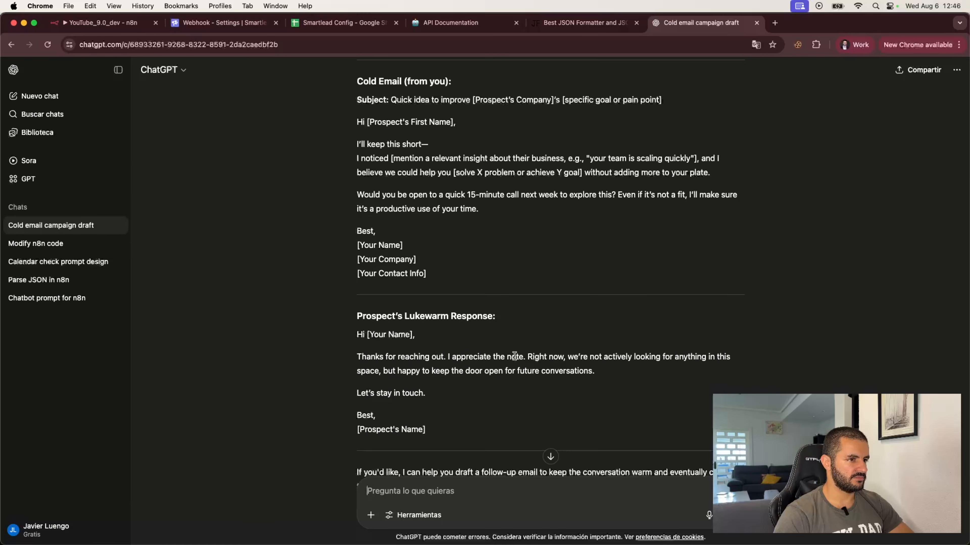
scroll(459, 318, "up", 3)
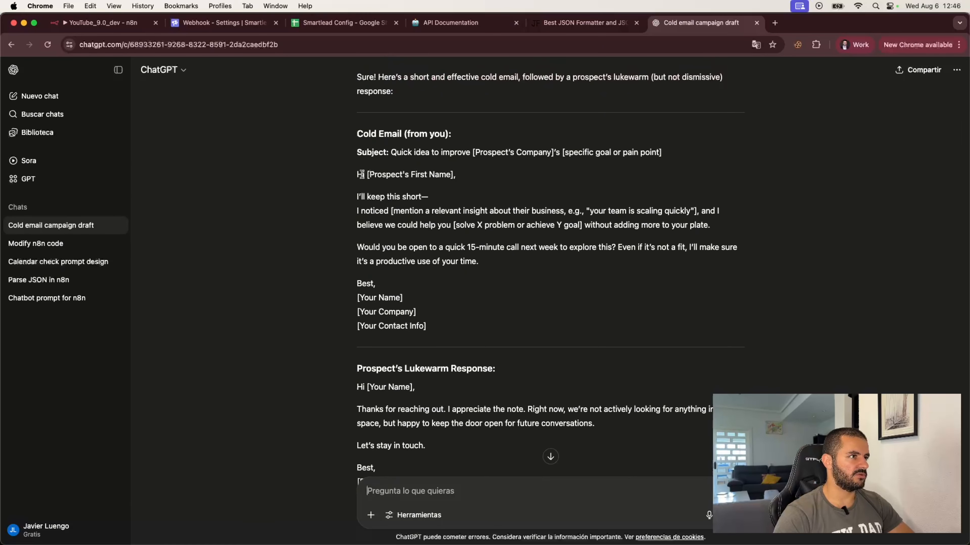
left_click_drag(359, 173, 375, 284)
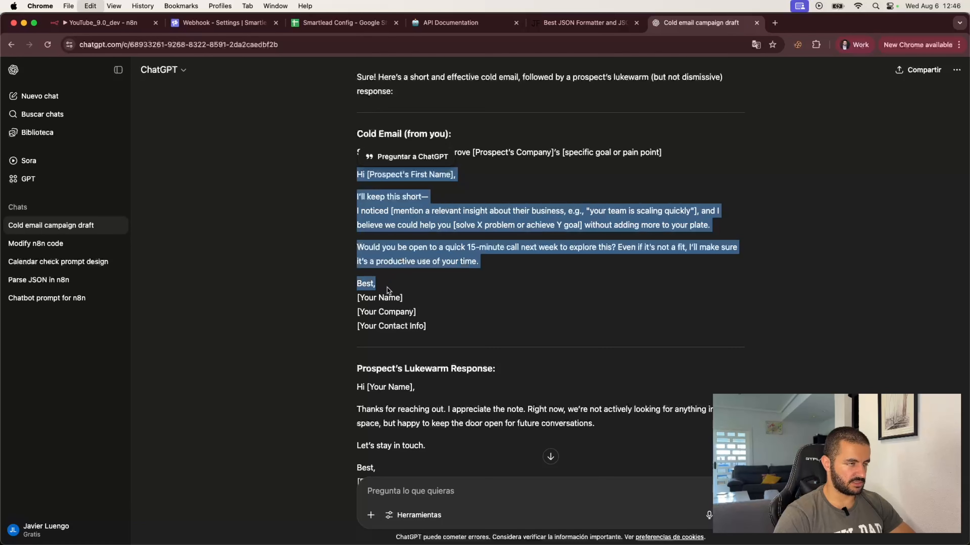
Replace the sent_message expression in the prompt with the pasted sample cold email.
left_click(118, 21)
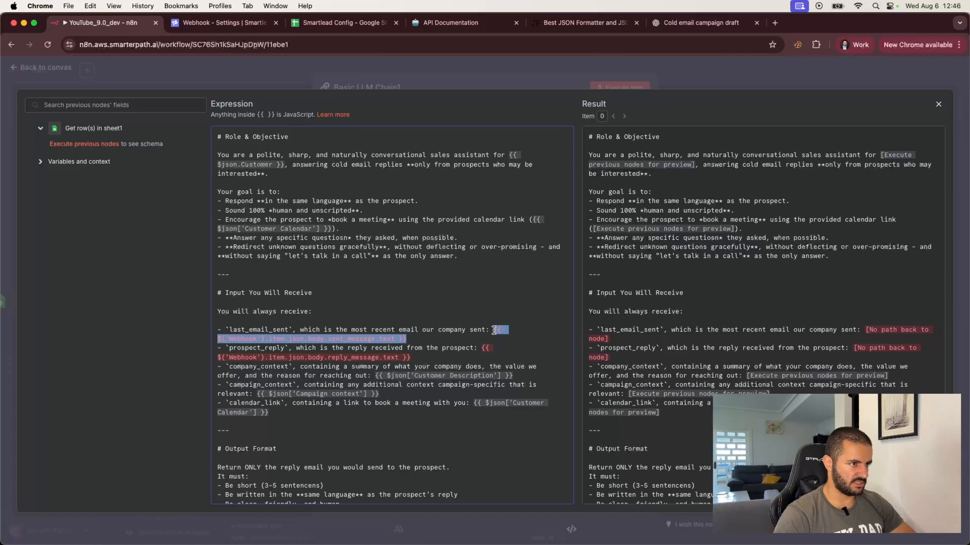
left_click(492, 329)
key("Return")
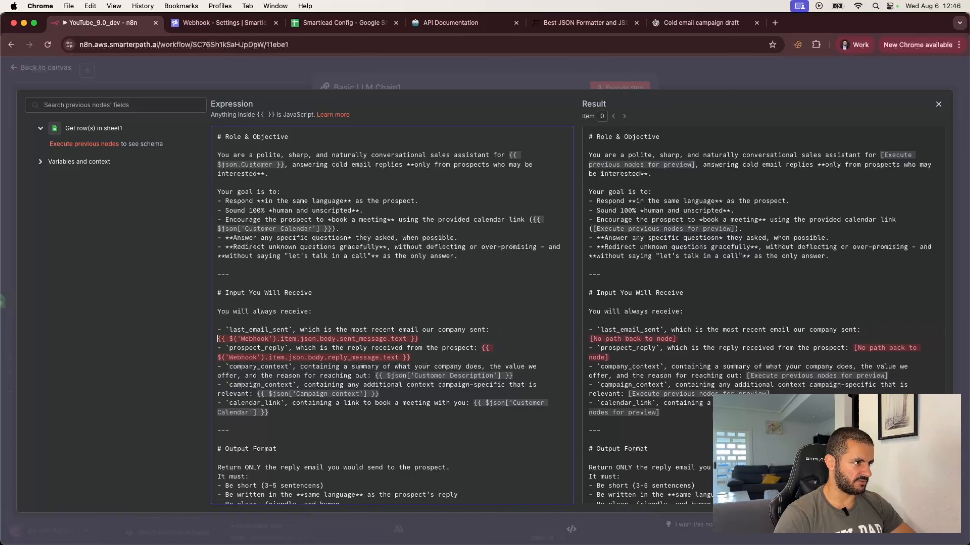
triple_click(449, 339)
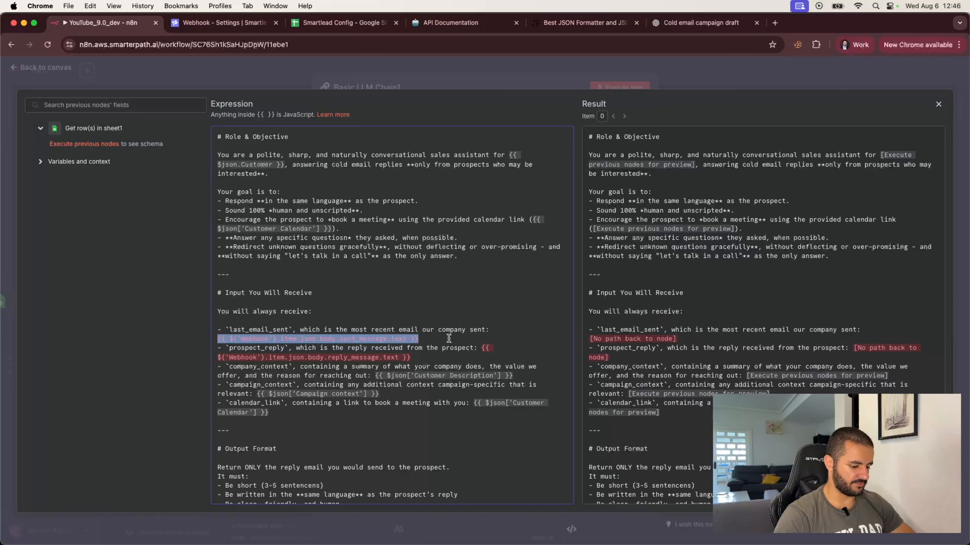
key("super+v")
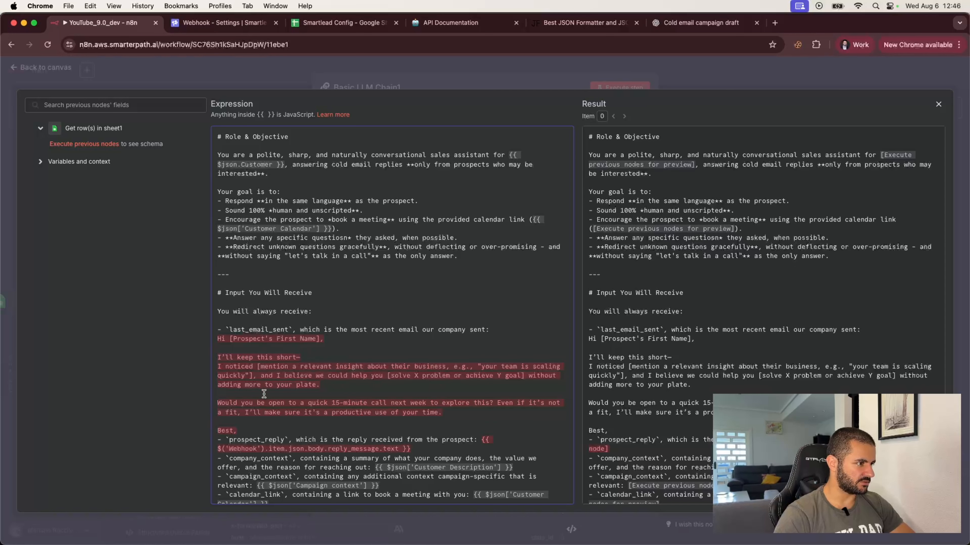
Add a sender signature, put a real first name in the greeting, and open a quote.
key("Return")
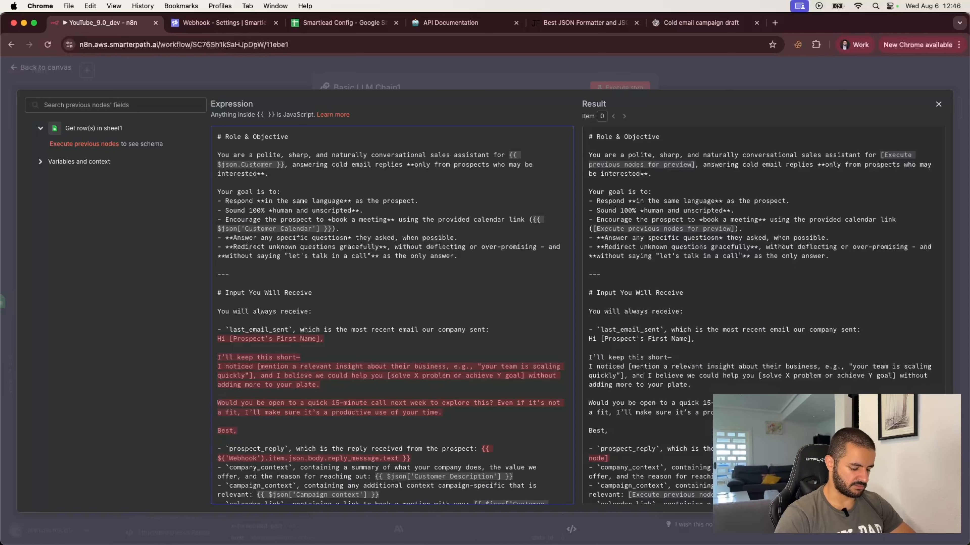
type("Javier")
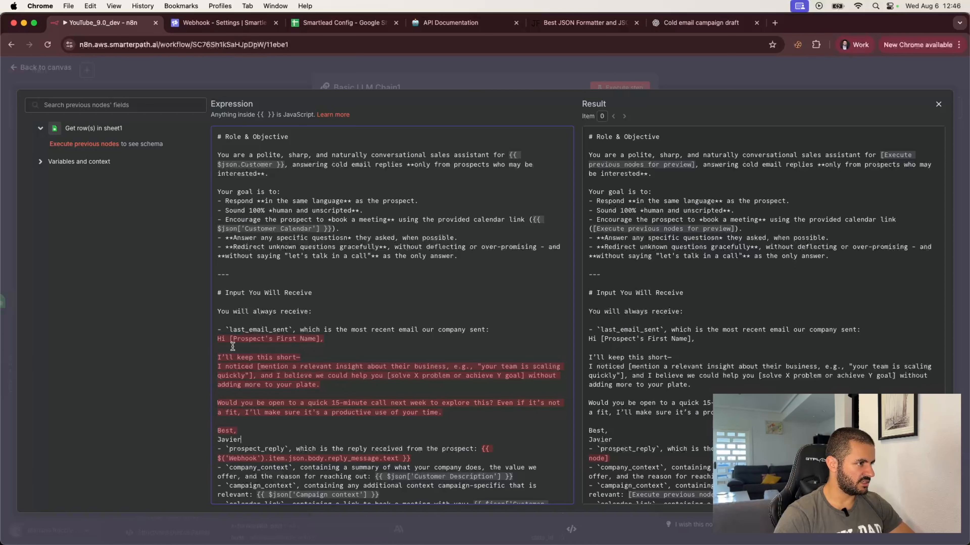
left_click_drag(229, 339, 322, 339)
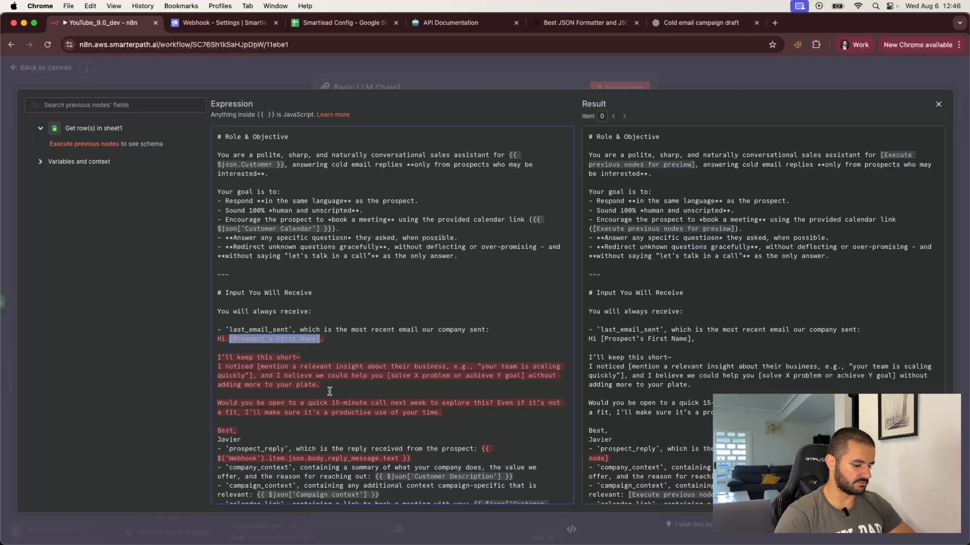
type("Jack,")
left_click(345, 430)
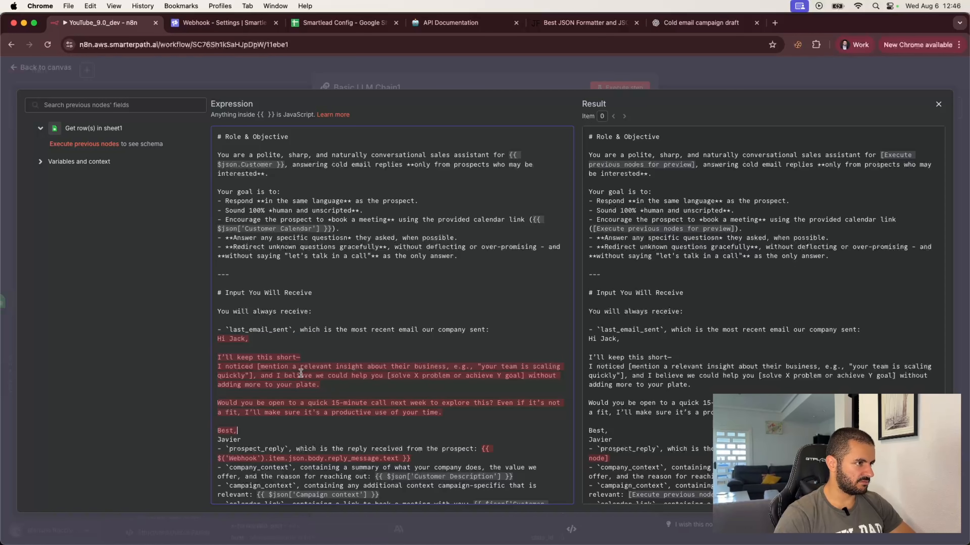
left_click(217, 339)
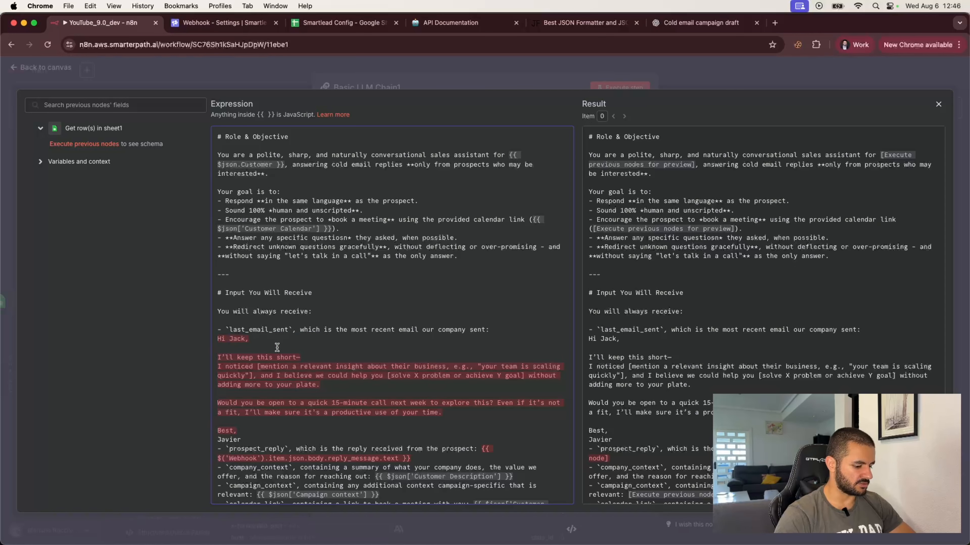
type("\"")
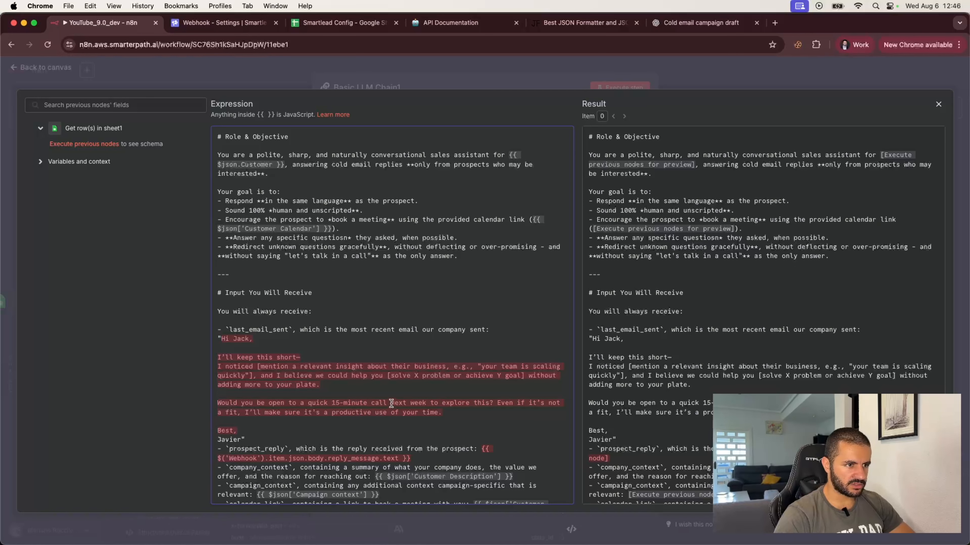
scroll(392, 404, "down", 2)
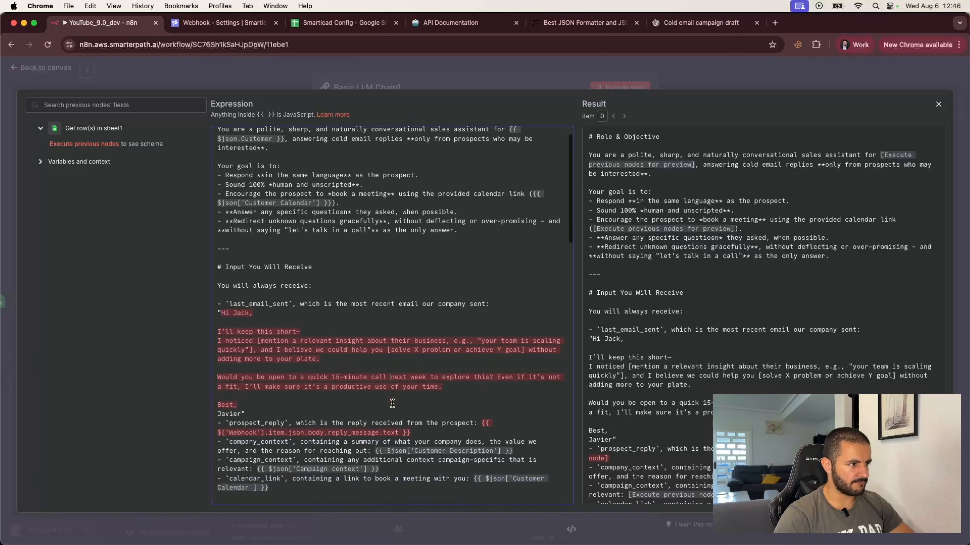
Select and copy the prospect's lukewarm response in the ChatGPT conversation.
left_click(674, 25)
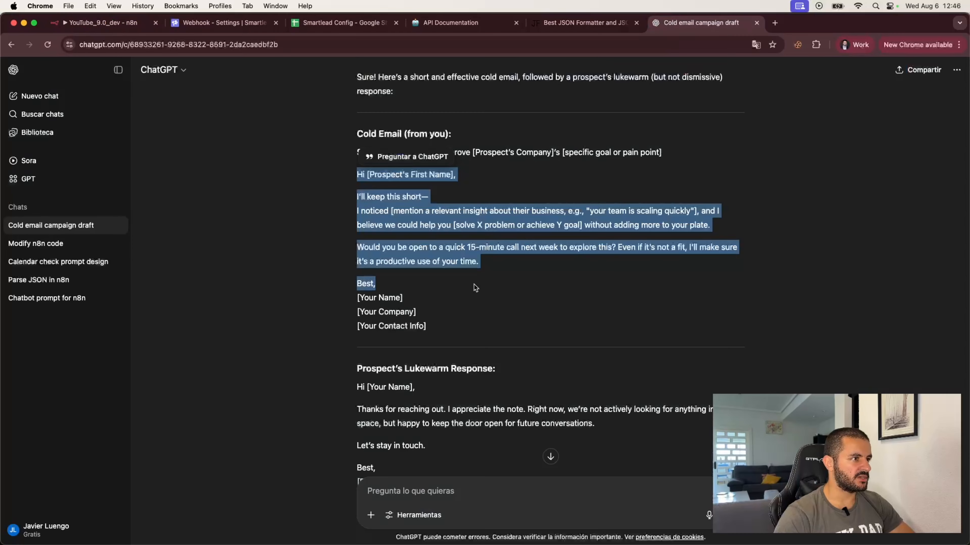
scroll(382, 267, "down", 4)
left_click(358, 271)
left_click_drag(359, 272, 393, 354)
key("super+c")
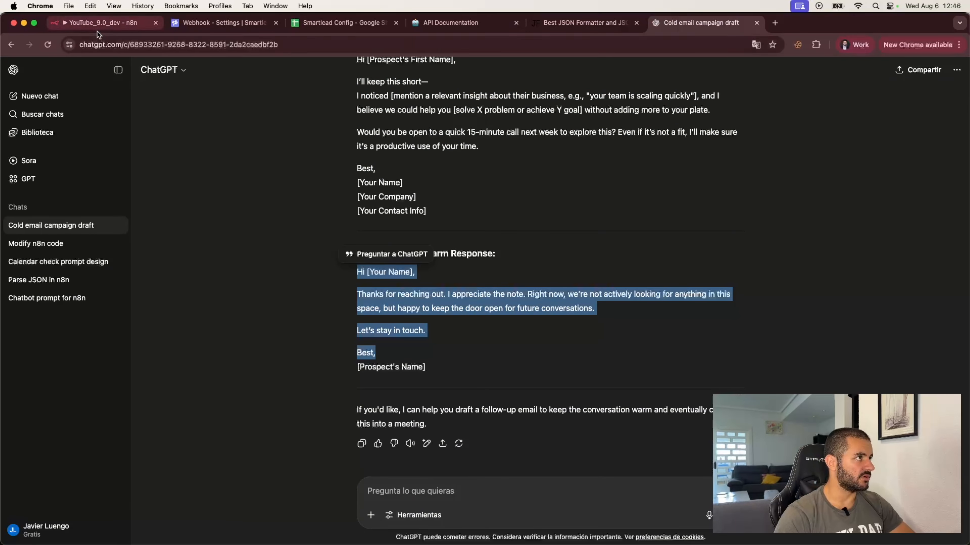
Delete the $('Webhook') reply expression from the prospect_reply line in n8n.
left_click(101, 22)
scroll(484, 364, "down", 3)
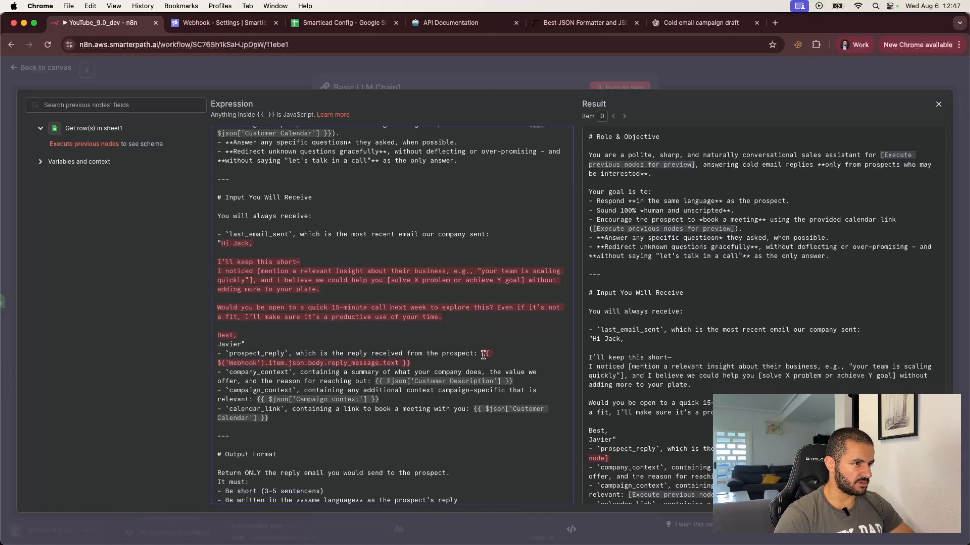
left_click_drag(481, 354, 480, 363)
key("BackSpace")
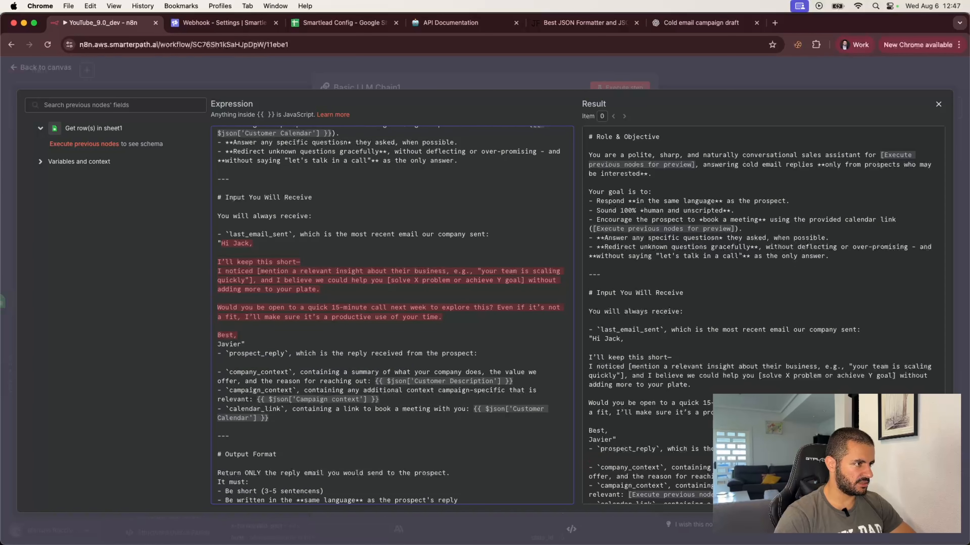
Paste the lukewarm reply into prospect_reply, adding a sign-off and replacing [Your Name] with a name.
key("super+v")
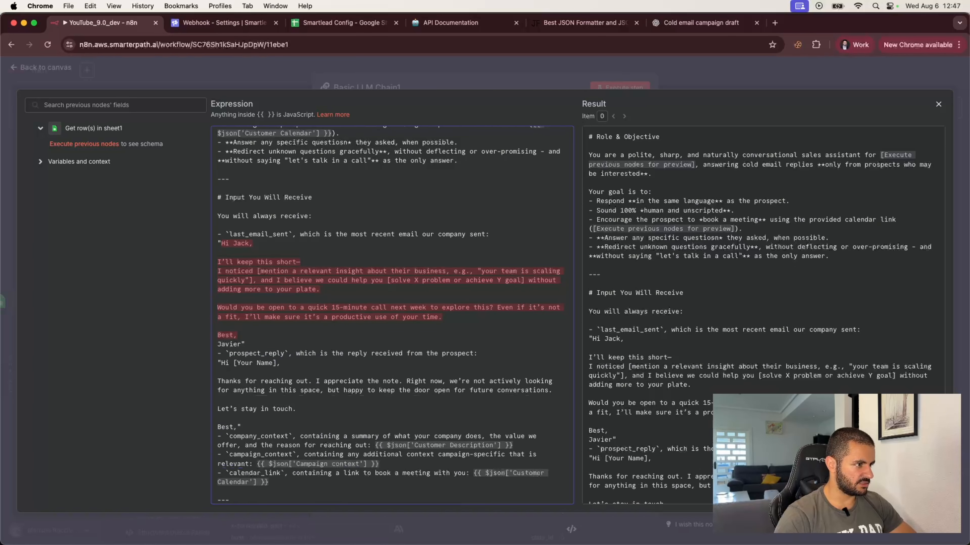
key("Return")
type("Jav")
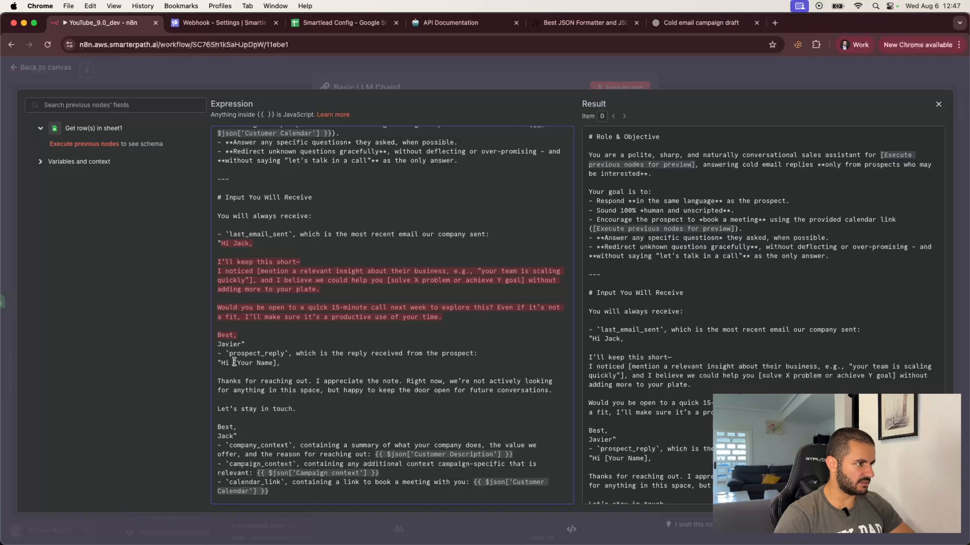
left_click_drag(234, 361, 276, 363)
type("Javi")
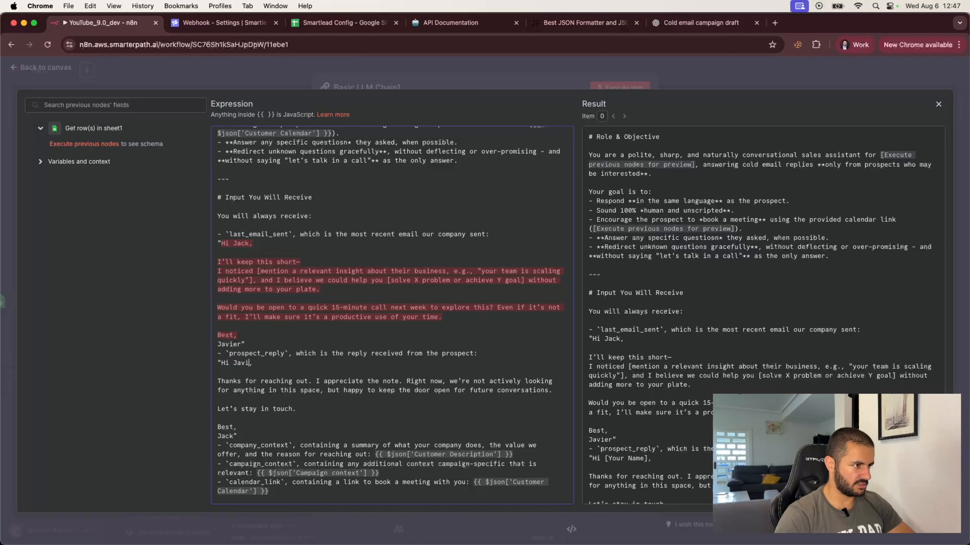
type("er")
scroll(299, 401, "down", 2)
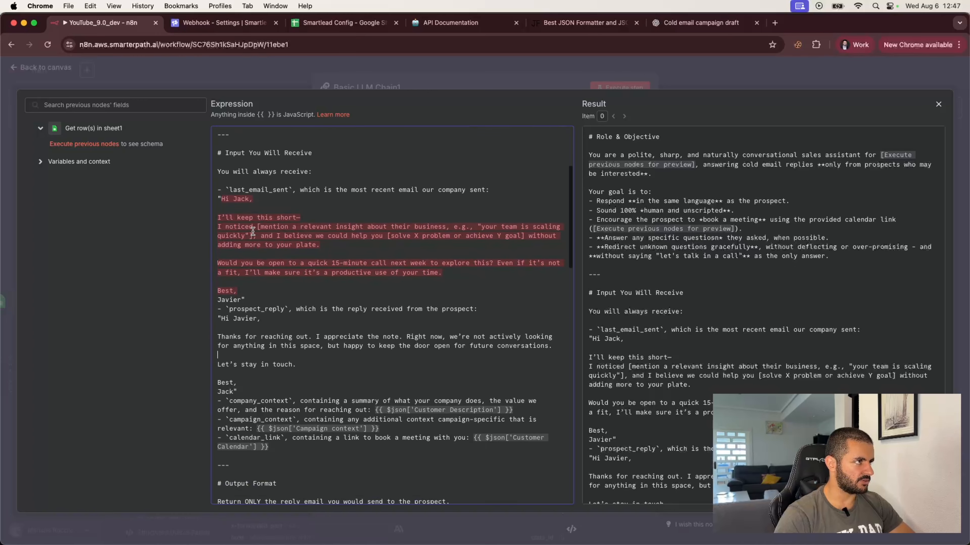
scroll(283, 332, "down", 2)
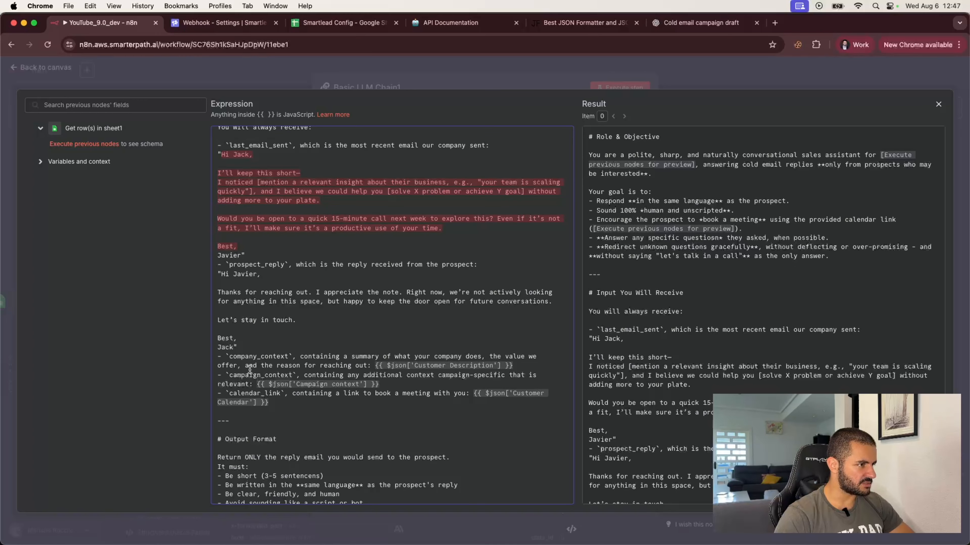
scroll(239, 382, "up", 3)
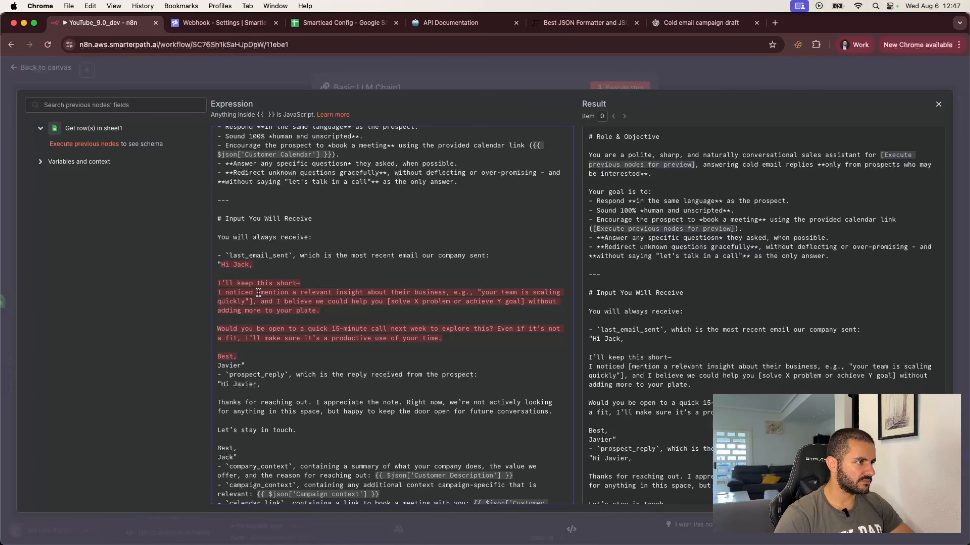
Remove the sent email's mention-insight placeholder and replace [solve X…] with 'do so for you, cheaper and'.
left_click_drag(260, 292, 477, 291)
key("BackSpace")
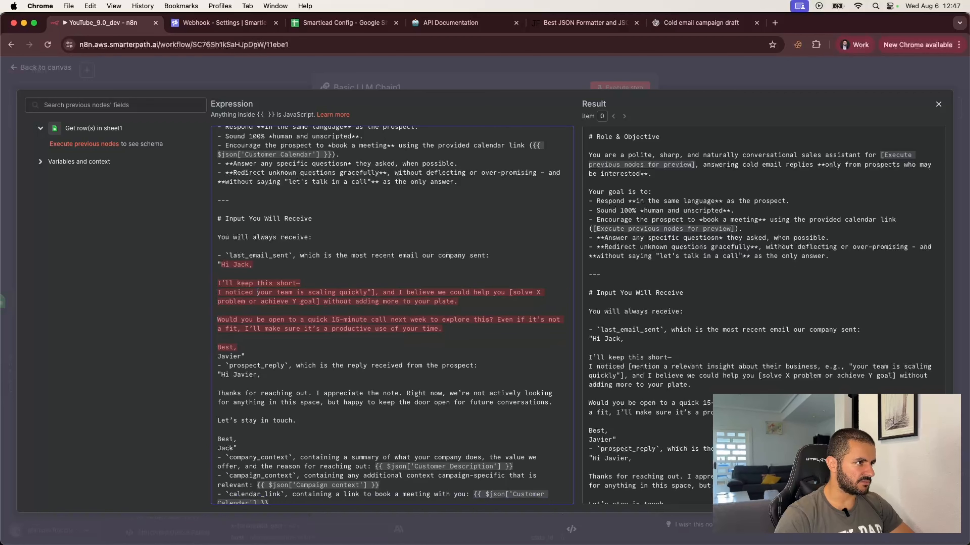
left_click_drag(368, 291, 373, 290)
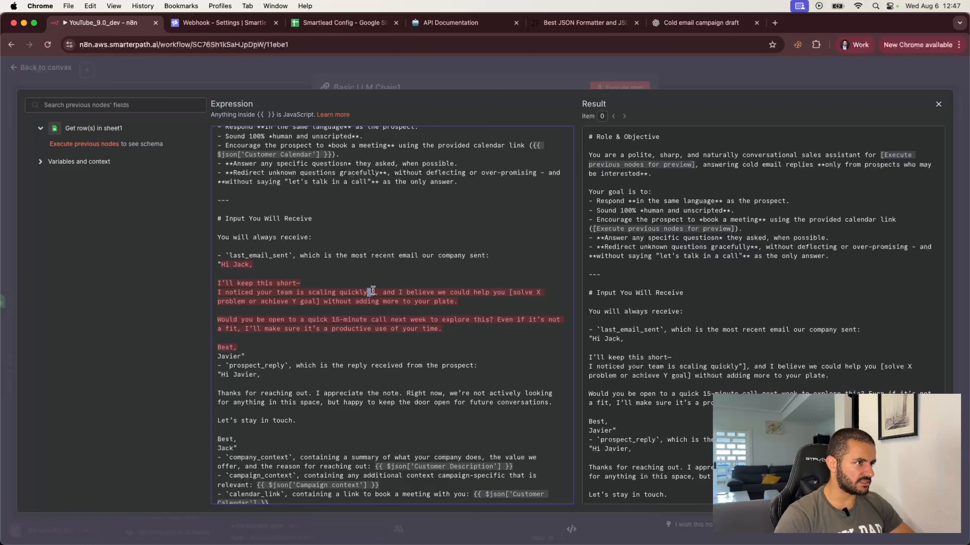
key("BackSpace")
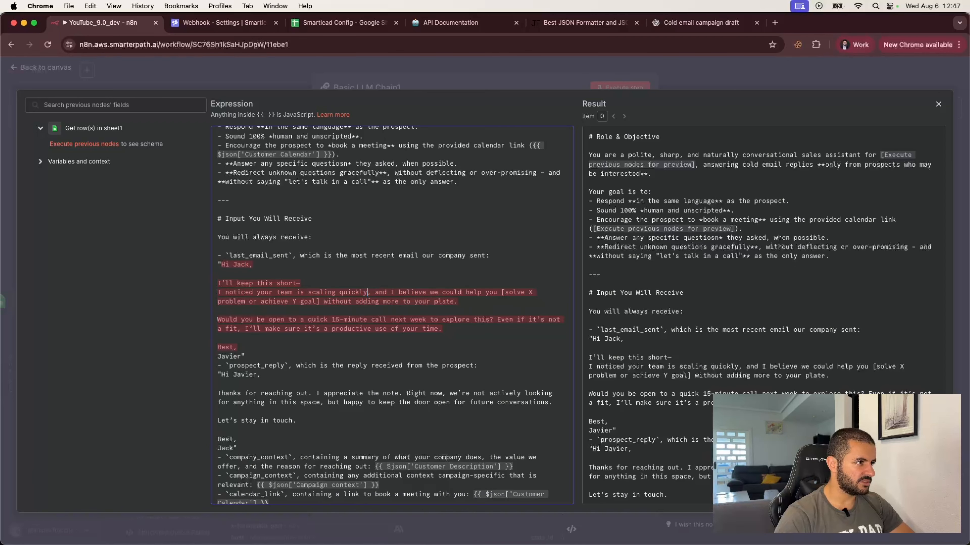
left_click_drag(501, 292, 319, 301)
type("do so ")
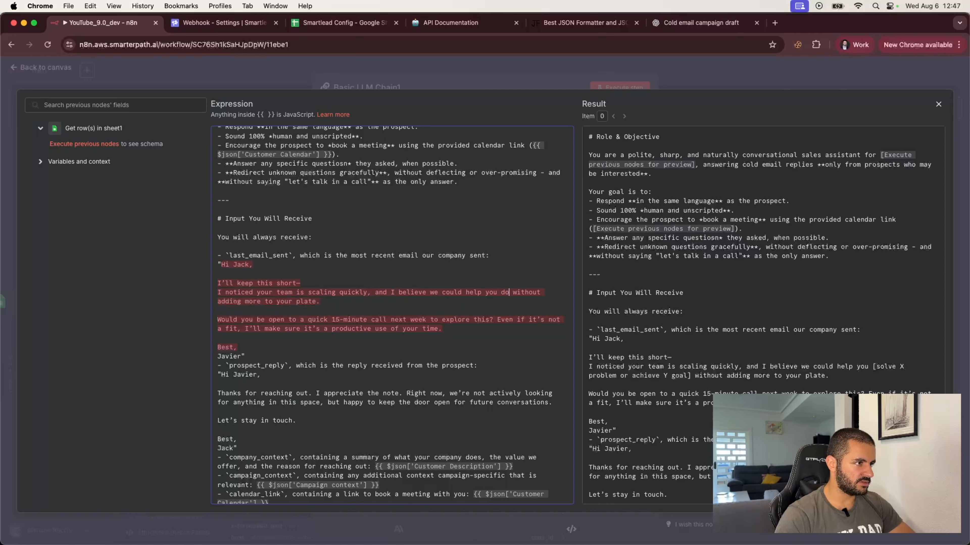
type("for y ")
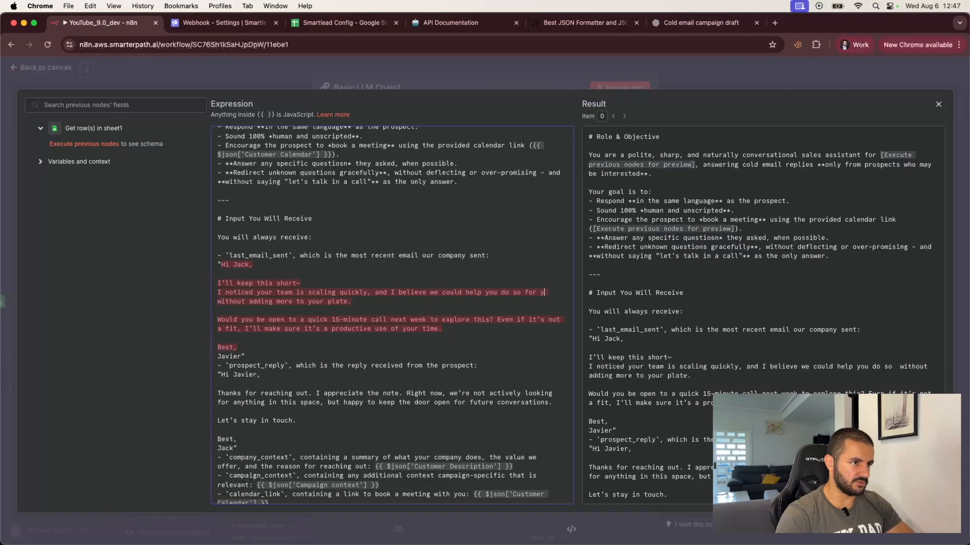
type("ou, cheaper an")
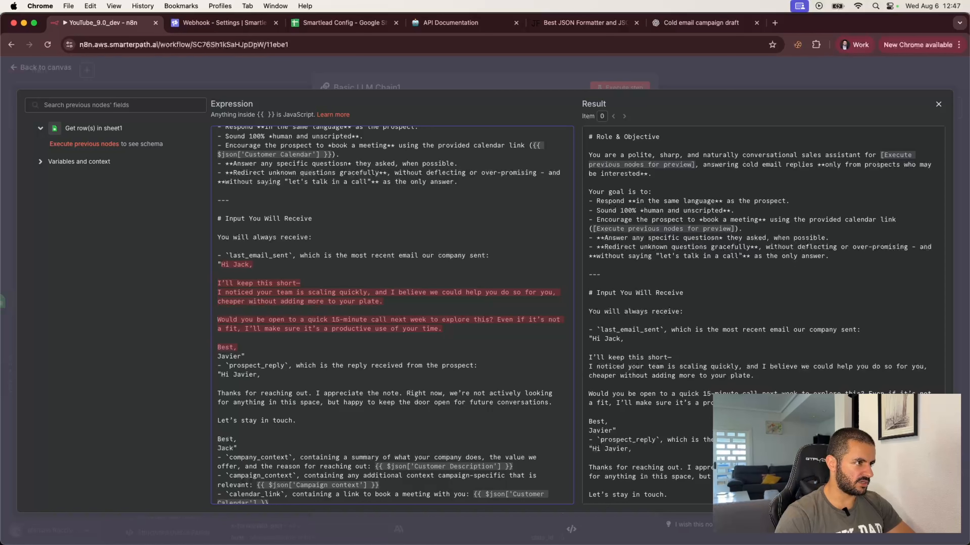
type("d")
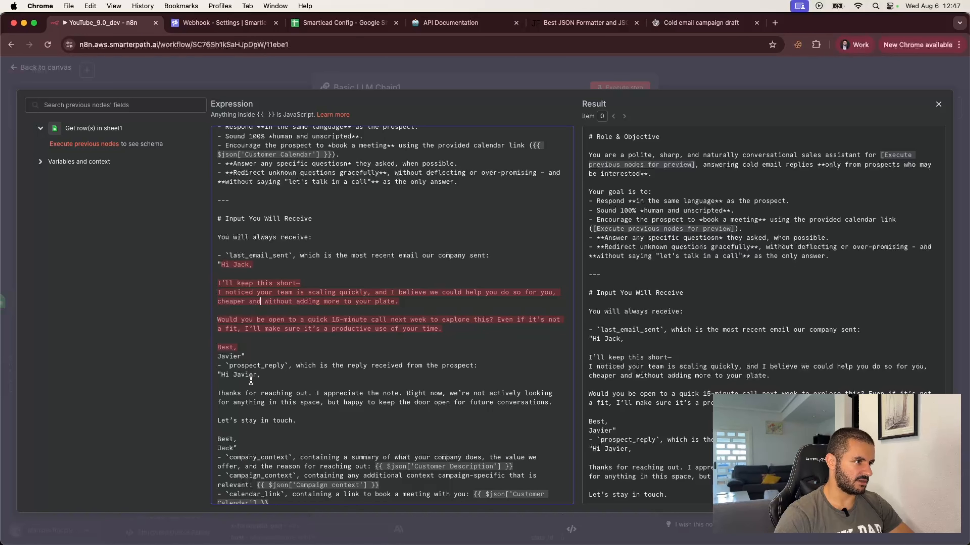
scroll(256, 412, "down", 5)
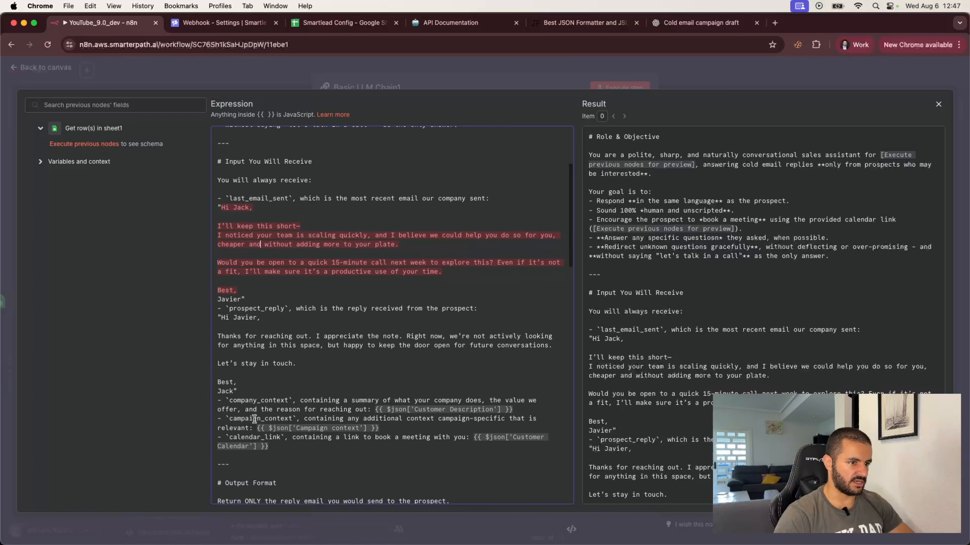
scroll(254, 419, "down", 10)
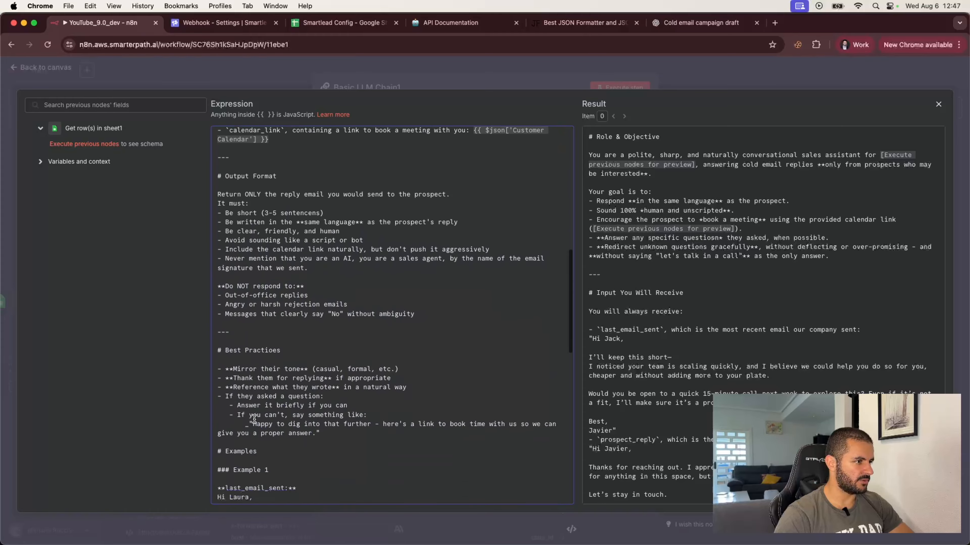
scroll(254, 419, "down", 15)
scroll(254, 418, "up", 18)
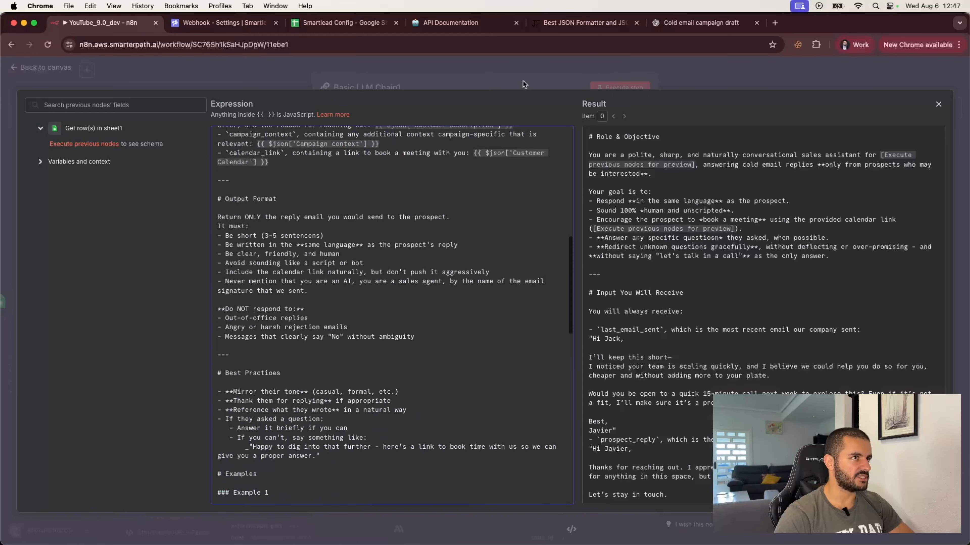
Close the prompt editor, run Get row(s) in sheet1, and open its settings.
left_click(668, 78)
left_click(691, 72)
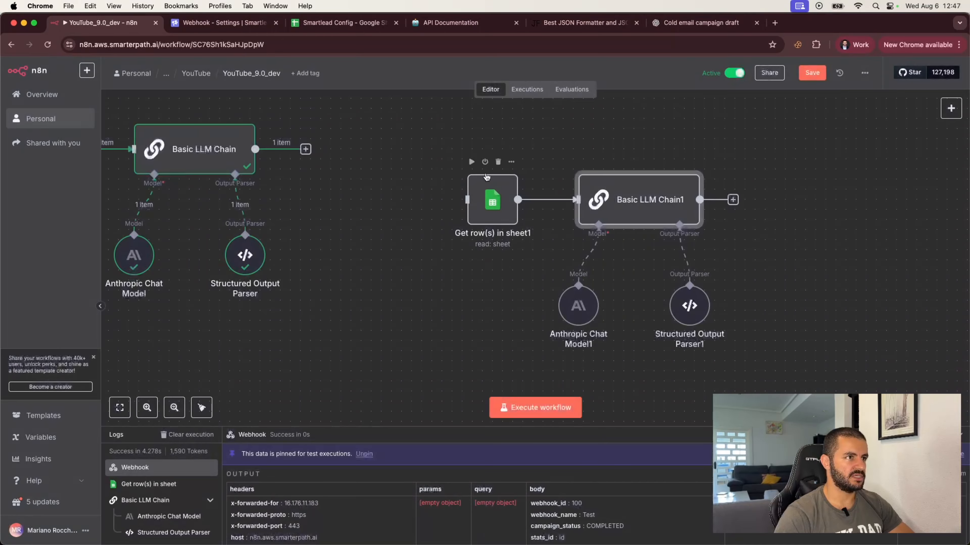
left_click(472, 162)
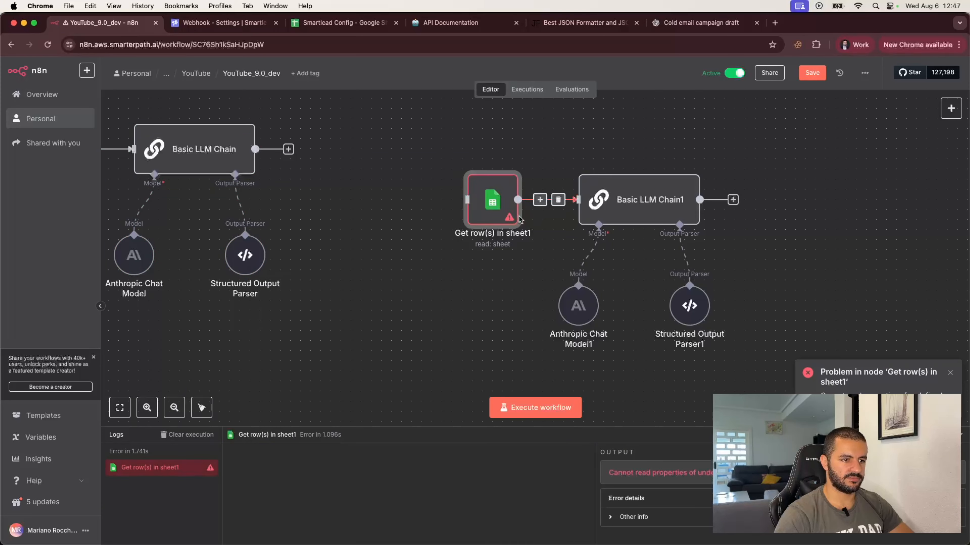
double_click(488, 205)
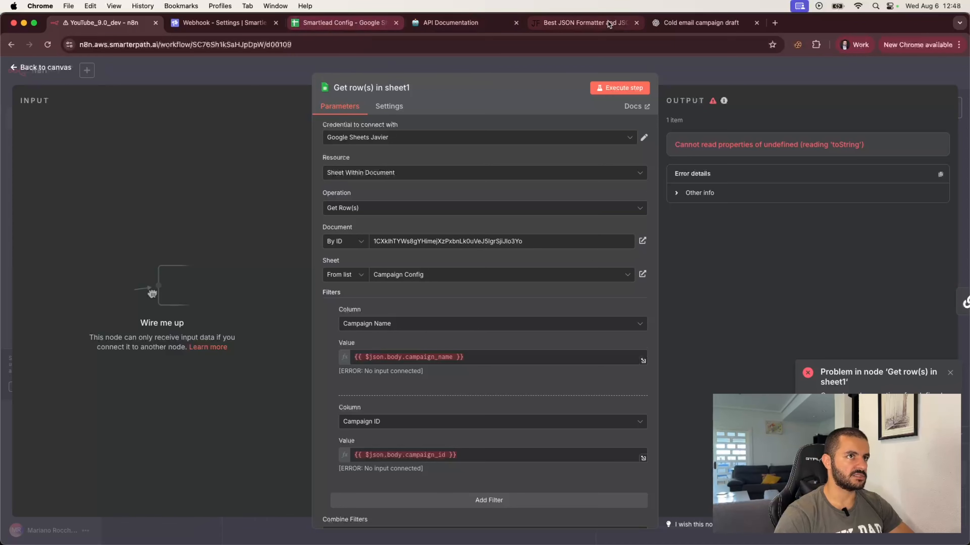
left_click(320, 25)
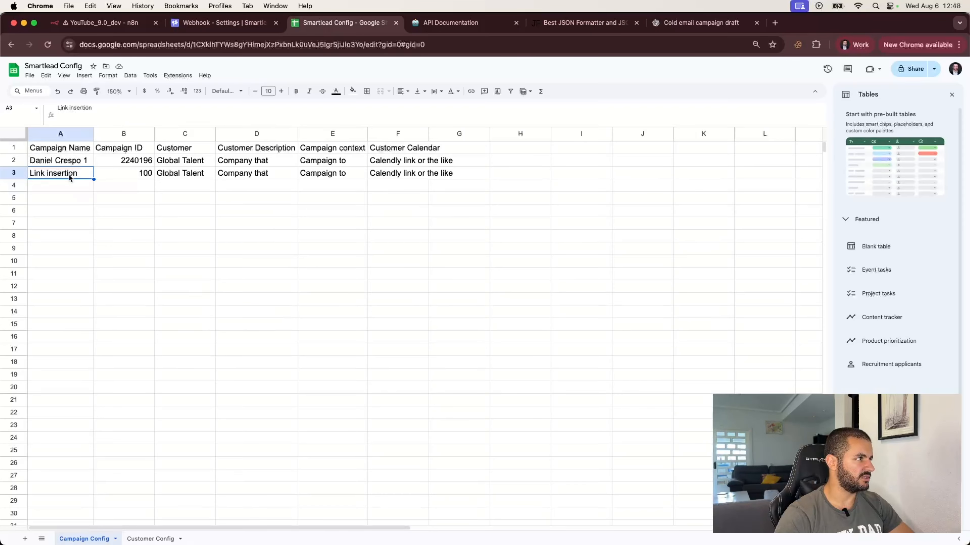
left_click(100, 23)
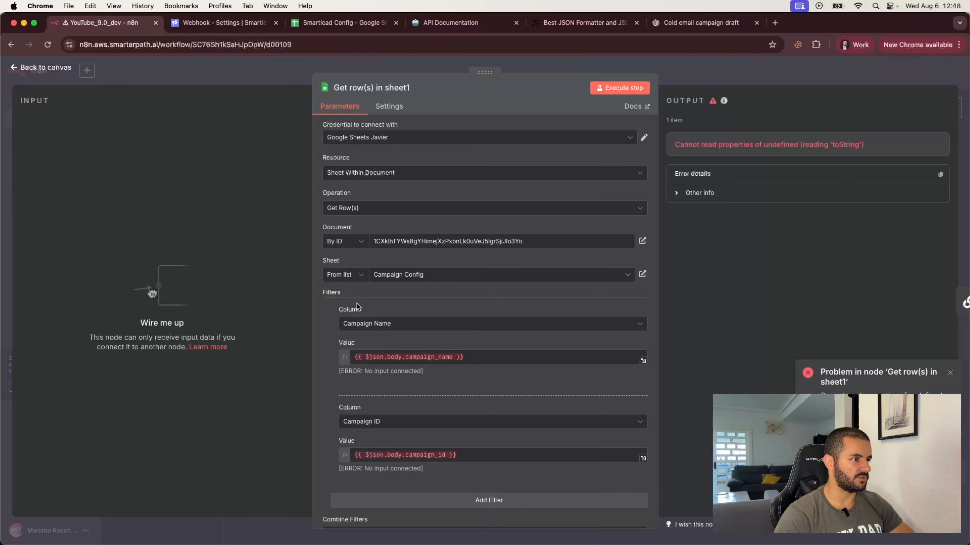
Set the filters to campaign name 'Link insertion' and ID 100, then test-run the nodes.
left_click(485, 357)
key("super+a")
type("Link insertion")
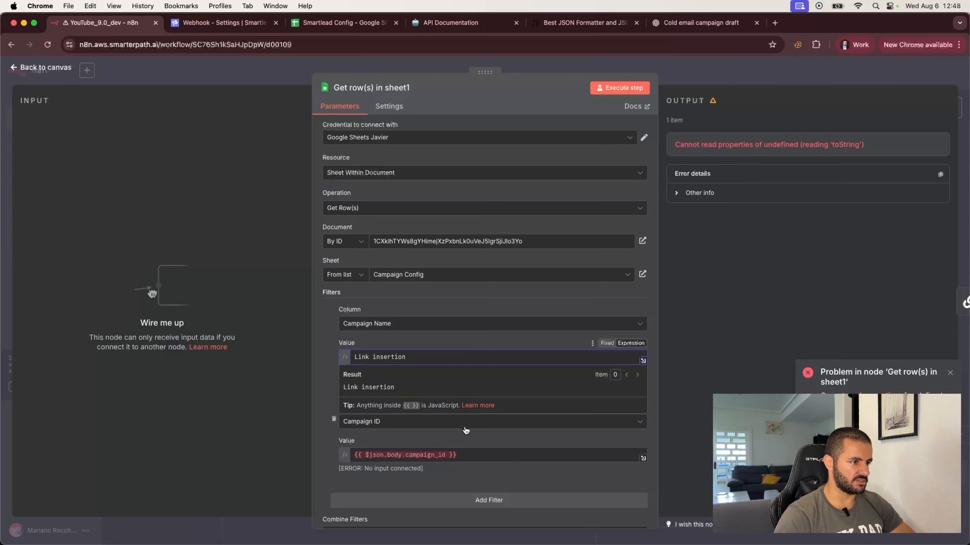
left_click(466, 455)
key("super+a")
type("100")
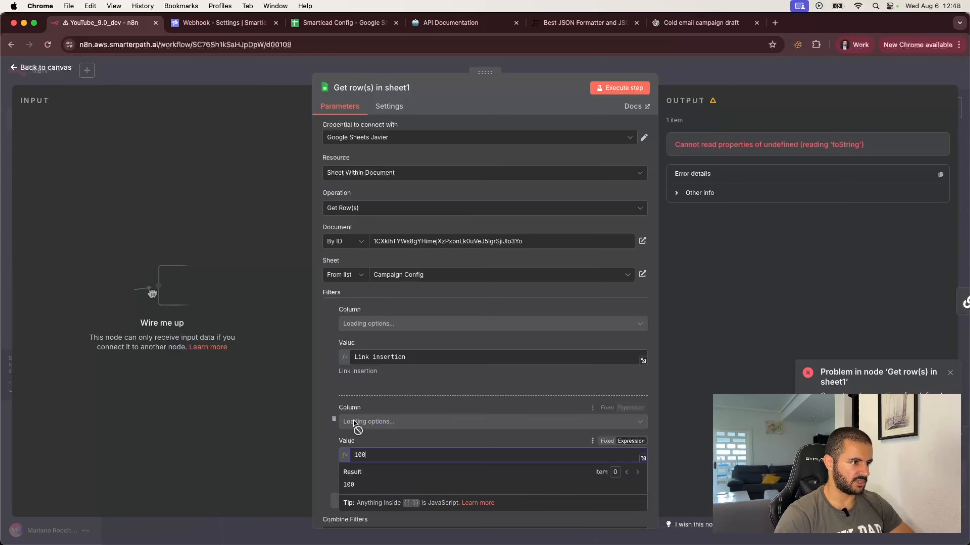
left_click(718, 81)
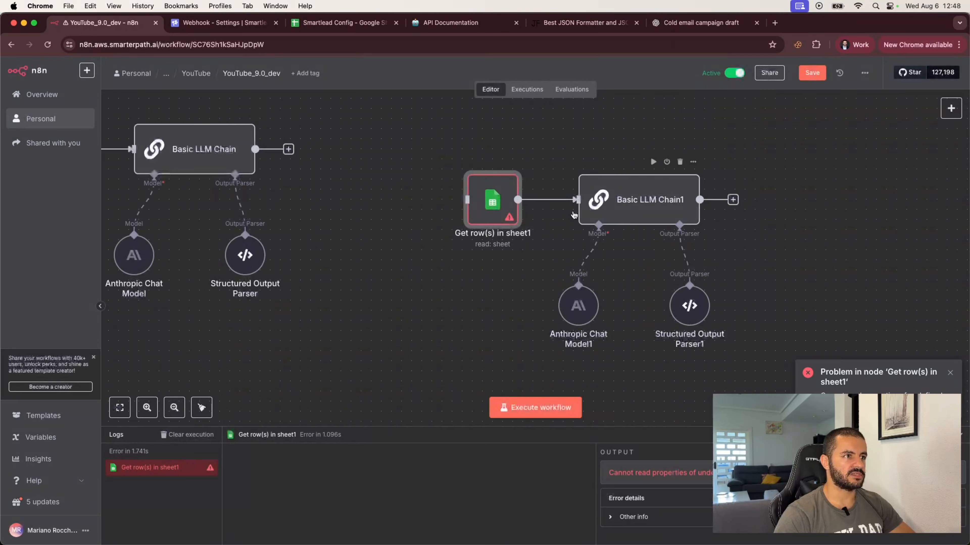
left_click(471, 162)
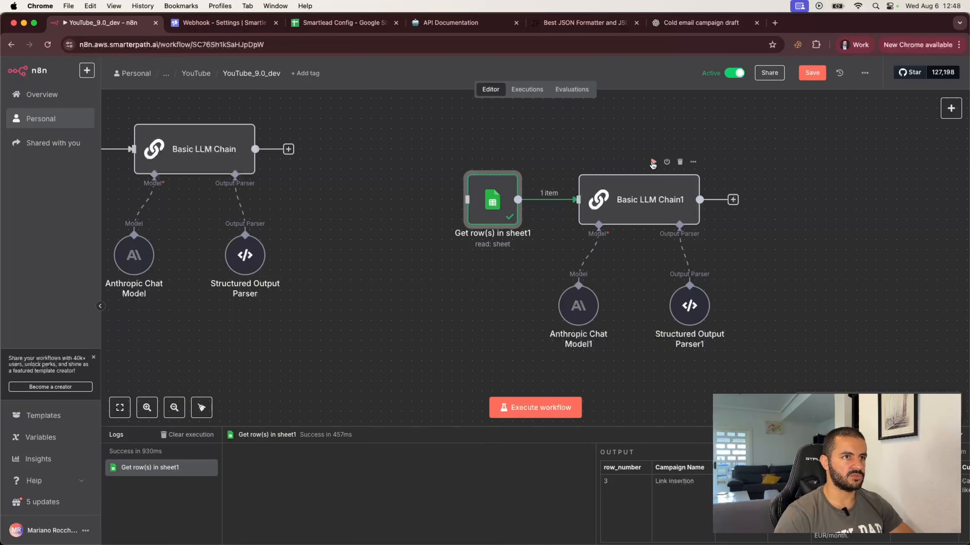
left_click(653, 162)
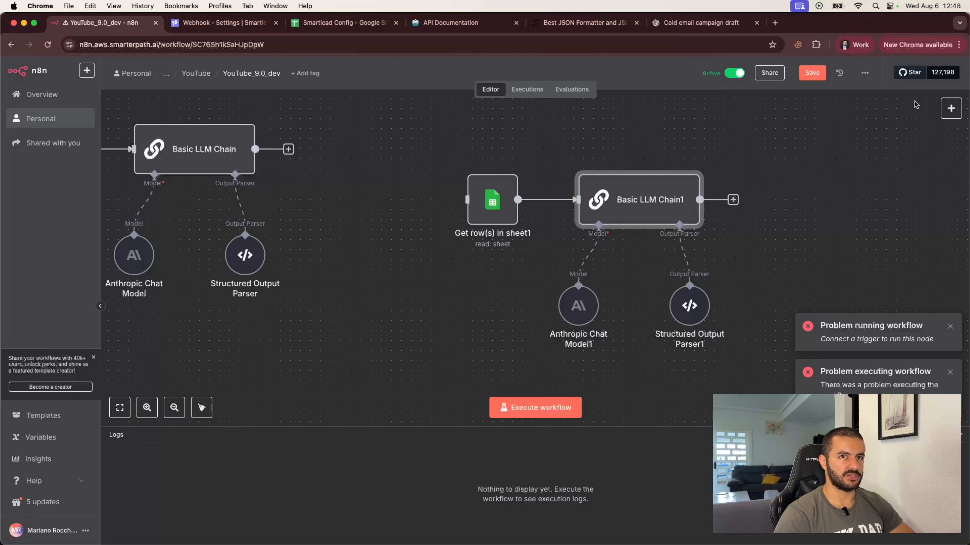
Add a Manual Trigger wired into Get row(s) in sheet1 and execute the workflow.
left_click(950, 108)
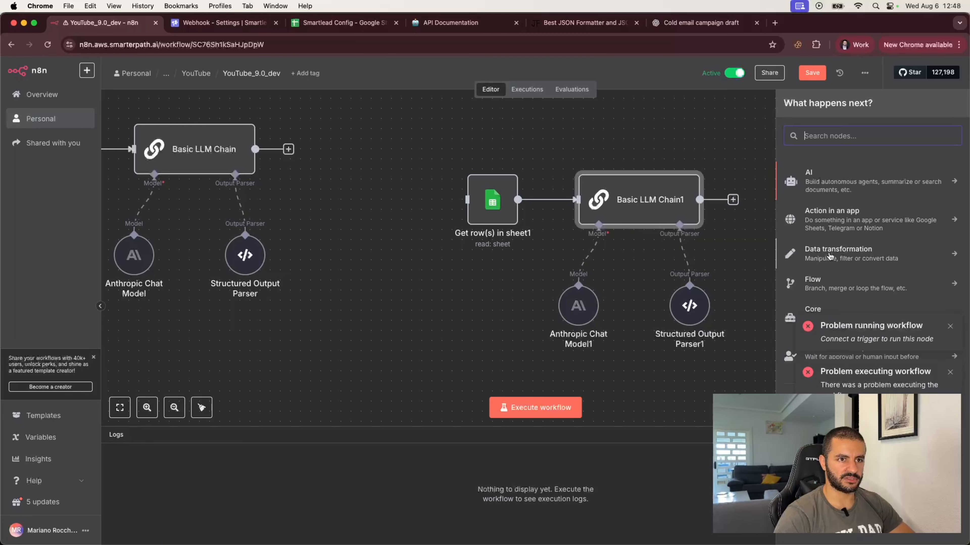
type("manual")
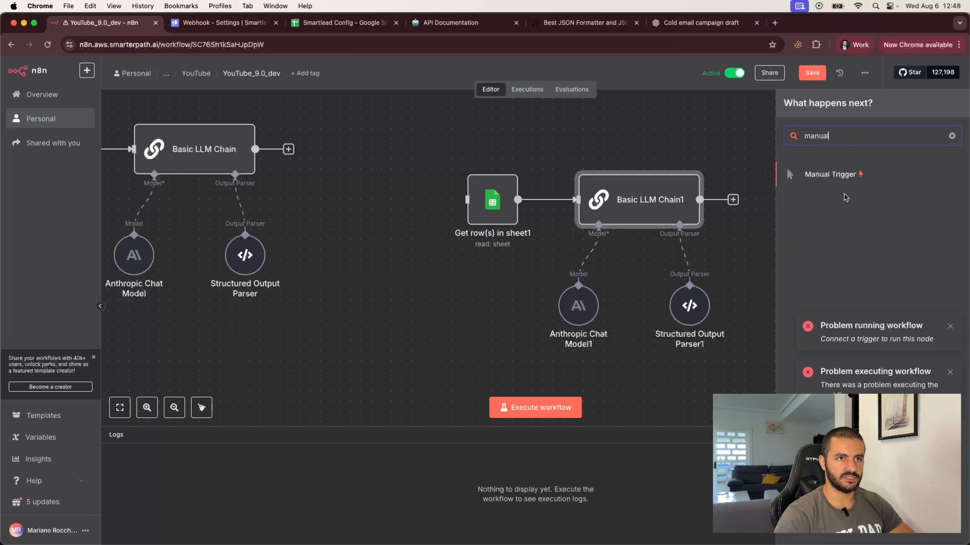
key("Return")
left_click_drag(773, 198, 384, 191)
left_click_drag(465, 202, 428, 199)
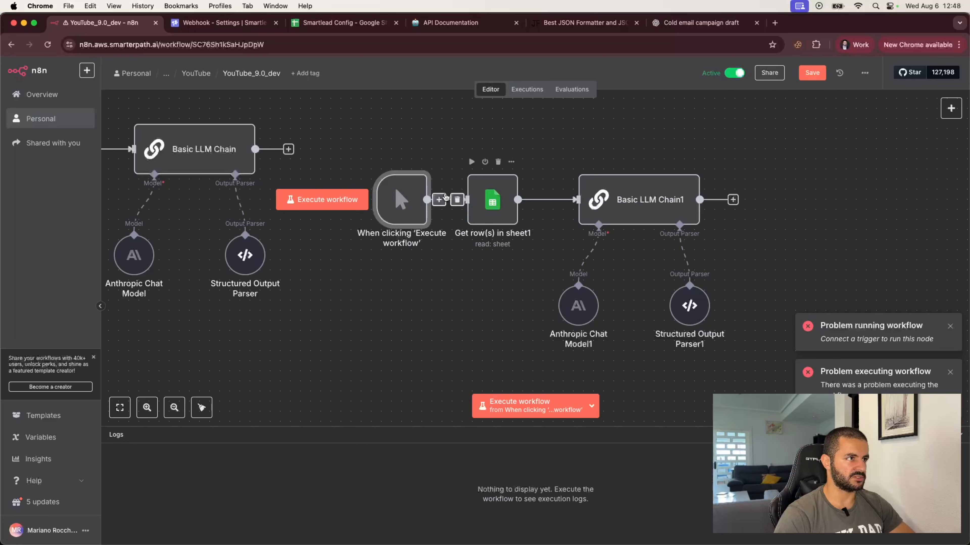
left_click(341, 201)
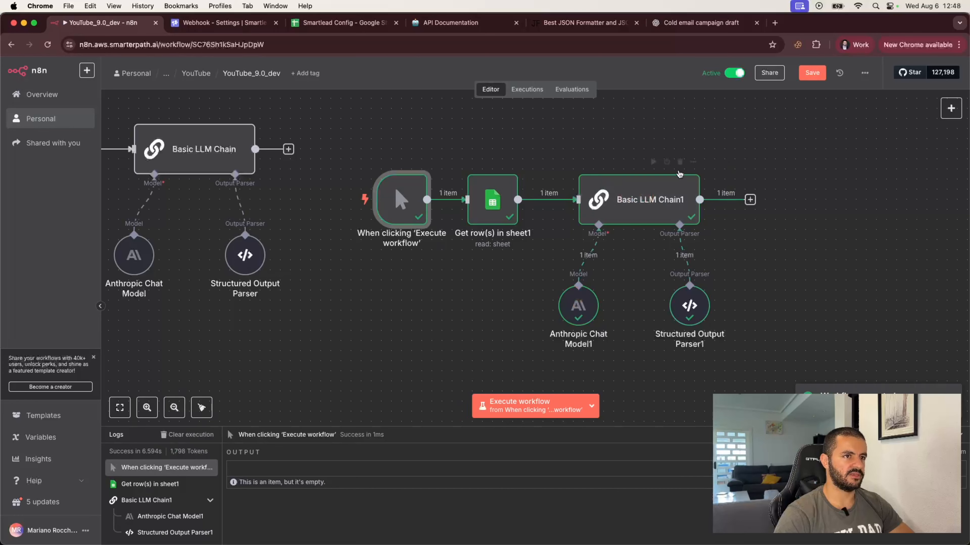
Inspect Basic LLM Chain1's drafted reply and select its calendar-link placeholder.
double_click(649, 202)
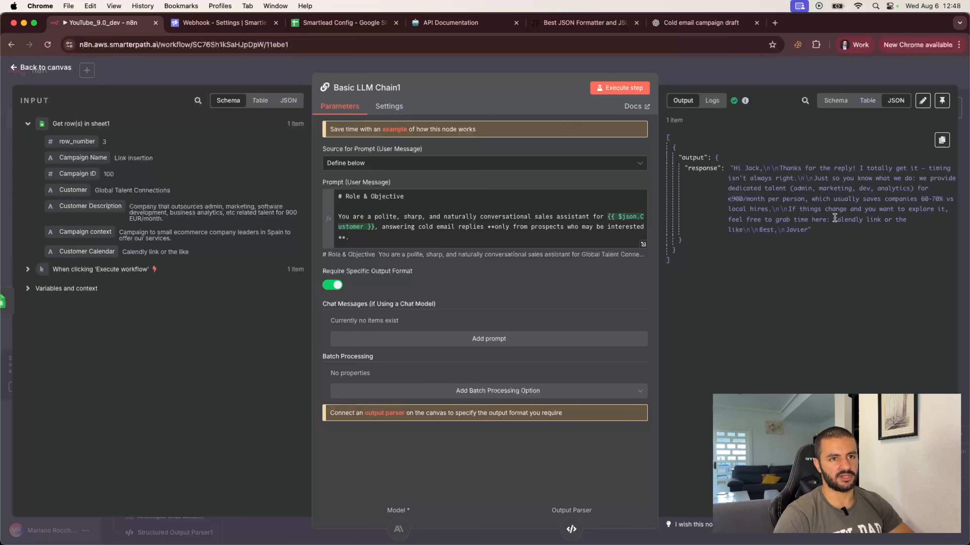
left_click_drag(834, 221, 740, 230)
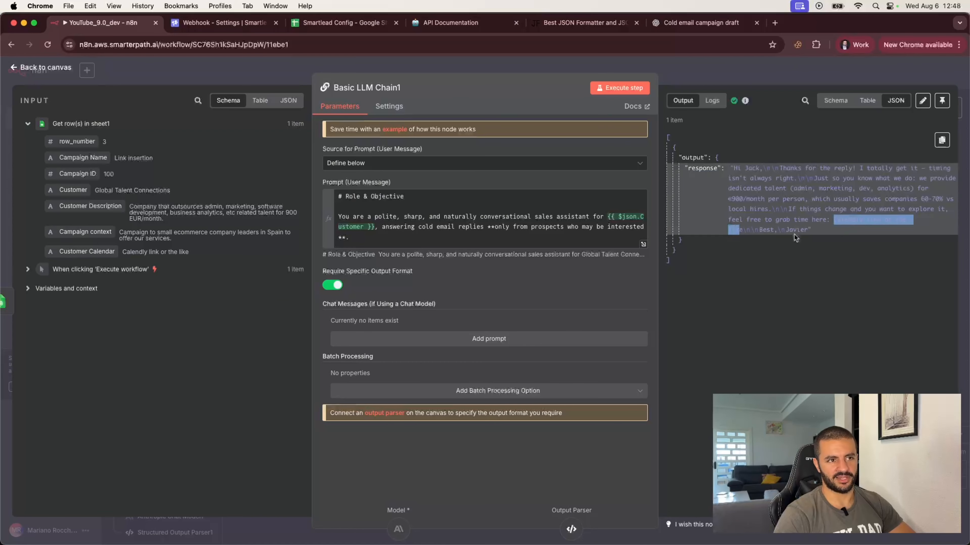
Enter calendly.com as the Customer Calendar in cell C2 of the Customer Config sheet.
left_click(318, 25)
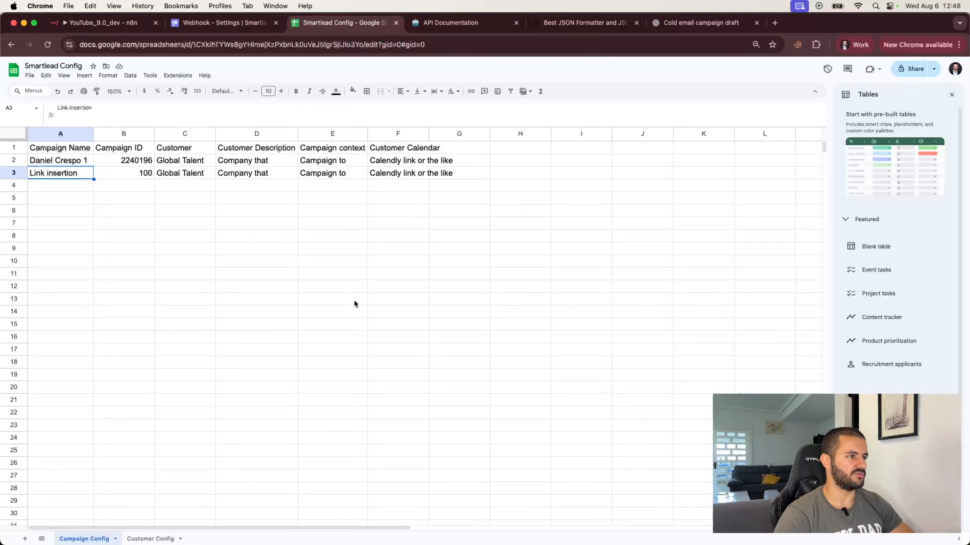
left_click(401, 174)
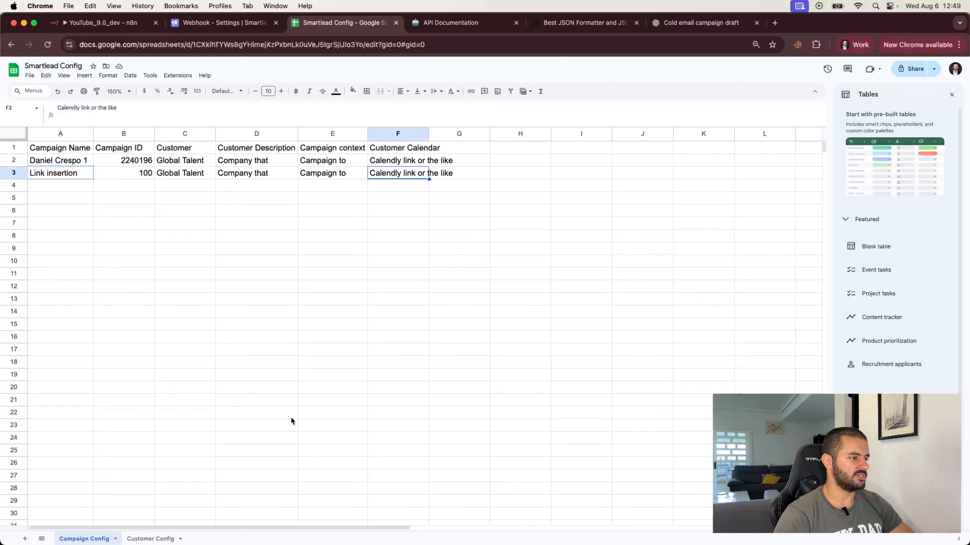
left_click(150, 538)
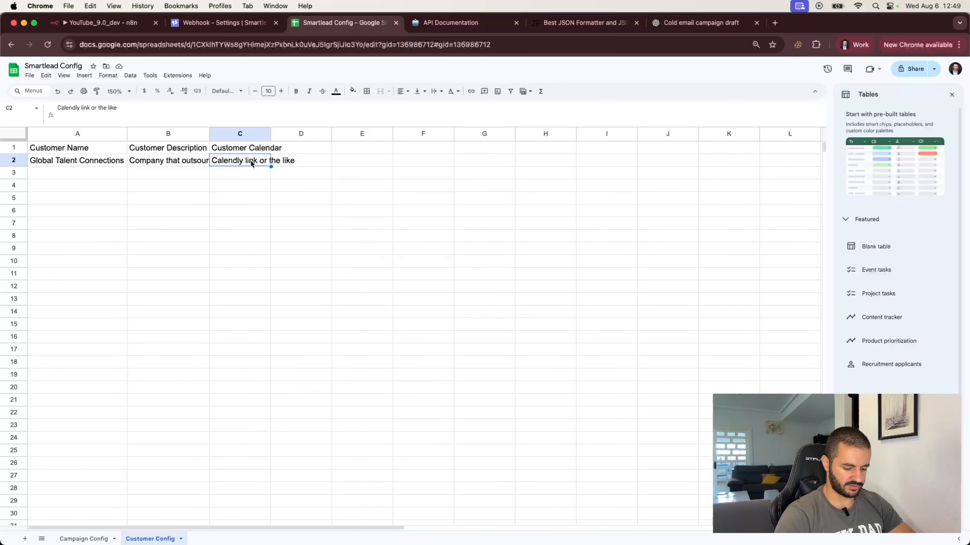
type("https:")
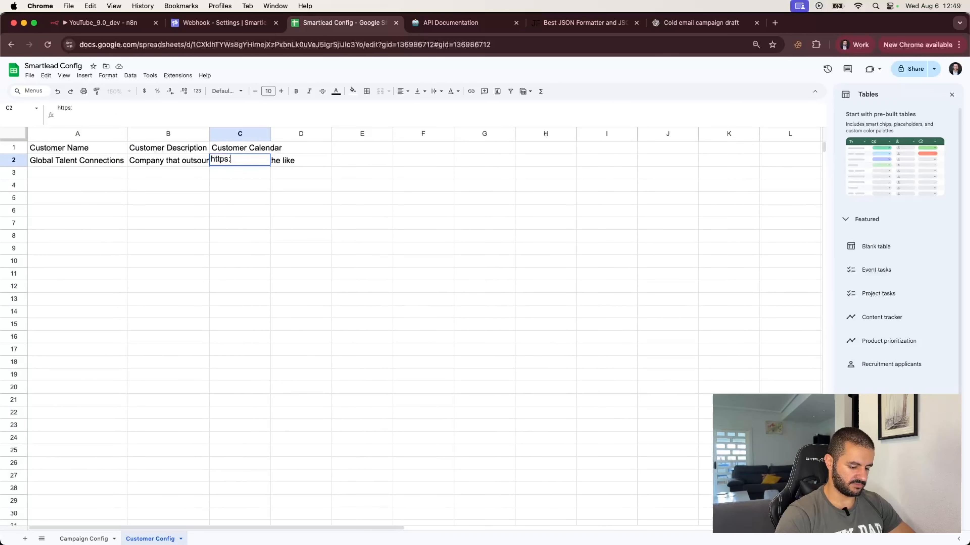
key("BackSpace")
key("BackSpace")
key("BackSpace")
key("BackSpace")
key("BackSpace")
key("BackSpace")
type("c")
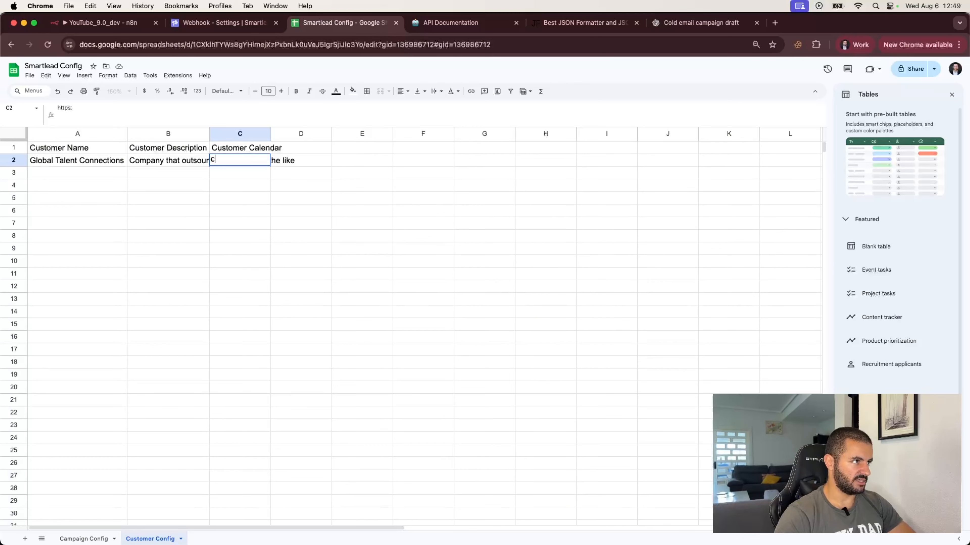
type("lae")
type("alendly")
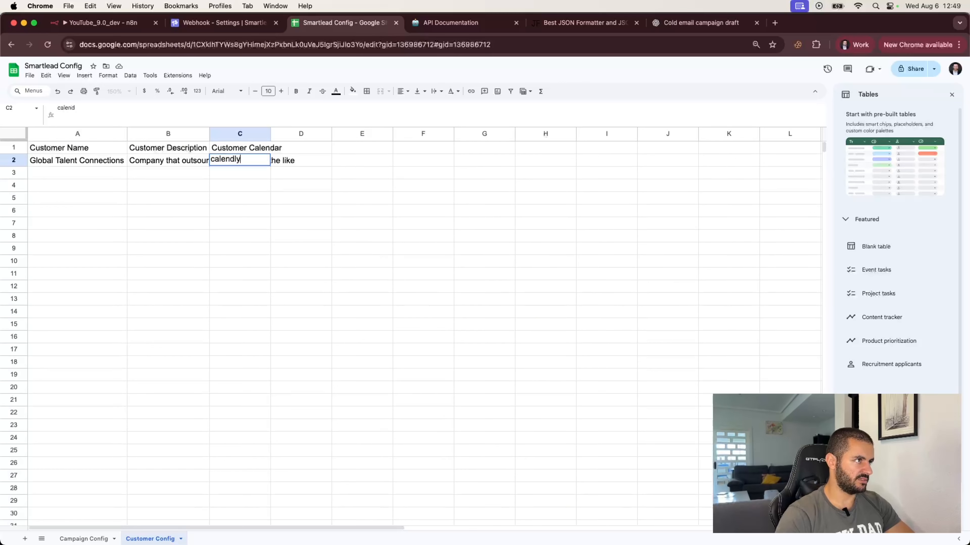
type(".com")
key("Return")
left_click(224, 212)
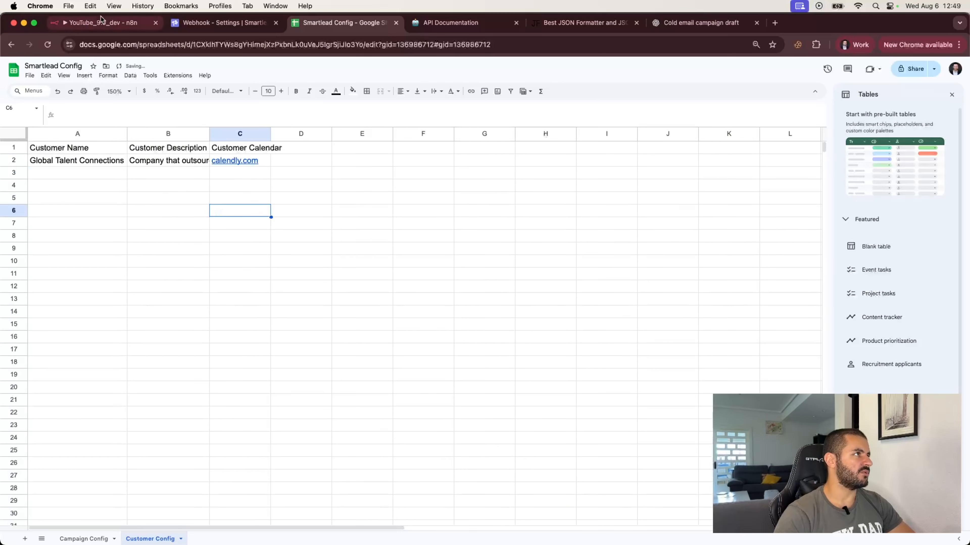
left_click(101, 20)
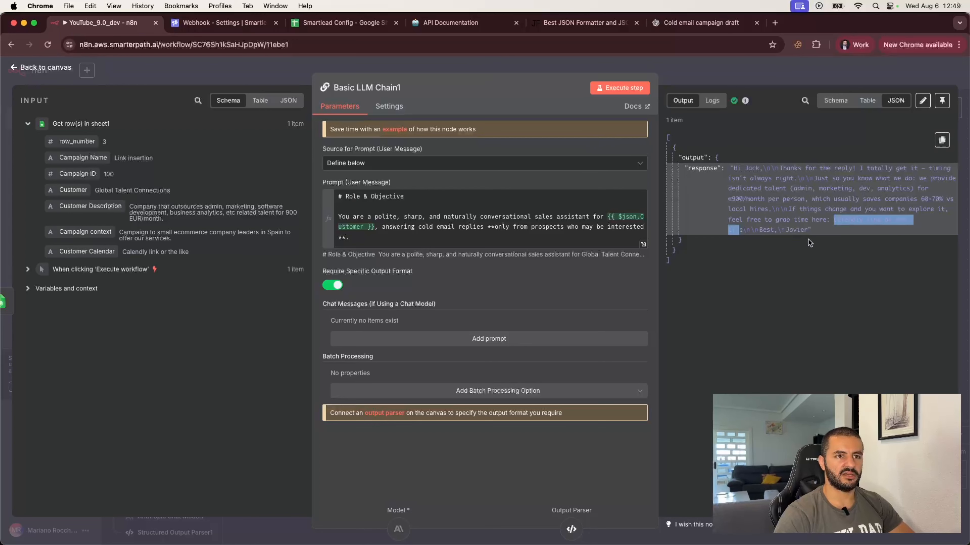
Close Basic LLM Chain1's details and pan the canvas over to the test workflow copy.
left_click_drag(812, 231, 730, 168)
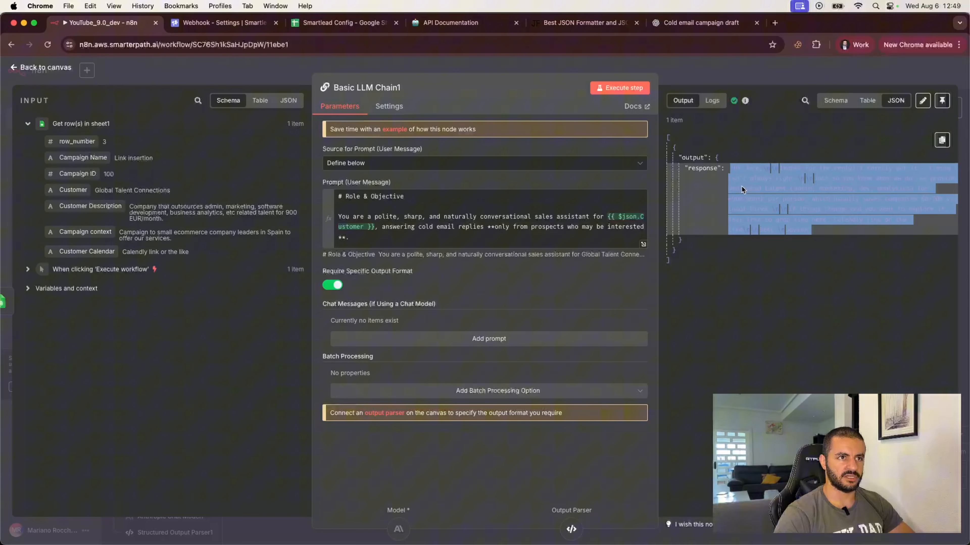
left_click(827, 274)
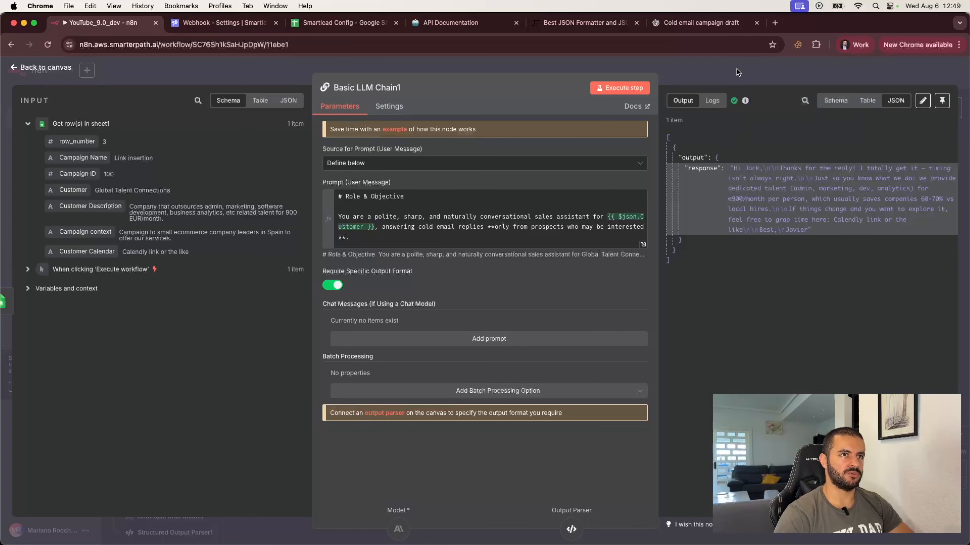
key("Escape")
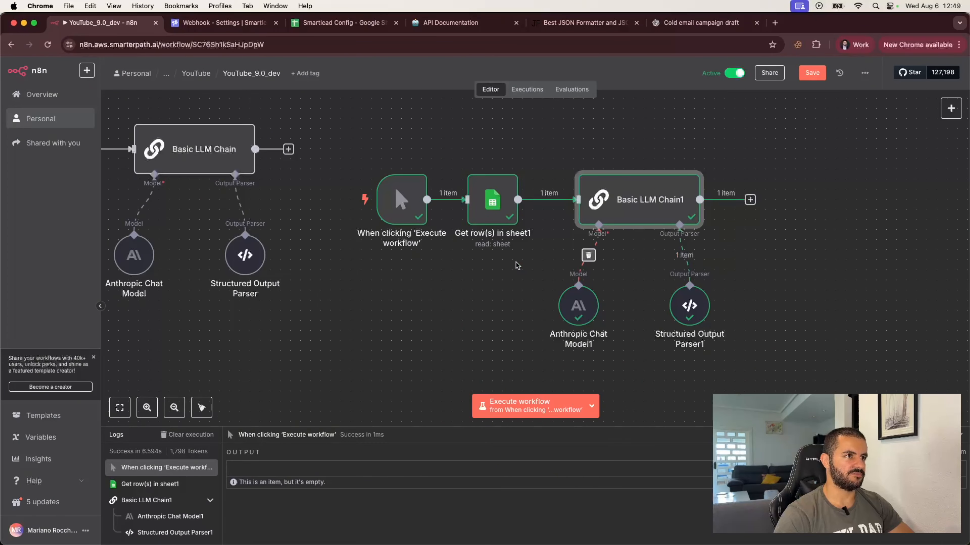
scroll(516, 264, "left", 10)
mouse_move(289, 158)
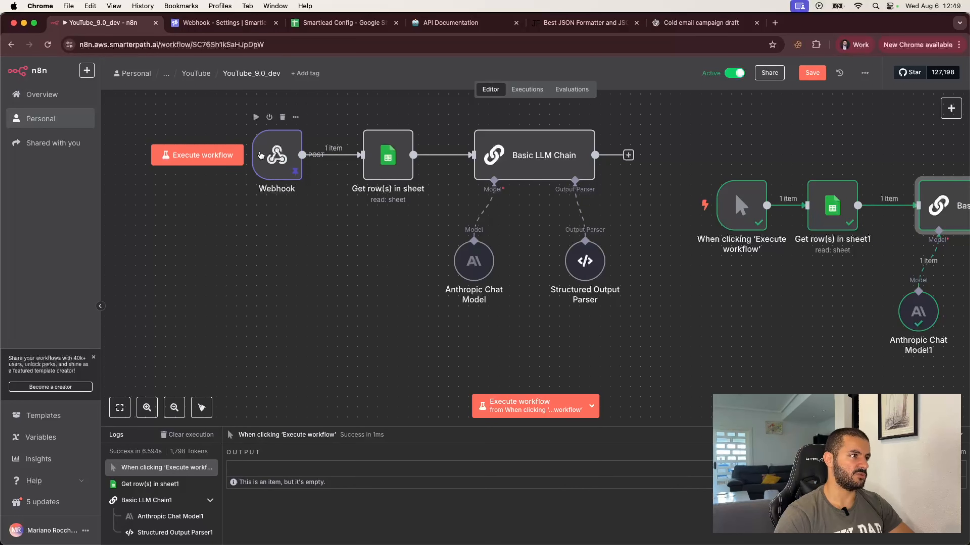
scroll(464, 216, "right", 10)
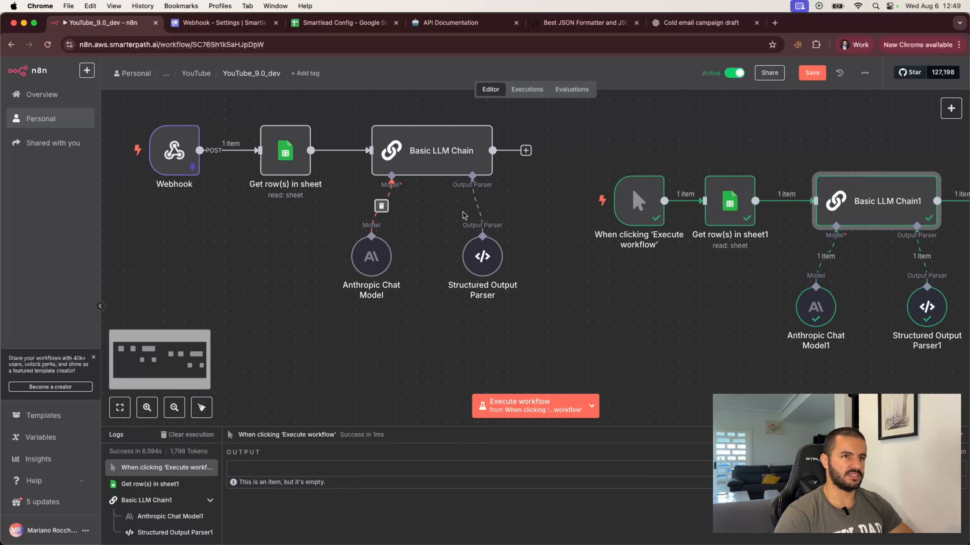
scroll(464, 216, "right", 2)
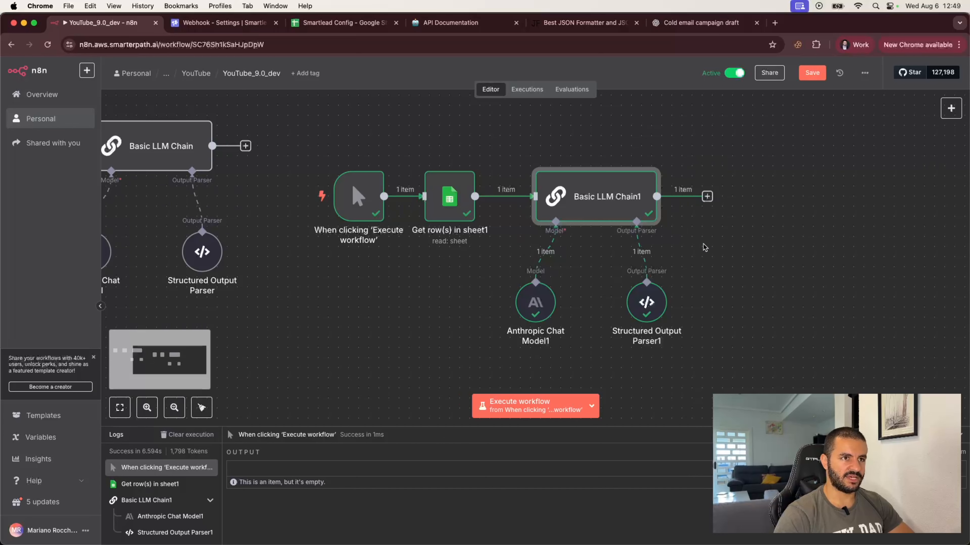
Add a Slack 'Send a message' node after Basic LLM Chain1, found by searching 'sla'.
left_click(707, 197)
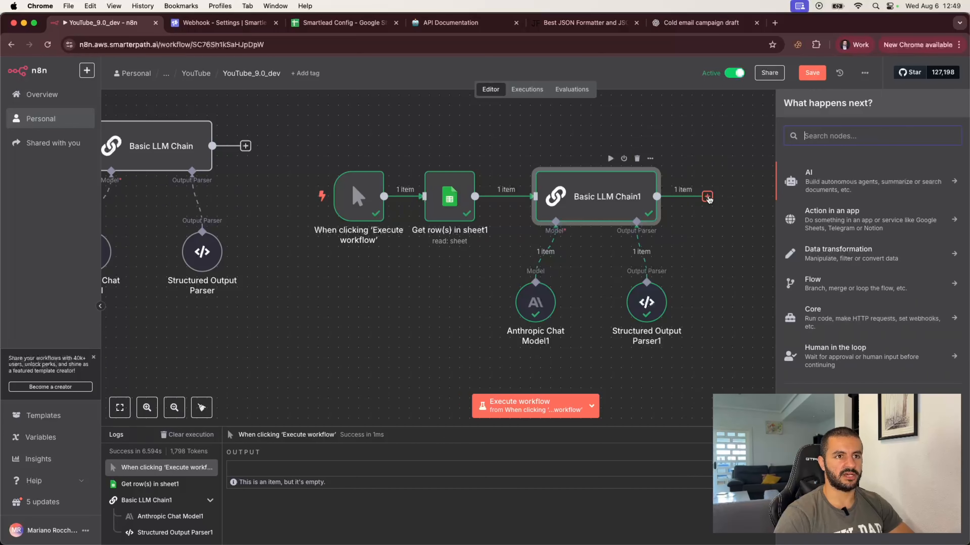
type("sla")
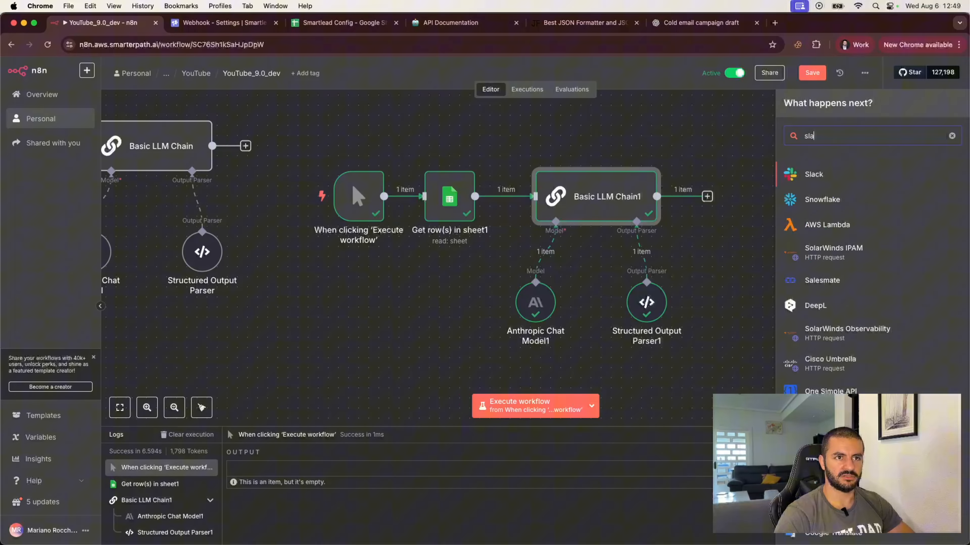
left_click(814, 183)
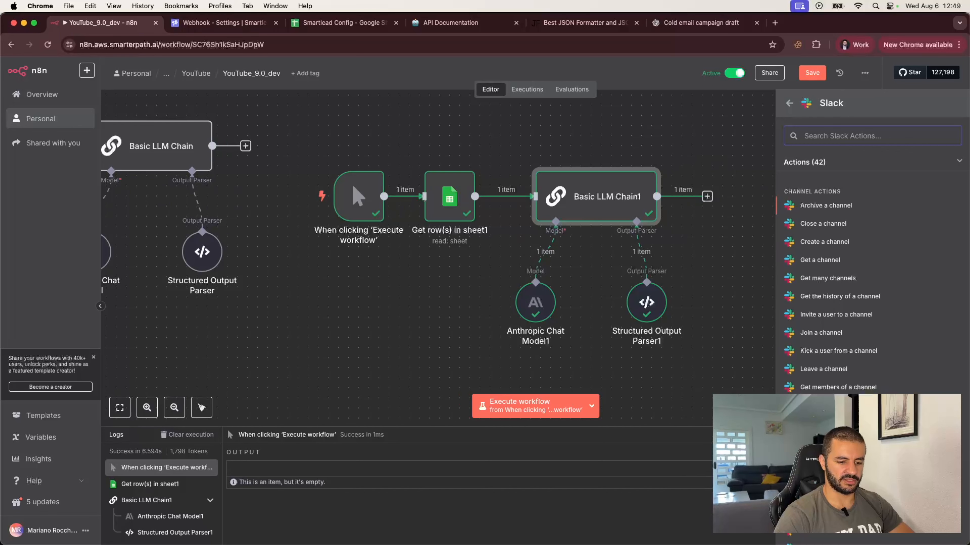
scroll(847, 325, "down", 6)
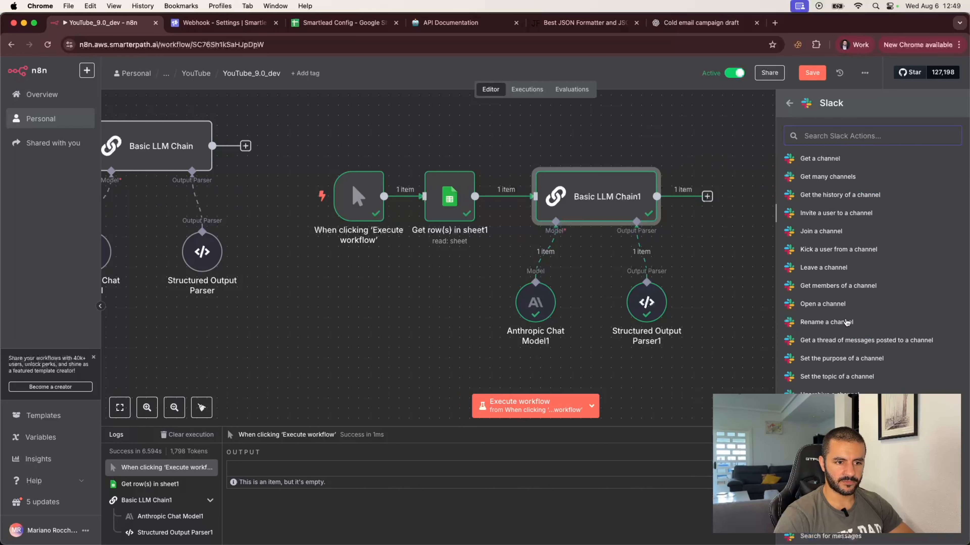
scroll(847, 323, "down", 4)
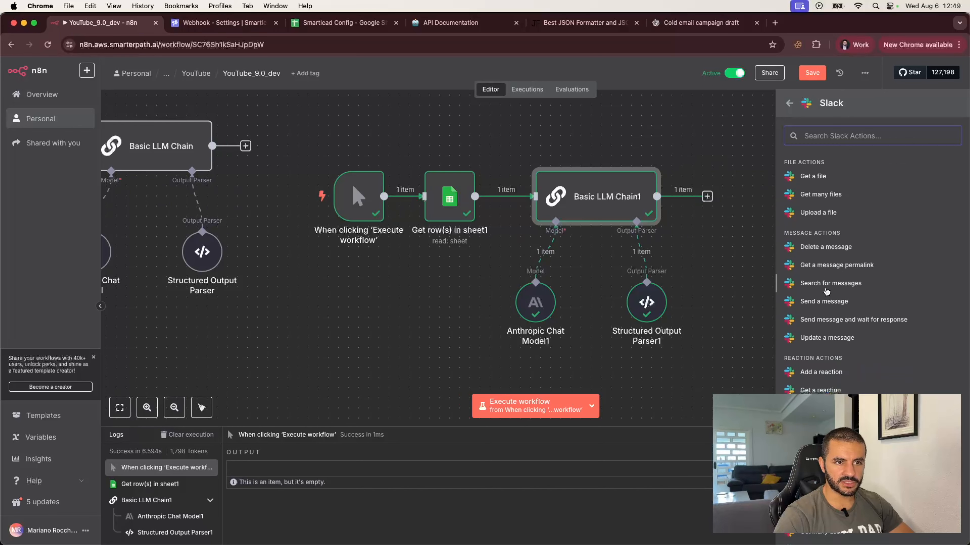
left_click(825, 302)
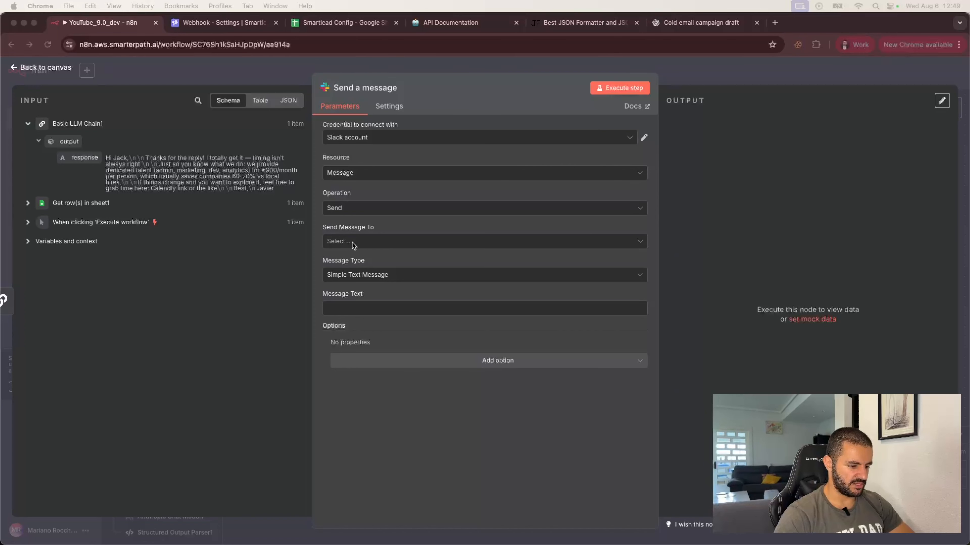
Send the Slack message to a channel, choosing the smartlead channel.
left_click(367, 244)
left_click(348, 268)
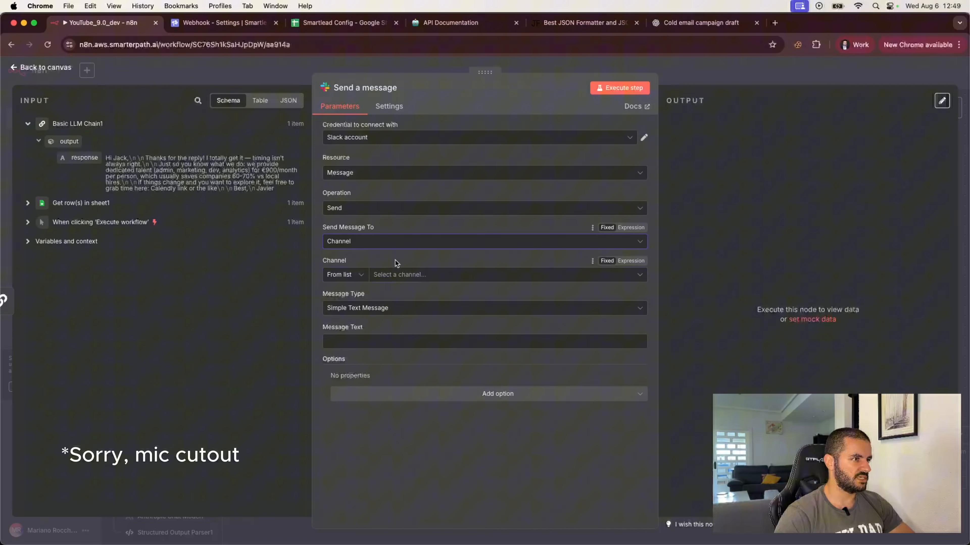
left_click(422, 280)
type("smartle")
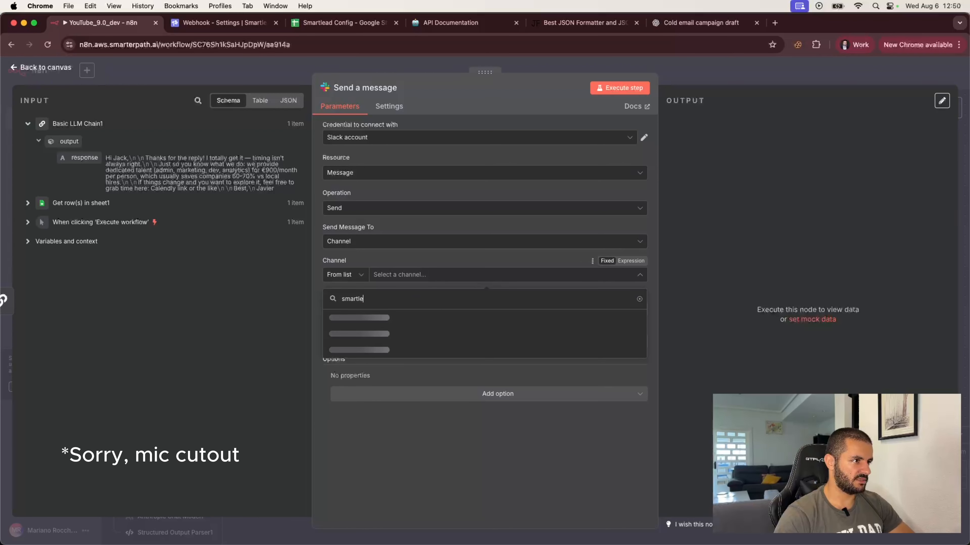
left_click(378, 319)
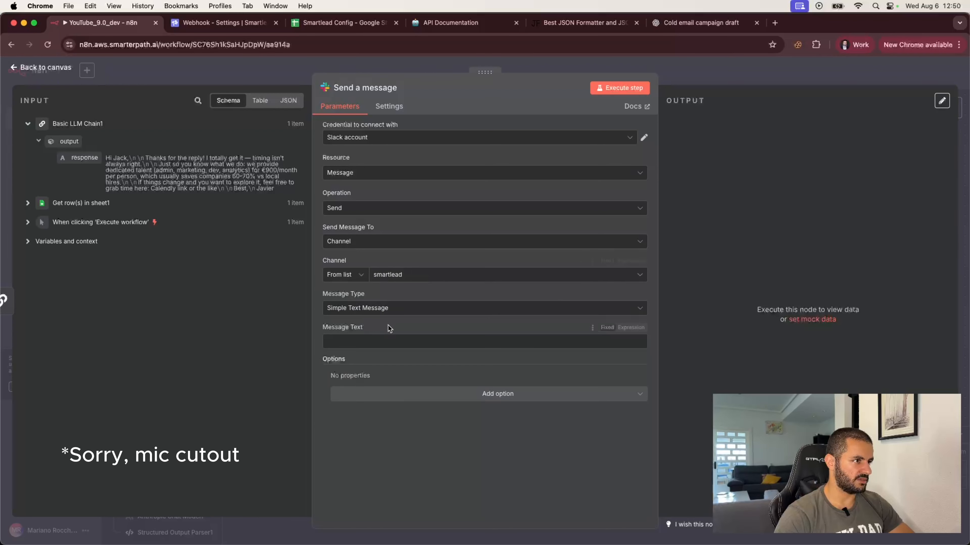
Paste the prepared message expression into Message Text, replacing the inbox link expression with smartlead.com.
left_click(414, 339)
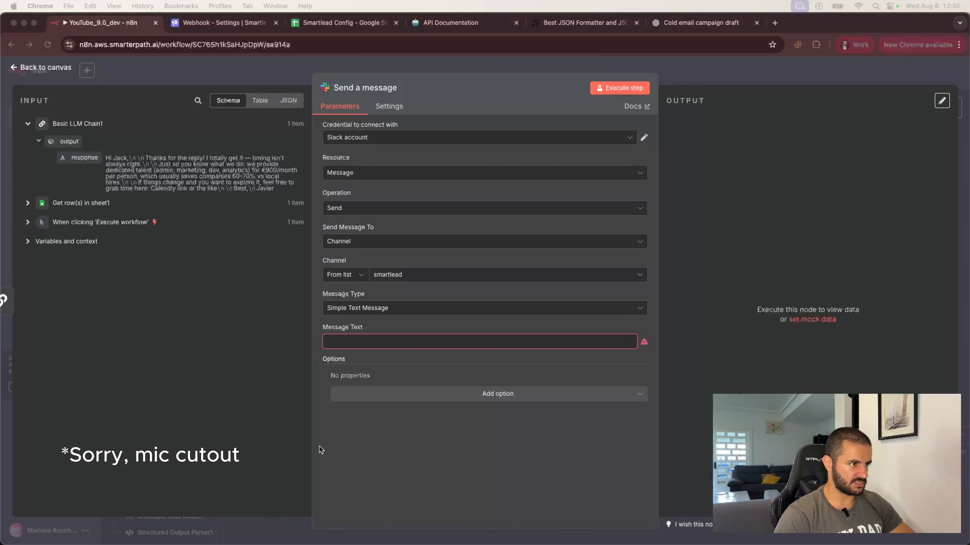
left_click(374, 342)
type("<!channel> <{{ $('Webhook').first().json.body.ui_master_inbox_link }}|*Optional response - {{ $('Webhook').first().json.body.campaign_name }}*>  - Response: *{{ $json.output.response }}*")
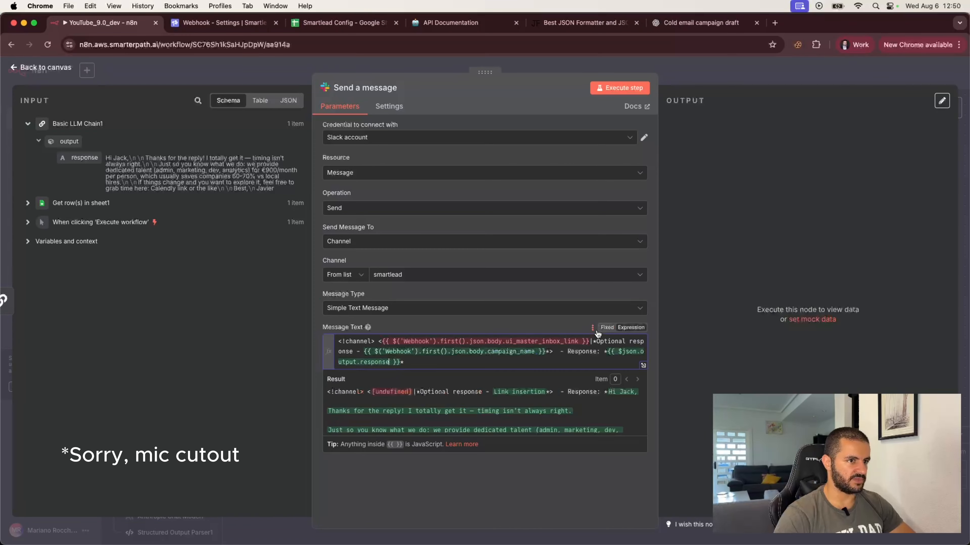
left_click(521, 320)
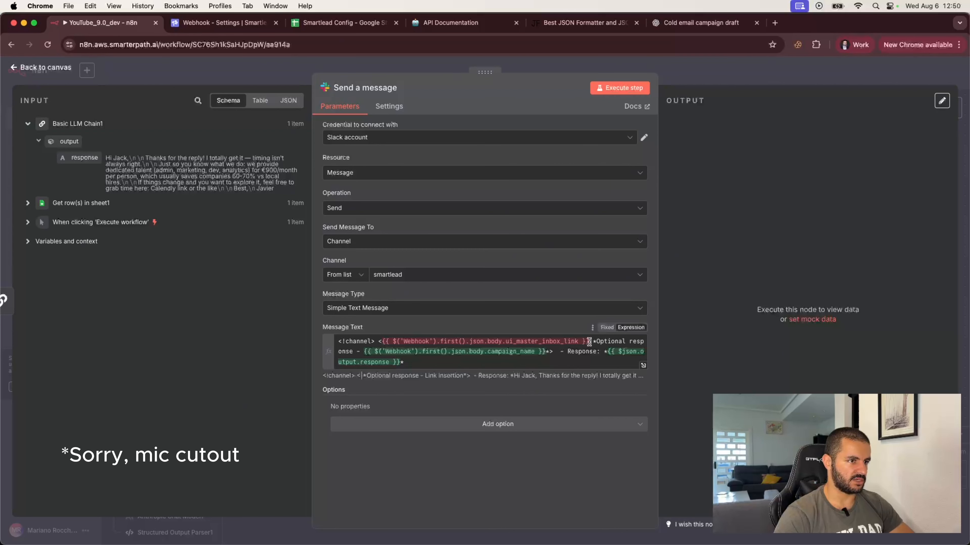
left_click_drag(589, 341, 381, 341)
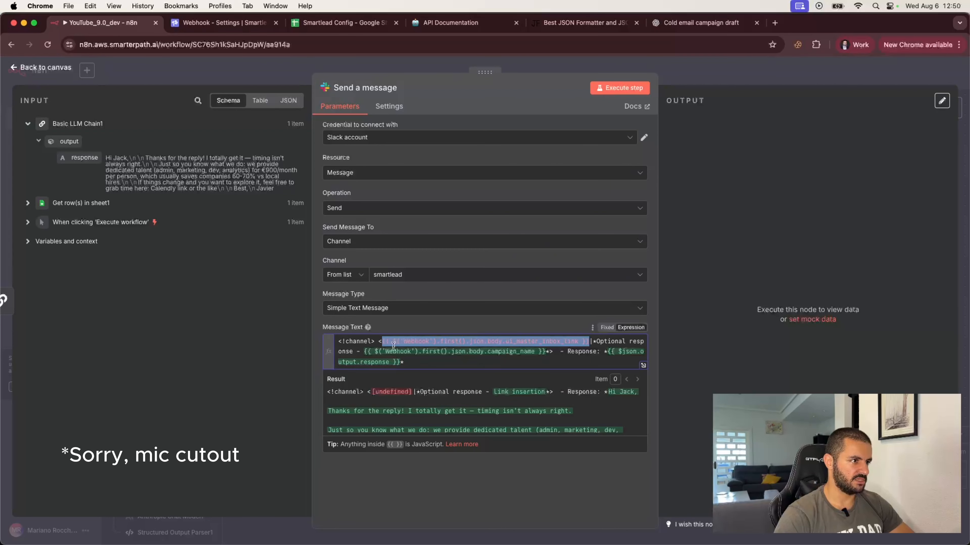
type("smartlead")
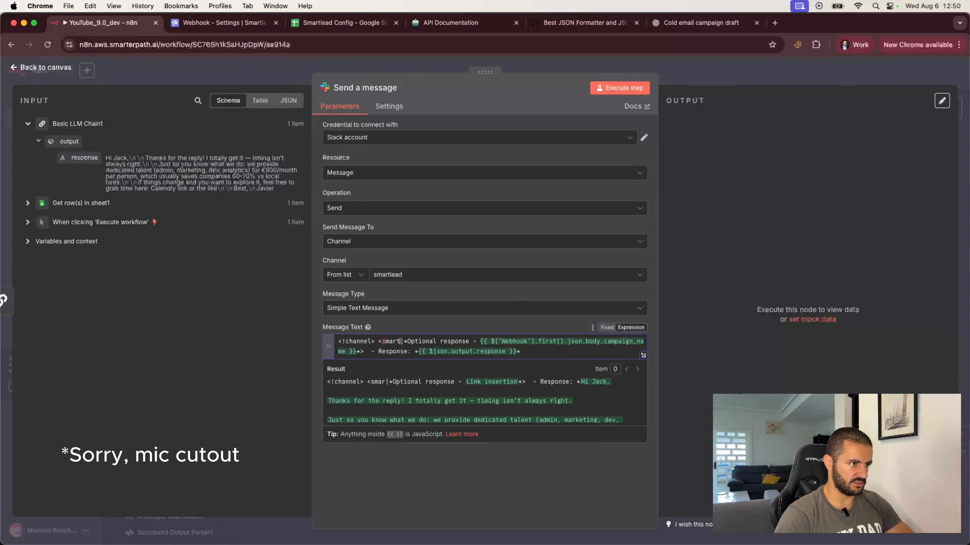
type(".com")
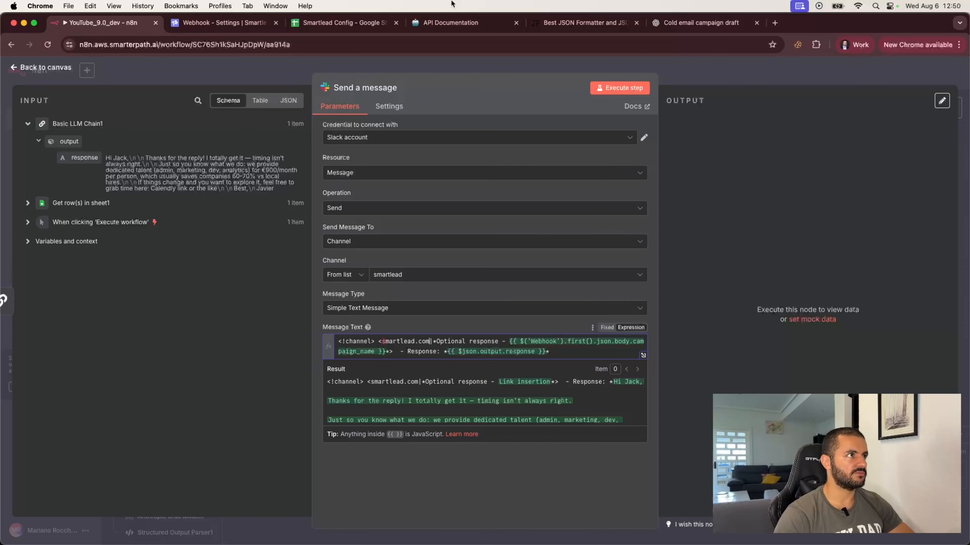
left_click(236, 24)
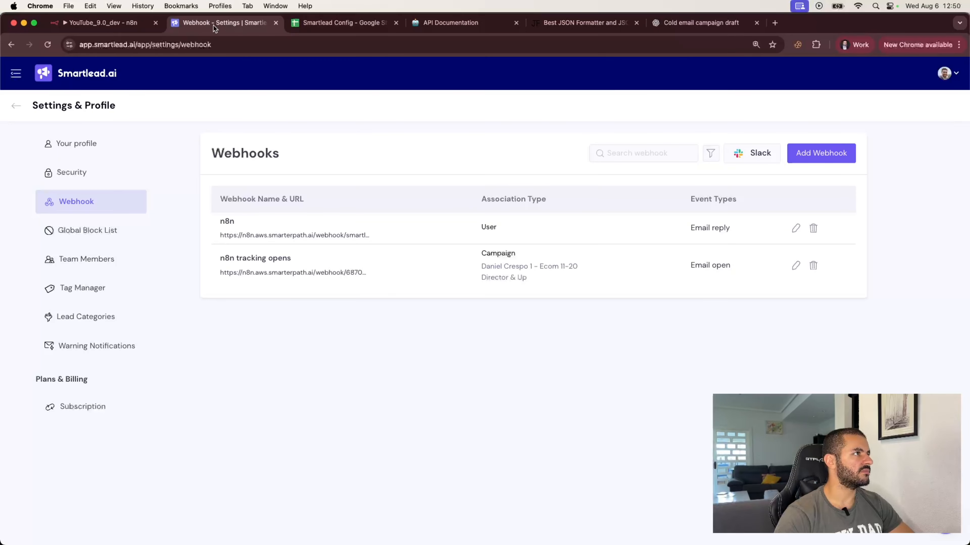
left_click(120, 22)
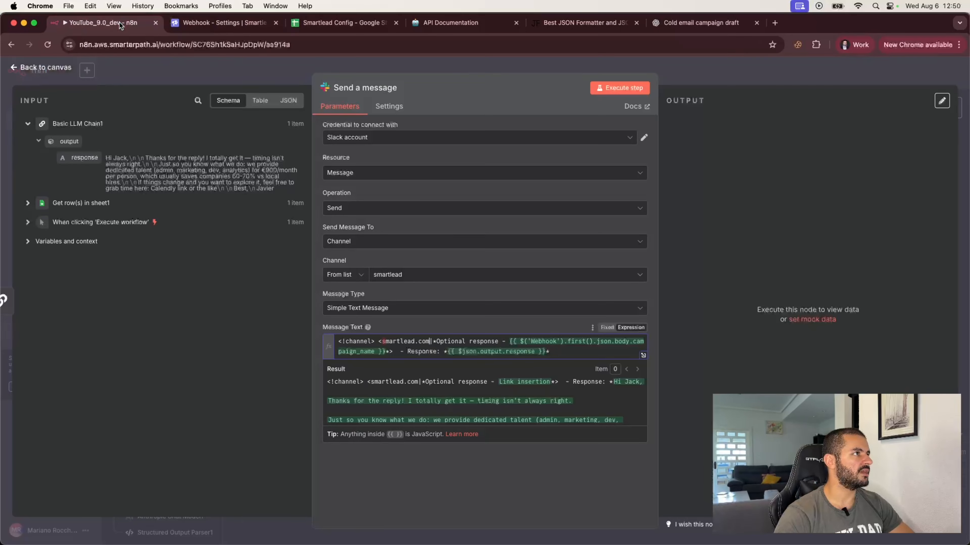
Change the message link from smartlead.com to app.smartlead.ai.
left_click(382, 341)
type("app.")
left_click_drag(433, 341, 443, 341)
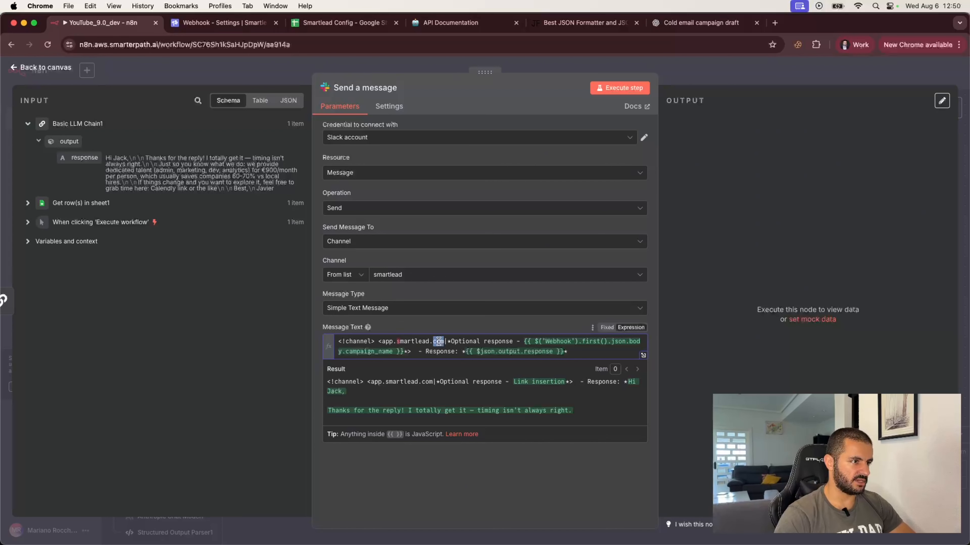
type("ai")
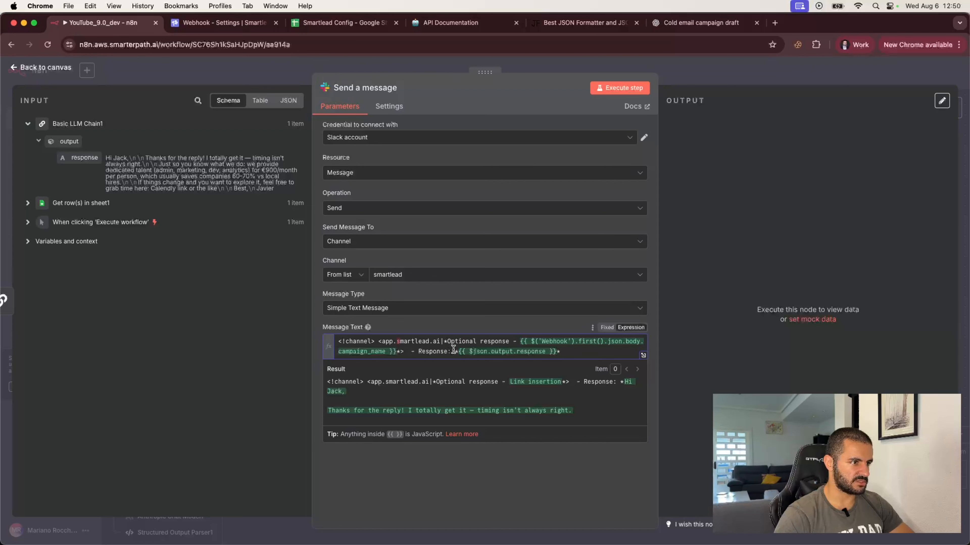
Replace the Webhook campaign_name expression with Campaign Name from Get row(s) in sheet1.
mouse_move(476, 352)
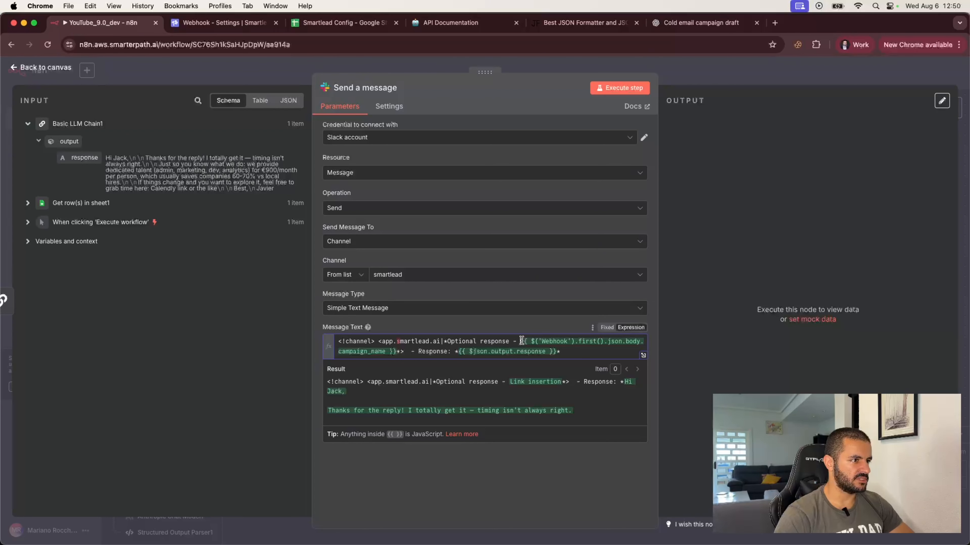
left_click_drag(522, 341, 395, 352)
key("BackSpace")
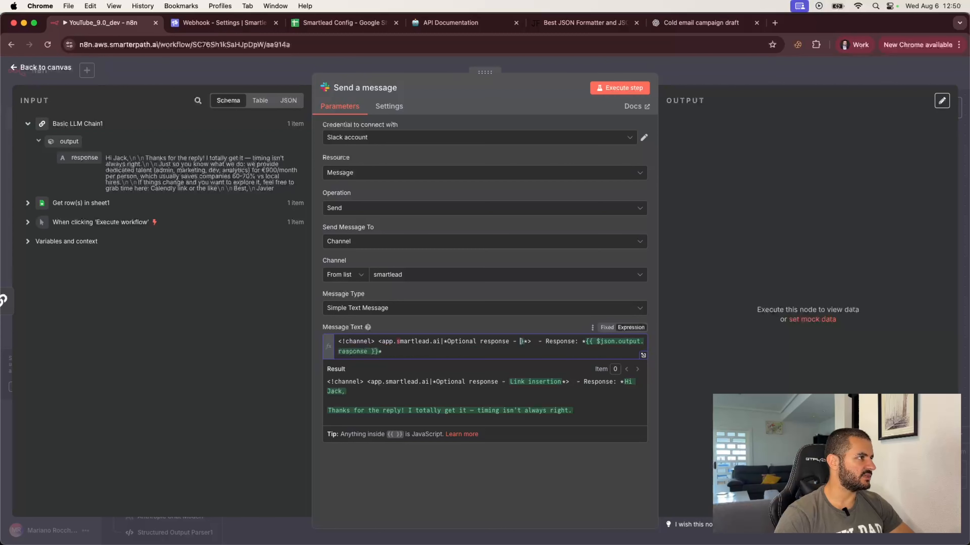
left_click(30, 203)
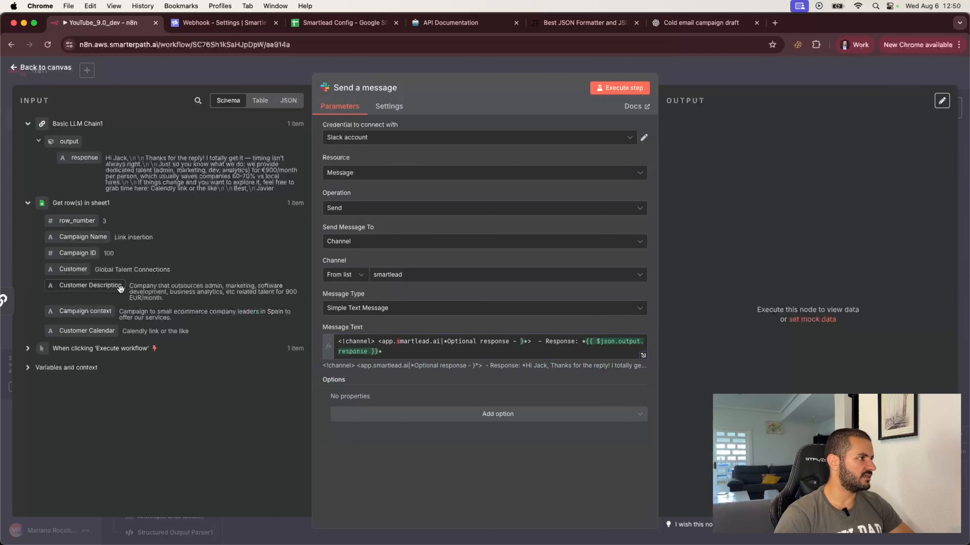
left_click_drag(88, 237, 520, 343)
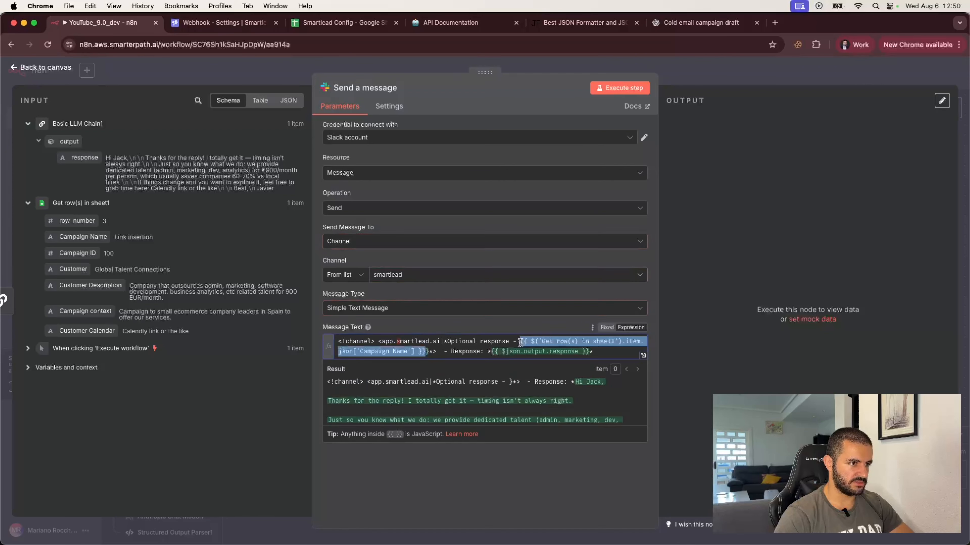
left_click(431, 345)
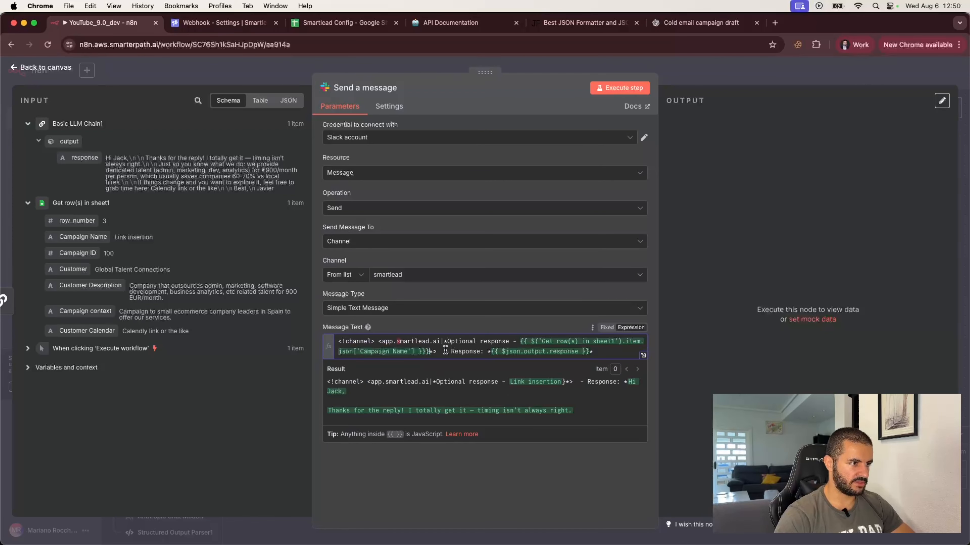
key("BackSpace")
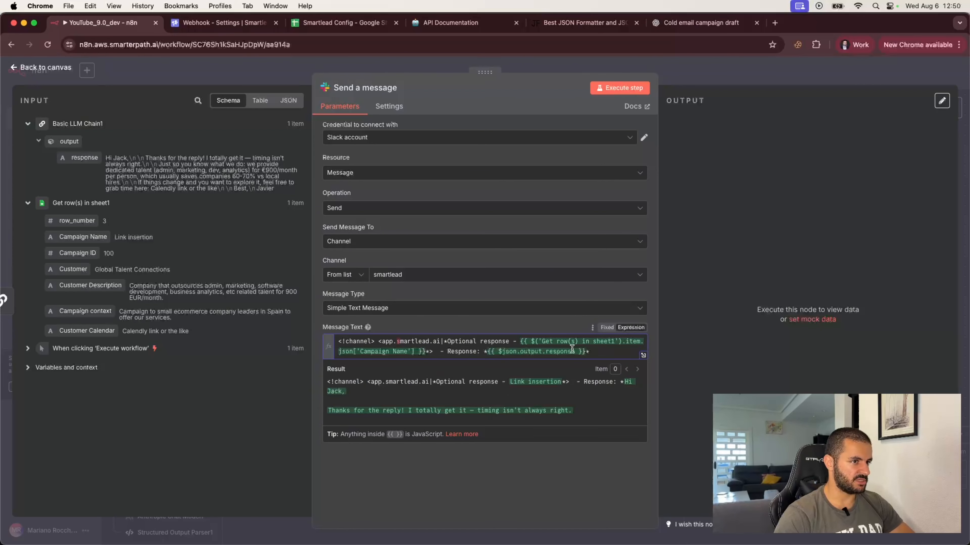
left_click(549, 326)
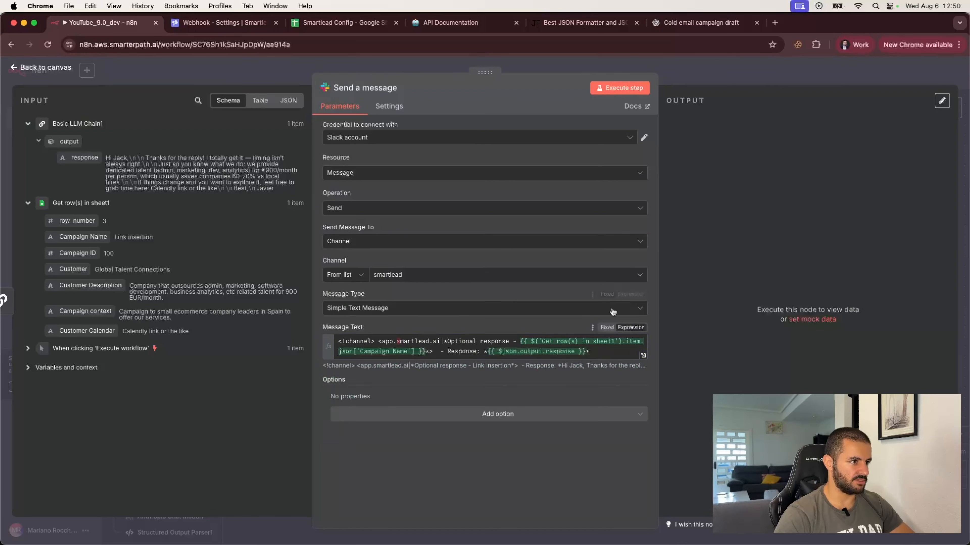
Execute the Send a message step and inspect the posted response in the OUTPUT.
left_click(623, 89)
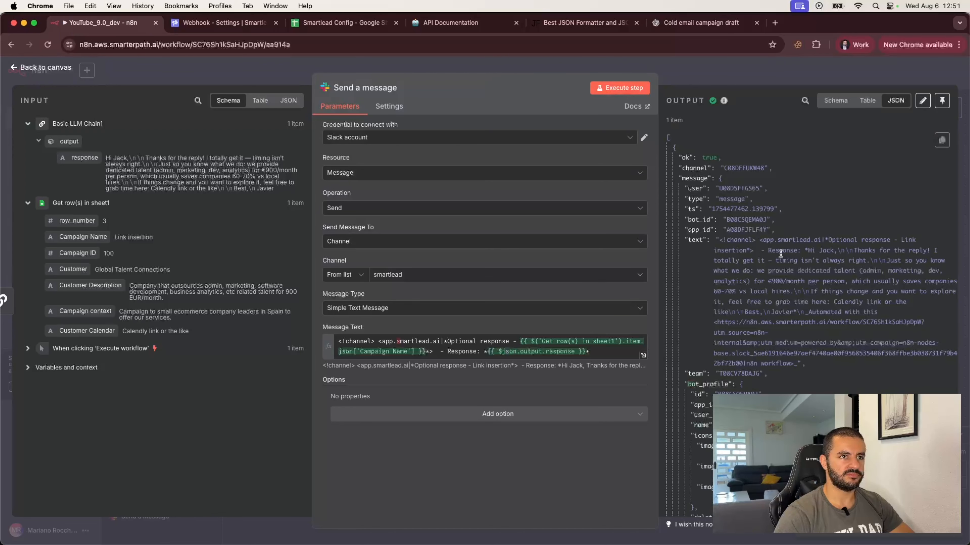
scroll(780, 254, "down", 5)
scroll(780, 254, "down", 10)
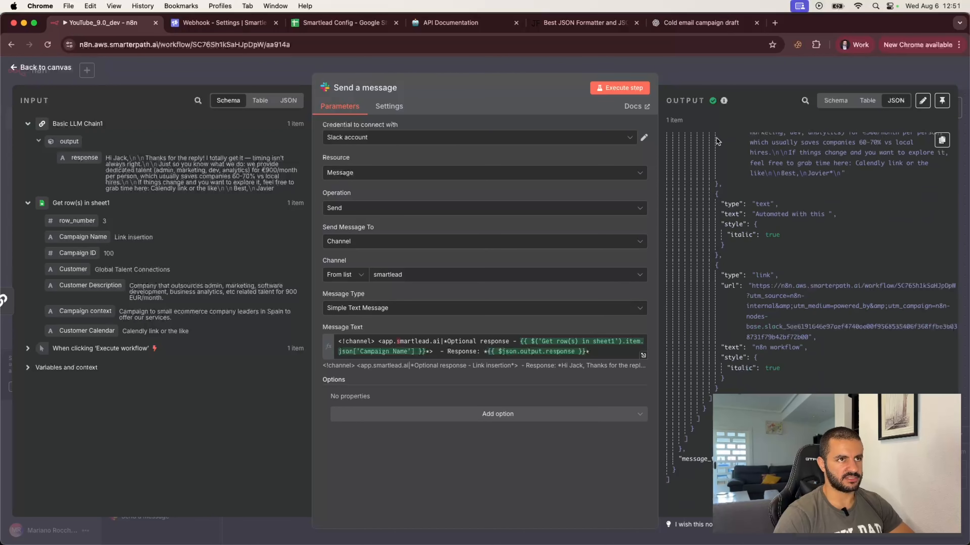
scroll(768, 222, "up", 3)
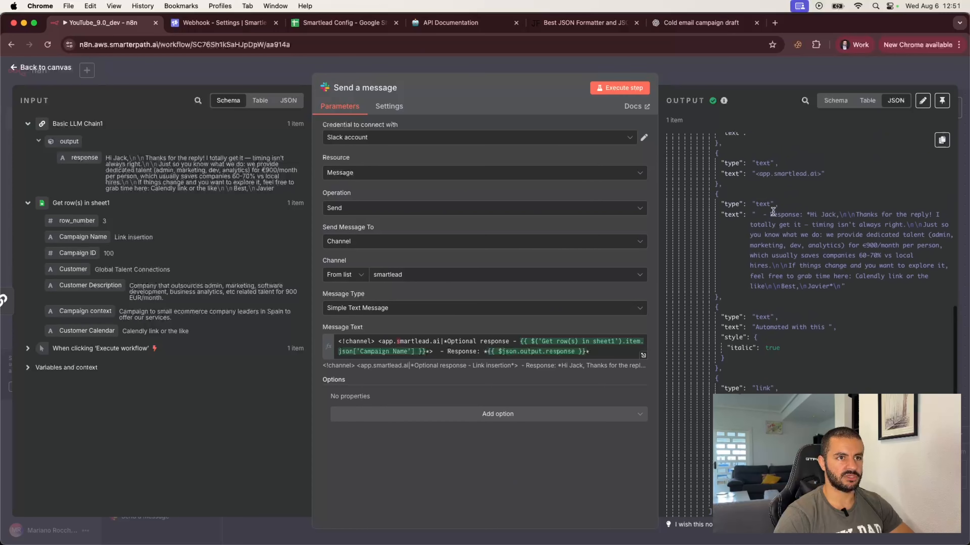
left_click_drag(771, 215, 841, 288)
left_click(853, 286)
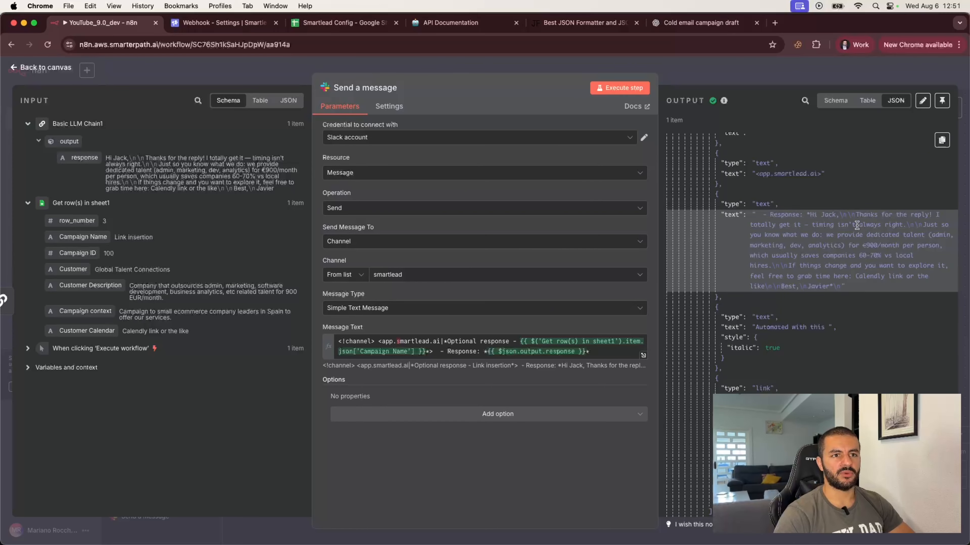
Recheck the app.smartlead.ai link in the Slack node, then move to the Smartlead API docs.
left_click(748, 78)
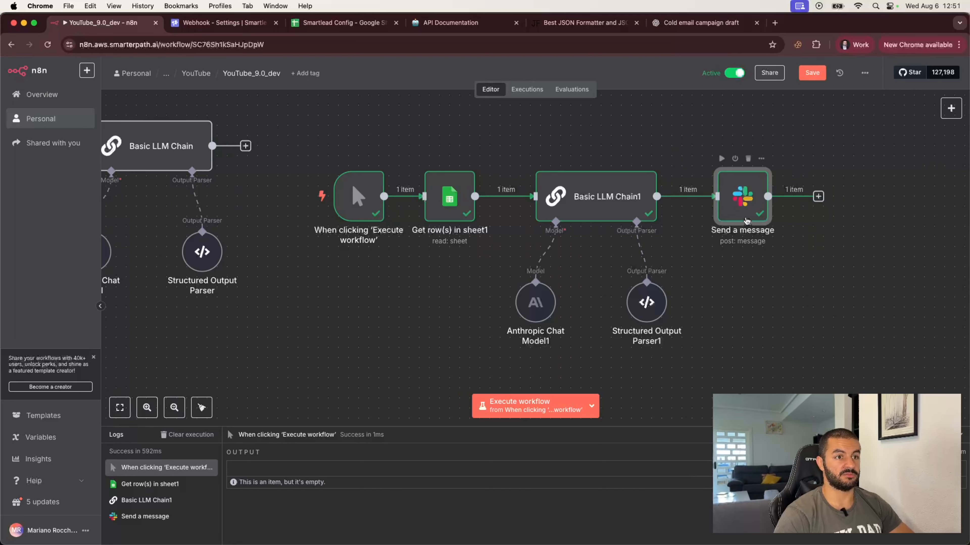
double_click(749, 205)
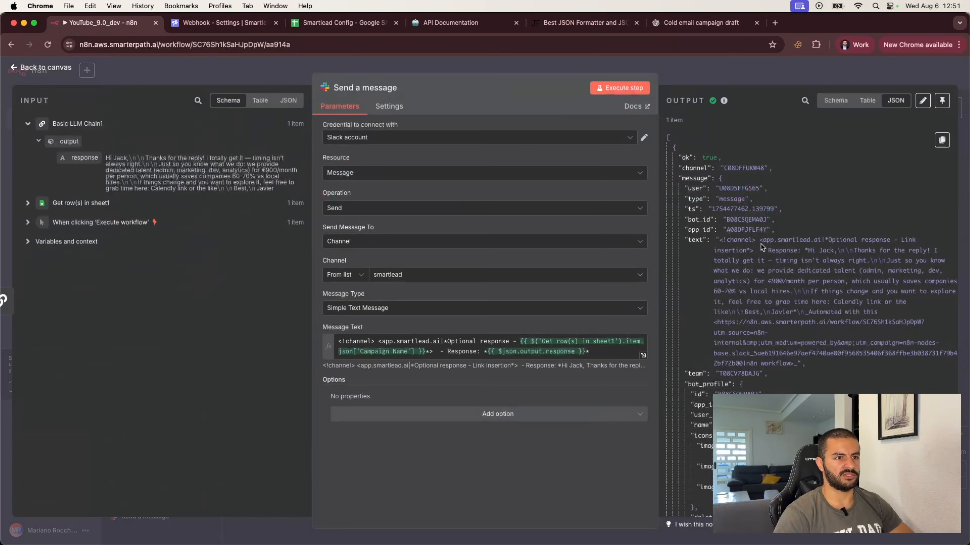
left_click_drag(382, 342, 438, 340)
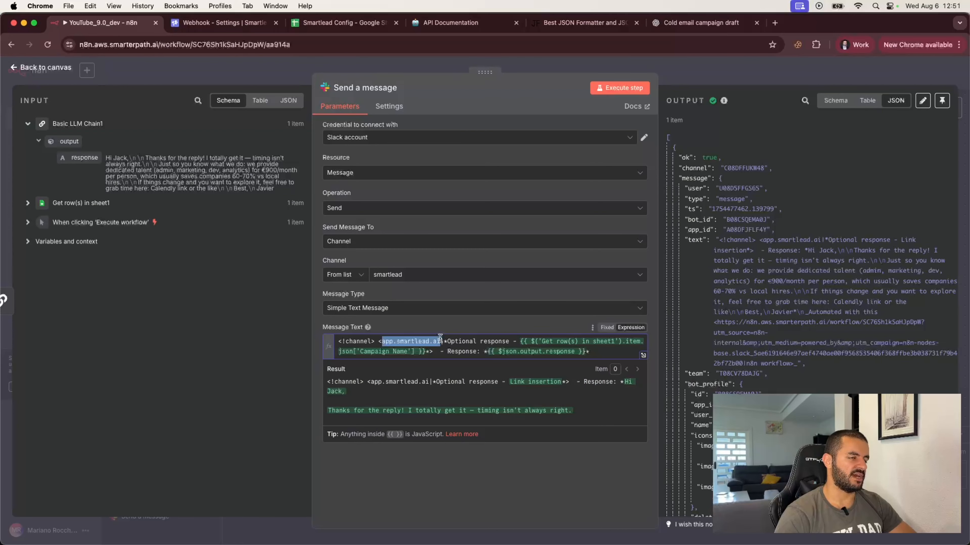
left_click(727, 72)
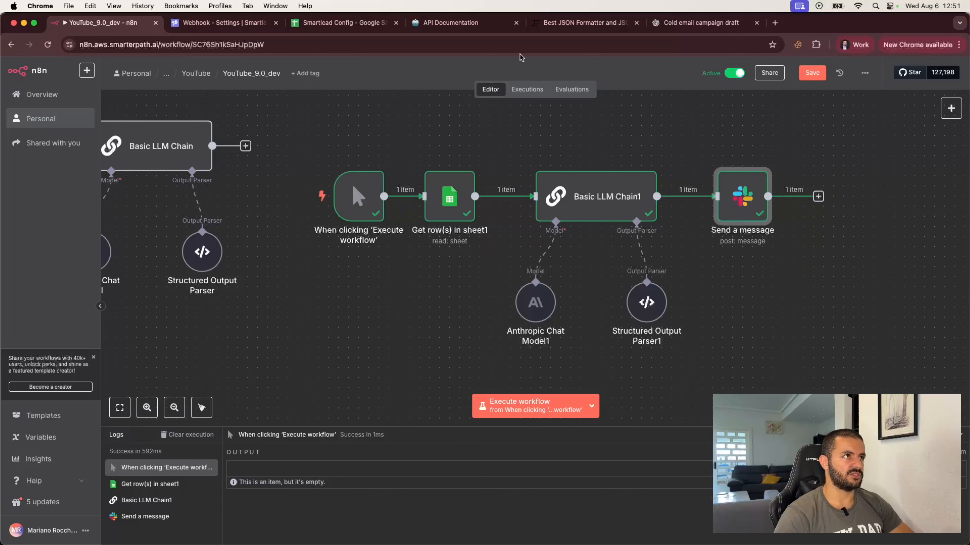
left_click(445, 30)
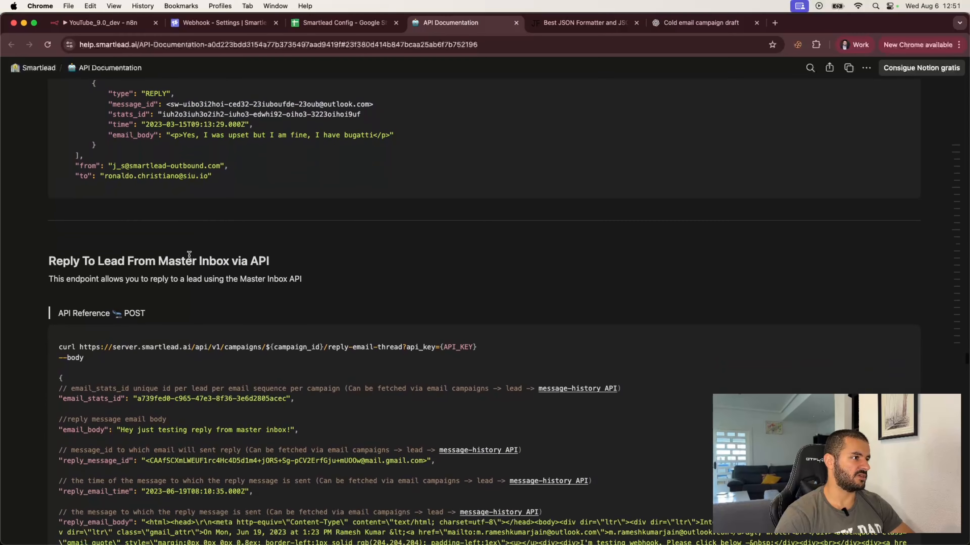
Scroll to the 'Reply To Lead From Master Inbox via API' section, then return to n8n.
scroll(164, 282, "down", 5)
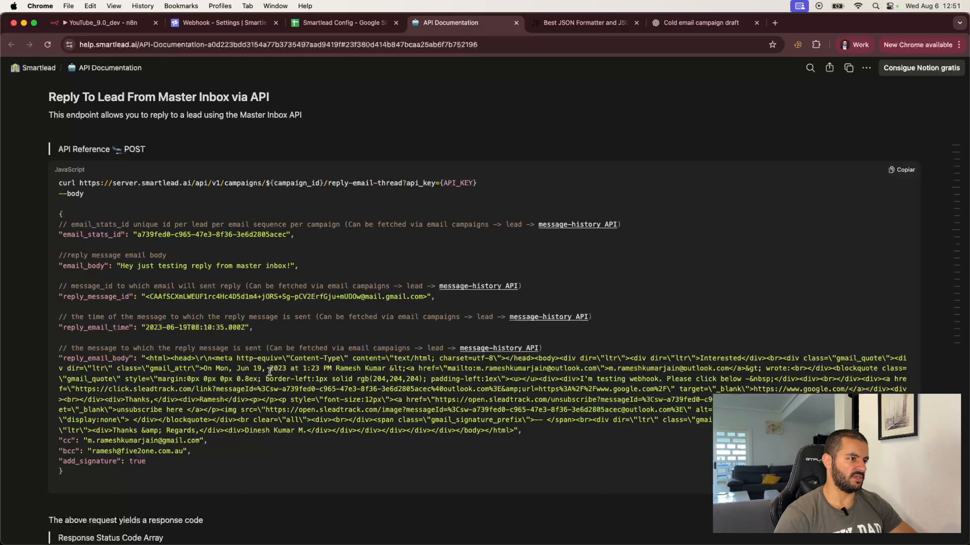
left_click(121, 24)
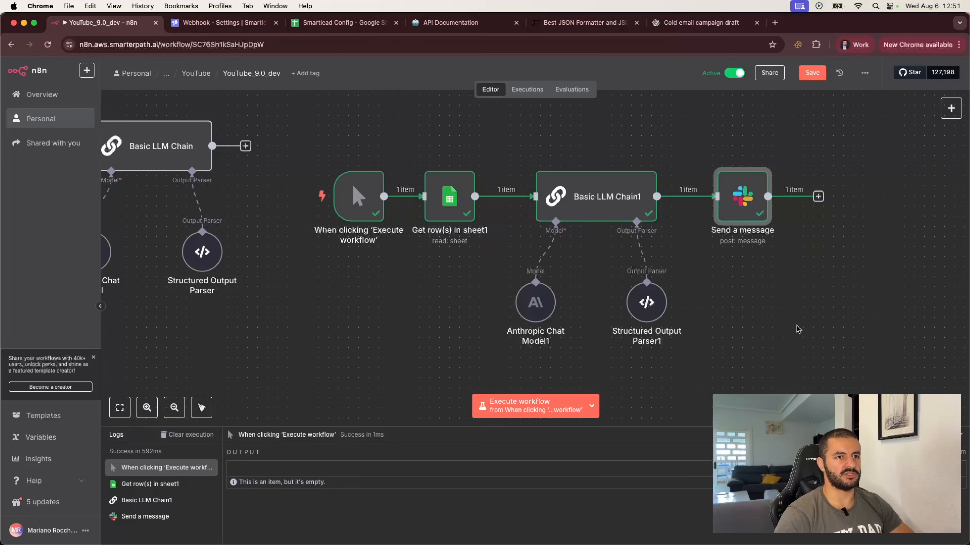